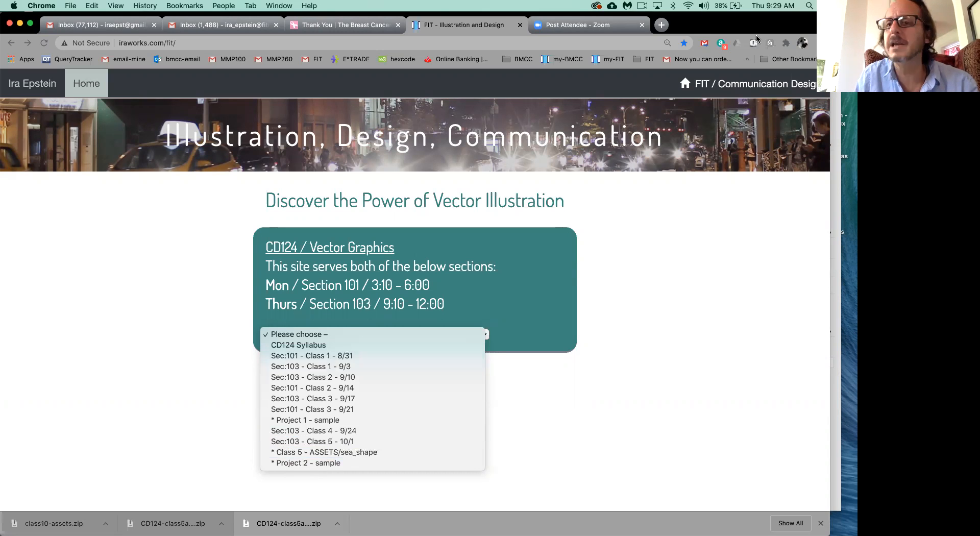
Step: Download the "* Class 5 - ASSETS/sea_shape" file from the class list on the CD124 page
{"action": "left_click", "coordinate": [352, 452]}
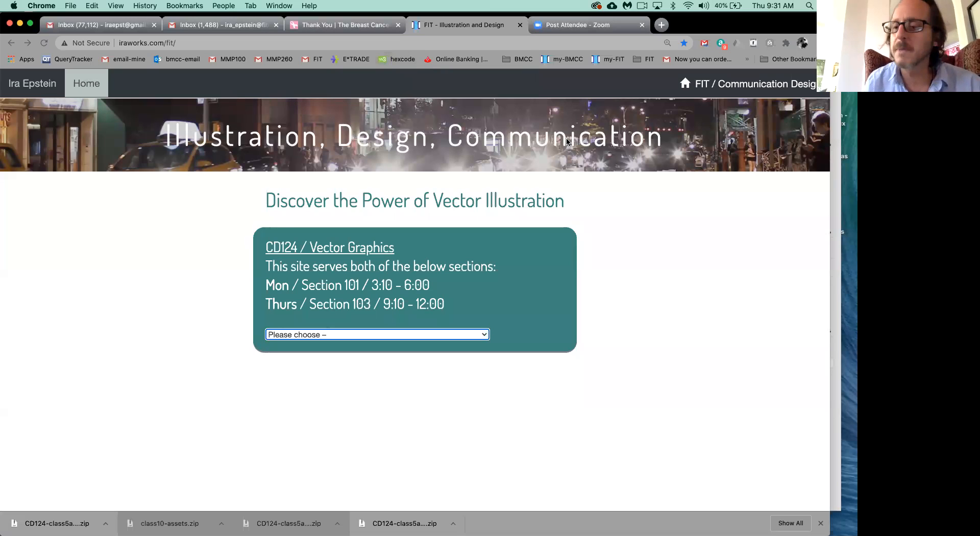
{"action": "left_click", "coordinate": [378, 336]}
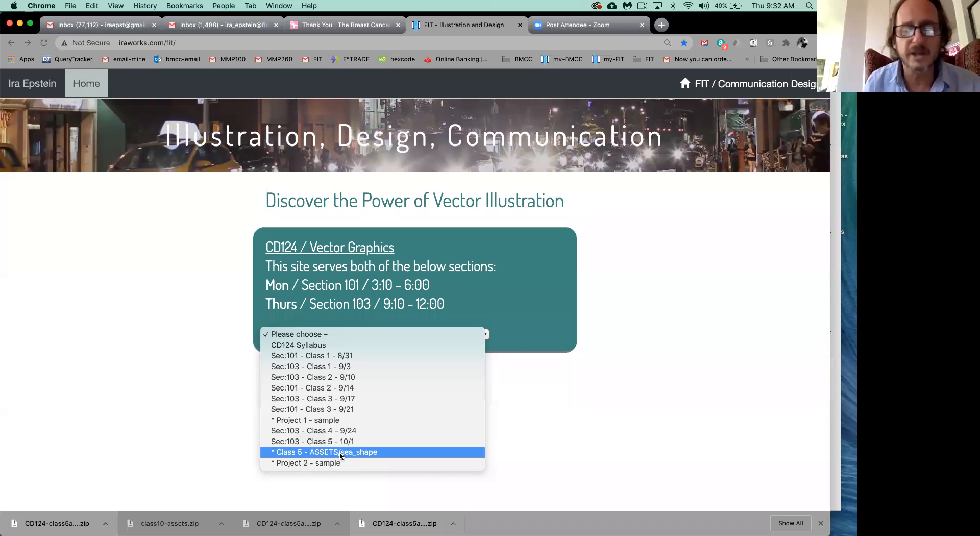
{"action": "left_click", "coordinate": [220, 412]}
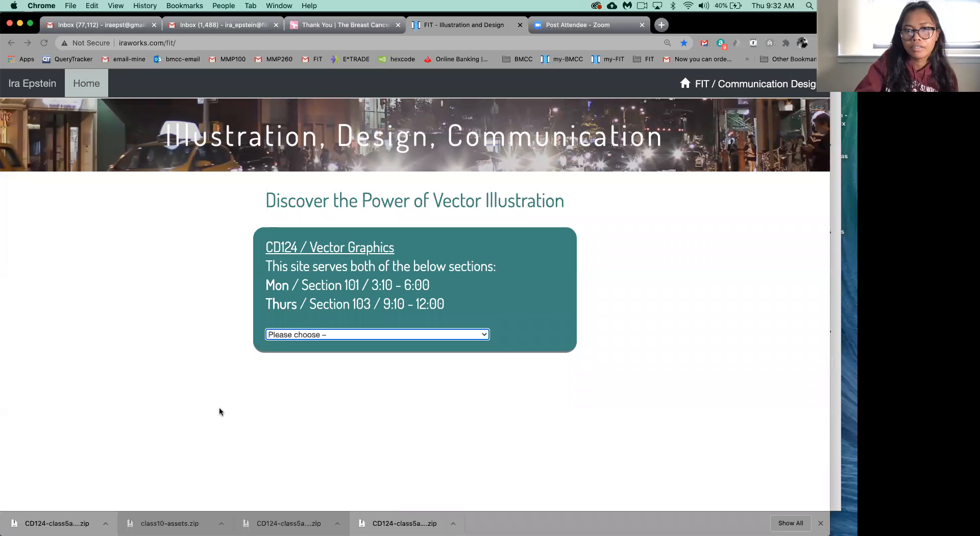
{"action": "left_click", "coordinate": [333, 336]}
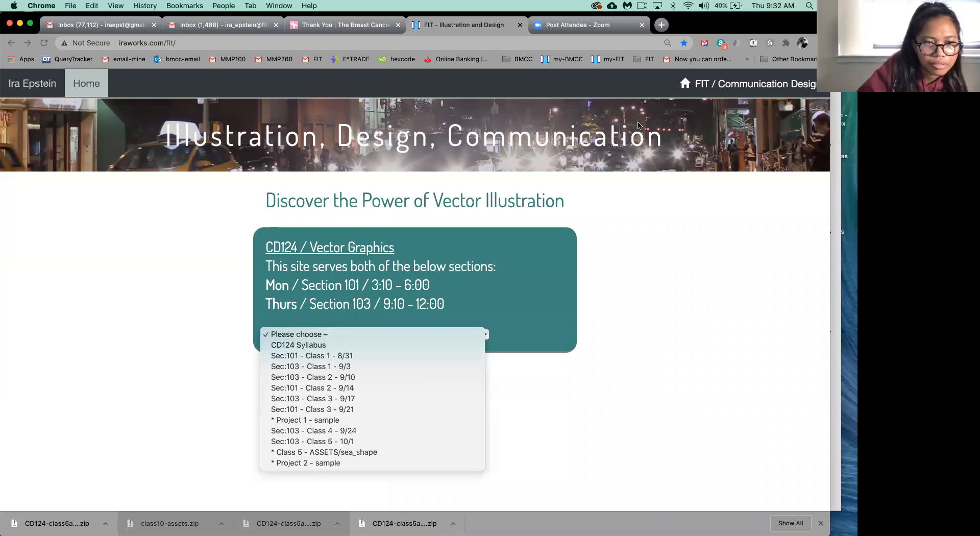
{"action": "left_click", "coordinate": [285, 96]}
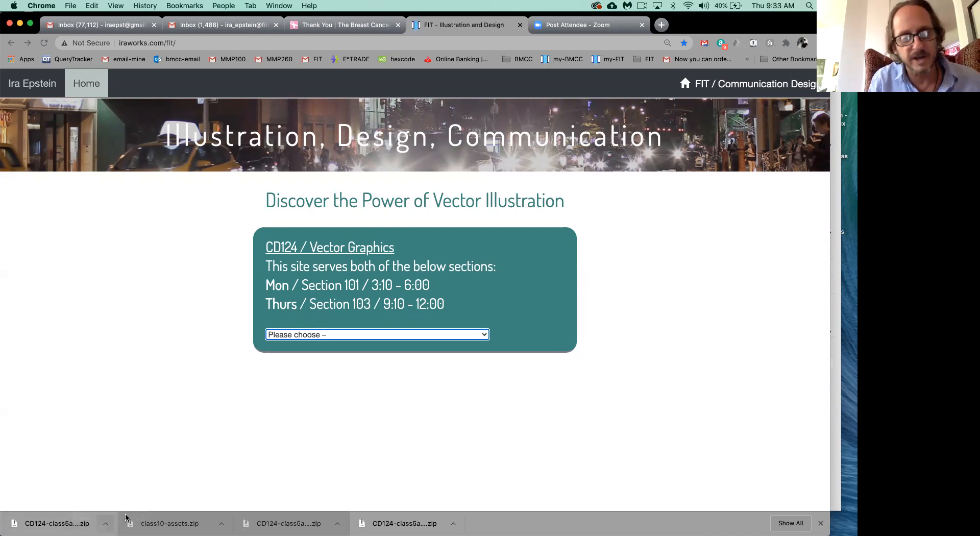
Step: Unzip the downloaded CD124-class5assets.zip and widen the Name column of the Downloads folder to show full file names
{"action": "right_click", "coordinate": [128, 515]}
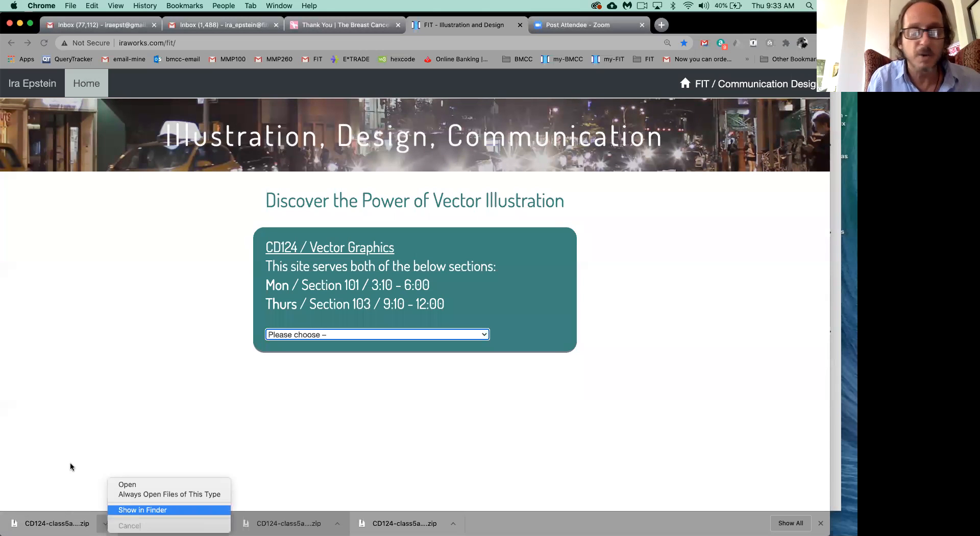
{"action": "left_click", "coordinate": [54, 489]}
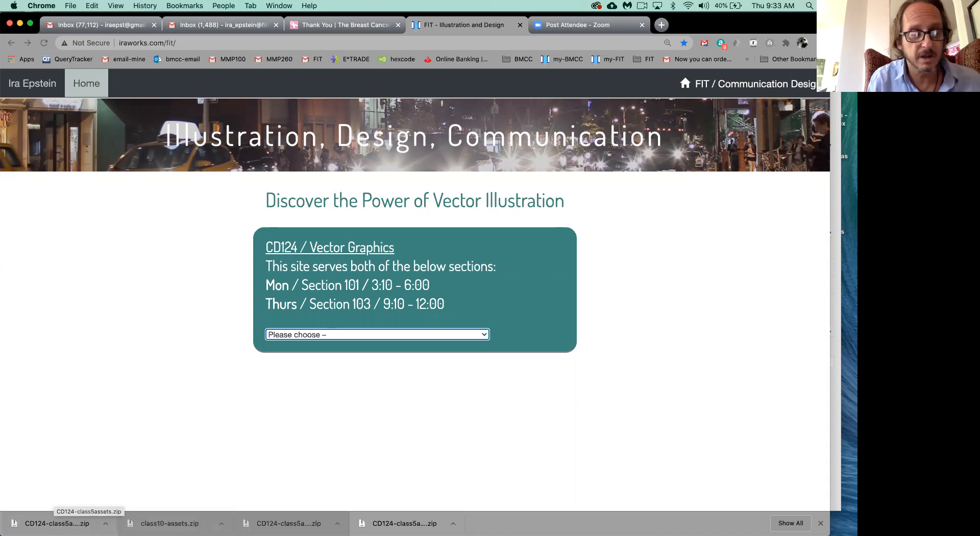
{"action": "left_click", "coordinate": [56, 524]}
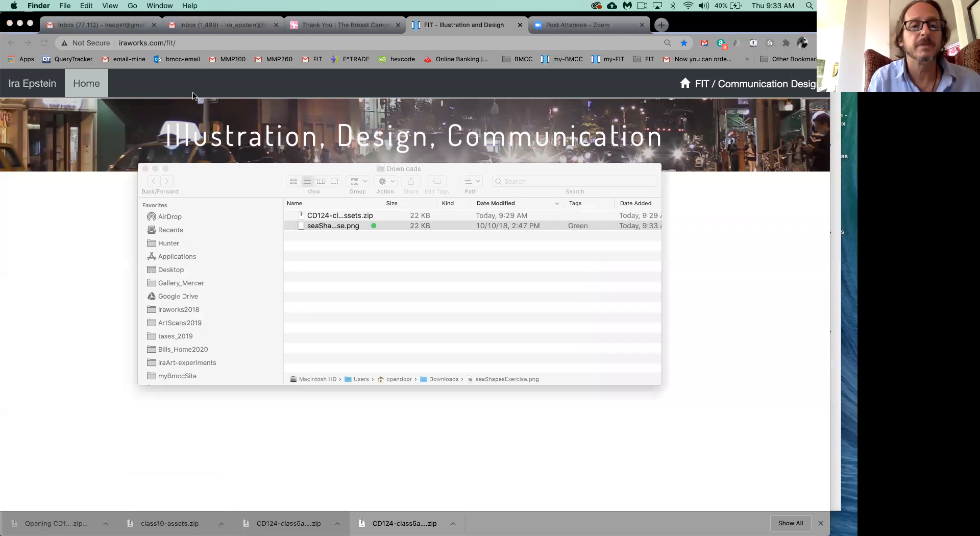
{"action": "left_click_drag", "start_coordinate": [402, 168], "coordinate": [375, 182]}
{"action": "left_click_drag", "start_coordinate": [370, 234], "coordinate": [353, 230]}
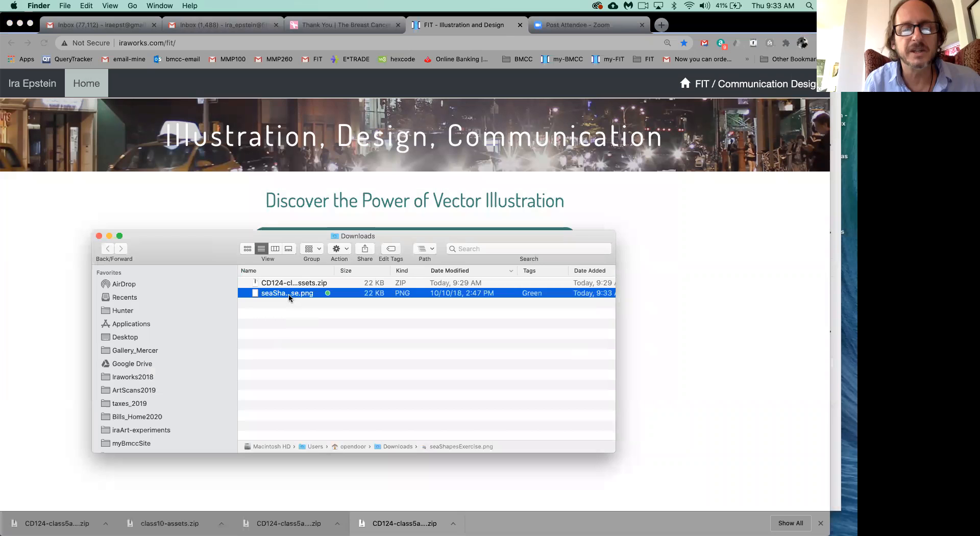
{"action": "left_click", "coordinate": [289, 316]}
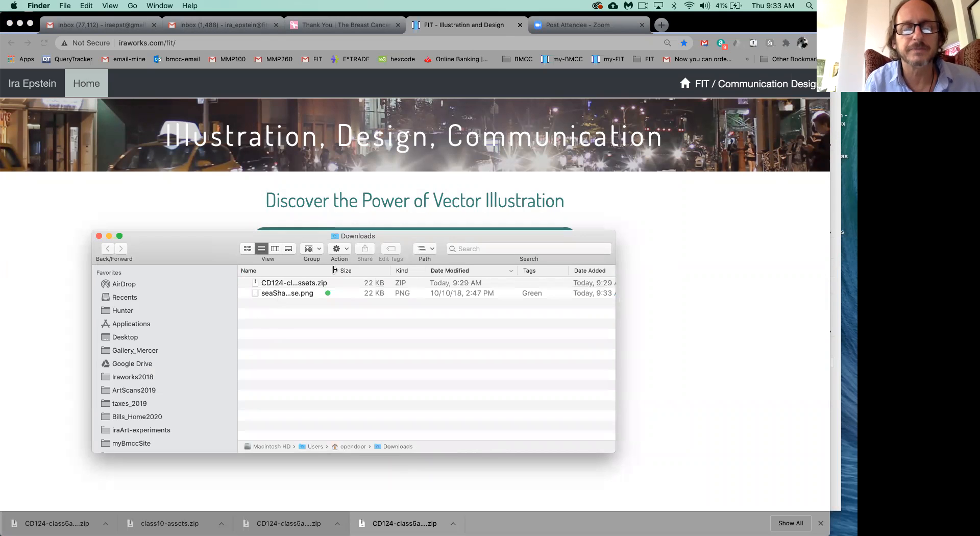
{"action": "left_click_drag", "start_coordinate": [333, 270], "coordinate": [446, 267]}
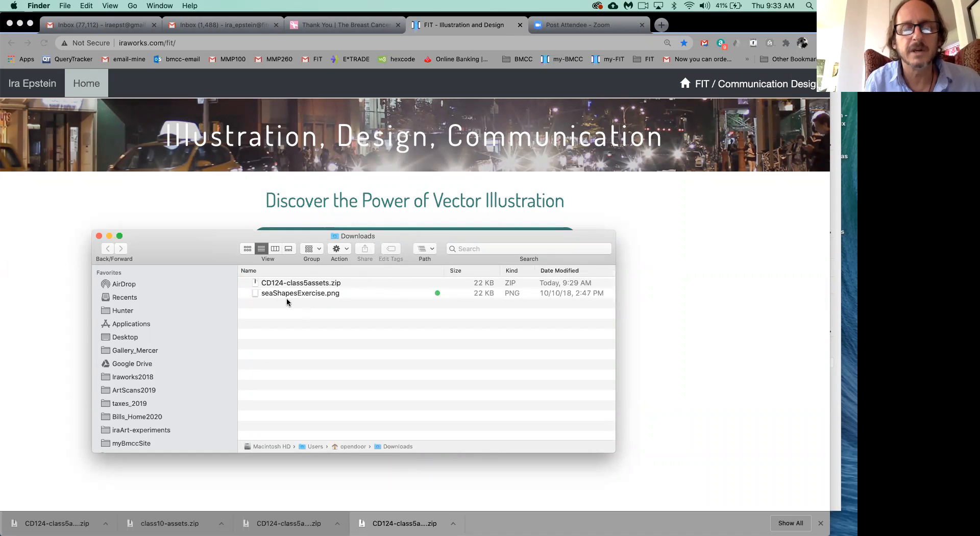
Step: Preview the extracted seaShapesExercise.png with Quick Look, and close the preview
{"action": "left_click", "coordinate": [314, 295]}
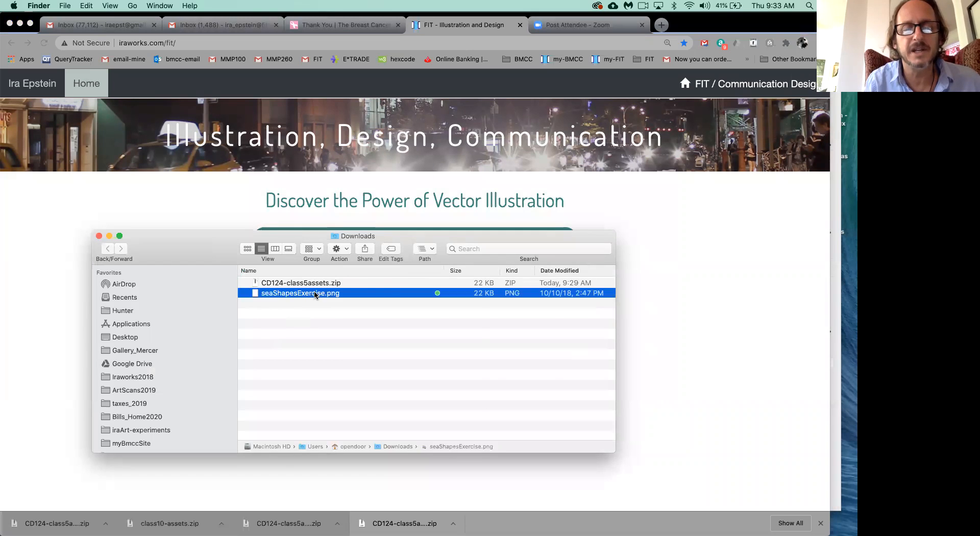
{"action": "key", "text": "space"}
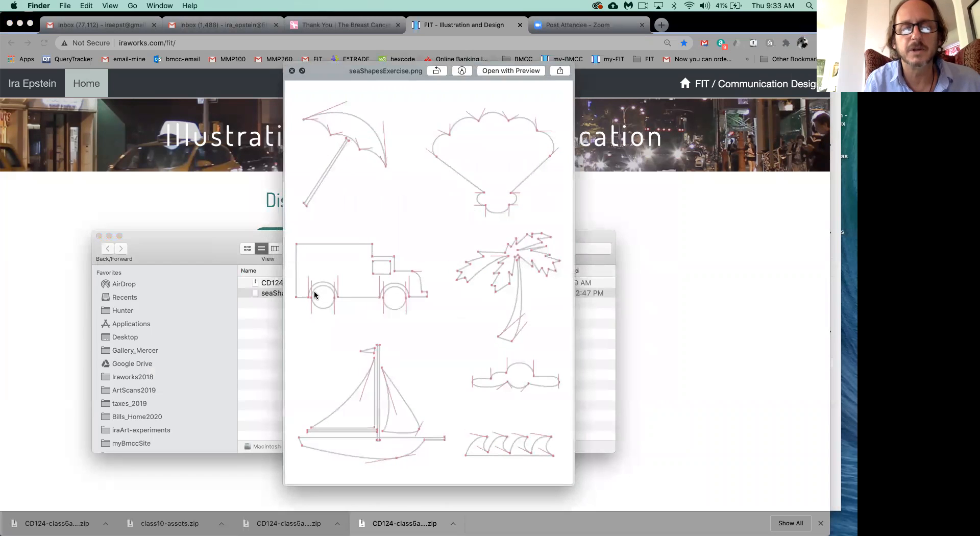
{"action": "key", "text": "space"}
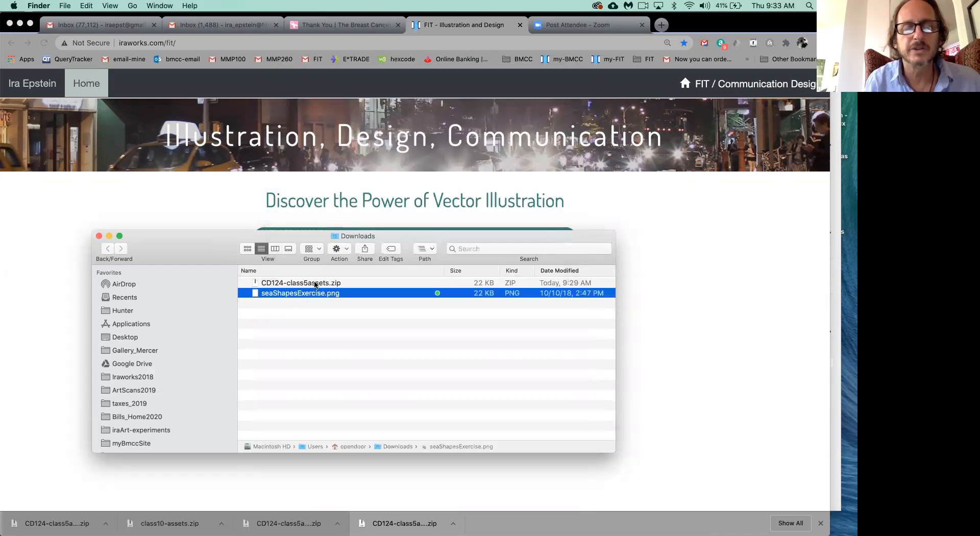
{"action": "left_click", "coordinate": [316, 283]}
{"action": "left_click", "coordinate": [317, 295]}
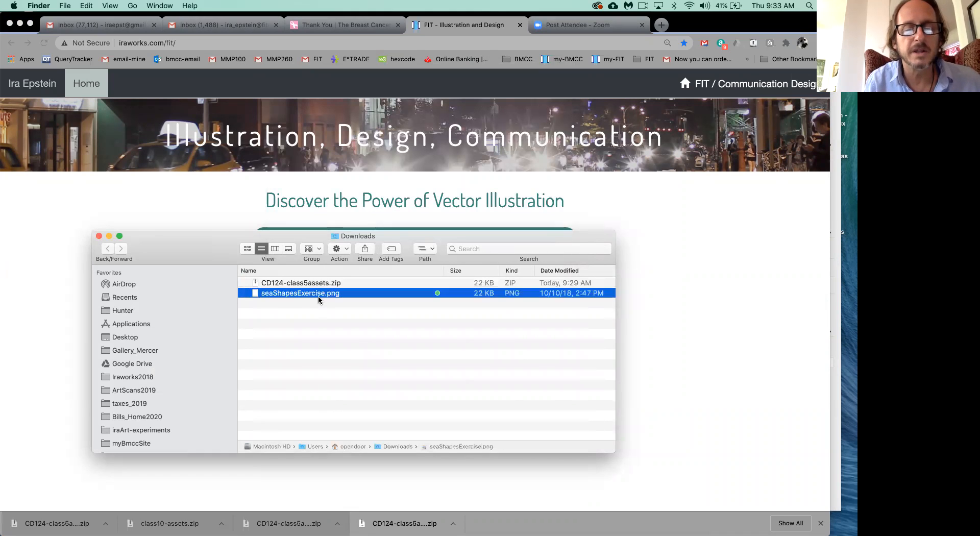
{"action": "key", "text": "space"}
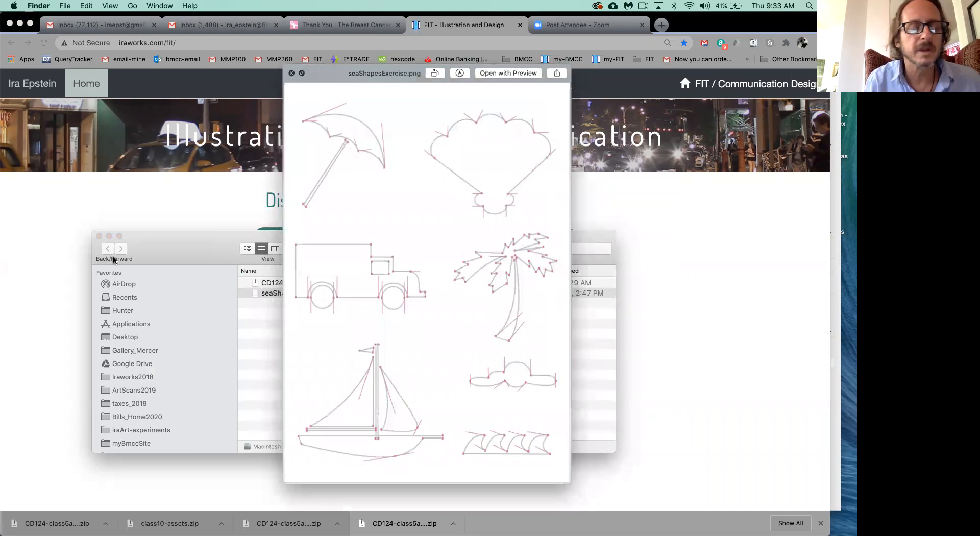
{"action": "key", "text": "space"}
{"action": "left_click_drag", "start_coordinate": [164, 250], "coordinate": [263, 213]}
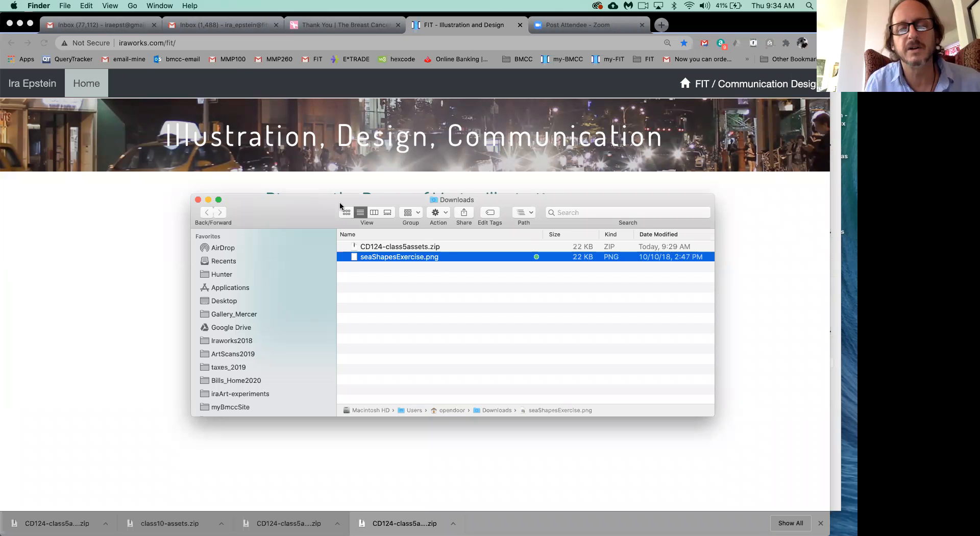
{"action": "left_click", "coordinate": [382, 250]}
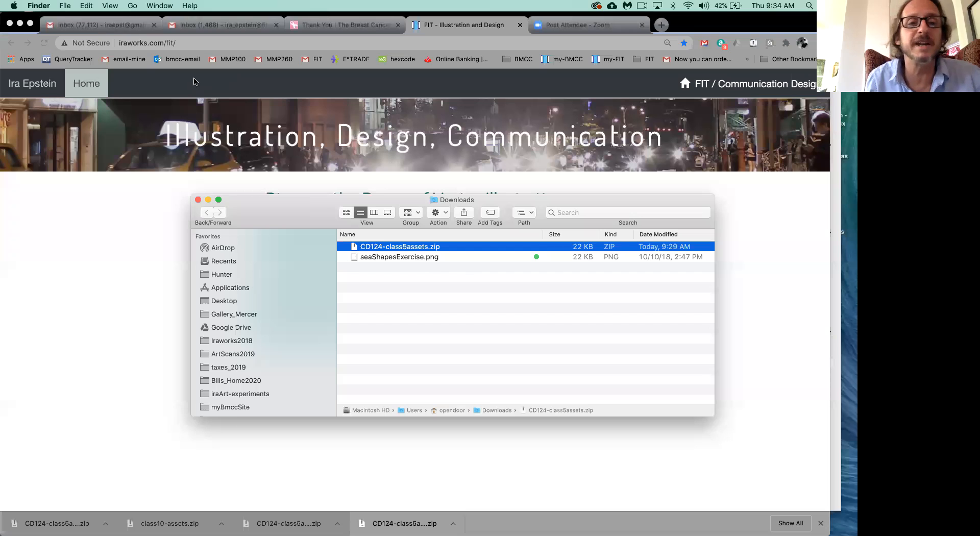
{"action": "left_click", "coordinate": [413, 247], "text": "super"}
{"action": "left_click", "coordinate": [413, 247]}
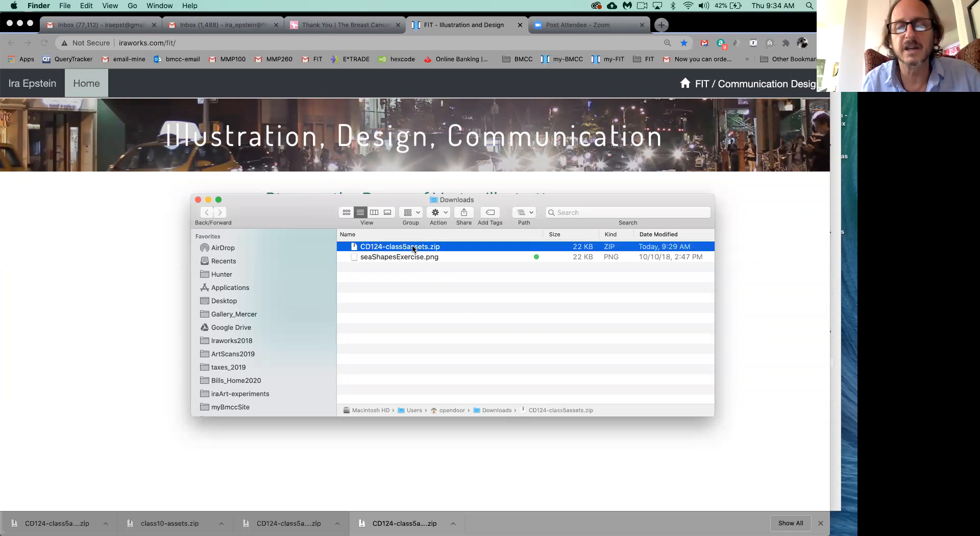
{"action": "right_click", "coordinate": [413, 248]}
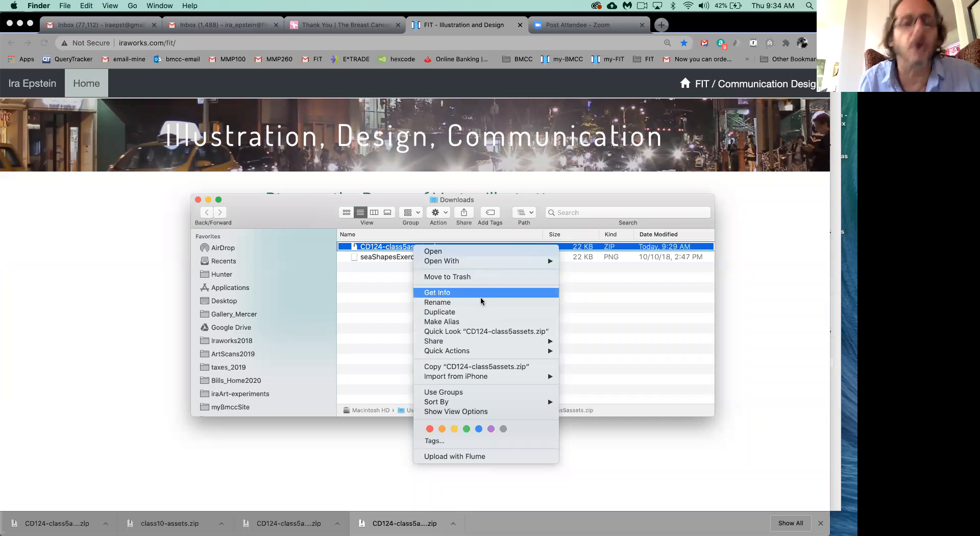
{"action": "left_click", "coordinate": [606, 309]}
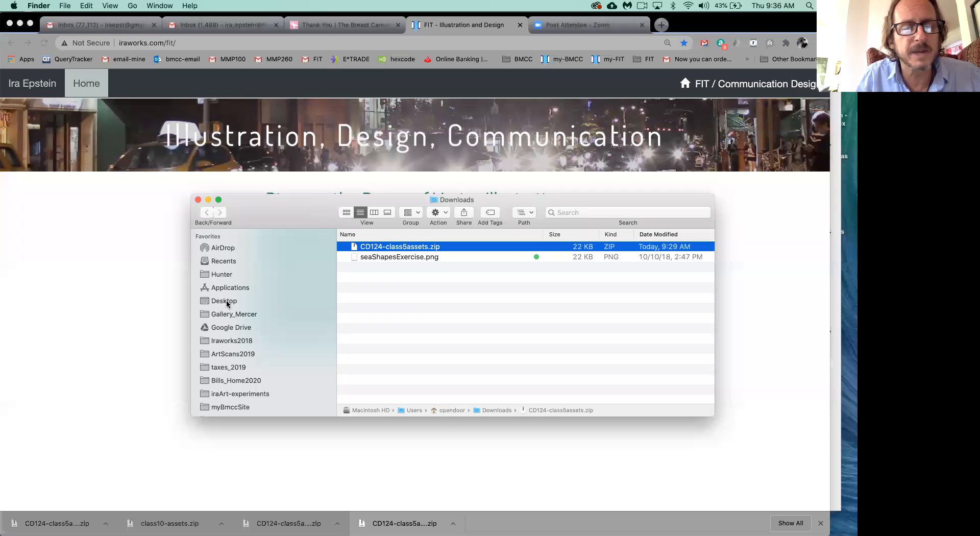
Step: Move seaShapesExercise.png from Downloads to the Desktop, and open the Desktop folder
{"action": "left_click", "coordinate": [363, 257]}
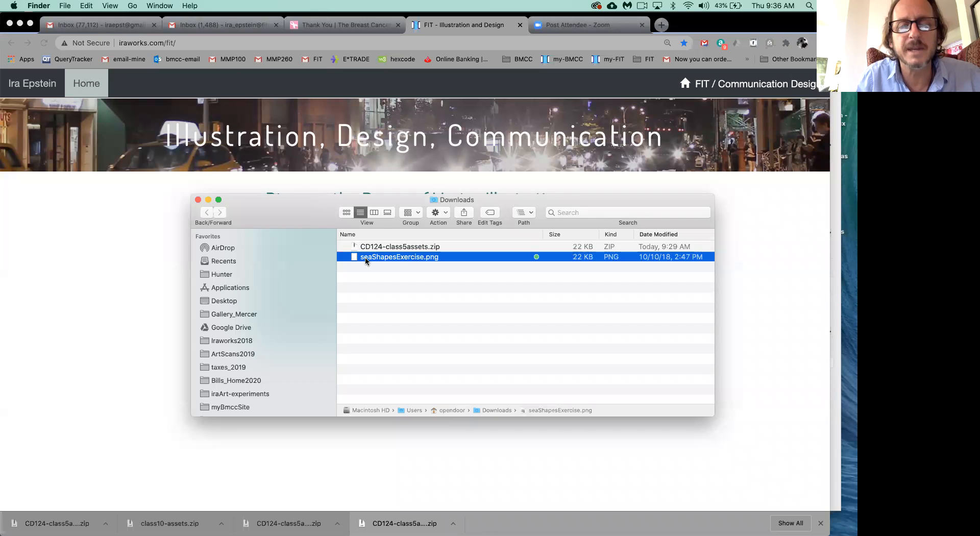
{"action": "left_click_drag", "start_coordinate": [353, 259], "coordinate": [227, 303]}
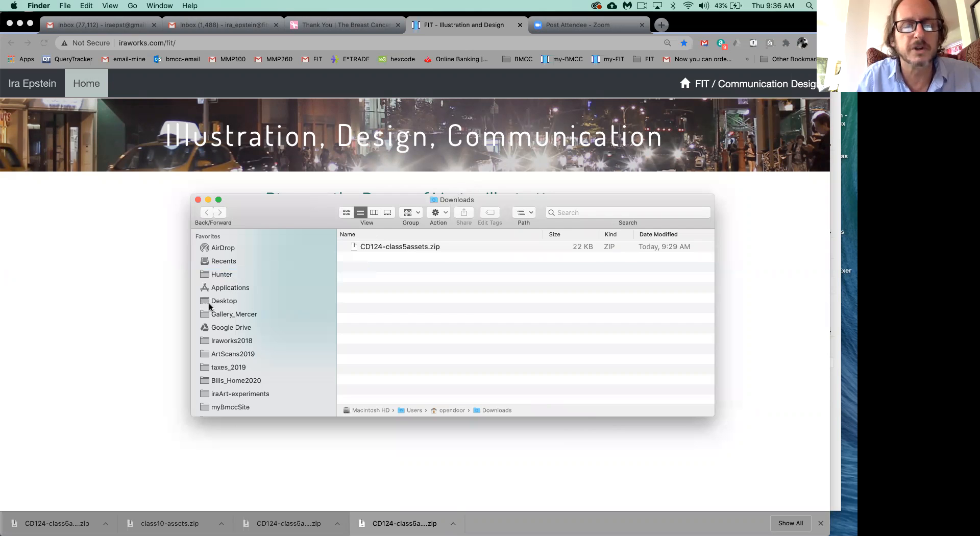
{"action": "left_click", "coordinate": [214, 303]}
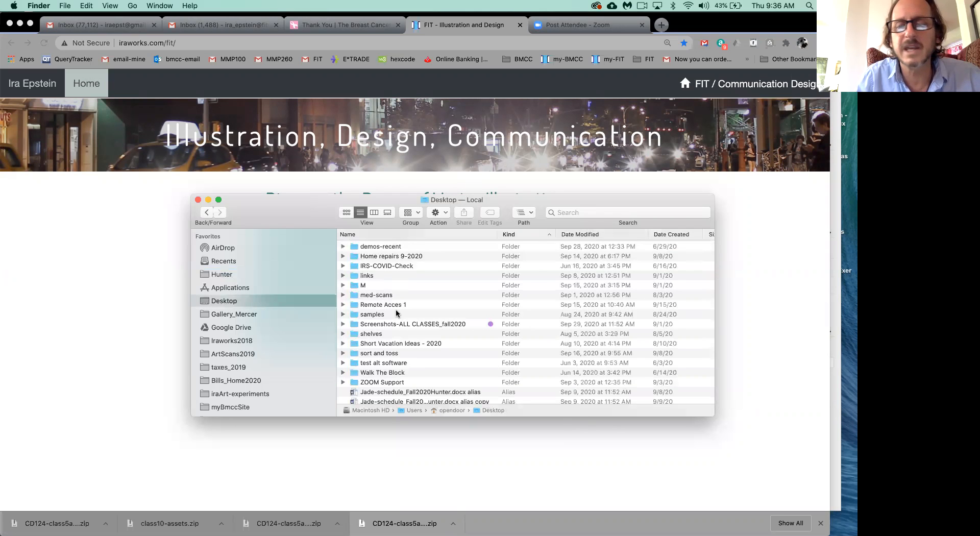
Step: Sort the Desktop folder by name and select seaShapesExercise.png in the list
{"action": "left_click", "coordinate": [603, 235]}
{"action": "scroll", "coordinate": [473, 321], "scroll_direction": "down", "scroll_amount": 3}
{"action": "left_click", "coordinate": [422, 235]}
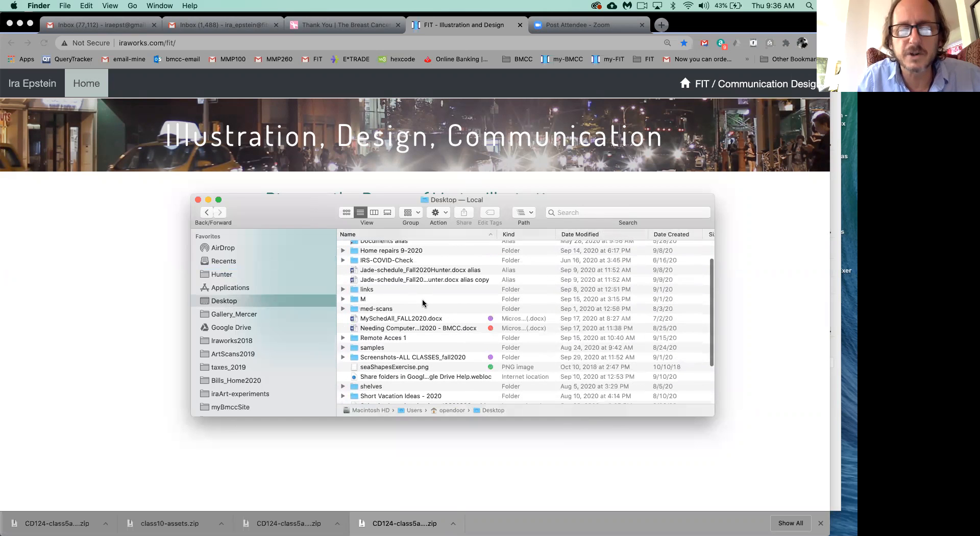
{"action": "scroll", "coordinate": [422, 303], "scroll_direction": "down", "scroll_amount": 3}
{"action": "left_click", "coordinate": [395, 340]}
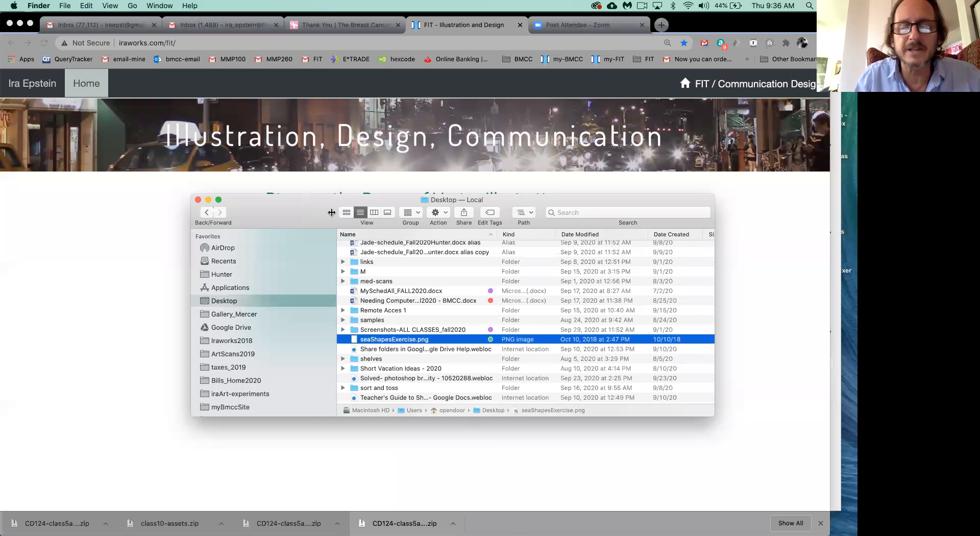
{"action": "left_click_drag", "start_coordinate": [332, 212], "coordinate": [332, 189]}
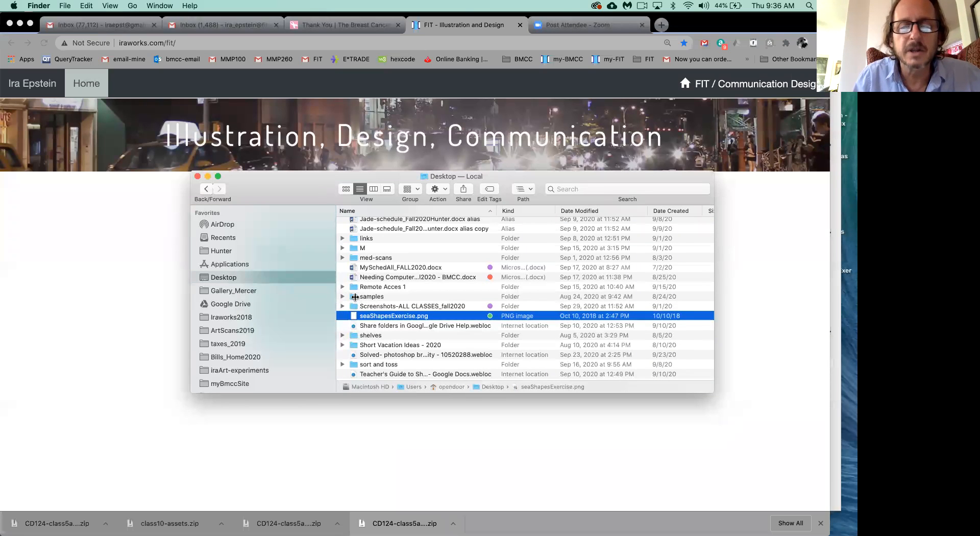
Step: Compress the samples folder on the Desktop into a zip archive, and move that samples.zip to the Trash
{"action": "left_click", "coordinate": [354, 299]}
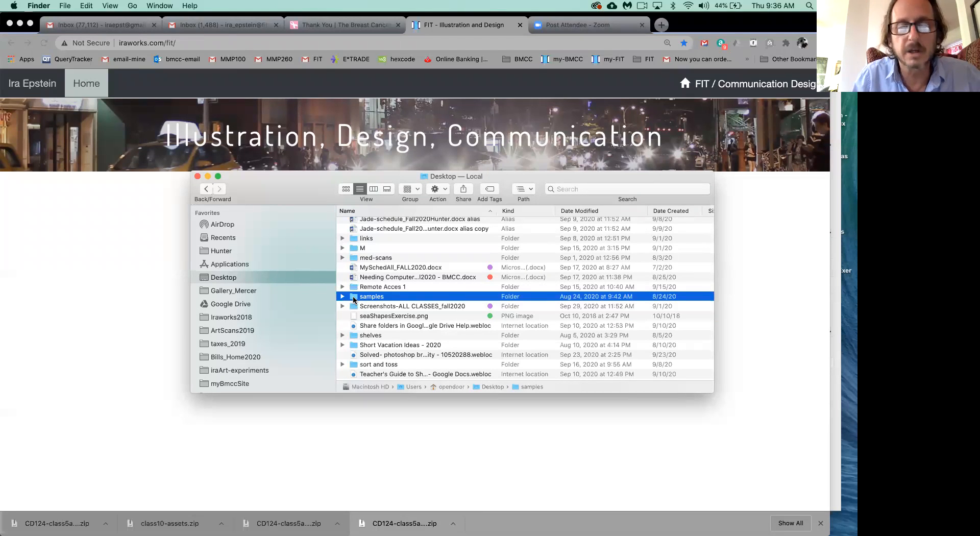
{"action": "right_click", "coordinate": [354, 300]}
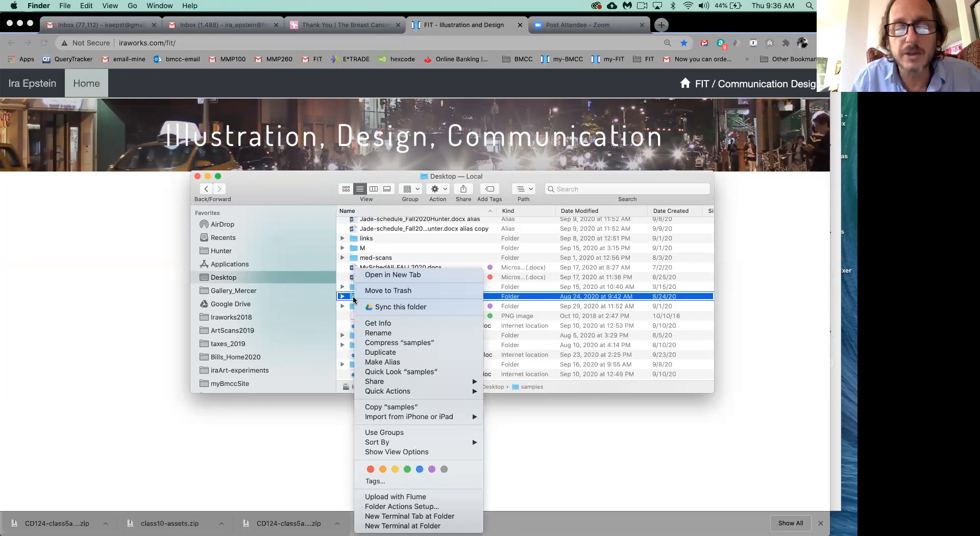
{"action": "left_click", "coordinate": [393, 343]}
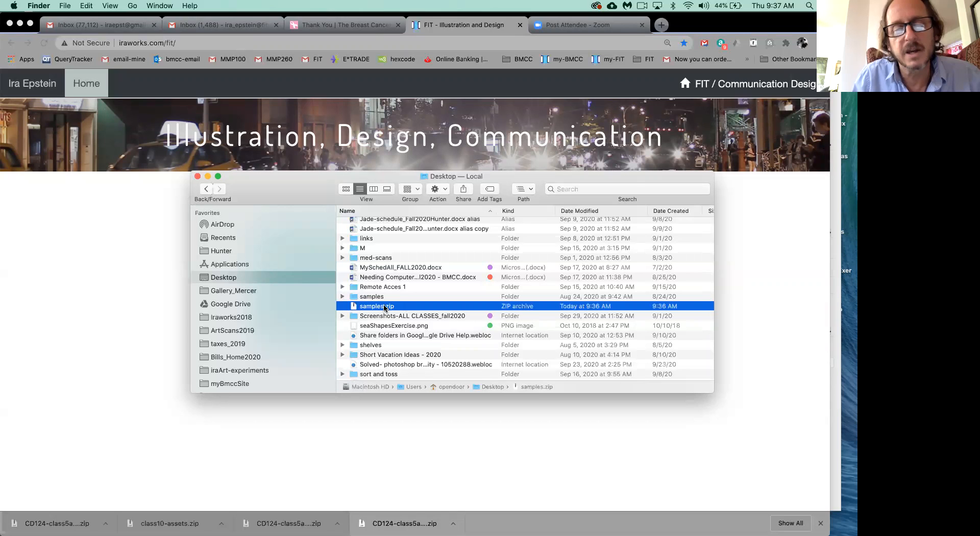
{"action": "right_click", "coordinate": [385, 307]}
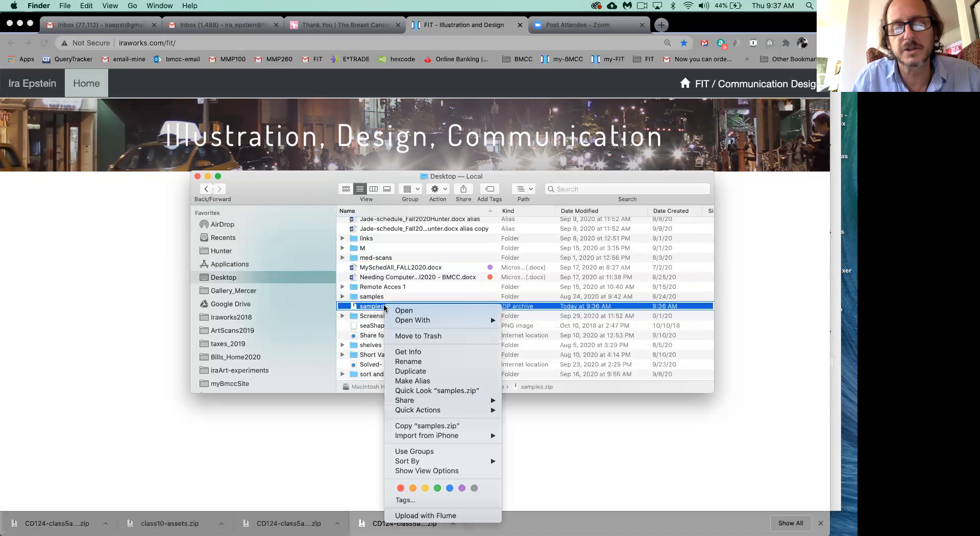
{"action": "left_click", "coordinate": [411, 336]}
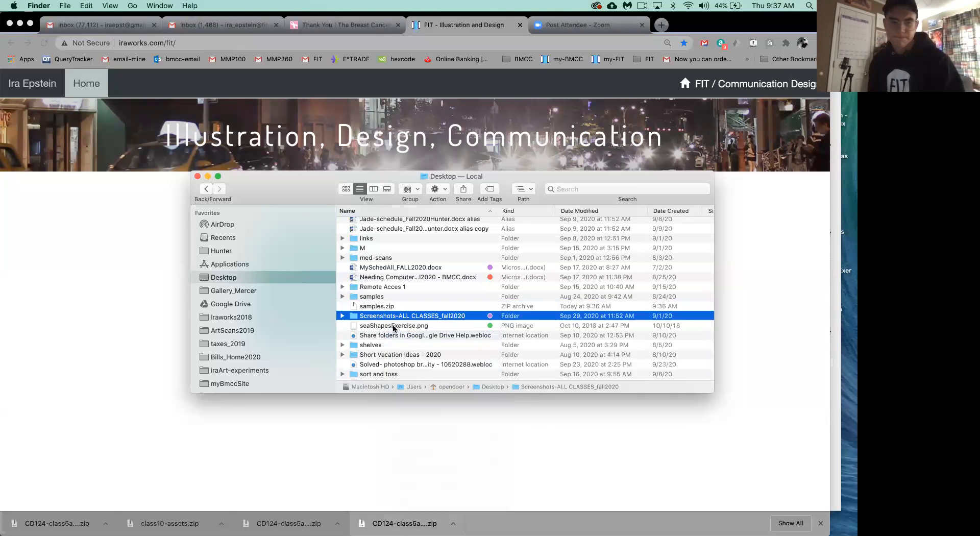
Step: Move the Desktop folder window aside and open the "Sec:103 - Class 5 - 10/1" handout from the course page
{"action": "left_click_drag", "start_coordinate": [457, 178], "coordinate": [829, 162]}
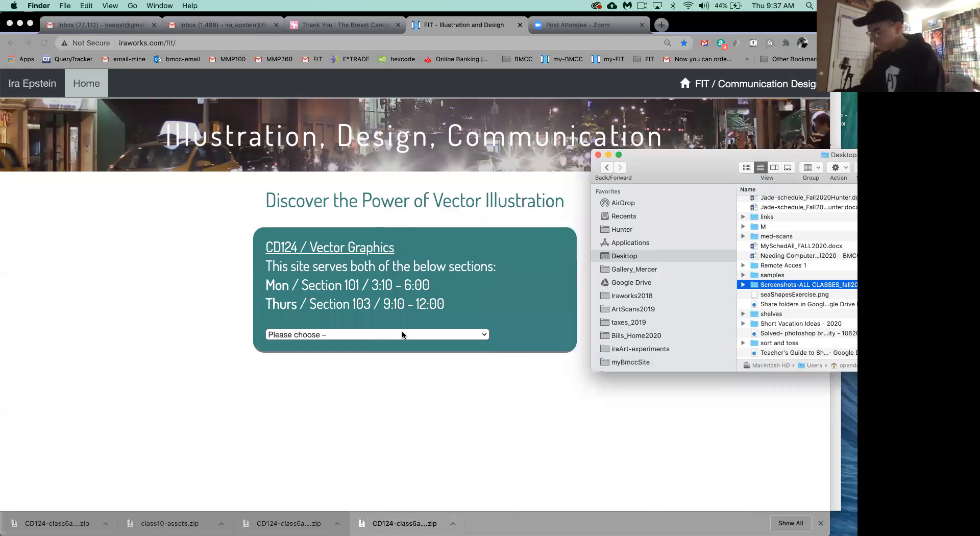
{"action": "left_click", "coordinate": [404, 336]}
{"action": "left_click", "coordinate": [404, 337]}
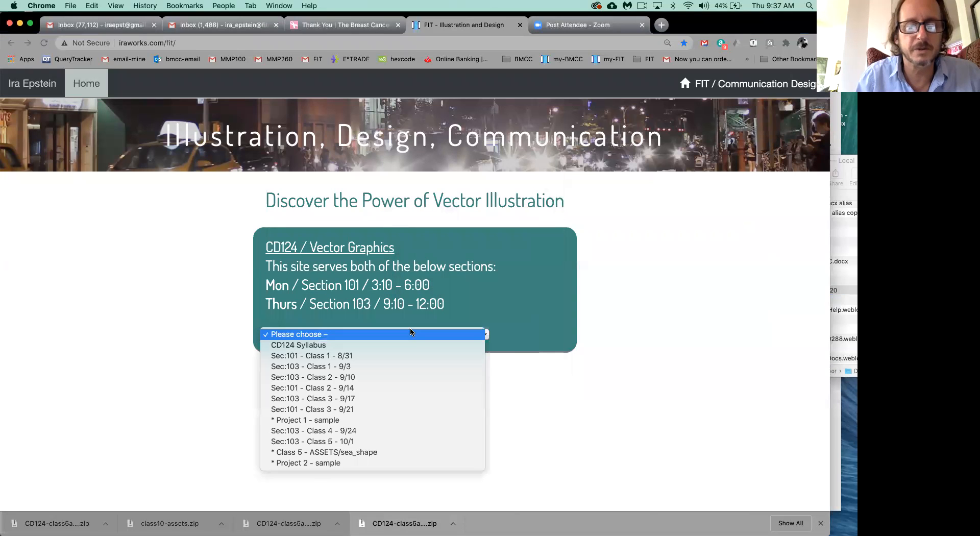
{"action": "left_click", "coordinate": [381, 442]}
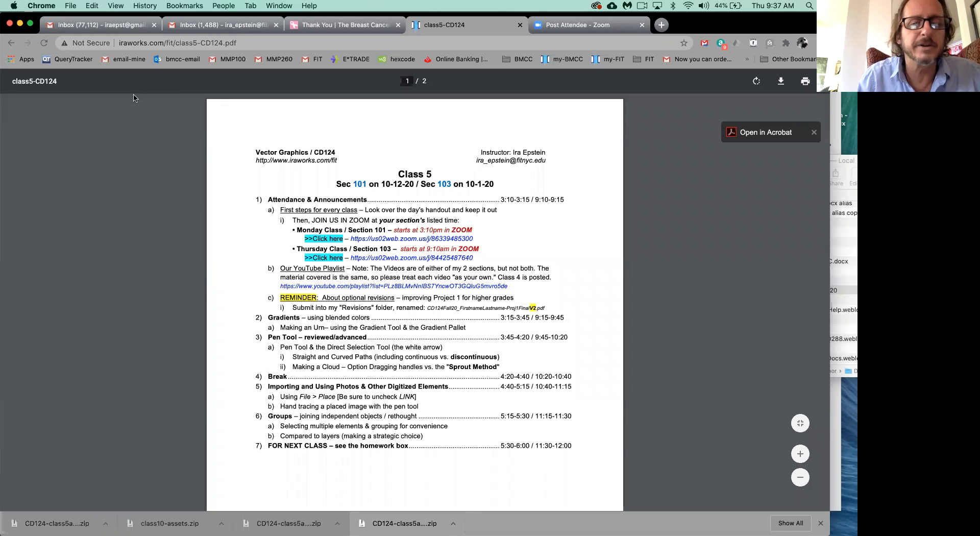
Step: Read through the Class 5 handout's agenda from the announcements to the next-class item at an enlarged zoom
{"action": "scroll", "coordinate": [300, 321], "scroll_direction": "down", "scroll_amount": 3}
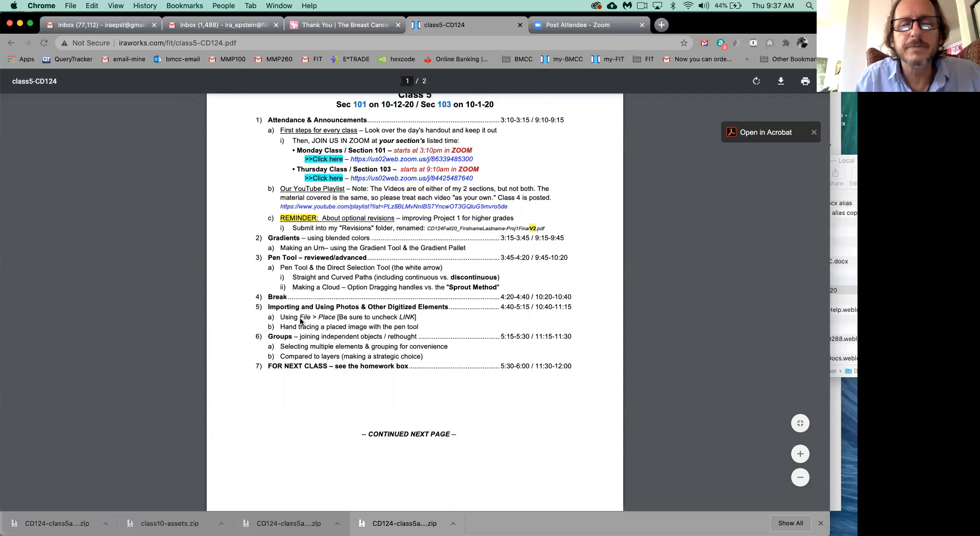
{"action": "scroll", "coordinate": [300, 321], "scroll_direction": "down", "scroll_amount": 1}
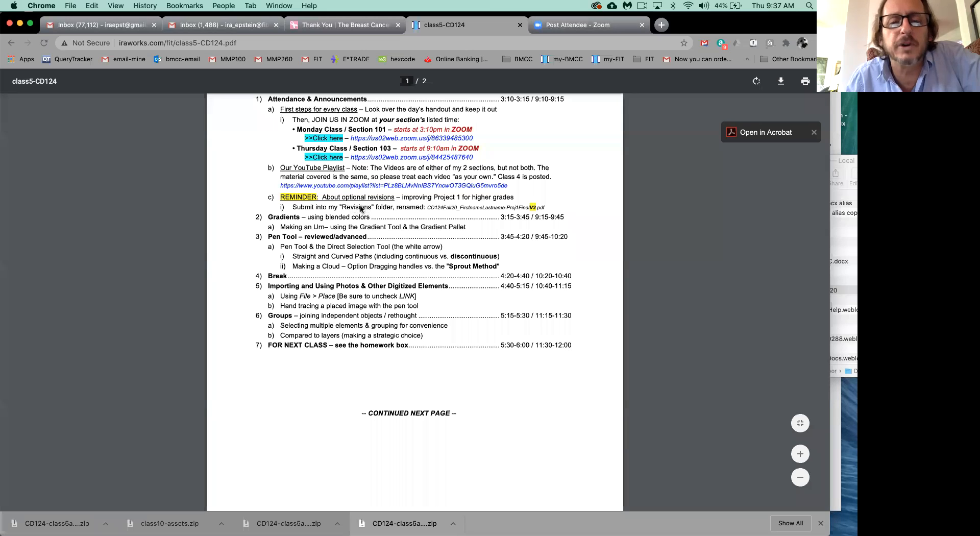
{"action": "key", "text": "super+equal"}
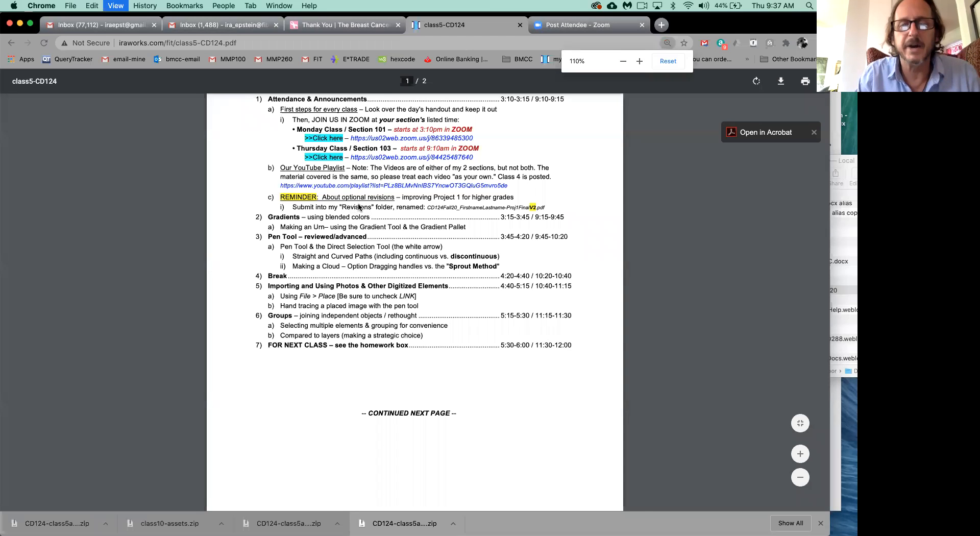
{"action": "key", "text": "super+equal"}
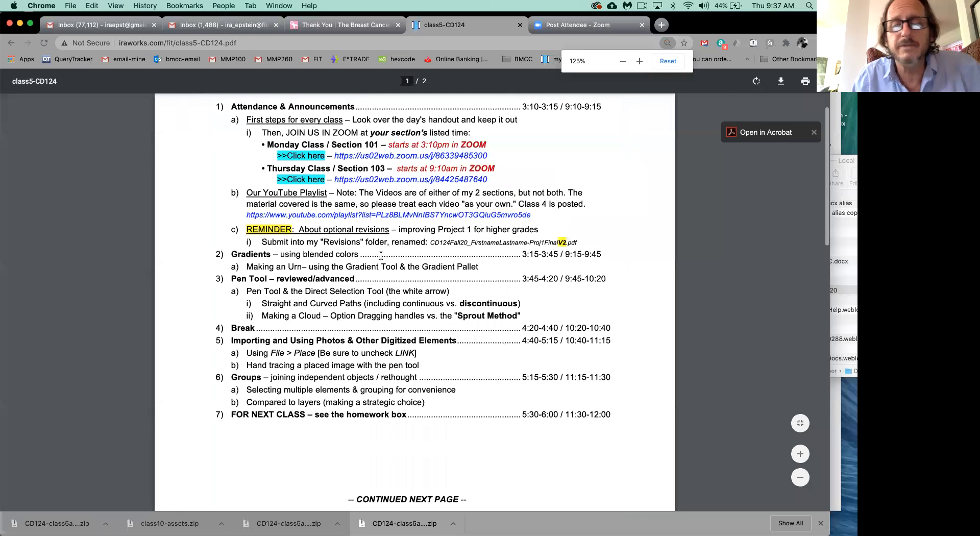
{"action": "key", "text": "super+equal"}
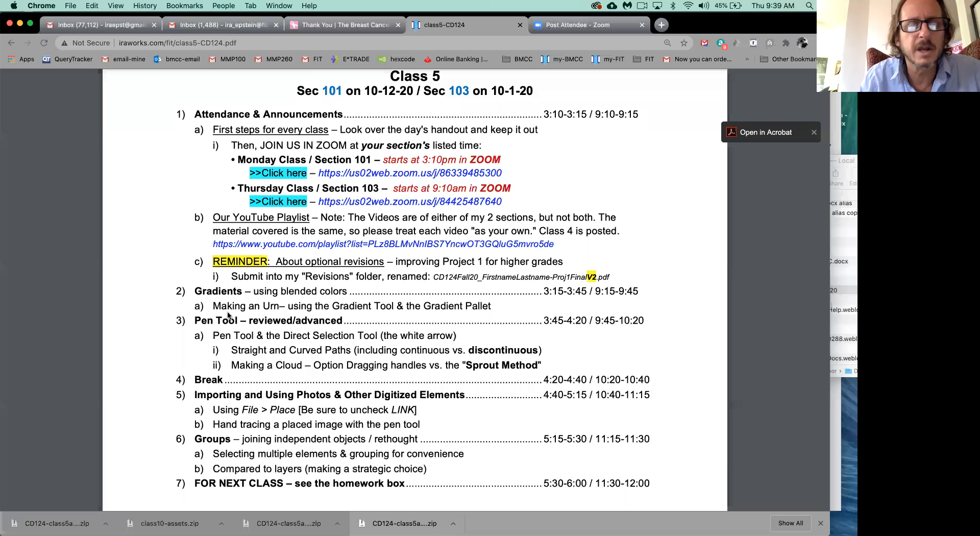
{"action": "scroll", "coordinate": [228, 312], "scroll_direction": "down", "scroll_amount": 2}
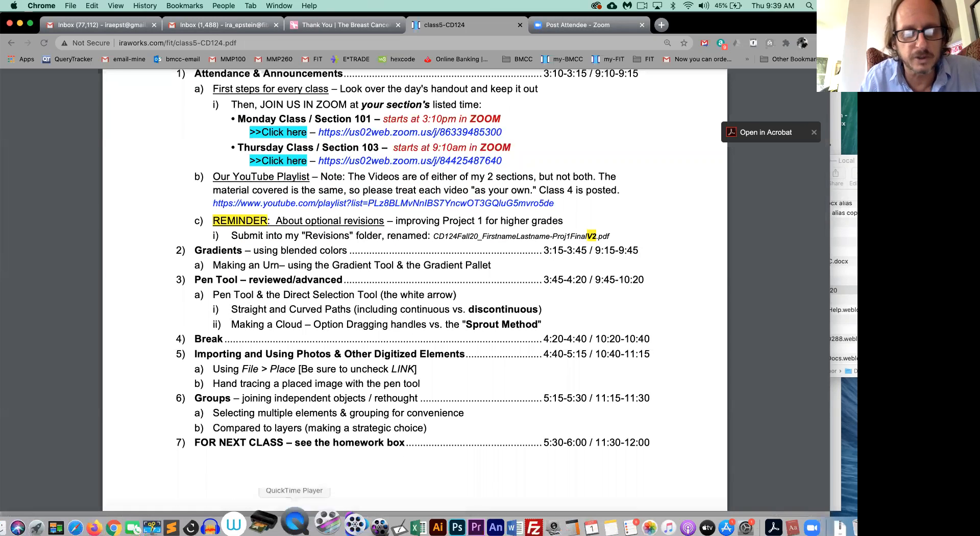
Step: Switch to Adobe Illustrator 2020 and close the untitled umbrella drawing
{"action": "left_click", "coordinate": [409, 522]}
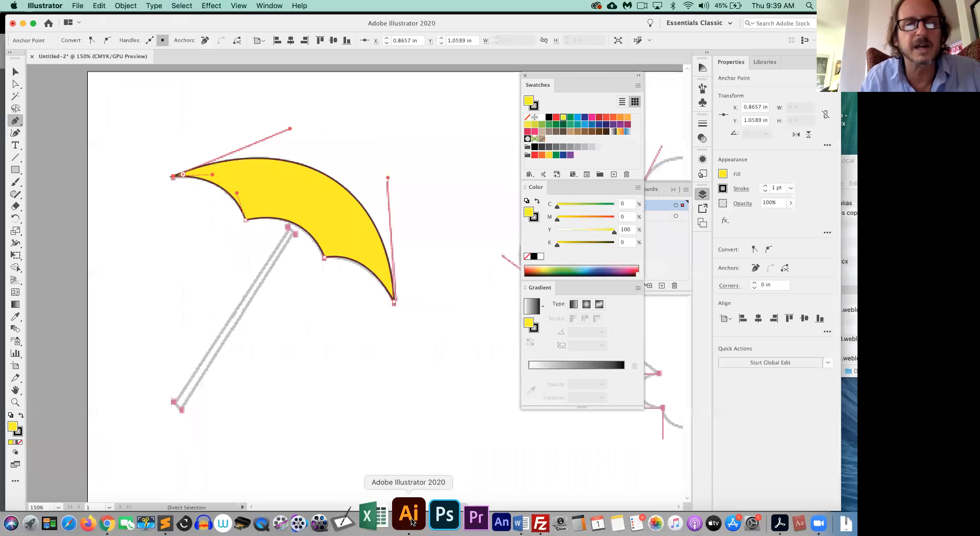
{"action": "key", "text": "super+w"}
{"action": "left_click", "coordinate": [431, 288]}
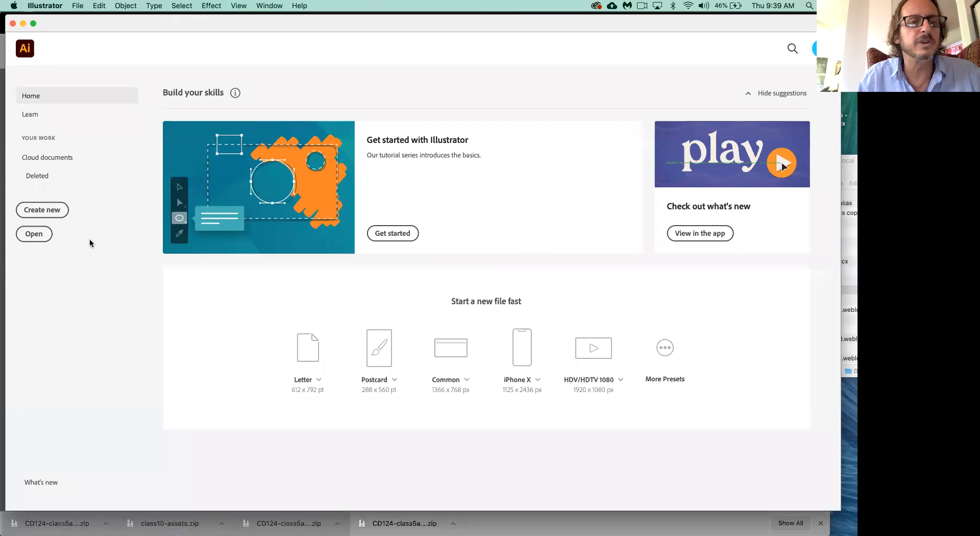
Step: Create a new landscape Legal document, 14 by 8.5 in, with inches as units, one artboard and CMYK color at 300 ppi
{"action": "left_click", "coordinate": [74, 6]}
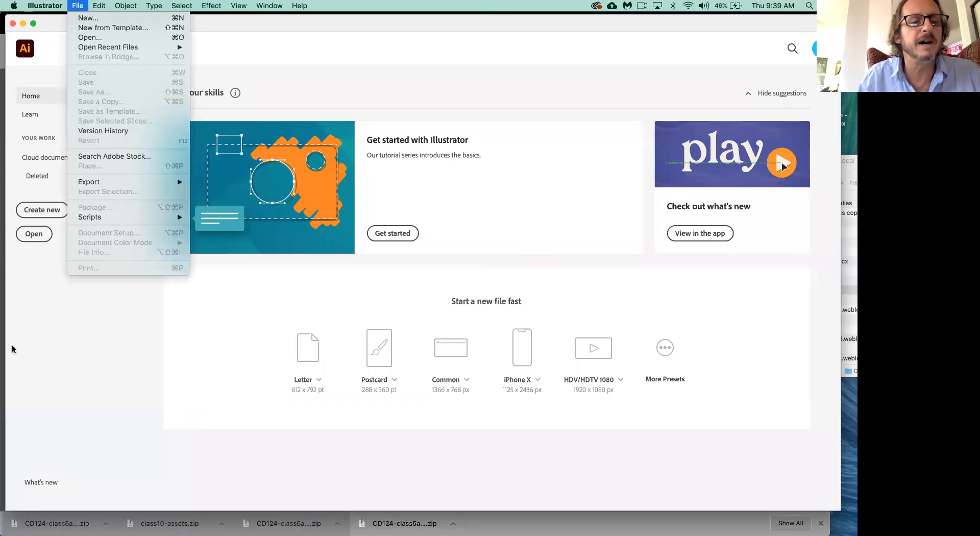
{"action": "left_click", "coordinate": [28, 367]}
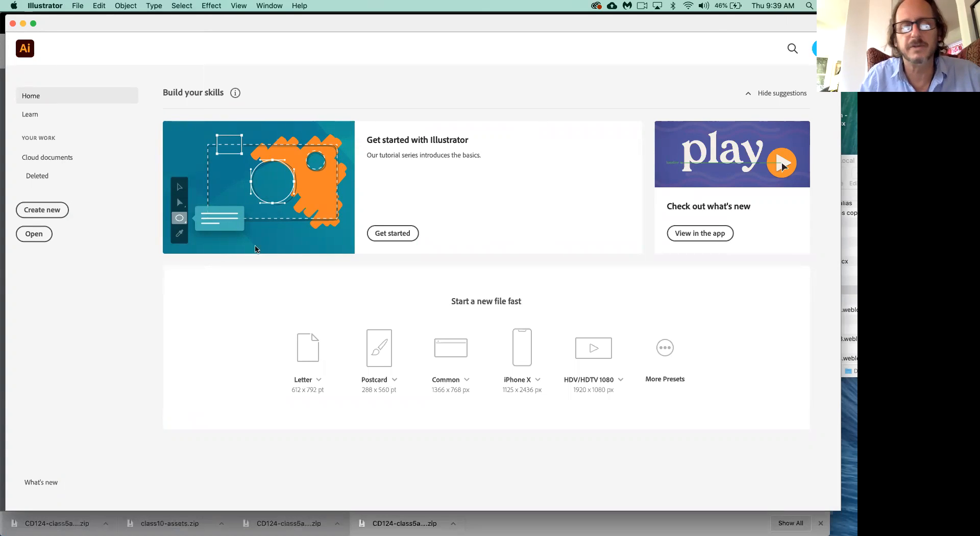
{"action": "left_click", "coordinate": [78, 6]}
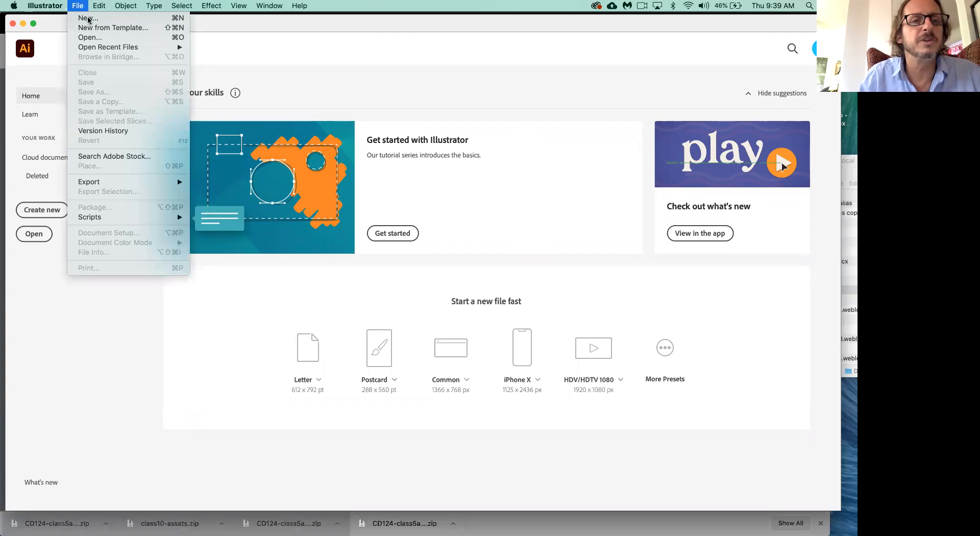
{"action": "left_click", "coordinate": [88, 18]}
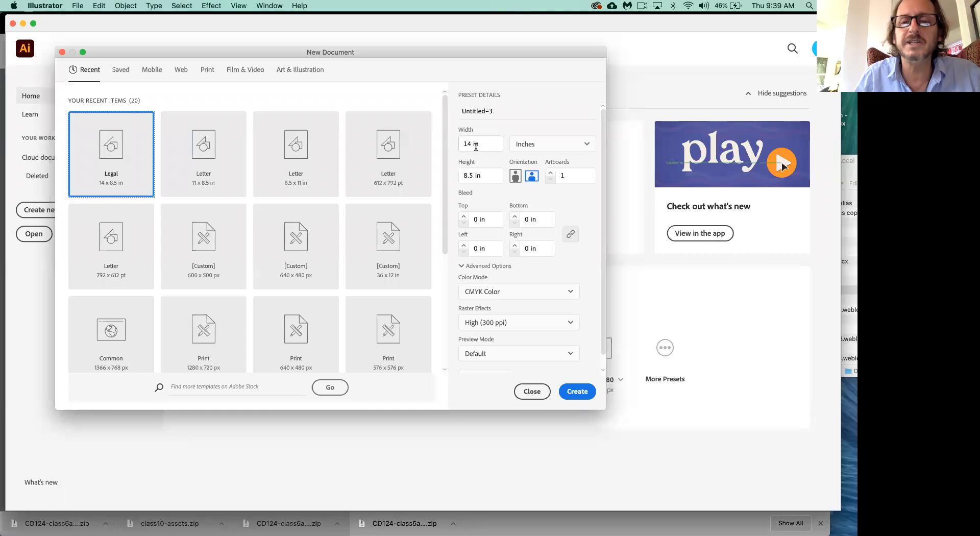
{"action": "left_click", "coordinate": [570, 149]}
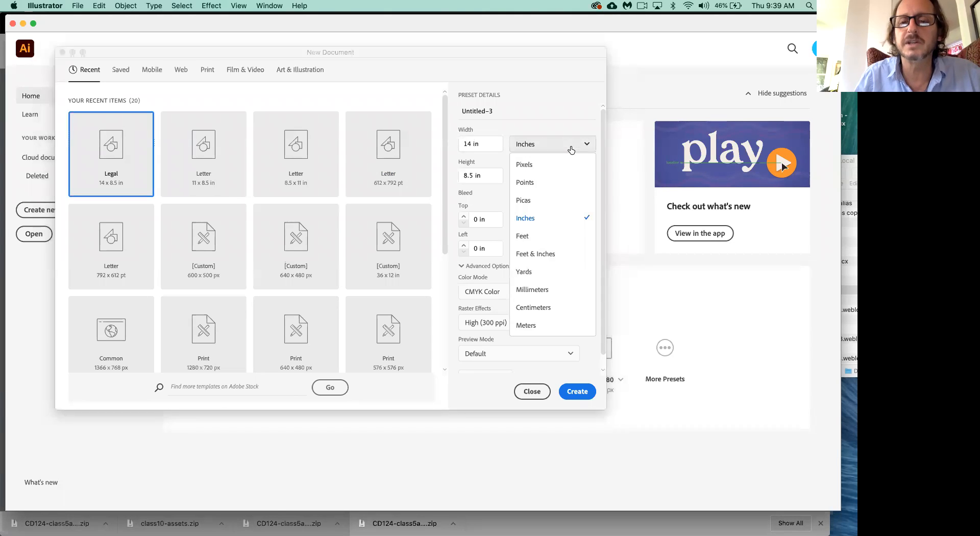
{"action": "left_click", "coordinate": [534, 219]}
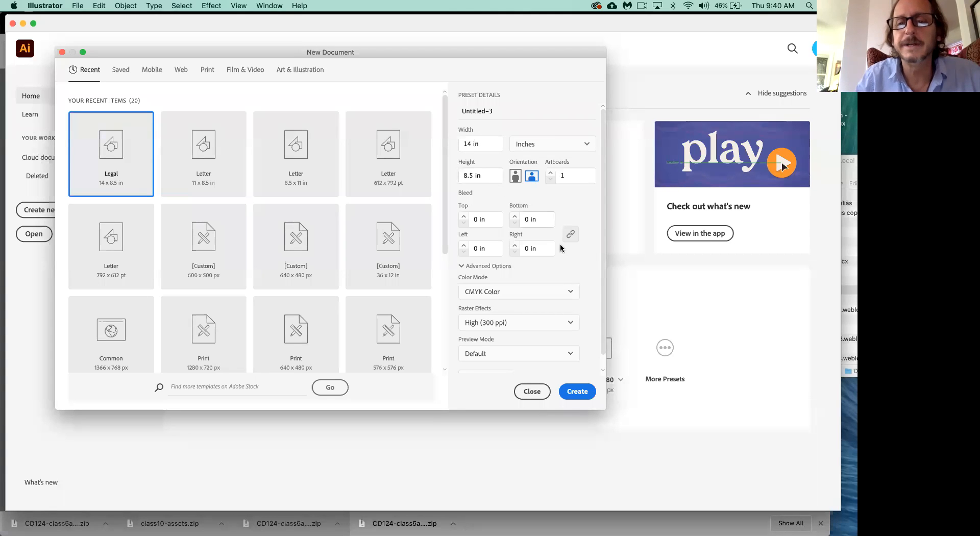
{"action": "left_click", "coordinate": [583, 391]}
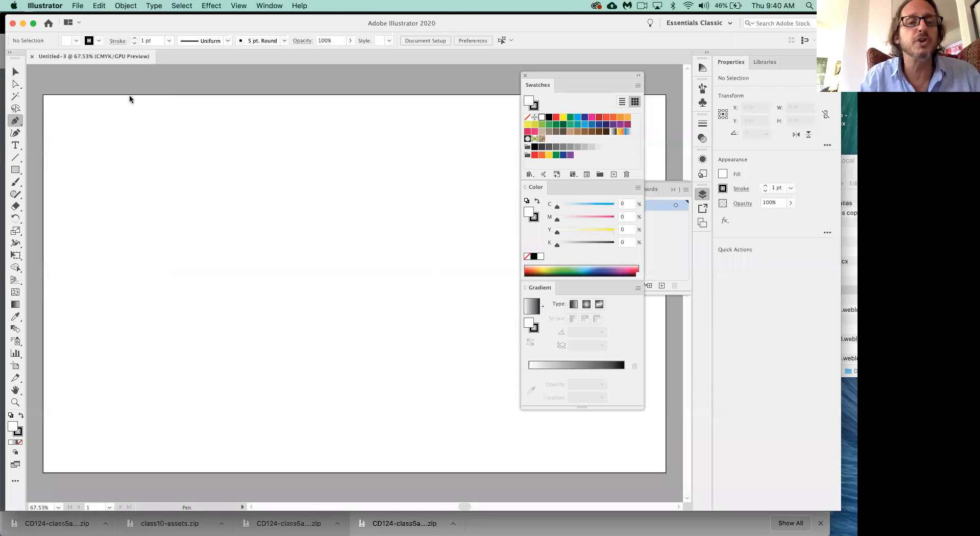
Step: Draw a rectangle about 5.82 by 4.47 in near the middle of the artboard, and close the floating Swatches, Color and Gradient group
{"action": "left_click", "coordinate": [16, 170]}
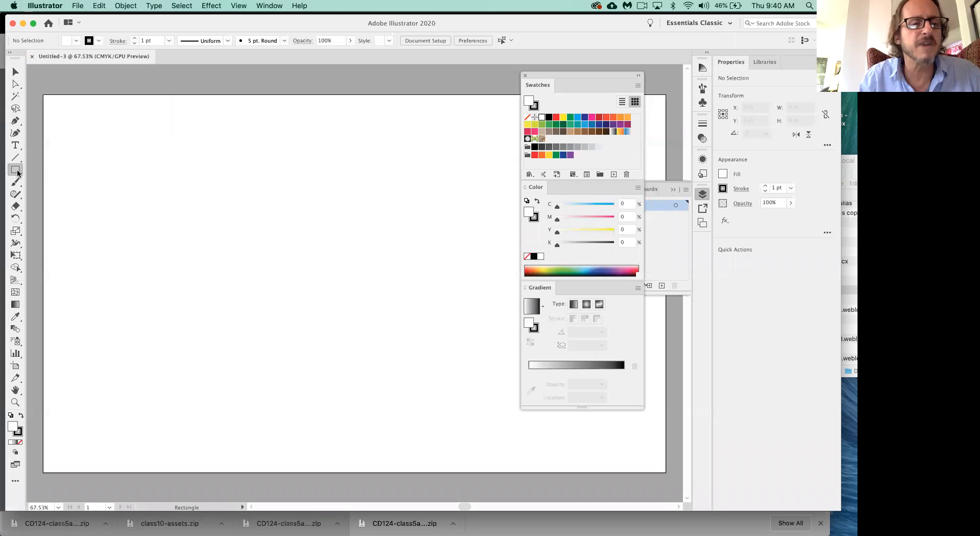
{"action": "left_click_drag", "start_coordinate": [209, 189], "coordinate": [467, 388]}
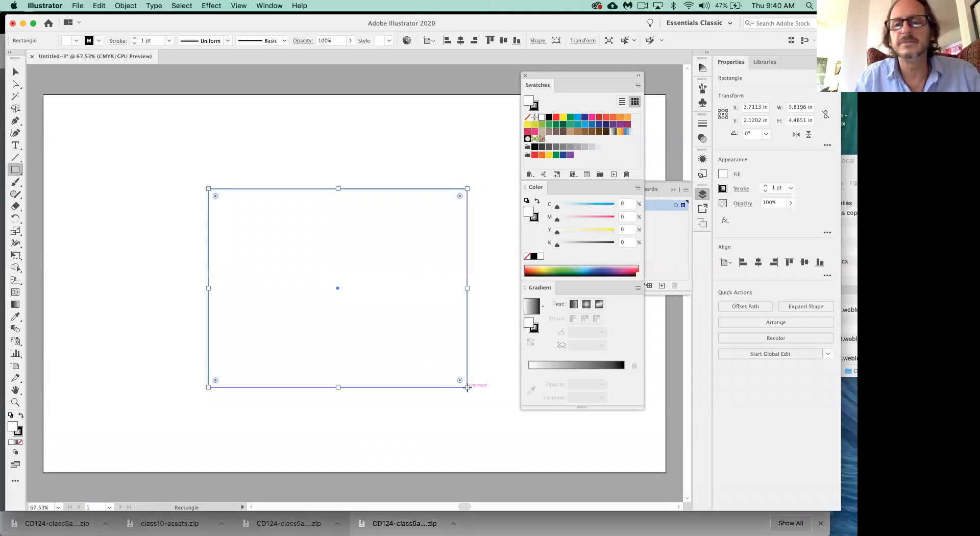
{"action": "left_click", "coordinate": [524, 73]}
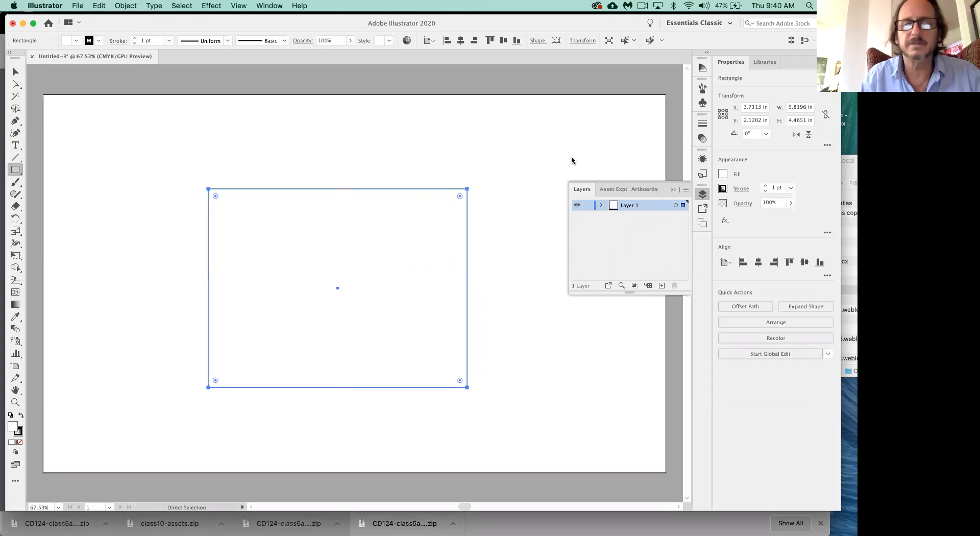
{"action": "key", "text": "super+n"}
{"action": "left_click_drag", "start_coordinate": [454, 47], "coordinate": [439, 72]}
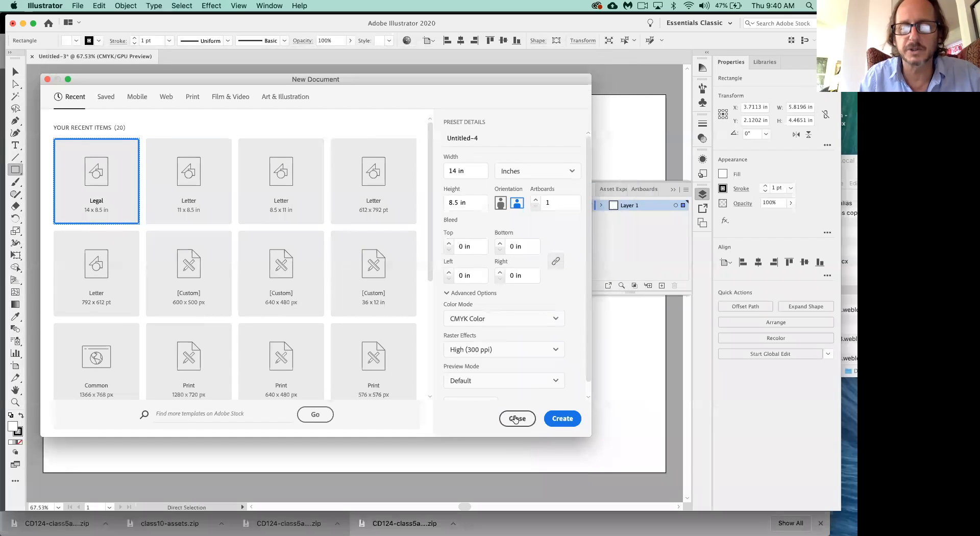
{"action": "left_click", "coordinate": [48, 80]}
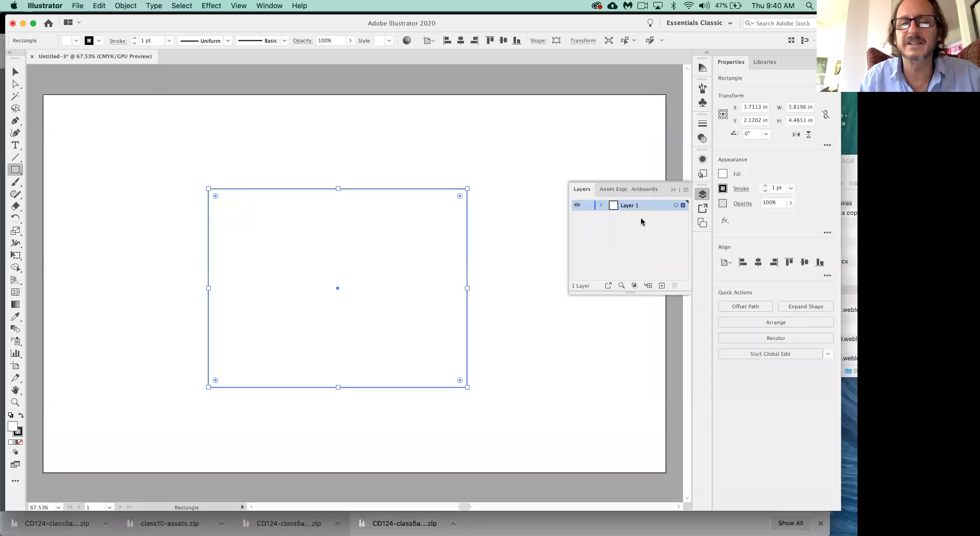
Step: Collapse the Layers panel and show the Swatches panel group again
{"action": "left_click", "coordinate": [676, 190]}
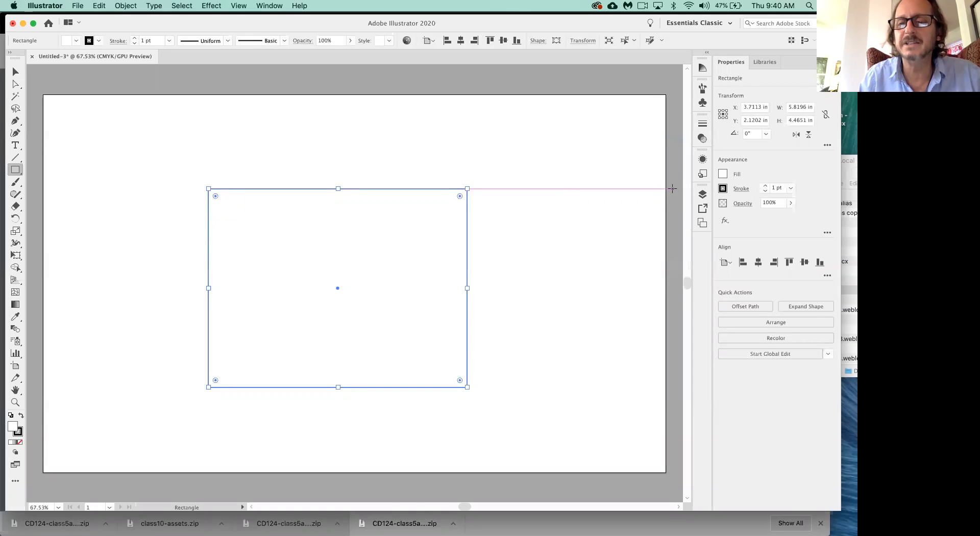
{"action": "left_click", "coordinate": [270, 6]}
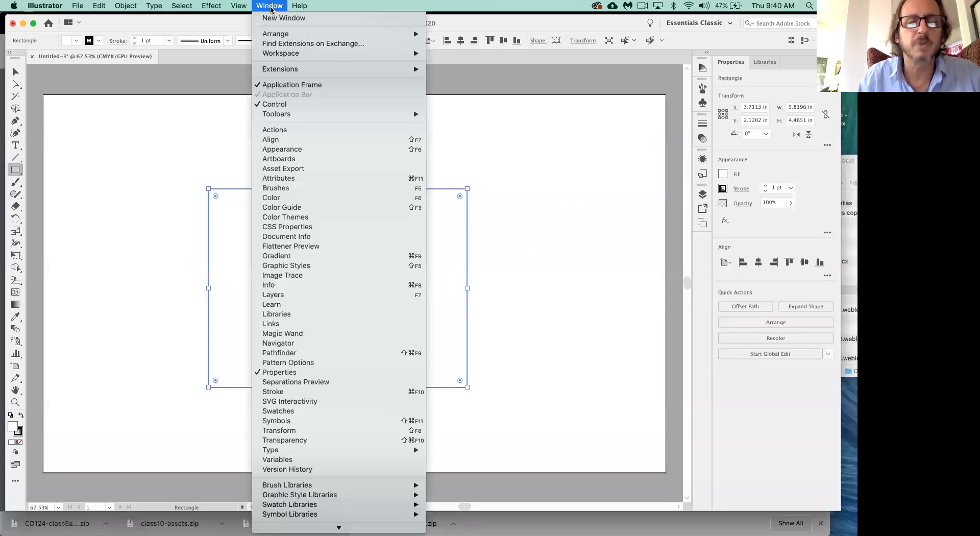
{"action": "left_click", "coordinate": [291, 412]}
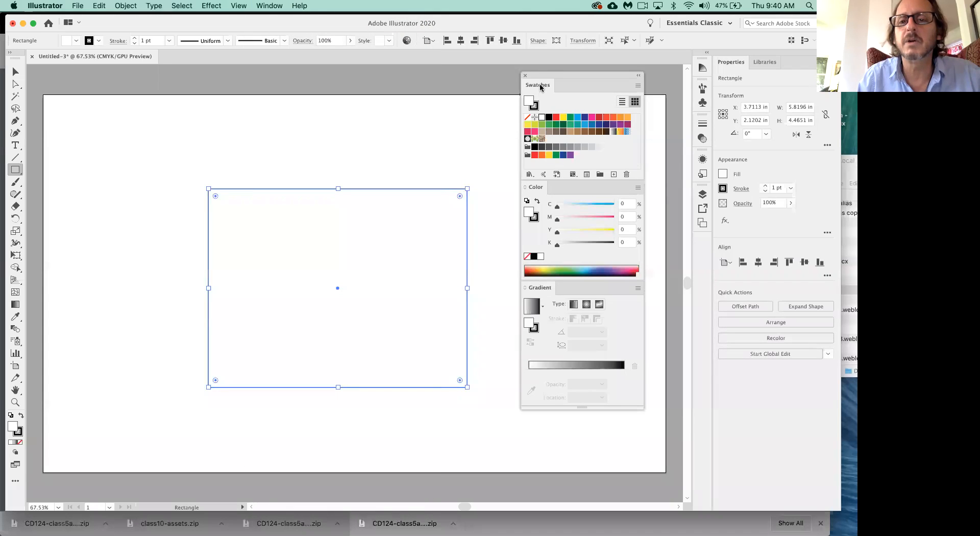
Step: Separate the Swatches and Color panels from their group into standalone floating panels, and close the Gradient panel
{"action": "left_click_drag", "start_coordinate": [582, 82], "coordinate": [380, 120]}
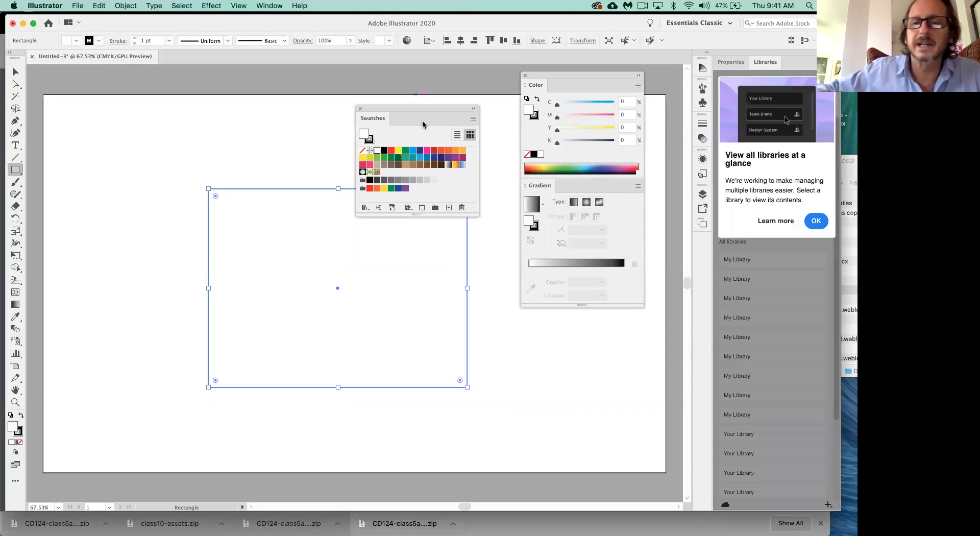
{"action": "left_click", "coordinate": [526, 75]}
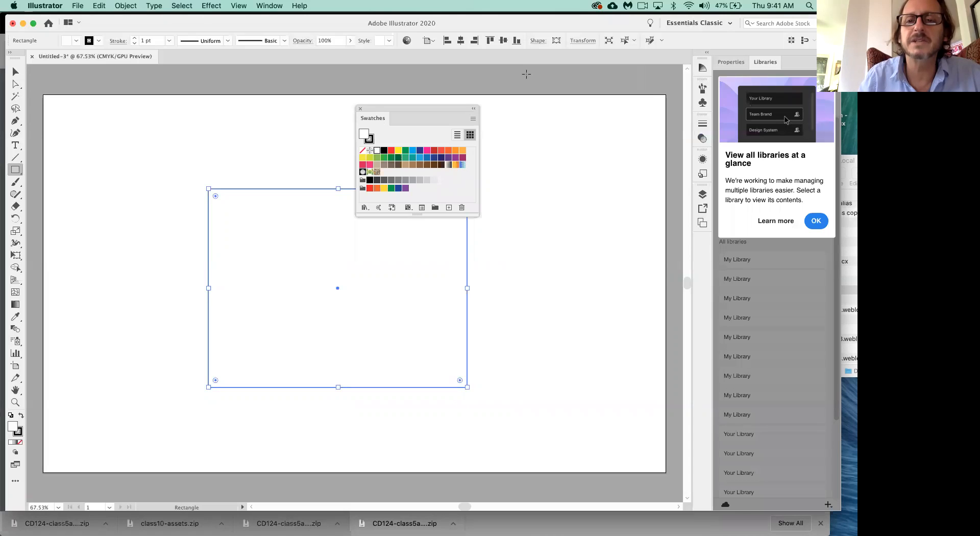
{"action": "left_click", "coordinate": [274, 6]}
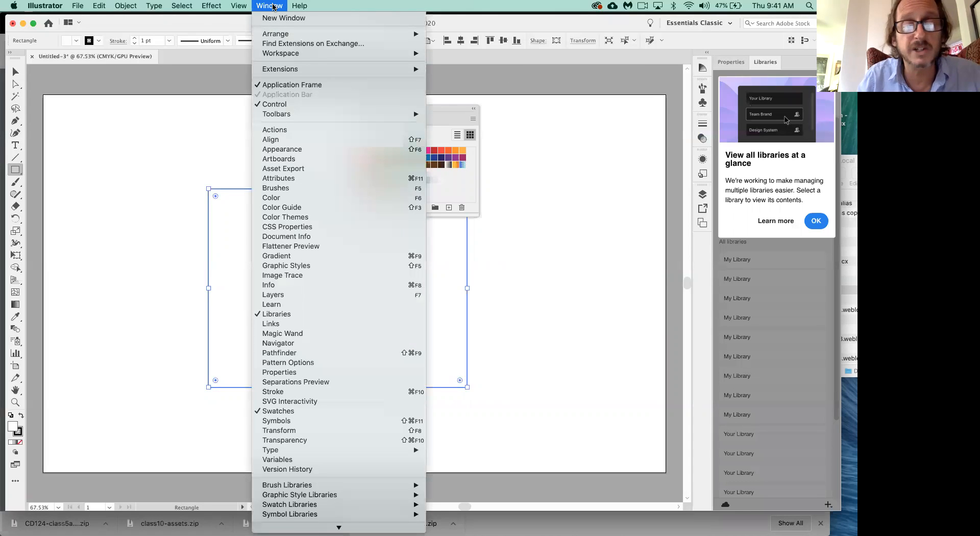
{"action": "left_click", "coordinate": [291, 197]}
{"action": "left_click_drag", "start_coordinate": [536, 85], "coordinate": [242, 249]}
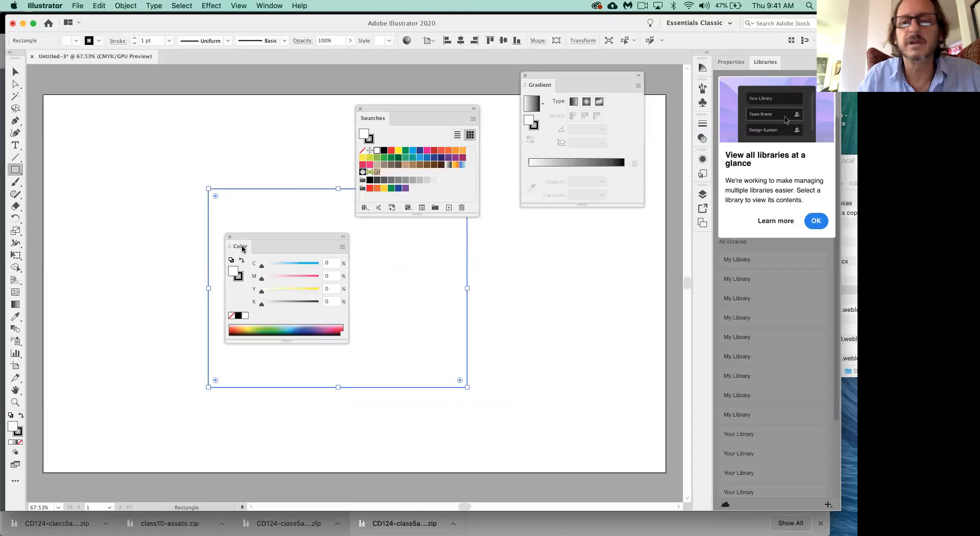
{"action": "left_click", "coordinate": [525, 75]}
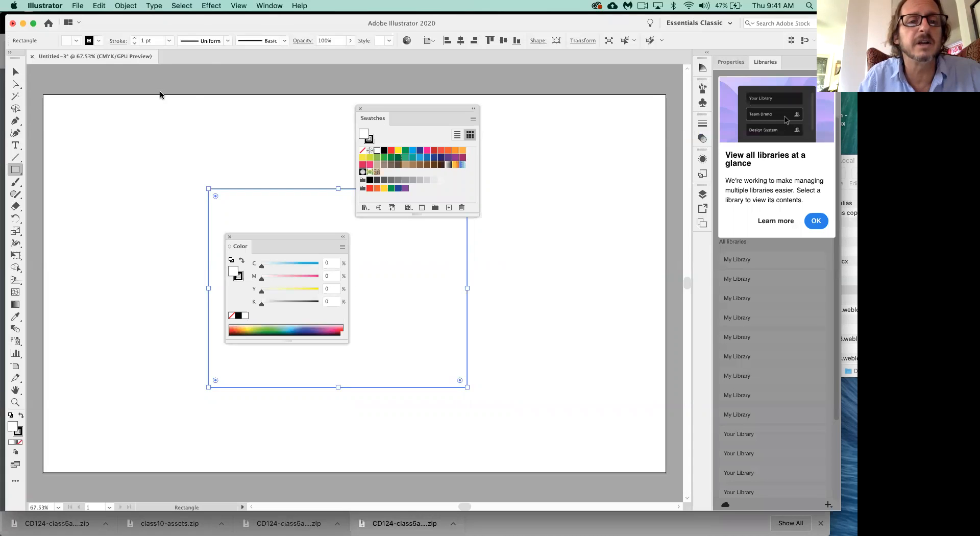
Step: Show the Gradient panel and move the Color panel up beside the Swatches panel
{"action": "left_click", "coordinate": [276, 5]}
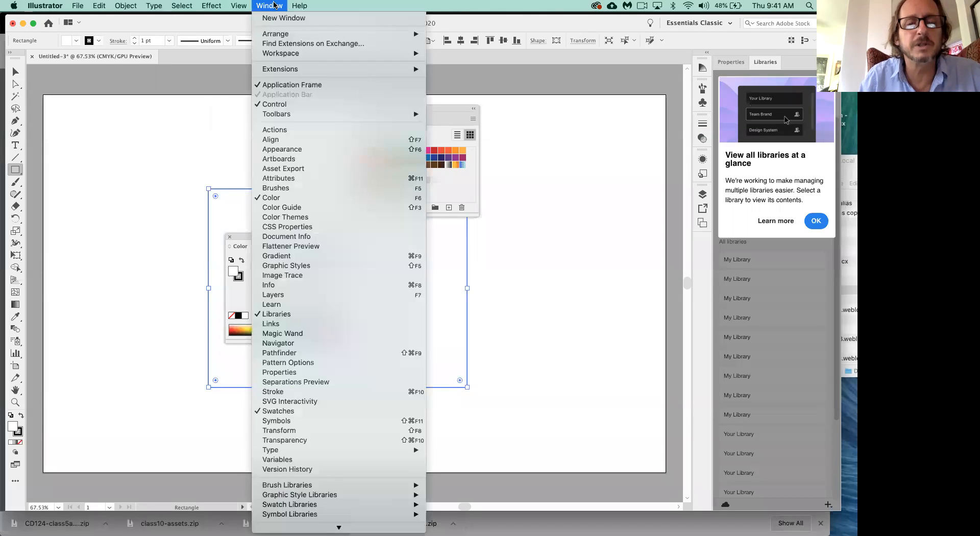
{"action": "left_click", "coordinate": [297, 256]}
{"action": "left_click_drag", "start_coordinate": [295, 256], "coordinate": [285, 165]}
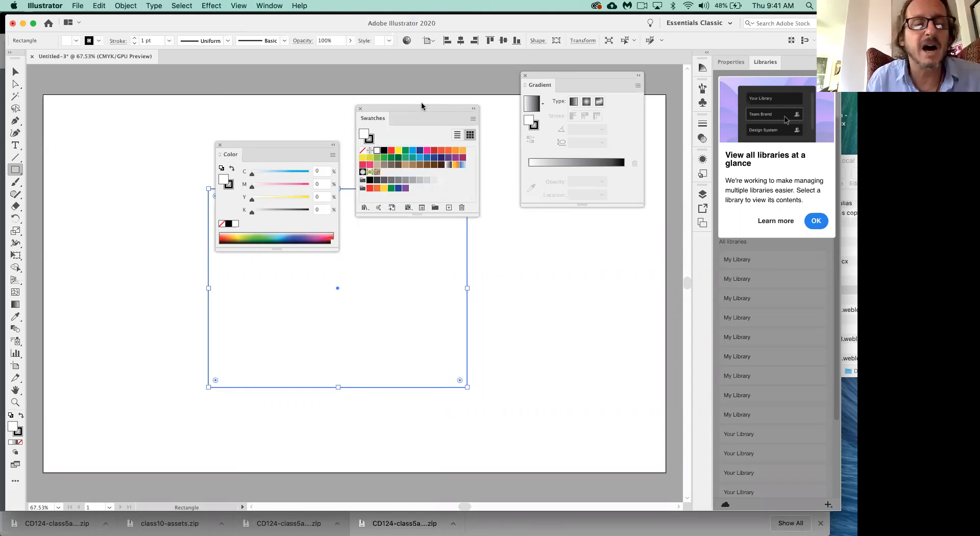
{"action": "left_click_drag", "start_coordinate": [399, 106], "coordinate": [403, 104]}
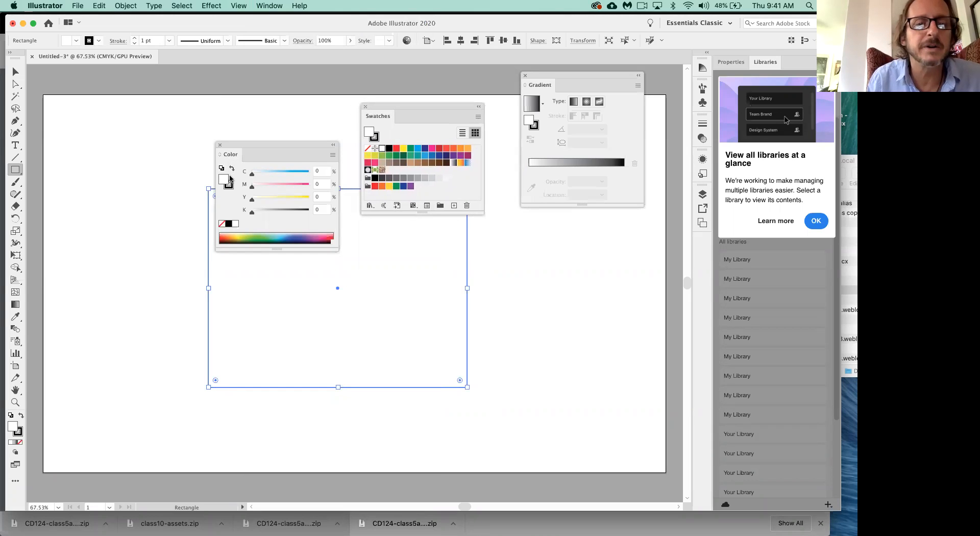
Step: Dock the Color panel beneath Swatches and Gradient beneath Color, and move the combined group off the rectangle
{"action": "left_click_drag", "start_coordinate": [232, 154], "coordinate": [378, 277]}
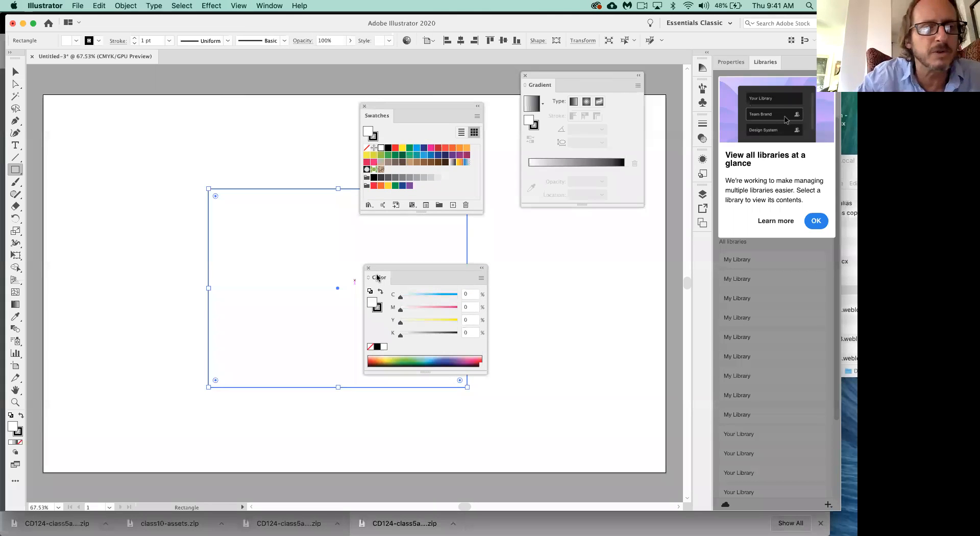
{"action": "left_click_drag", "start_coordinate": [378, 277], "coordinate": [376, 214]}
{"action": "left_click_drag", "start_coordinate": [449, 105], "coordinate": [397, 105]}
{"action": "left_click_drag", "start_coordinate": [539, 85], "coordinate": [364, 313]}
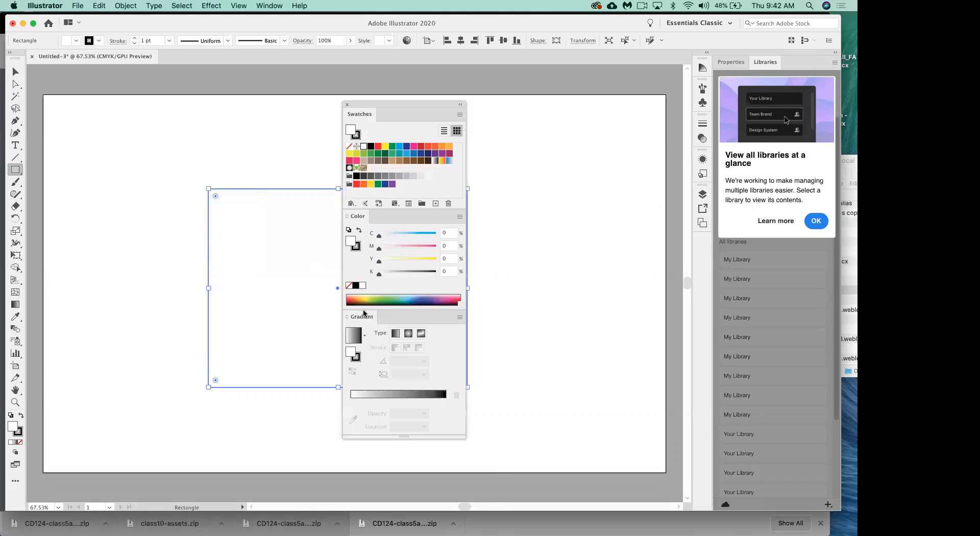
{"action": "left_click_drag", "start_coordinate": [430, 105], "coordinate": [594, 83]}
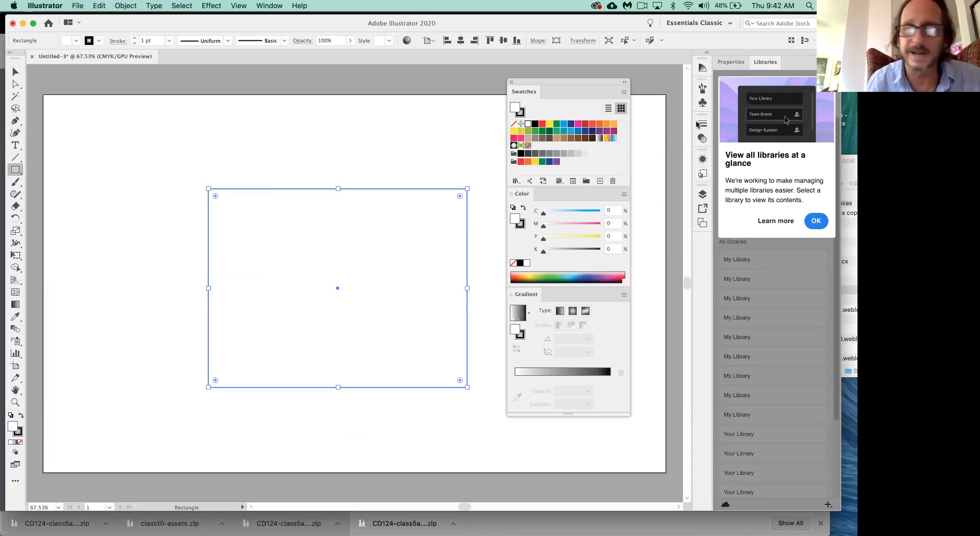
{"action": "left_click", "coordinate": [703, 67]}
{"action": "left_click", "coordinate": [702, 89]}
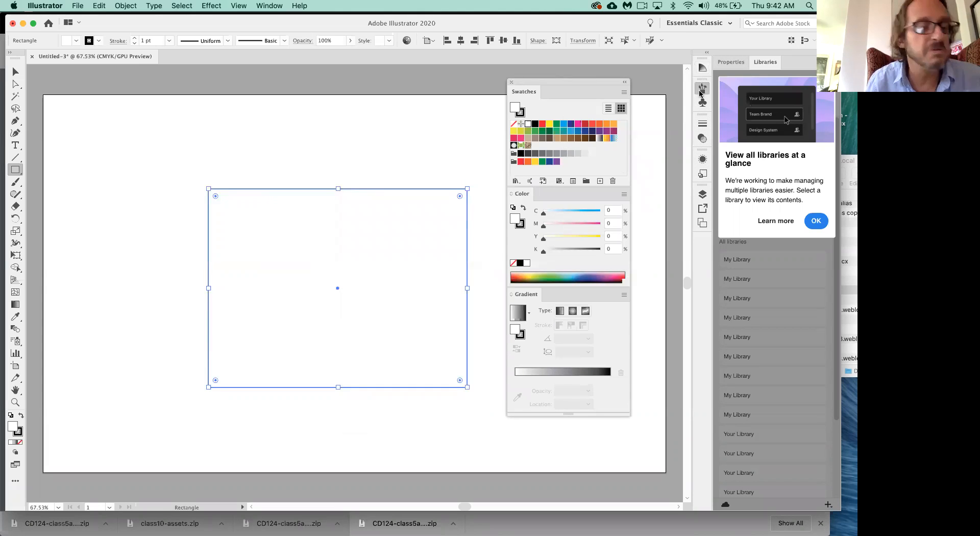
{"action": "left_click", "coordinate": [702, 123]}
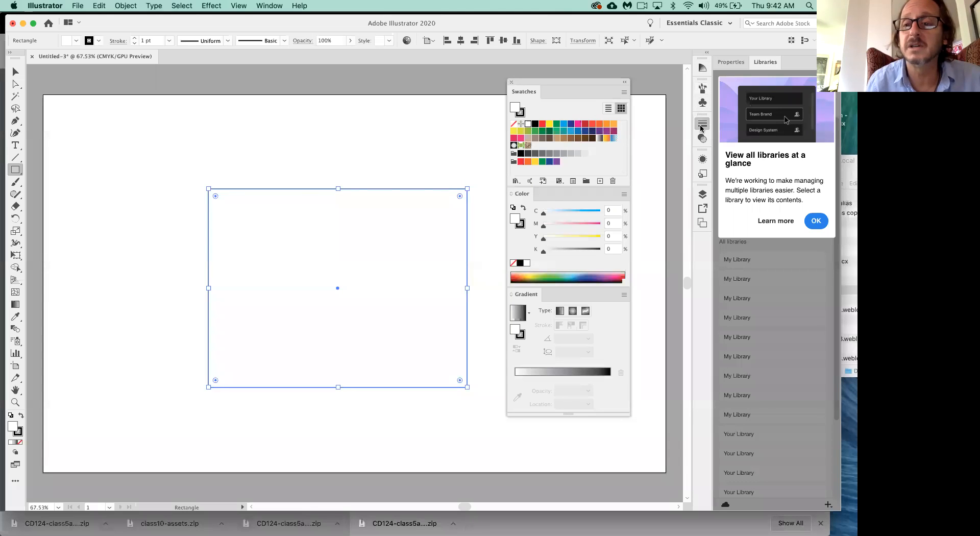
{"action": "left_click", "coordinate": [703, 124]}
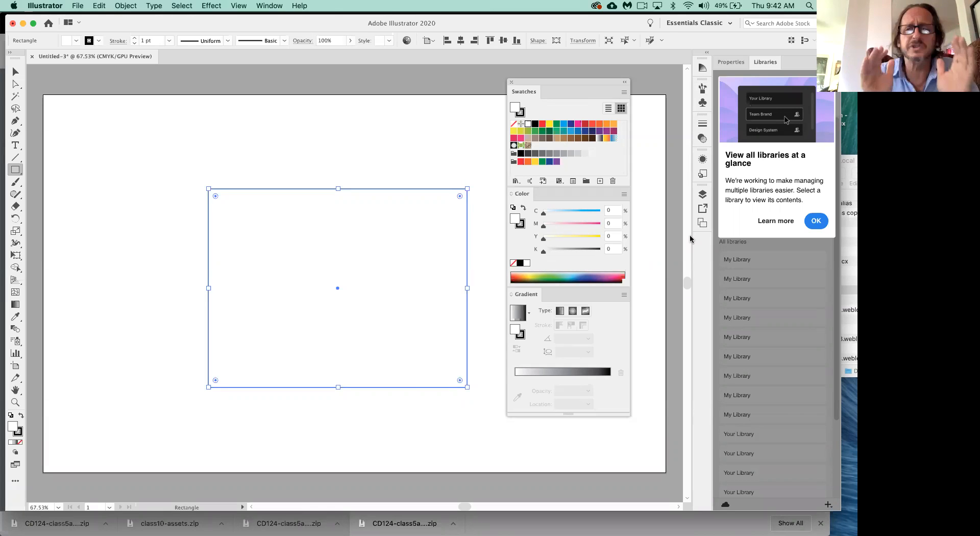
Step: Collapse the floating Swatches, Color and Gradient panels down to their title tabs
{"action": "left_click", "coordinate": [520, 94]}
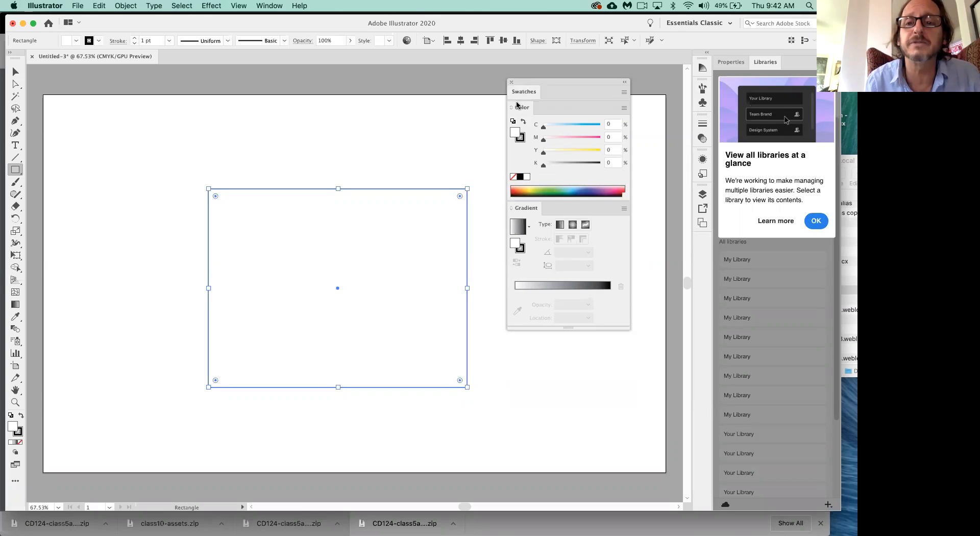
{"action": "left_click", "coordinate": [520, 108]}
{"action": "left_click", "coordinate": [526, 157]}
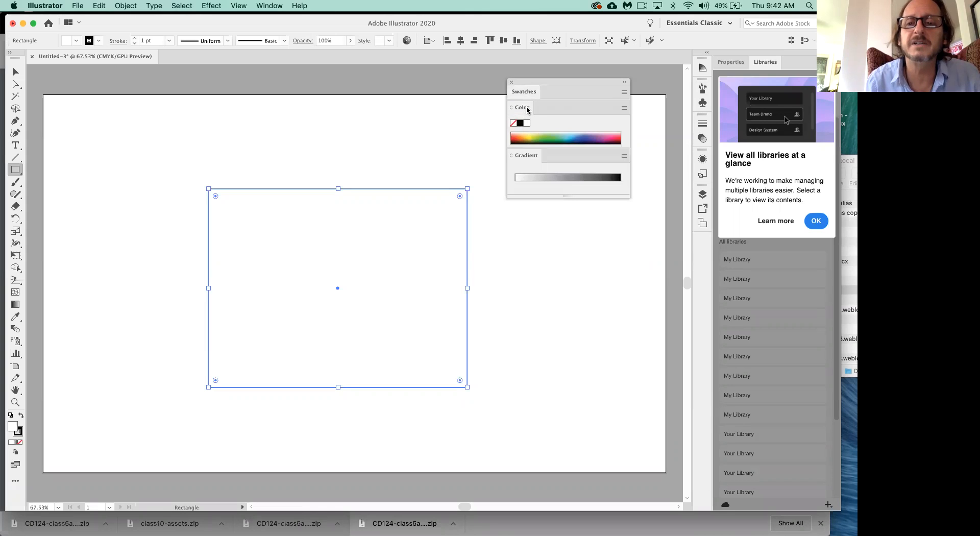
{"action": "left_click", "coordinate": [523, 158]}
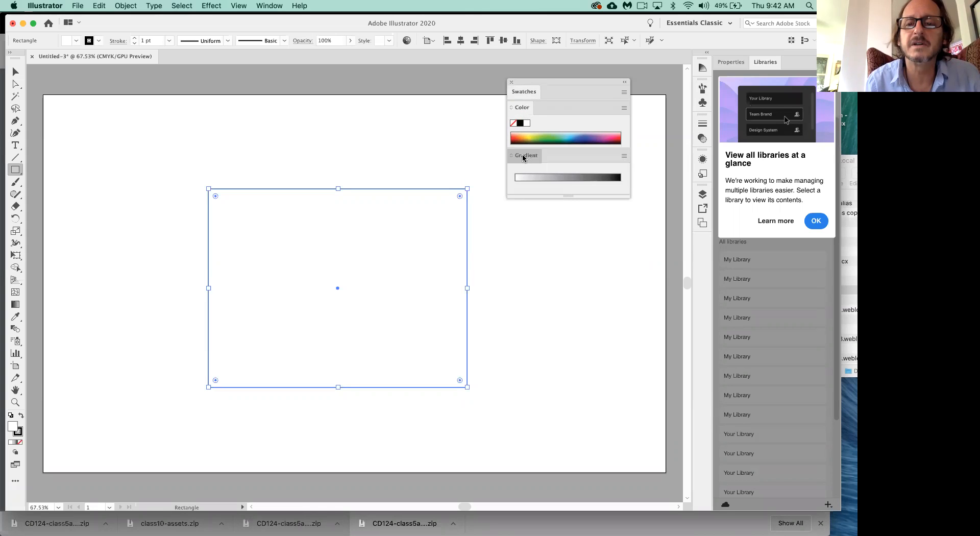
Step: Expand the Swatches, Color and Gradient panels fully and move the group farther away from the rectangle
{"action": "left_click_drag", "start_coordinate": [209, 206], "coordinate": [536, 133]}
{"action": "left_click", "coordinate": [511, 143]}
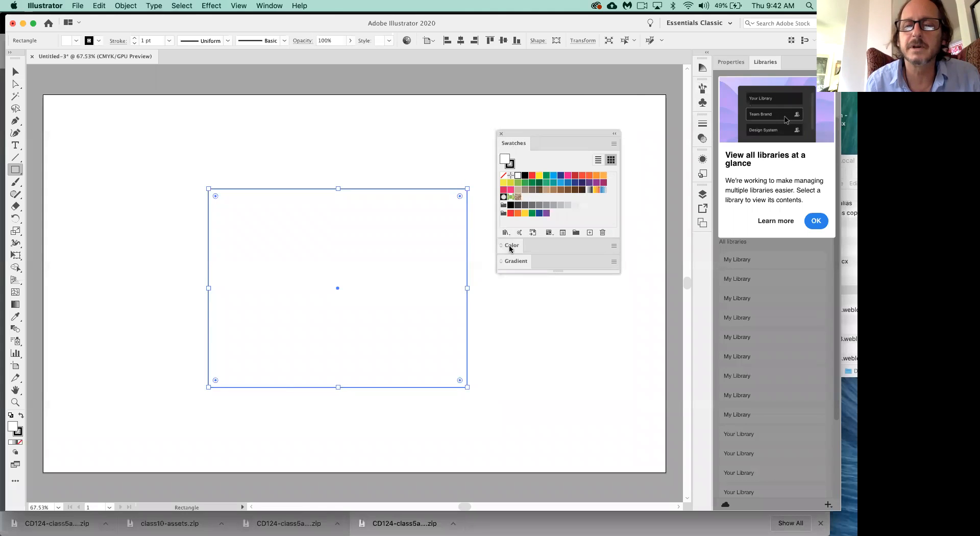
{"action": "left_click", "coordinate": [510, 247]}
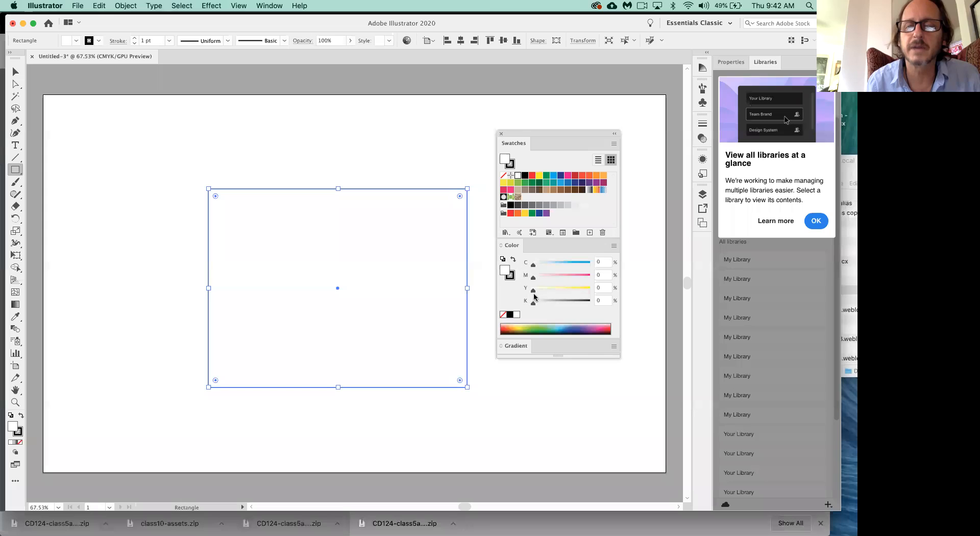
{"action": "left_click", "coordinate": [516, 347]}
{"action": "left_click_drag", "start_coordinate": [562, 134], "coordinate": [612, 74]}
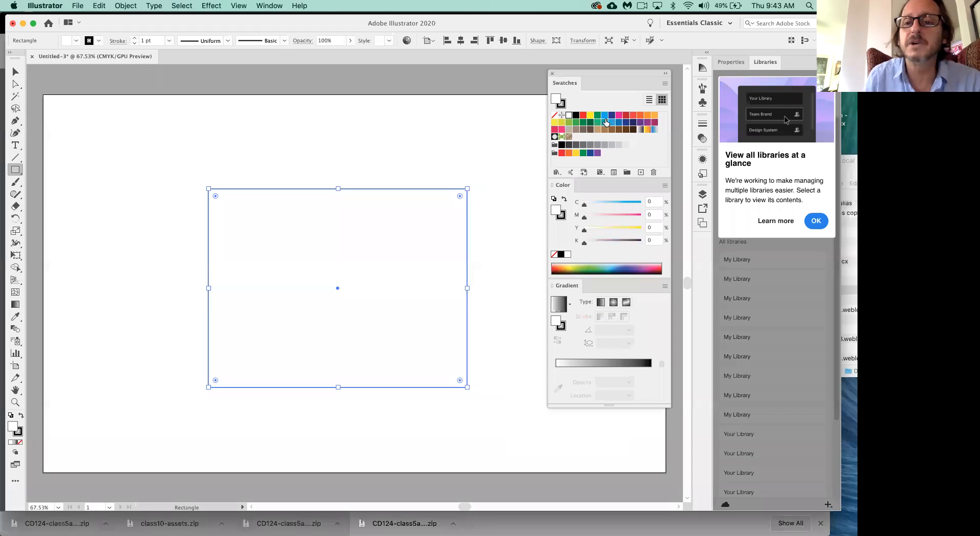
Step: Try CMYK Yellow and other solid swatches as the rectangle's fill, ending with green, and lower the green's yellow value to 23%
{"action": "left_click", "coordinate": [590, 116]}
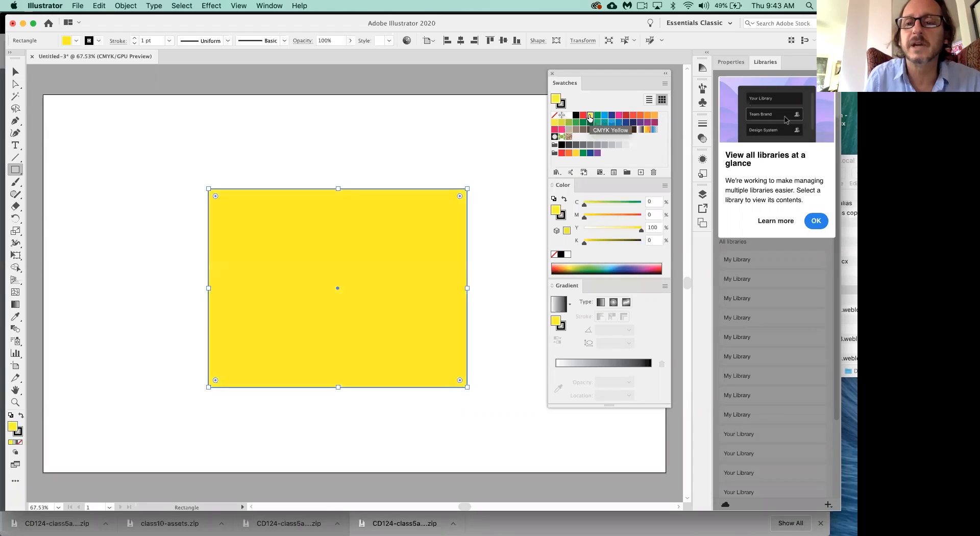
{"action": "left_click", "coordinate": [626, 115]}
{"action": "left_click", "coordinate": [598, 123]}
{"action": "left_click", "coordinate": [576, 122]}
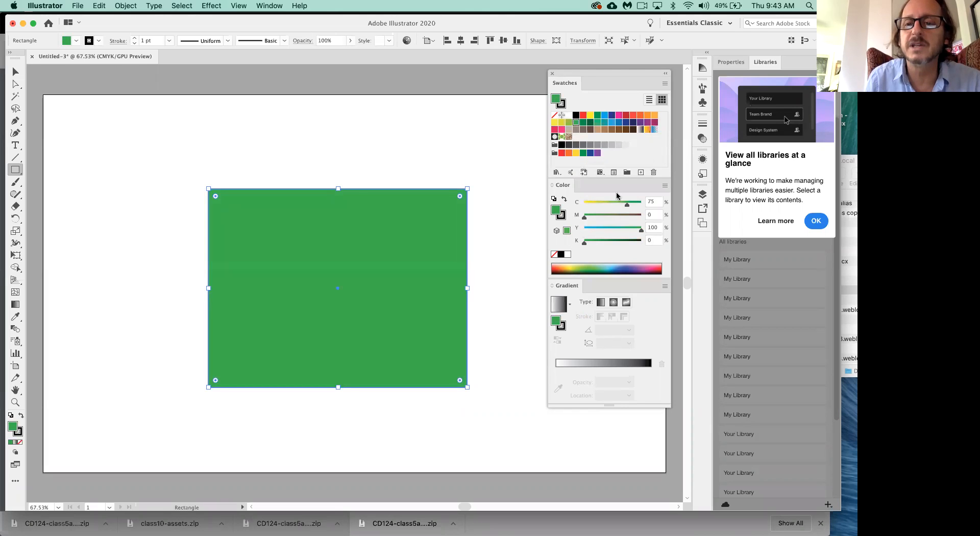
{"action": "left_click", "coordinate": [597, 228]}
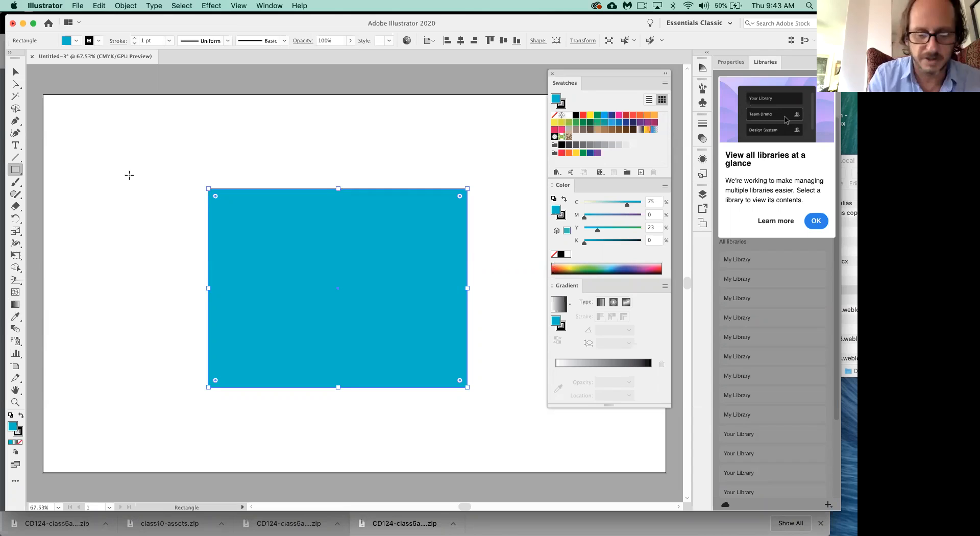
Step: Apply the default white-to-black linear gradient to the rectangle with the Gradient tool and return to the Selection tool
{"action": "key", "text": "g"}
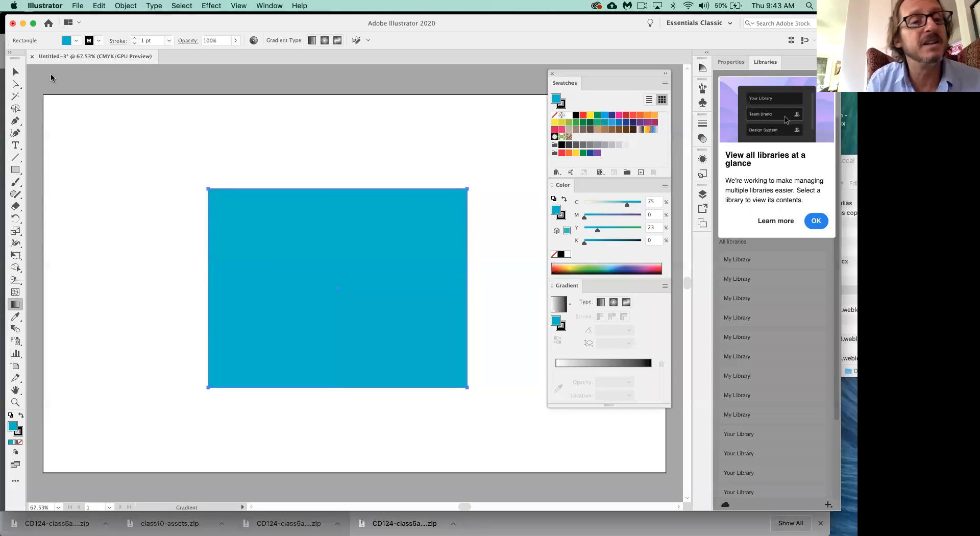
{"action": "left_click", "coordinate": [311, 258]}
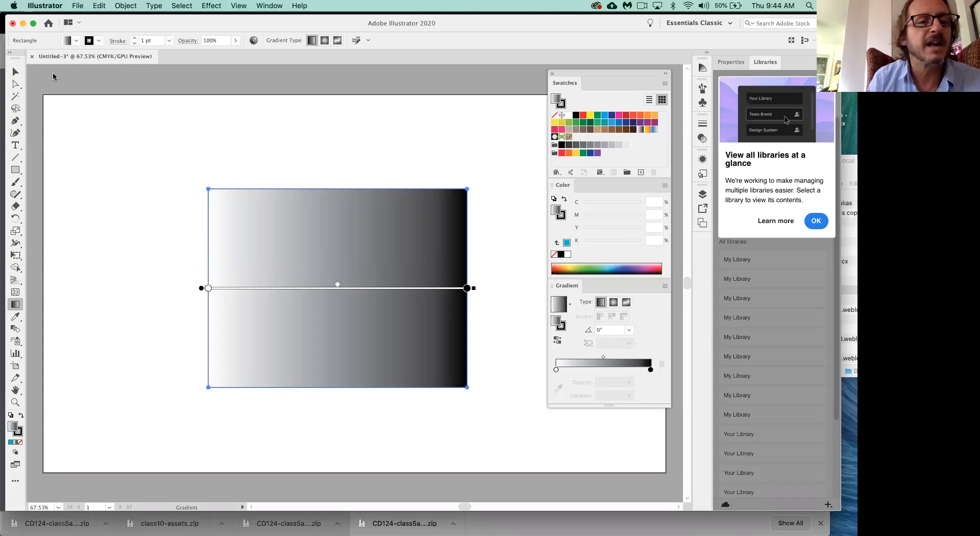
{"action": "left_click", "coordinate": [15, 72]}
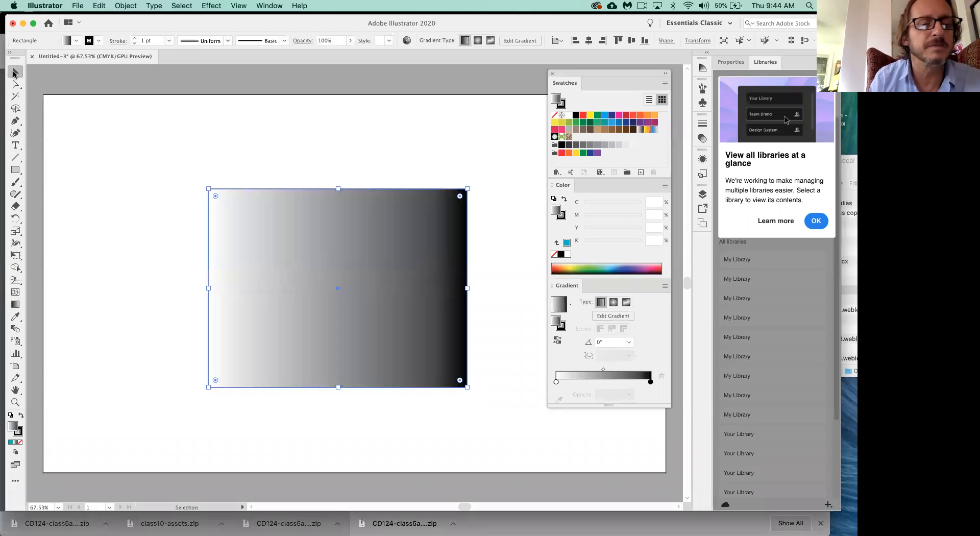
Step: Check the Gradient tool with the rectangle's stroke active, then deselect and reselect the rectangle with its fill active
{"action": "left_click", "coordinate": [20, 434]}
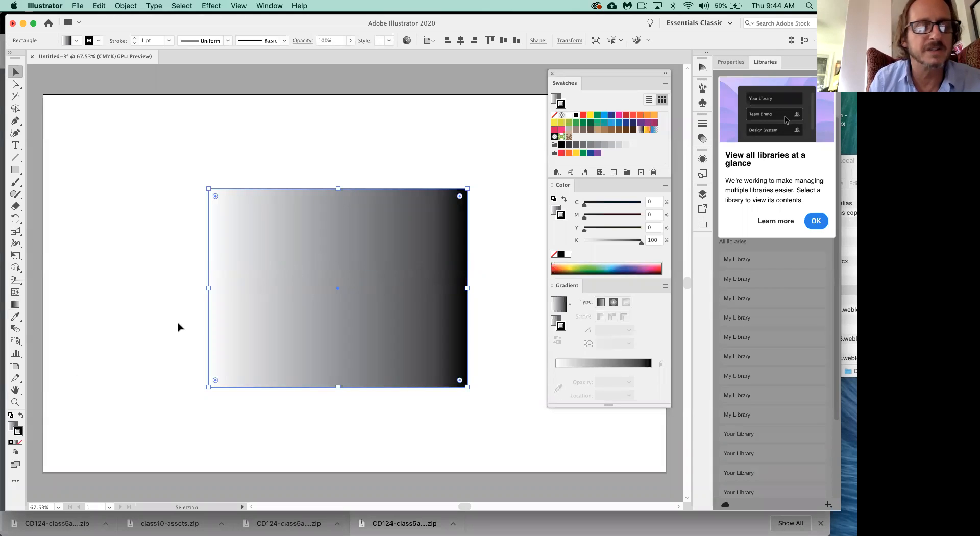
{"action": "left_click", "coordinate": [20, 307]}
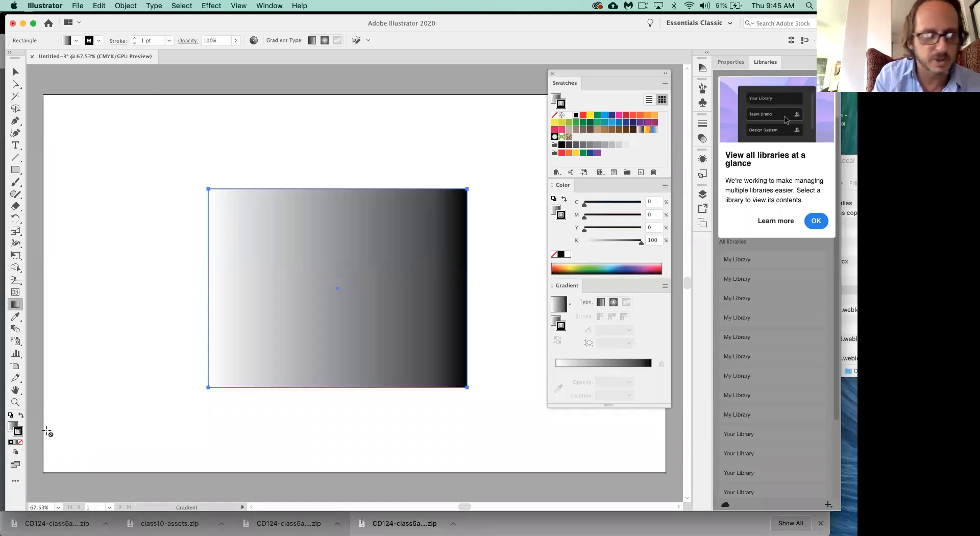
{"action": "key", "text": "v"}
{"action": "left_click", "coordinate": [123, 403]}
{"action": "key", "text": "g"}
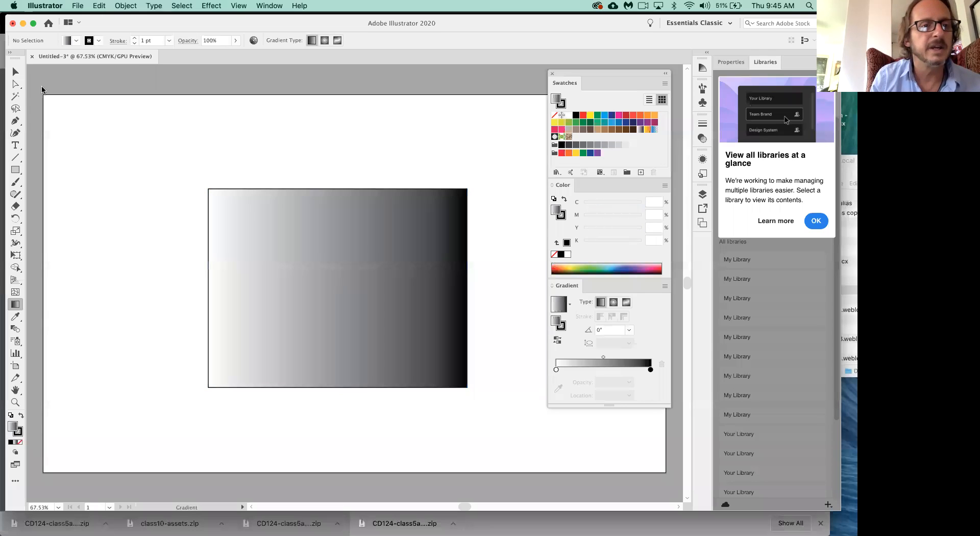
{"action": "left_click", "coordinate": [16, 71]}
{"action": "left_click", "coordinate": [263, 225]}
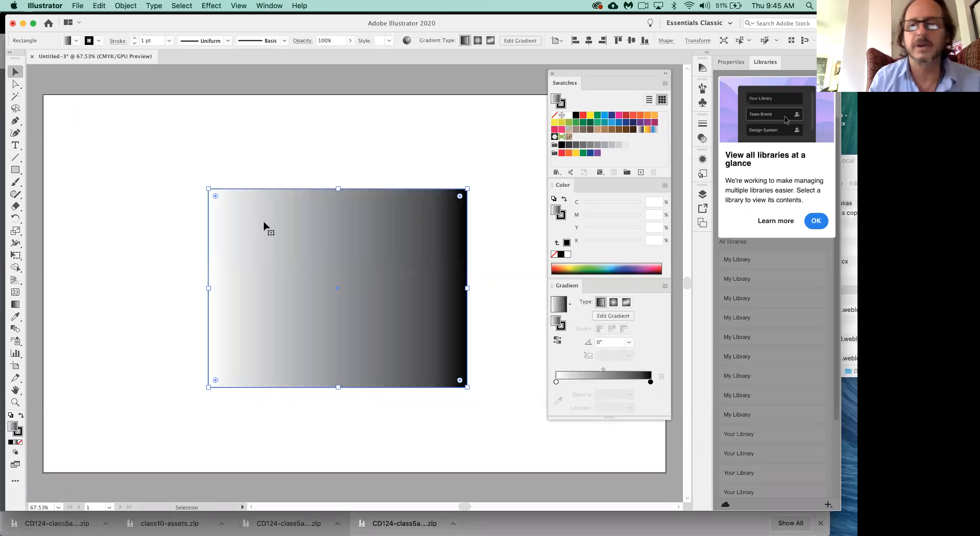
Step: Try the yellow-to-red and fading blue gradient swatches on the rectangle, then reapply the White, Black gradient swatch
{"action": "left_click", "coordinate": [648, 129]}
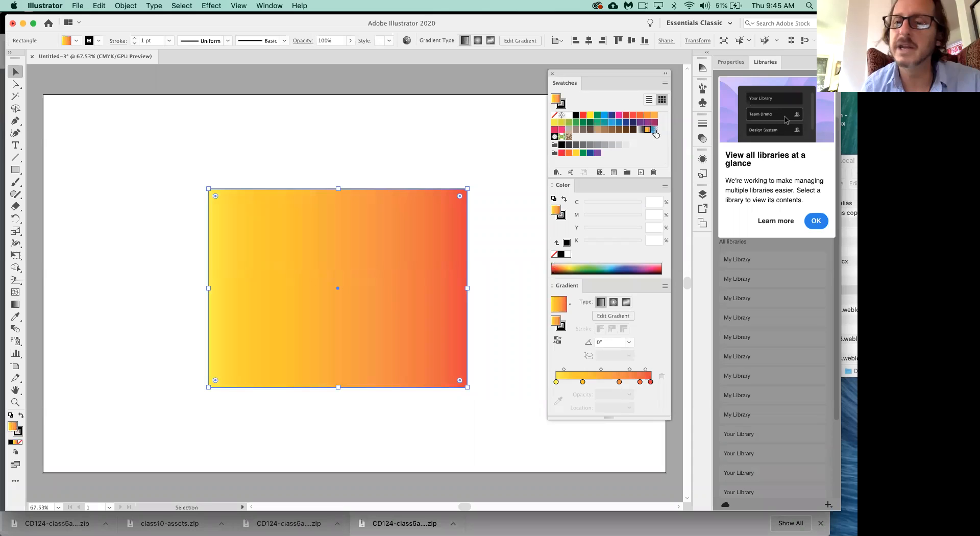
{"action": "left_click", "coordinate": [655, 130]}
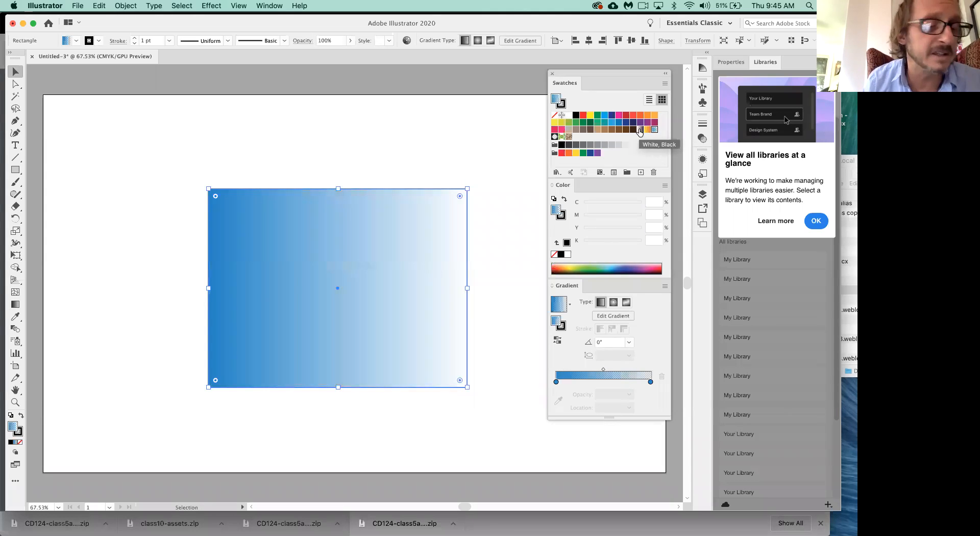
{"action": "left_click", "coordinate": [639, 131]}
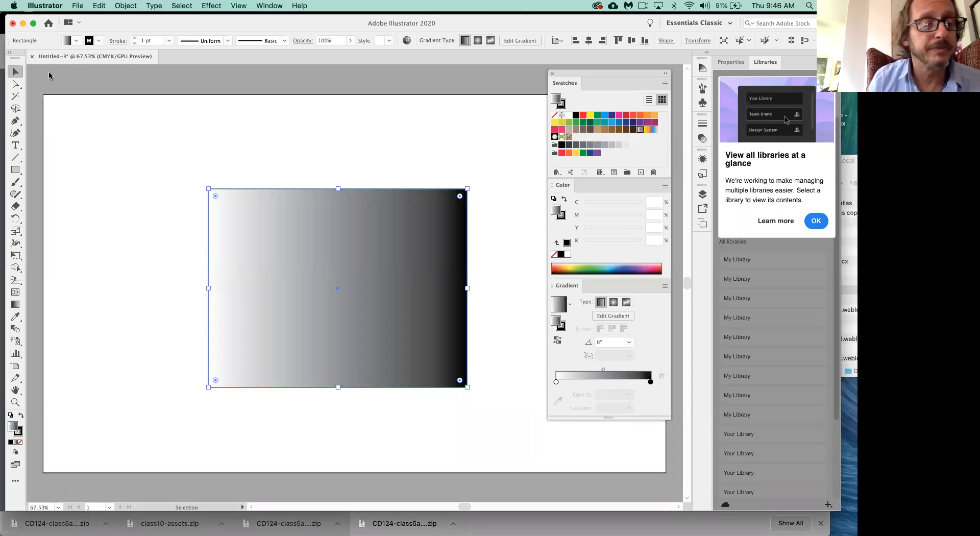
Step: Redraw the rectangle's gradient vertically from its upper edge to its lower edge, then horizontally from left to right
{"action": "left_click", "coordinate": [15, 304]}
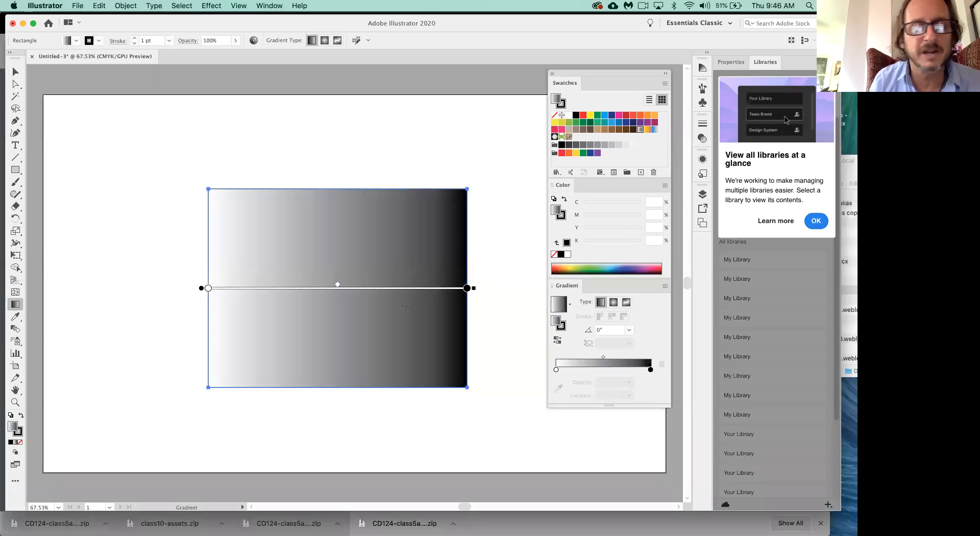
{"action": "scroll", "coordinate": [389, 245], "scroll_direction": "down", "scroll_amount": 2}
{"action": "scroll", "coordinate": [389, 245], "scroll_direction": "right", "scroll_amount": 2}
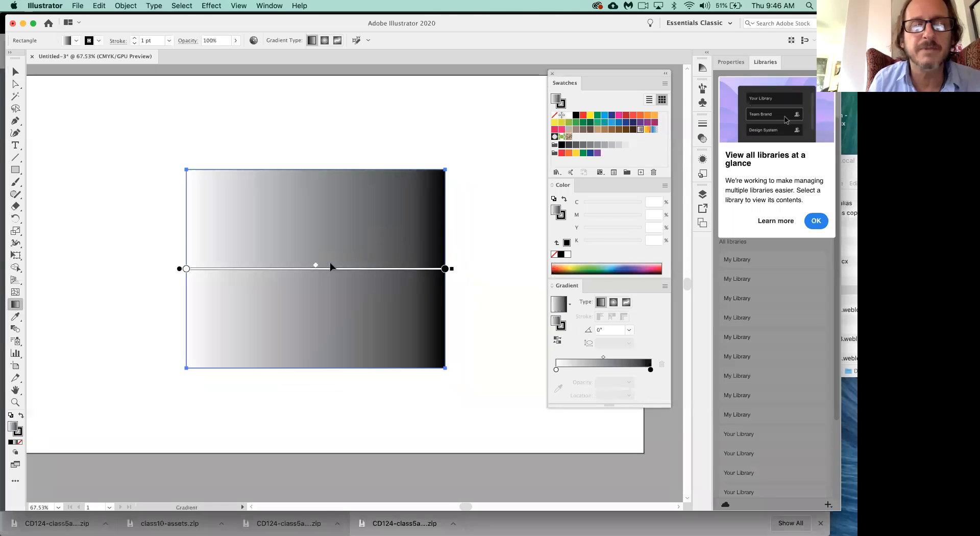
{"action": "left_click_drag", "start_coordinate": [318, 173], "coordinate": [322, 371]}
{"action": "scroll", "coordinate": [324, 394], "scroll_direction": "left", "scroll_amount": 4}
{"action": "scroll", "coordinate": [323, 393], "scroll_direction": "up", "scroll_amount": 1}
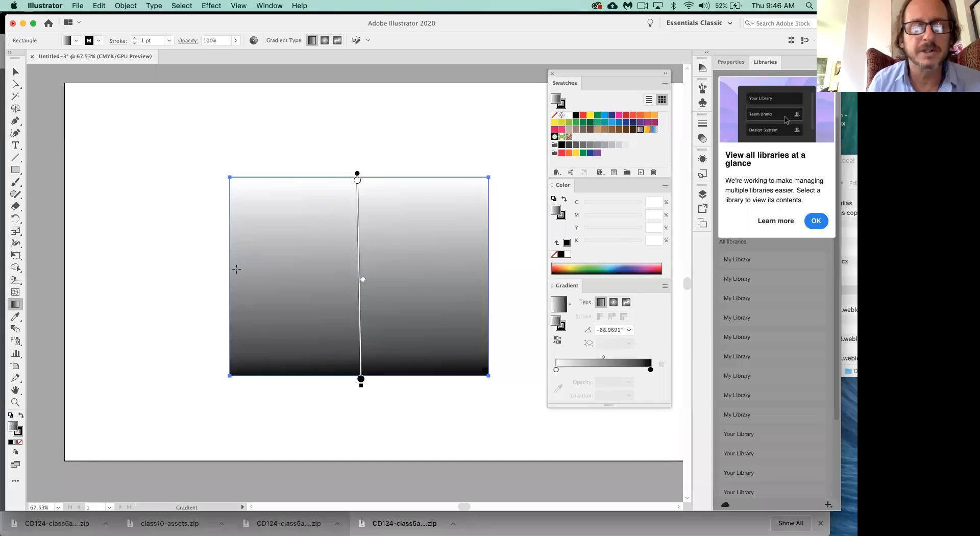
{"action": "left_click_drag", "start_coordinate": [232, 268], "coordinate": [489, 270]}
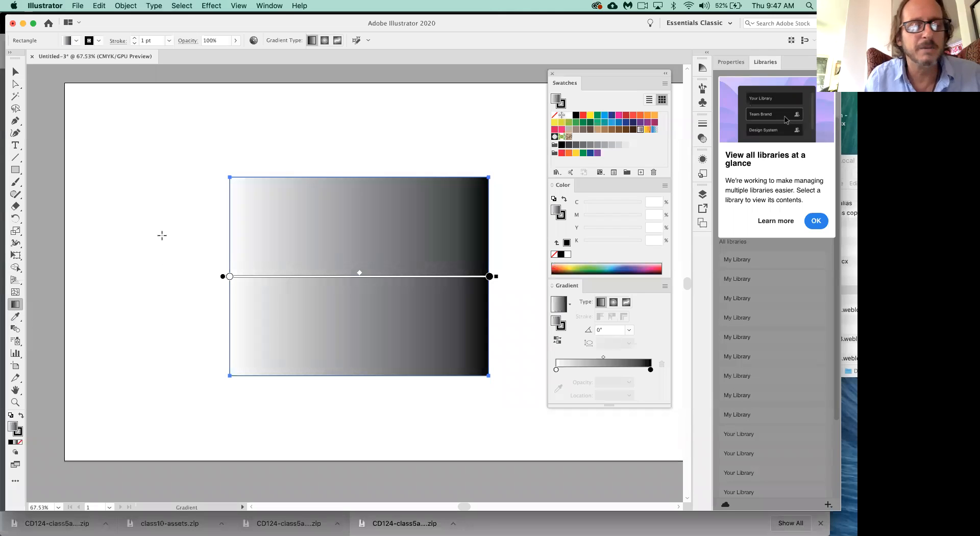
Step: Nudge the rectangle slightly and redraw its gradient vertically, horizontally, and finally diagonally from the upper-left to the lower-right corner
{"action": "mouse_move", "coordinate": [338, 244]}
{"action": "left_mouse_down"}
{"action": "mouse_move", "coordinate": [161, 244]}
{"action": "mouse_move", "coordinate": [462, 282]}
{"action": "mouse_move", "coordinate": [221, 250]}
{"action": "mouse_move", "coordinate": [328, 254]}
{"action": "mouse_move", "coordinate": [342, 236]}
{"action": "left_mouse_up"}
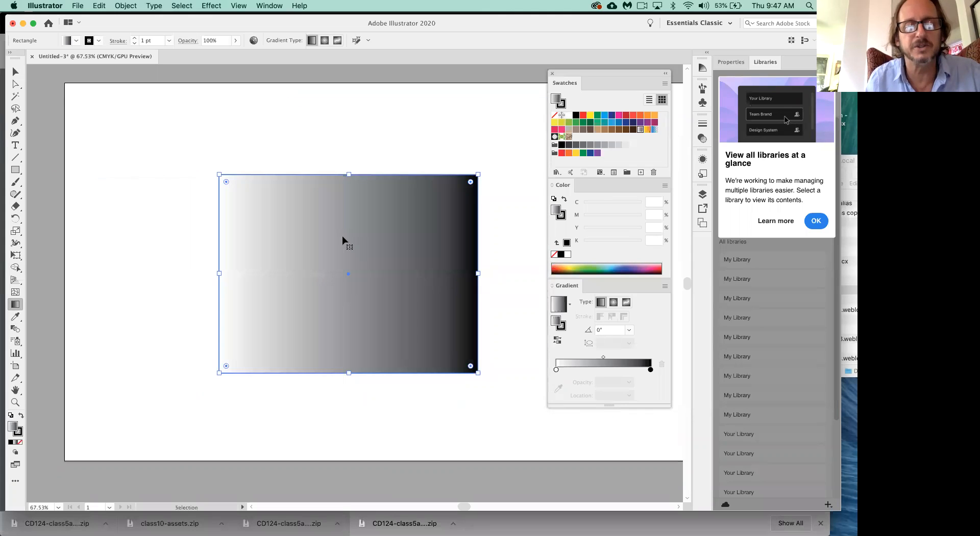
{"action": "key", "text": "g"}
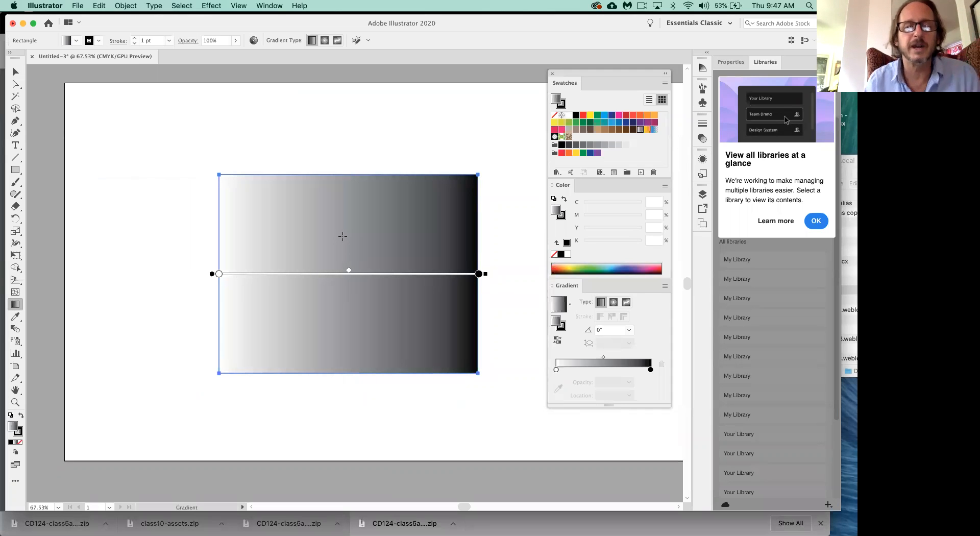
{"action": "left_click_drag", "start_coordinate": [340, 175], "coordinate": [345, 374]}
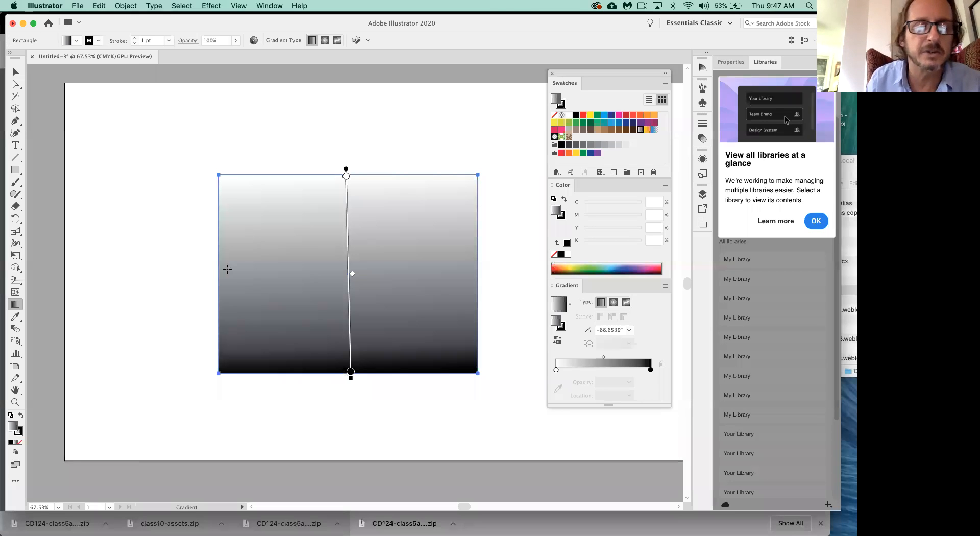
{"action": "left_click_drag", "start_coordinate": [220, 265], "coordinate": [477, 265]}
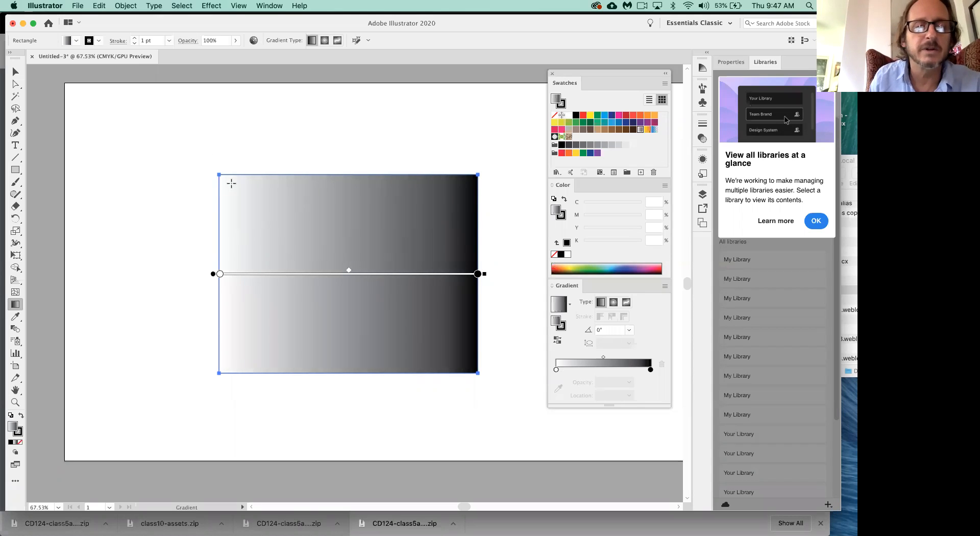
{"action": "mouse_move", "coordinate": [222, 178]}
{"action": "left_mouse_down"}
{"action": "mouse_move", "coordinate": [431, 322]}
{"action": "mouse_move", "coordinate": [477, 371]}
{"action": "left_mouse_up"}
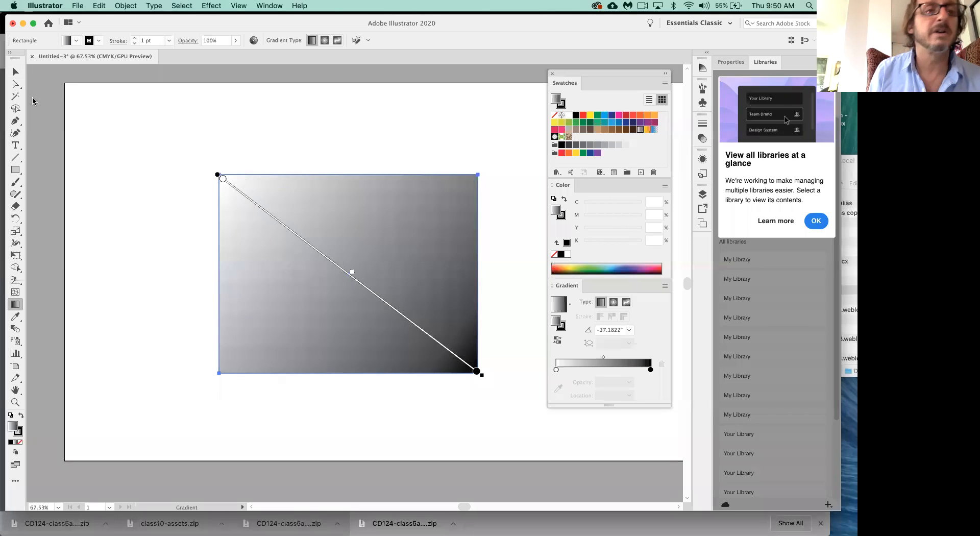
Step: Delete the gradient rectangle and draw a new, slightly wider rectangle on the artboard
{"action": "left_click", "coordinate": [18, 72]}
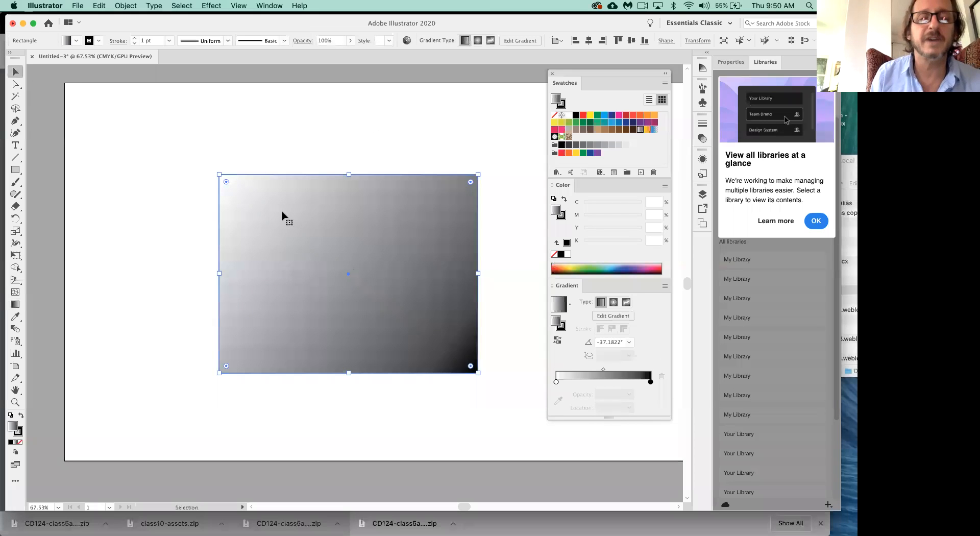
{"action": "key", "text": "Delete"}
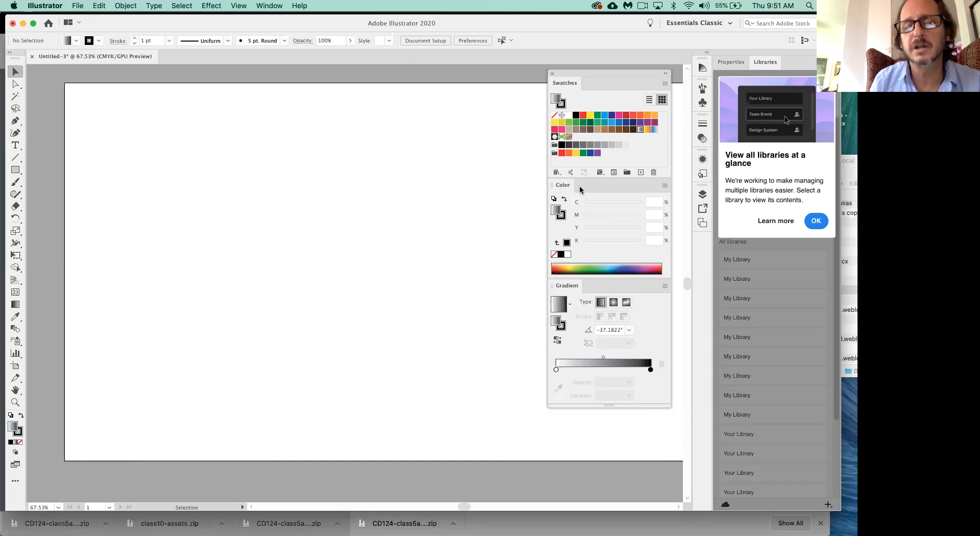
{"action": "left_click", "coordinate": [15, 172]}
{"action": "left_click_drag", "start_coordinate": [182, 163], "coordinate": [480, 365]}
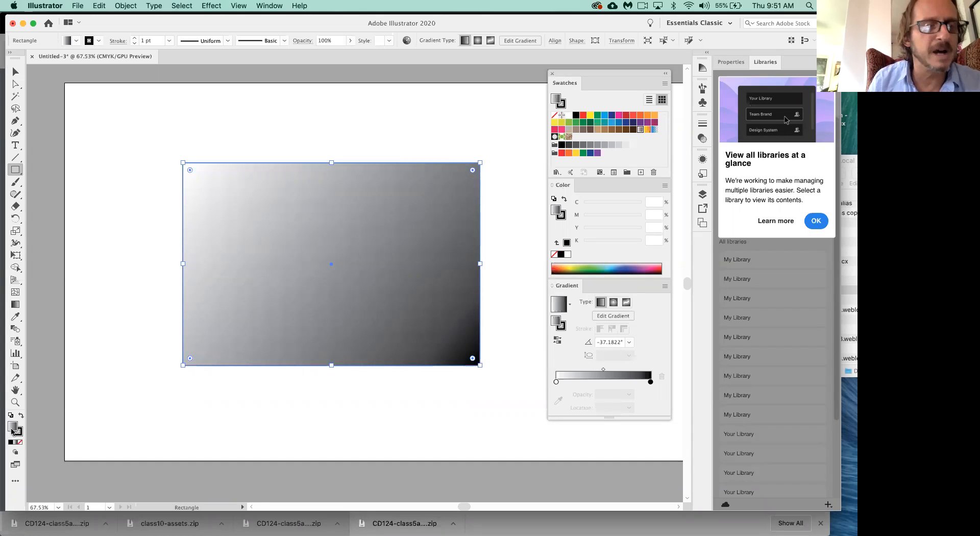
Step: Try solid swatches on the new rectangle's fill, starting with pure red and ending with orange-red (C=0 M=90 Y=85 K=0)
{"action": "left_click", "coordinate": [584, 116]}
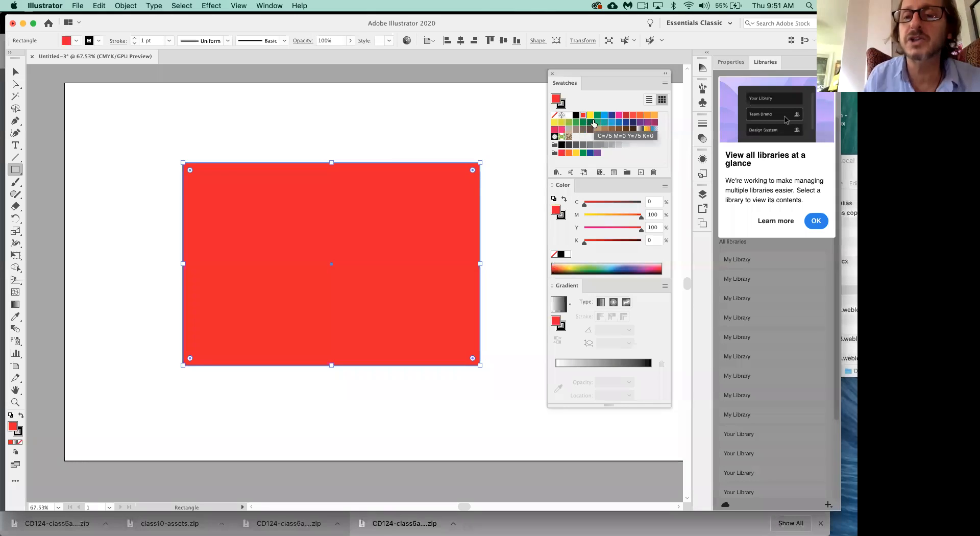
{"action": "left_click", "coordinate": [610, 116]}
{"action": "left_click", "coordinate": [633, 115]}
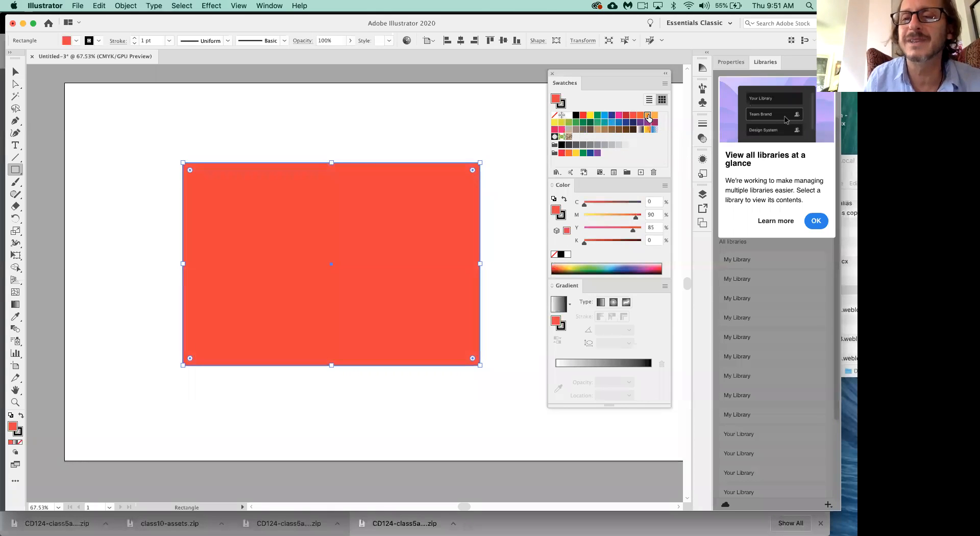
Step: Fill the rectangle with the orange swatch (C=0 M=50 Y=100 K=0) and replace it with a white-to-black linear gradient using the Gradient tool
{"action": "left_click", "coordinate": [648, 115]}
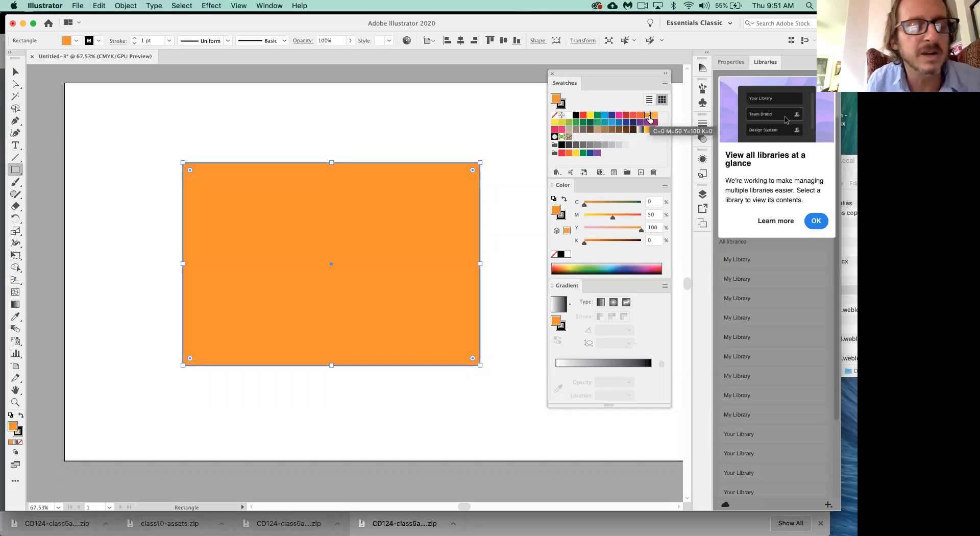
{"action": "left_click", "coordinate": [16, 304]}
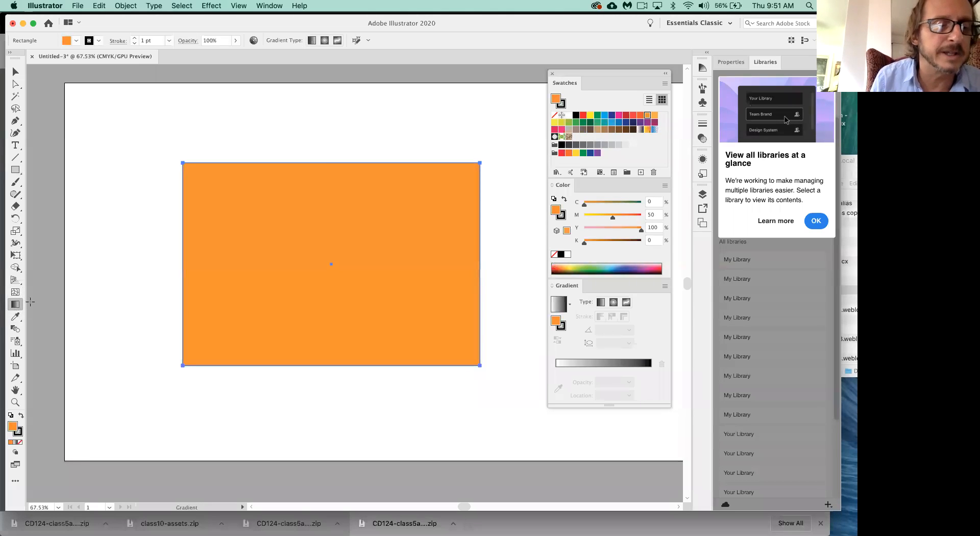
{"action": "left_click", "coordinate": [337, 231]}
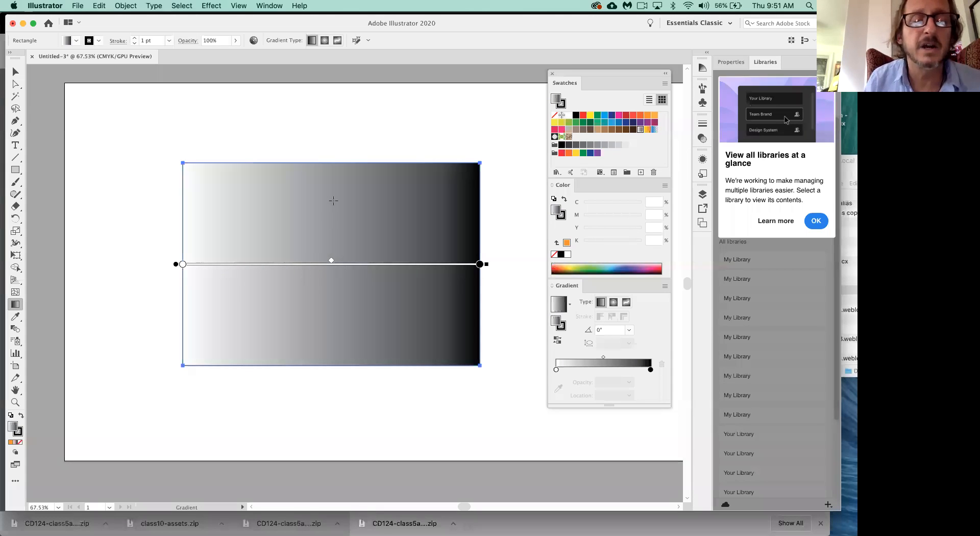
Step: Redraw the rectangle's gradient vertically over its full height, horizontally across its width, and vertically from the upper edge to the middle
{"action": "mouse_move", "coordinate": [314, 167]}
{"action": "left_mouse_down"}
{"action": "mouse_move", "coordinate": [321, 372]}
{"action": "mouse_move", "coordinate": [318, 357]}
{"action": "left_mouse_up"}
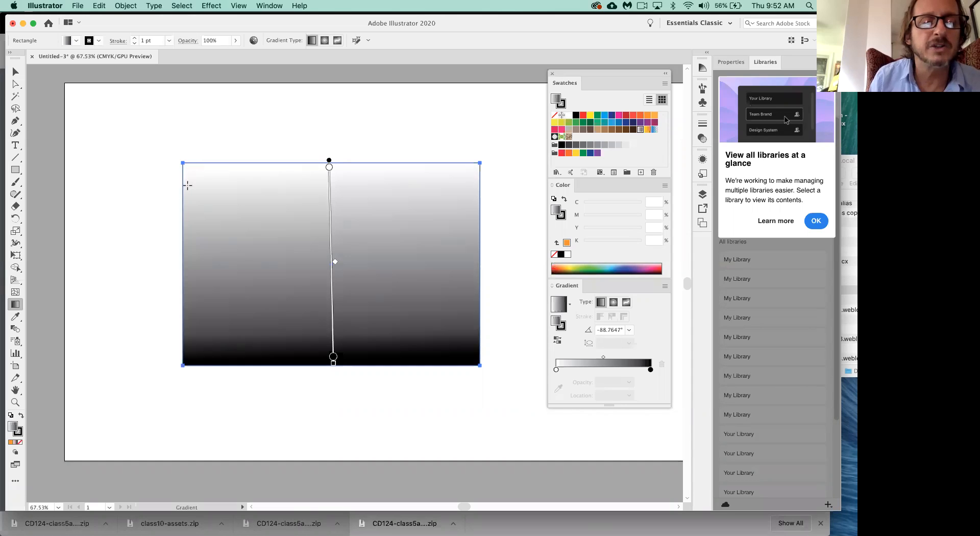
{"action": "left_click", "coordinate": [185, 242]}
{"action": "mouse_move", "coordinate": [235, 247]}
{"action": "left_mouse_down"}
{"action": "mouse_move", "coordinate": [314, 253]}
{"action": "mouse_move", "coordinate": [478, 234]}
{"action": "mouse_move", "coordinate": [474, 244]}
{"action": "left_mouse_up"}
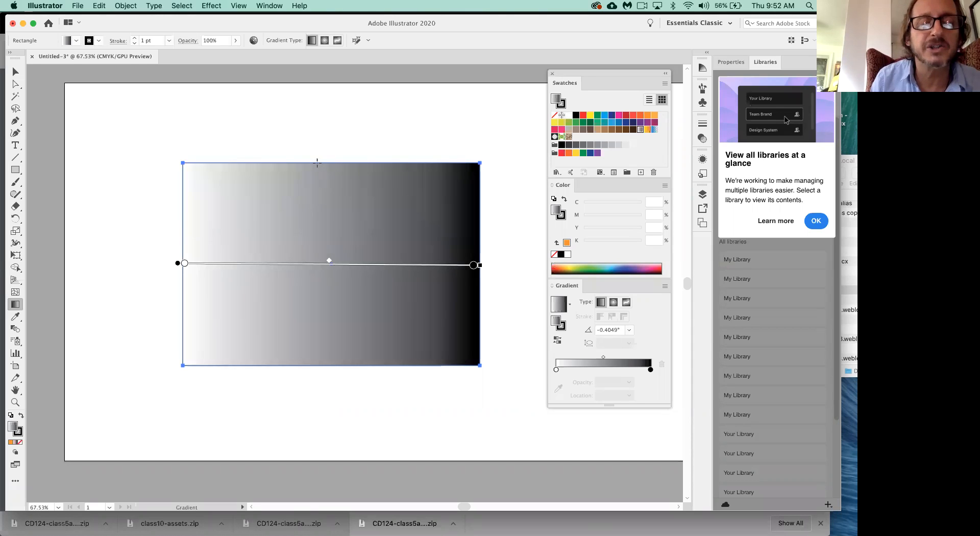
{"action": "left_click_drag", "start_coordinate": [317, 162], "coordinate": [321, 268]}
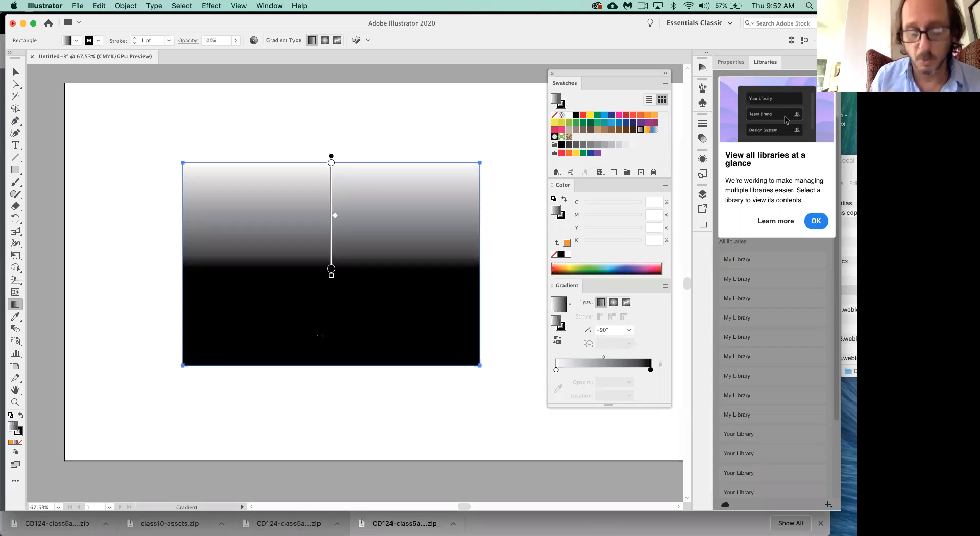
Step: Redraw the gradient starting above and ending below the rectangle, as a short vertical line, along two diagonals, and finally from right to left
{"action": "key", "text": "super+minus"}
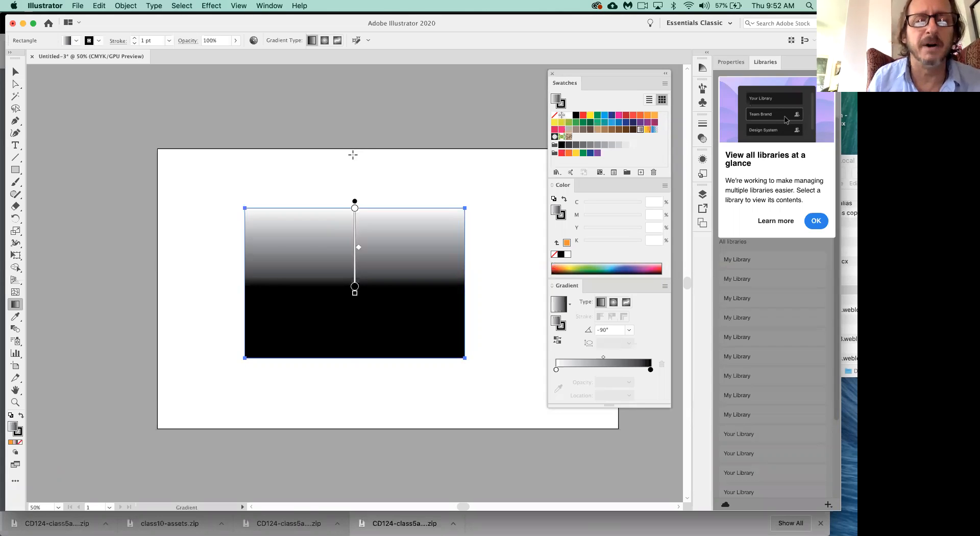
{"action": "left_click_drag", "start_coordinate": [353, 154], "coordinate": [358, 416]}
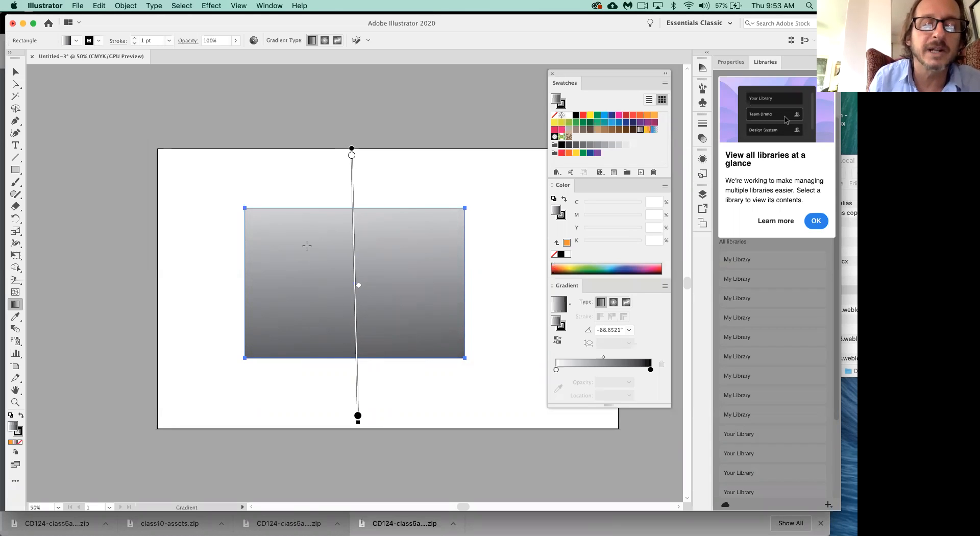
{"action": "left_click_drag", "start_coordinate": [306, 232], "coordinate": [307, 284]}
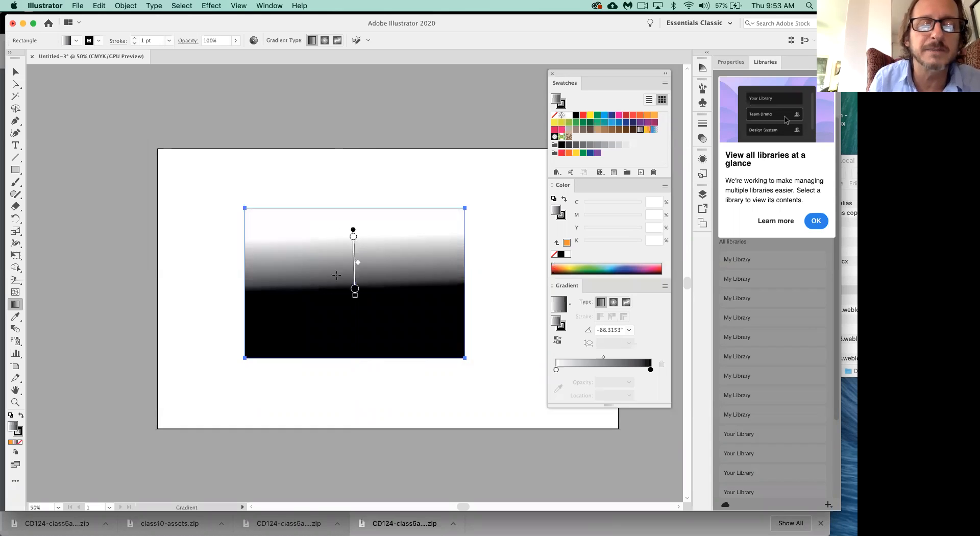
{"action": "left_click_drag", "start_coordinate": [416, 246], "coordinate": [291, 332]}
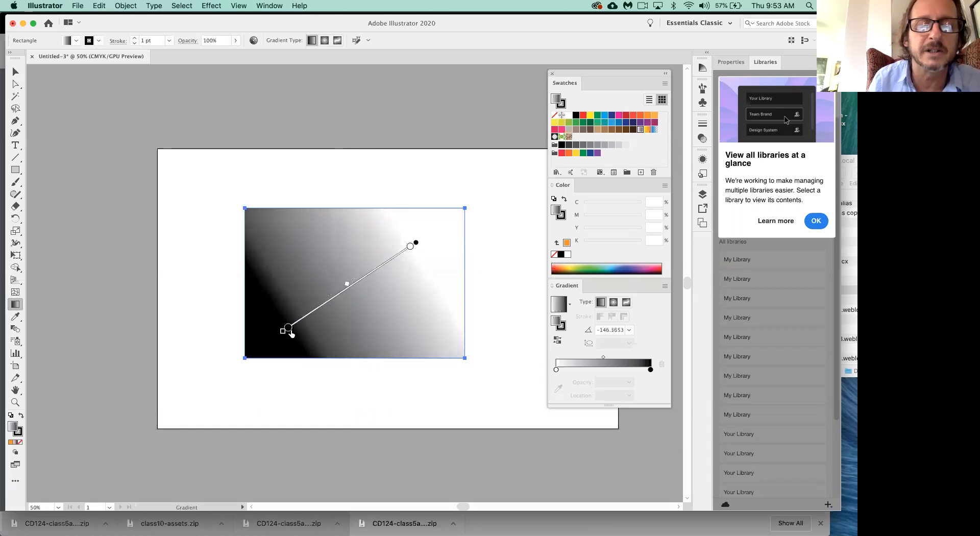
{"action": "left_click_drag", "start_coordinate": [301, 185], "coordinate": [351, 420]}
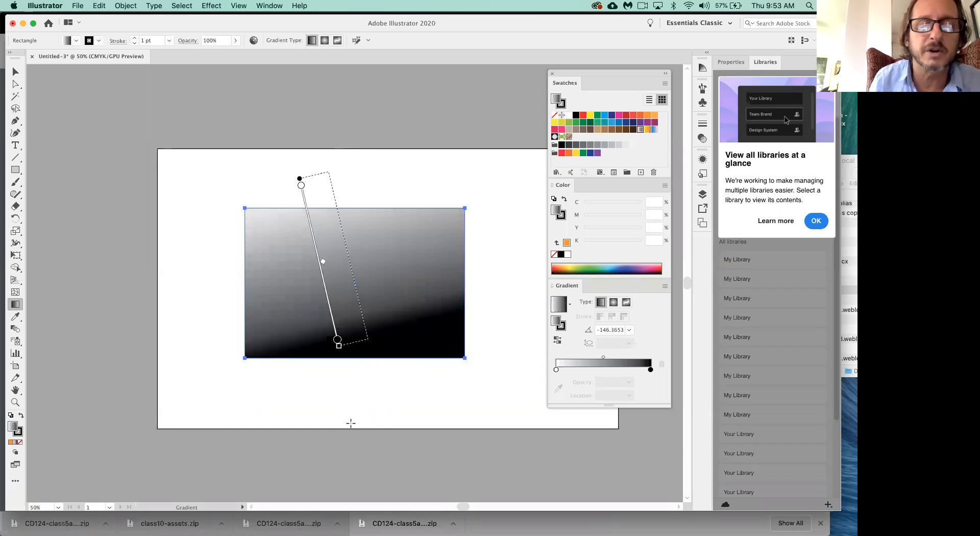
{"action": "left_click_drag", "start_coordinate": [442, 285], "coordinate": [262, 287]}
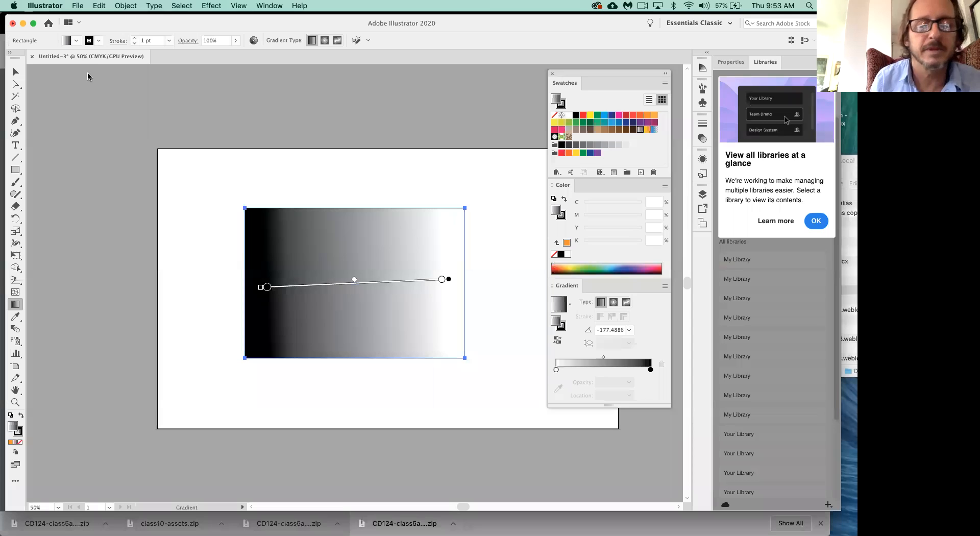
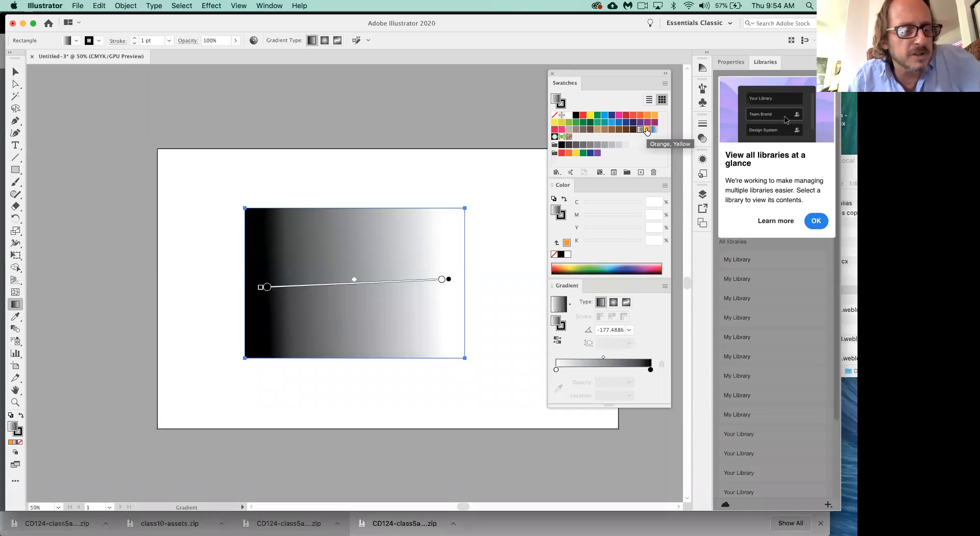
Step: Apply the Orange, Yellow gradient swatch to the rectangle and remove the three intermediate color stops, keeping only the yellow and red end stops
{"action": "left_click", "coordinate": [646, 130]}
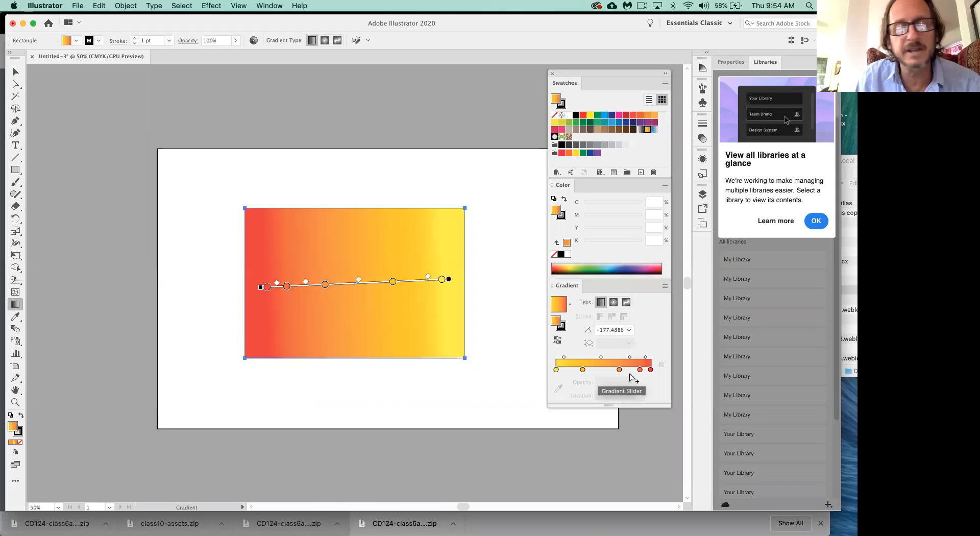
{"action": "left_click", "coordinate": [582, 370]}
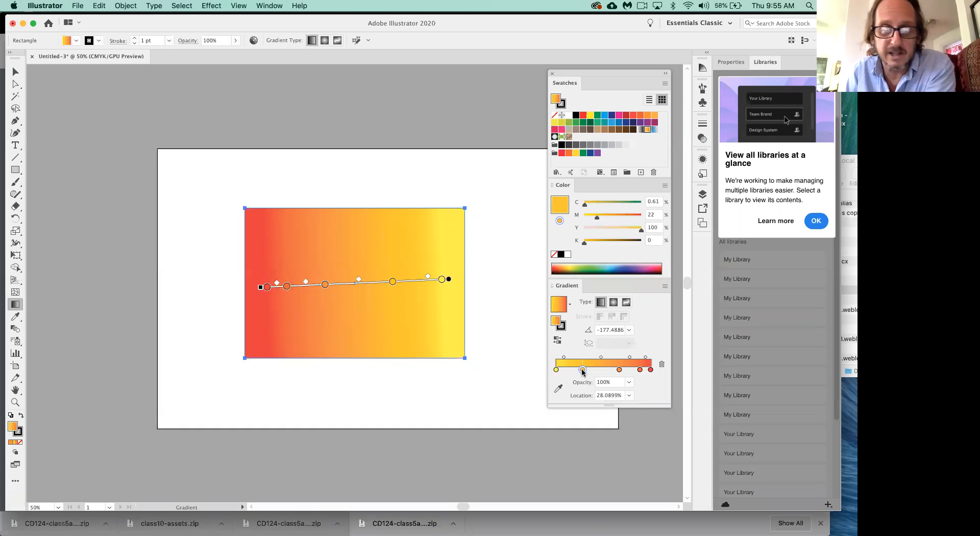
{"action": "left_click_drag", "start_coordinate": [583, 372], "coordinate": [583, 481]}
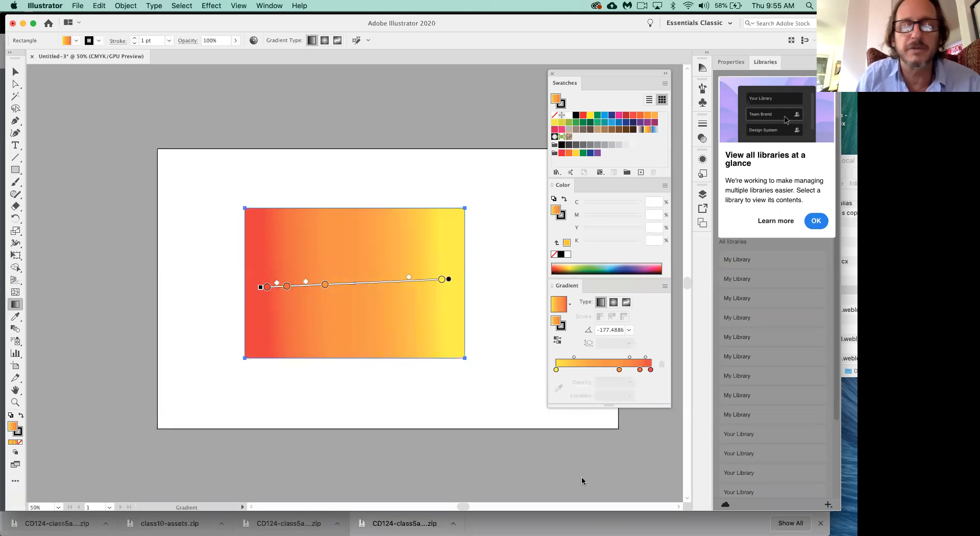
{"action": "left_click", "coordinate": [619, 370]}
{"action": "left_click_drag", "start_coordinate": [617, 392], "coordinate": [595, 480]}
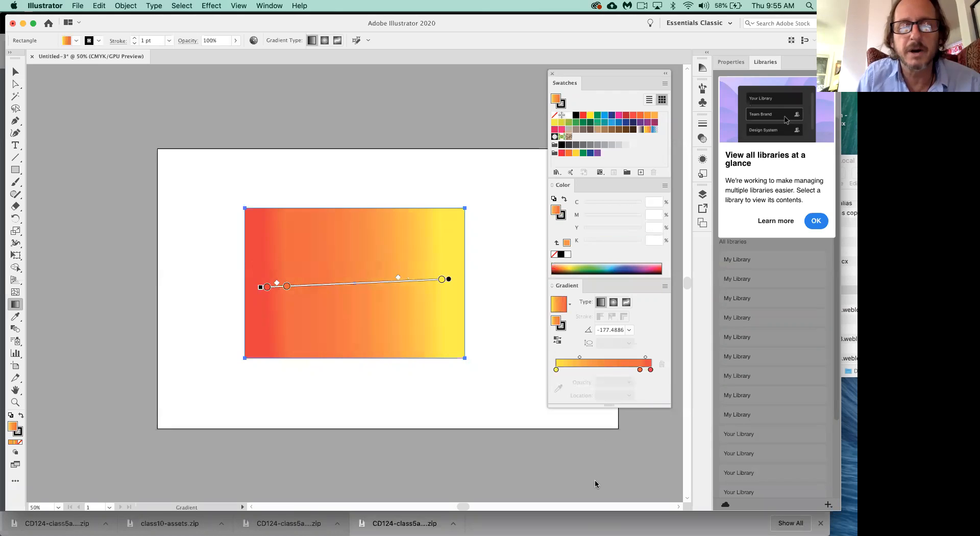
{"action": "left_click_drag", "start_coordinate": [640, 369], "coordinate": [599, 478]}
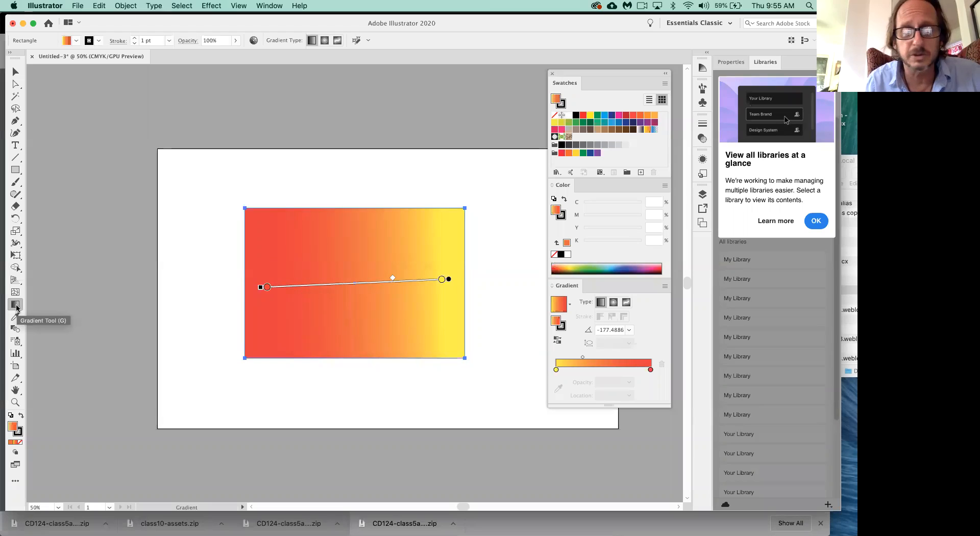
Step: Redraw the yellow-to-red gradient horizontally, ending with a line from the rectangle's left edge to well beyond its right edge
{"action": "left_click_drag", "start_coordinate": [202, 272], "coordinate": [372, 284]}
{"action": "left_click_drag", "start_coordinate": [466, 276], "coordinate": [521, 270]}
{"action": "left_click_drag", "start_coordinate": [244, 263], "coordinate": [463, 262]}
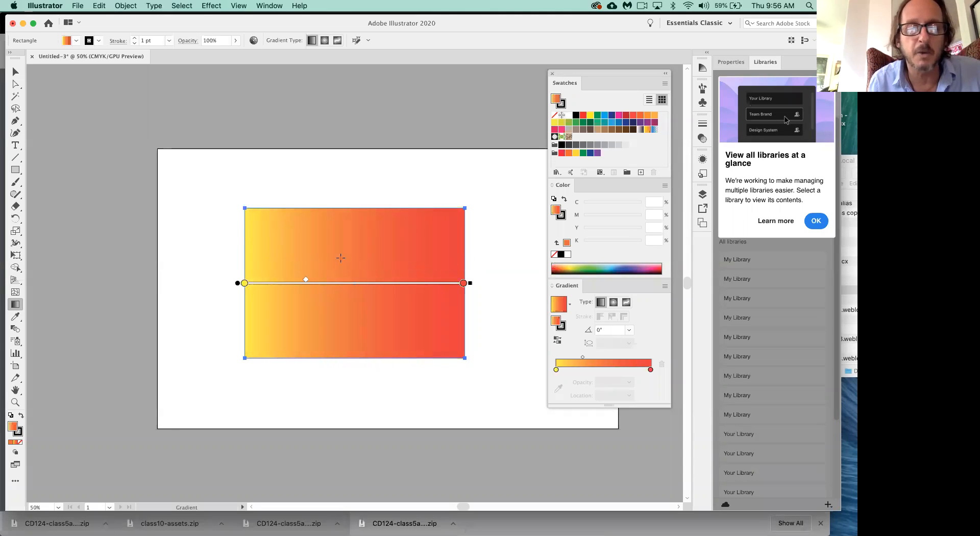
{"action": "scroll", "coordinate": [296, 265], "scroll_direction": "right", "scroll_amount": 1}
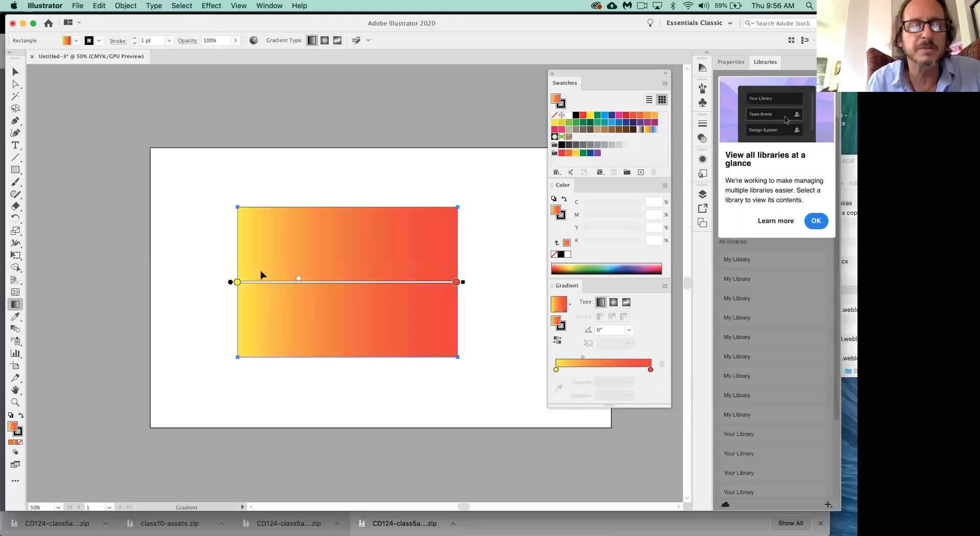
{"action": "mouse_move", "coordinate": [241, 268]}
{"action": "left_mouse_down"}
{"action": "mouse_move", "coordinate": [634, 262]}
{"action": "mouse_move", "coordinate": [650, 272]}
{"action": "left_mouse_up"}
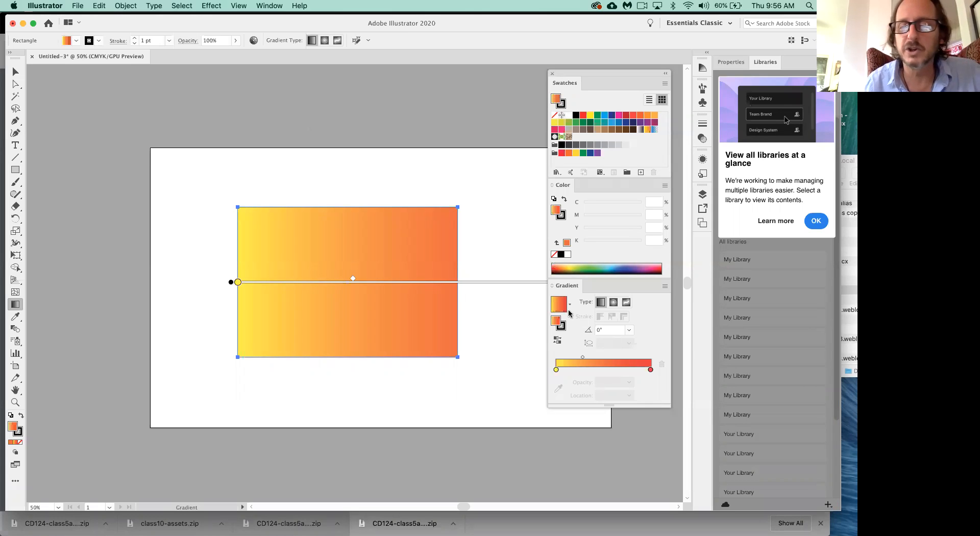
Step: Try green, orange, dark red and olive spectrum colors on the gradient's yellow start stop, adjusting the last one to 15% cyan and 61% yellow
{"action": "left_click", "coordinate": [556, 370]}
{"action": "double_click", "coordinate": [556, 371]}
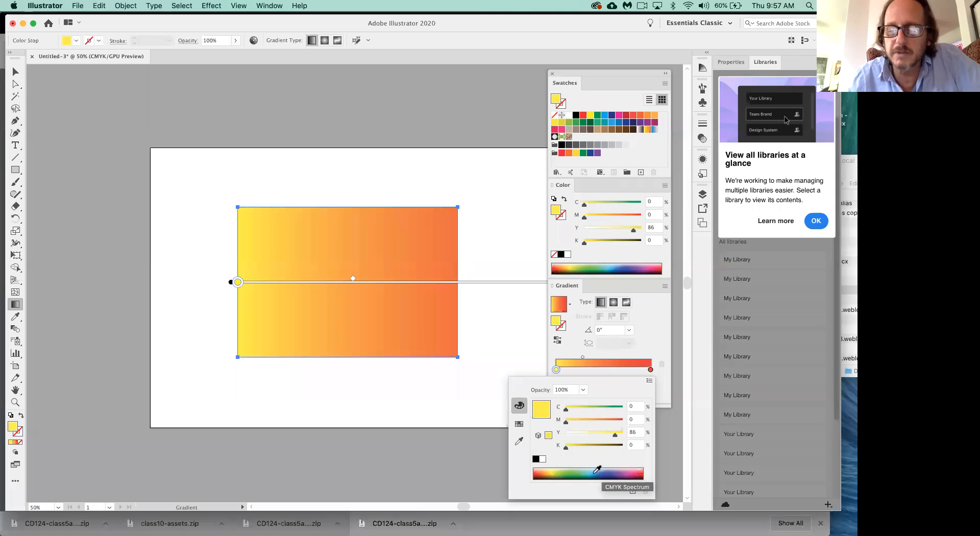
{"action": "left_click", "coordinate": [588, 470]}
{"action": "left_click", "coordinate": [570, 470]}
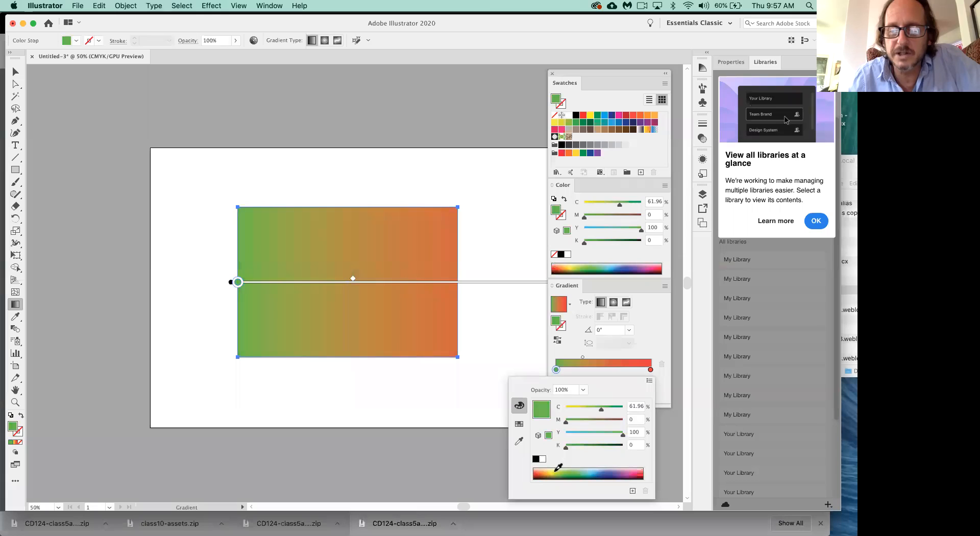
{"action": "left_click", "coordinate": [554, 470]}
{"action": "left_click", "coordinate": [543, 470]}
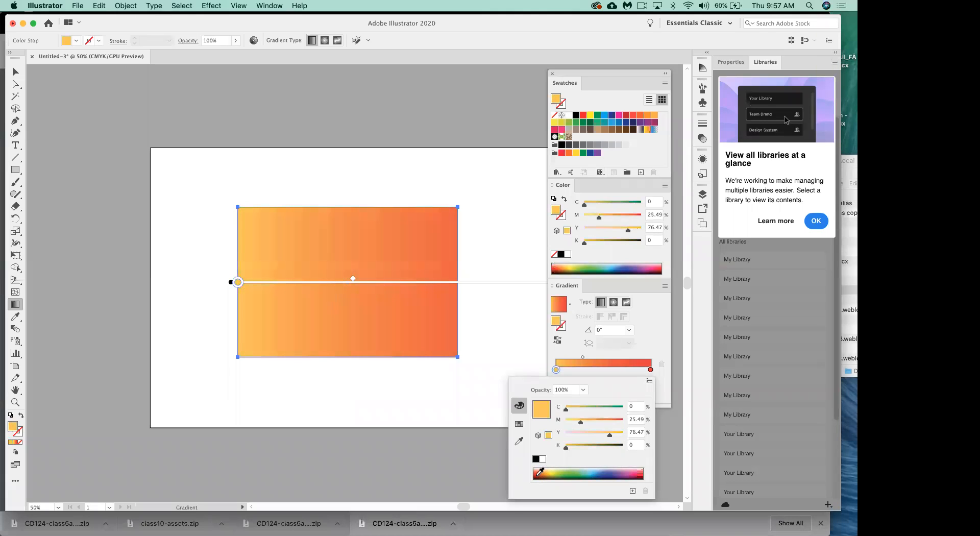
{"action": "left_click", "coordinate": [536, 475]}
{"action": "left_click", "coordinate": [641, 474]}
{"action": "left_click", "coordinate": [555, 470]}
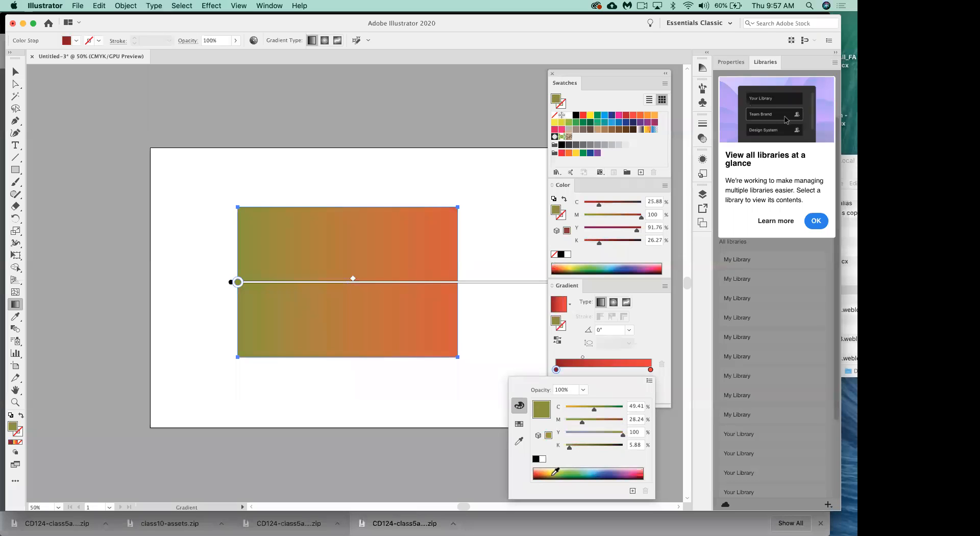
{"action": "left_click", "coordinate": [574, 408]}
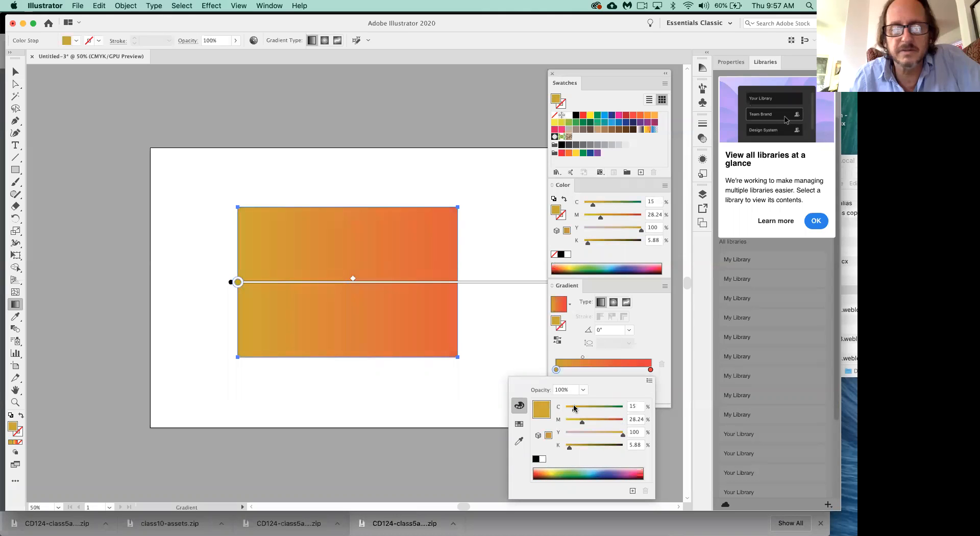
{"action": "left_click_drag", "start_coordinate": [620, 435], "coordinate": [602, 436]}
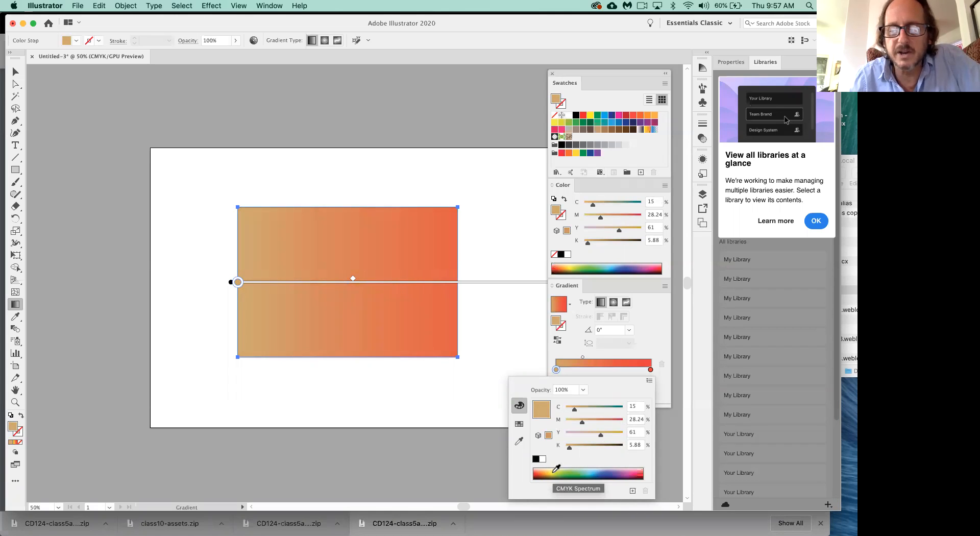
Step: Pick a bright yellow from the spectrum for the gradient's start stop and set its cyan to 24%
{"action": "left_click", "coordinate": [556, 470]}
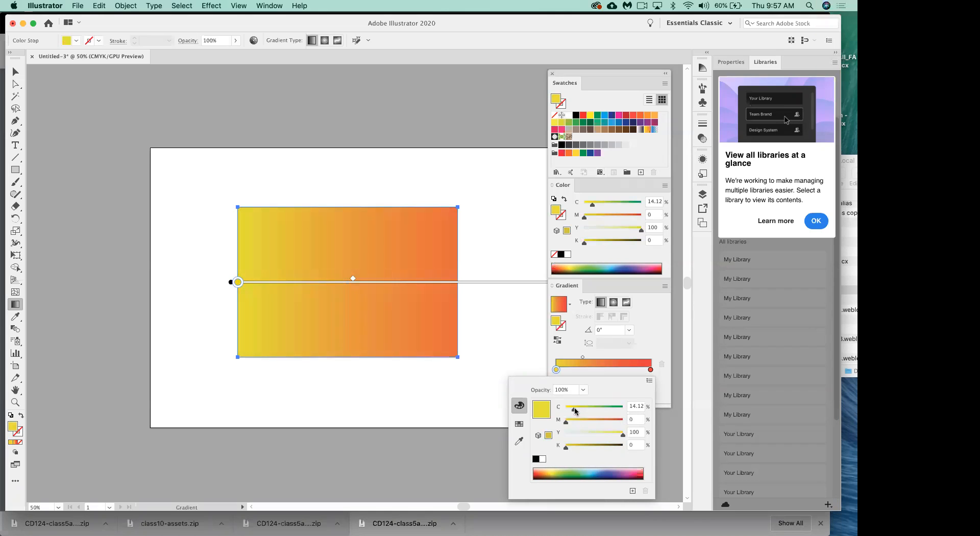
{"action": "left_click_drag", "start_coordinate": [577, 411], "coordinate": [580, 411]}
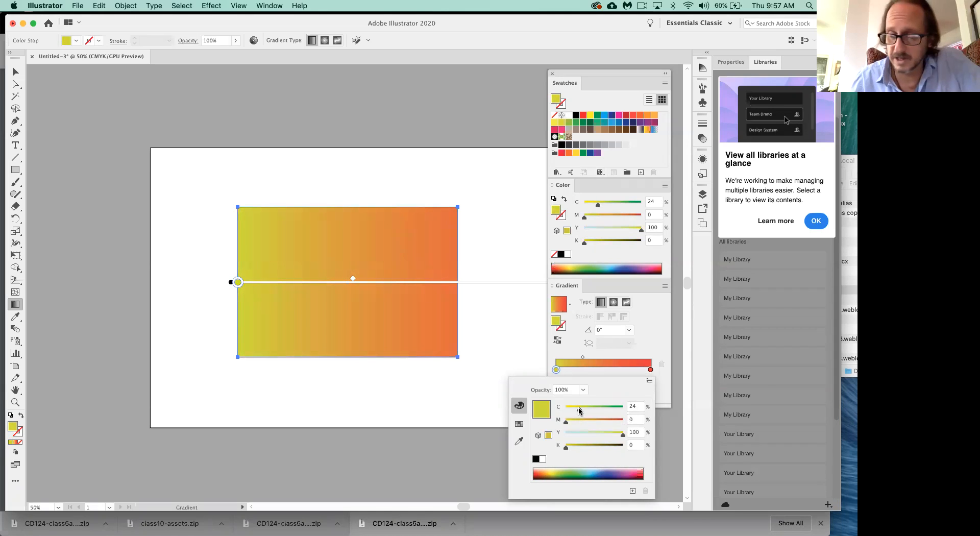
{"action": "key", "text": "Escape"}
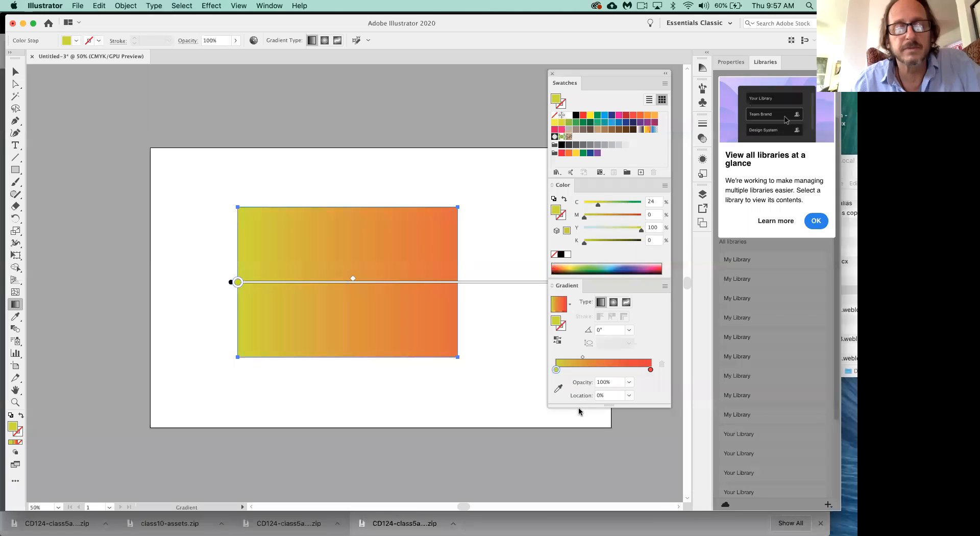
Step: Recolor the gradient's red end stop to teal (C=71.37 M=0 Y=56 K=0) and add a color stop at about 46%
{"action": "double_click", "coordinate": [650, 370]}
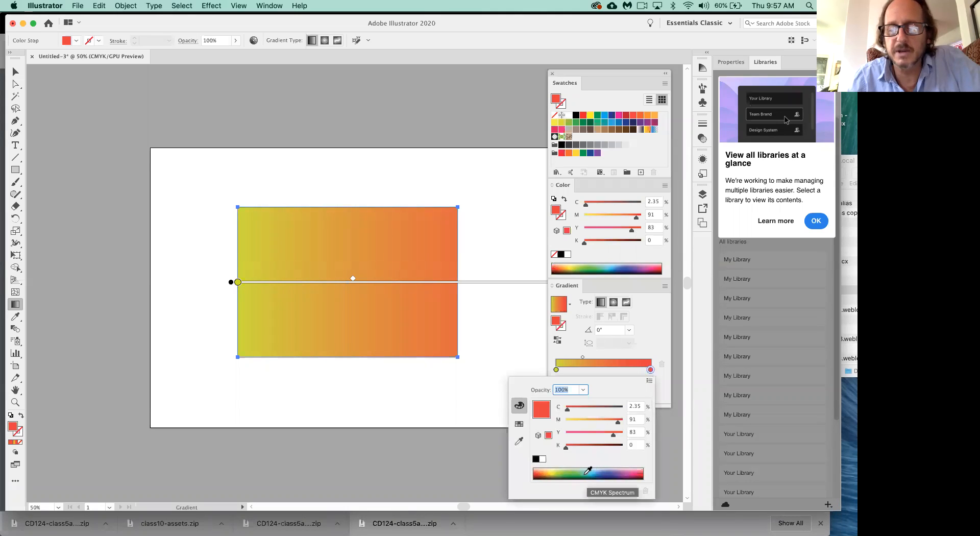
{"action": "left_click", "coordinate": [574, 470]}
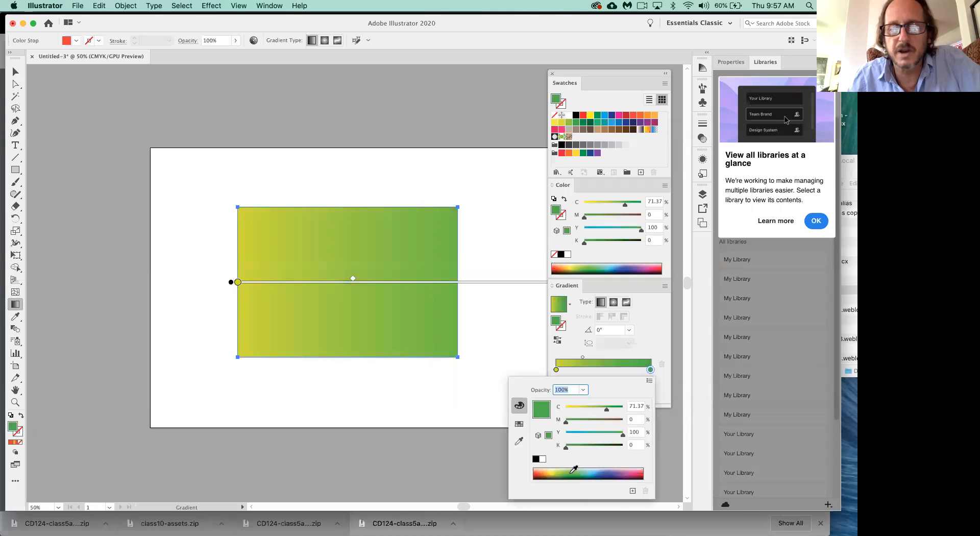
{"action": "left_click", "coordinate": [598, 434]}
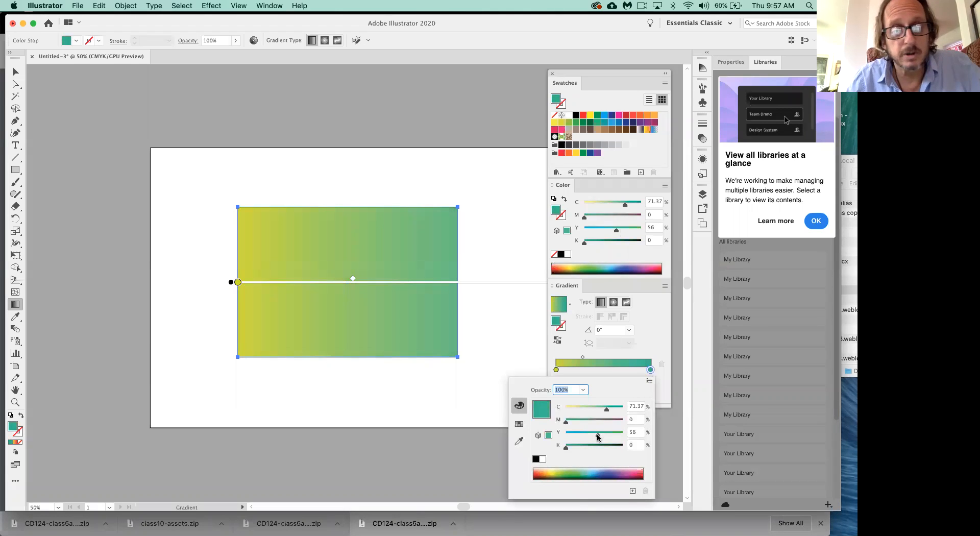
{"action": "key", "text": "Return"}
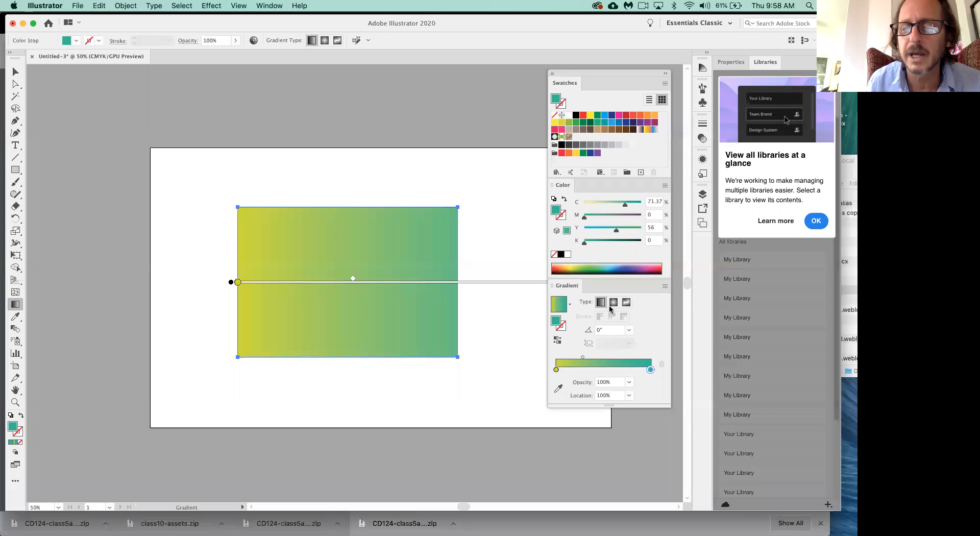
{"action": "left_click", "coordinate": [600, 370]}
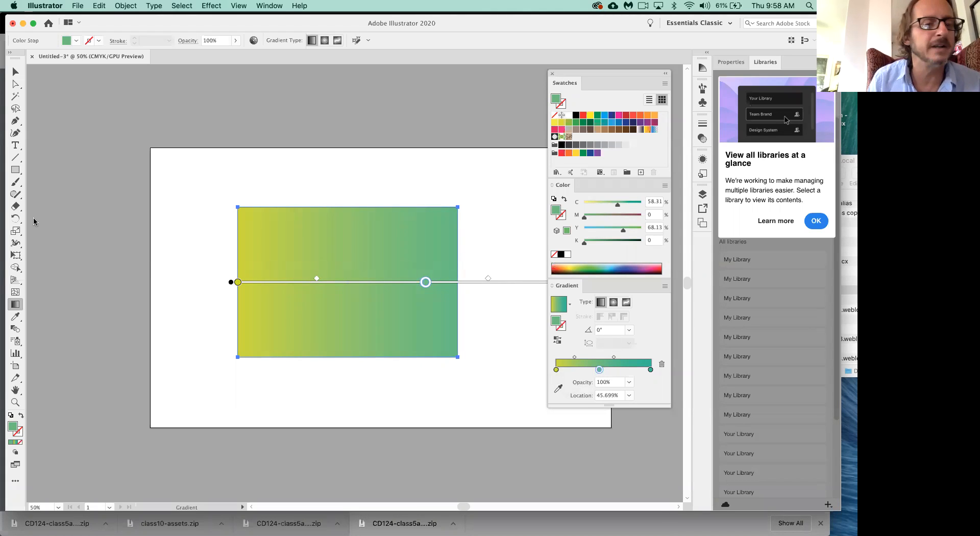
Step: Redraw the gradient horizontally across the rectangle's full width and remove its middle green color stop
{"action": "mouse_move", "coordinate": [233, 250]}
{"action": "left_mouse_down"}
{"action": "mouse_move", "coordinate": [518, 254]}
{"action": "mouse_move", "coordinate": [456, 248]}
{"action": "left_mouse_up"}
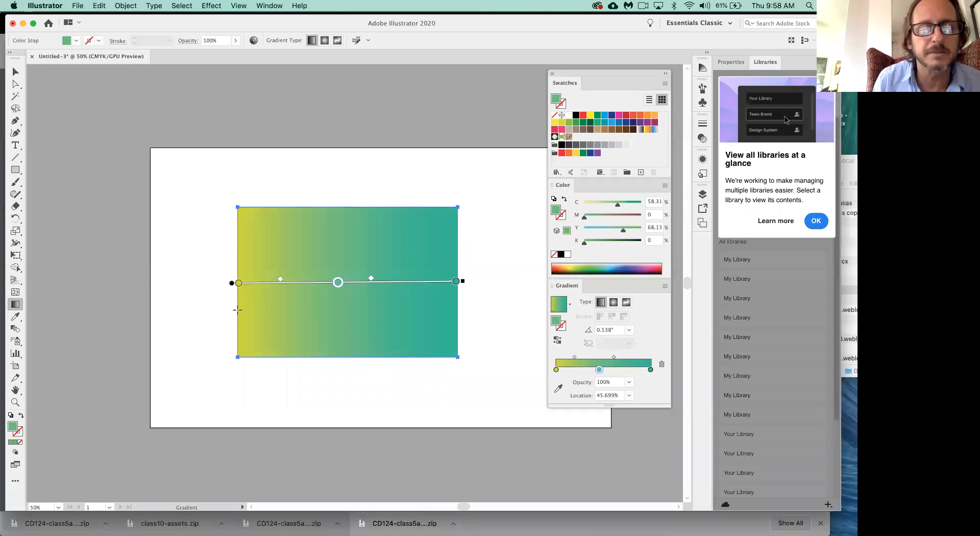
{"action": "left_click_drag", "start_coordinate": [238, 309], "coordinate": [459, 309]}
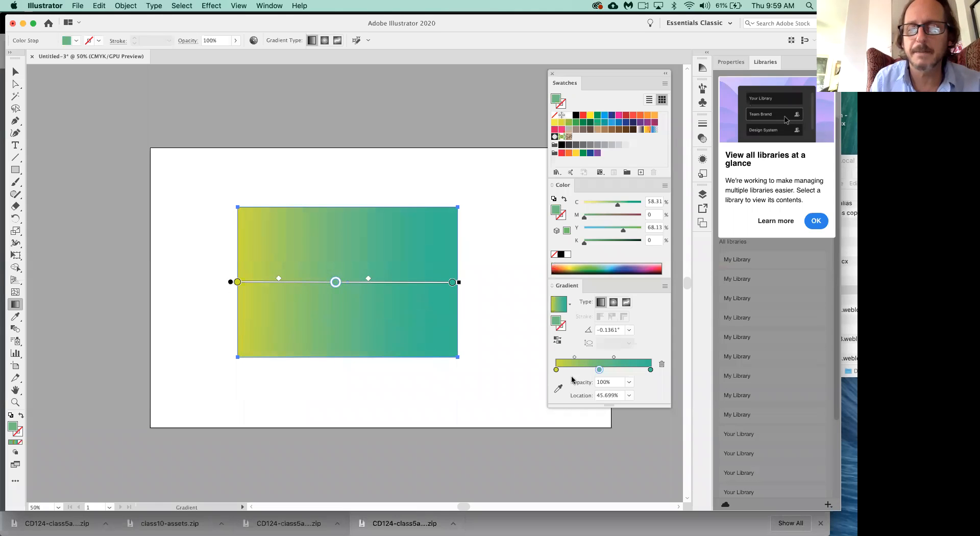
{"action": "left_click_drag", "start_coordinate": [599, 369], "coordinate": [602, 475]}
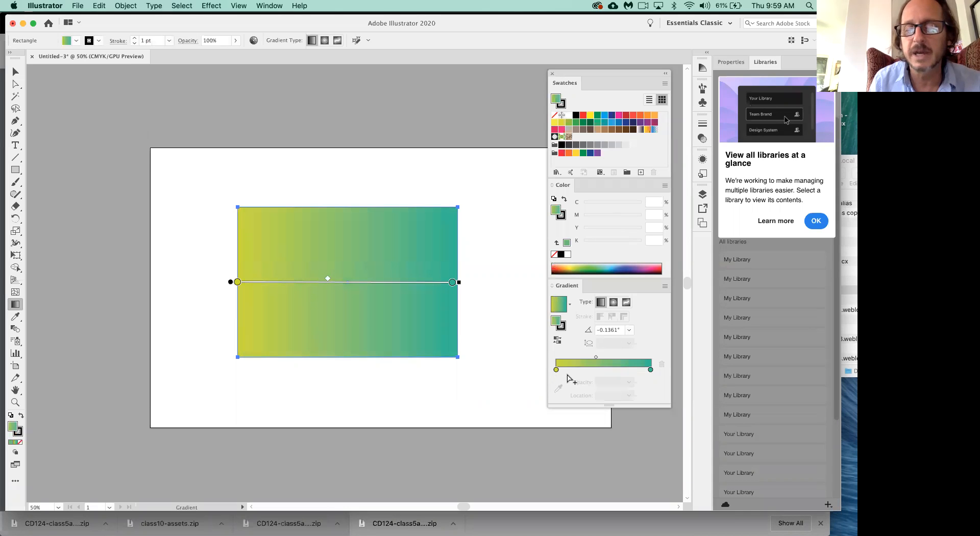
Step: Add a color stop at about 45% of the gradient and color it light blue (C=61.96 M=0 Y=0 K=0)
{"action": "left_click", "coordinate": [599, 369]}
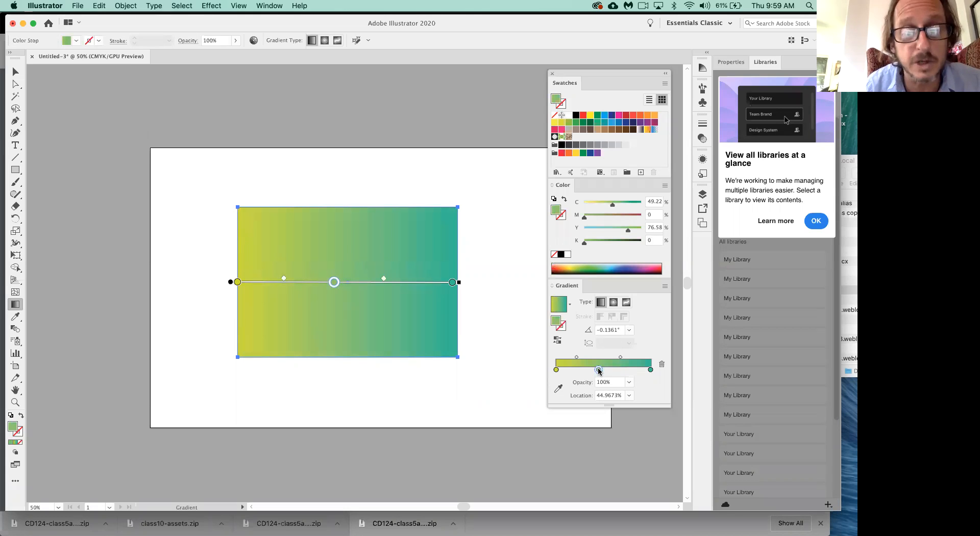
{"action": "double_click", "coordinate": [599, 369]}
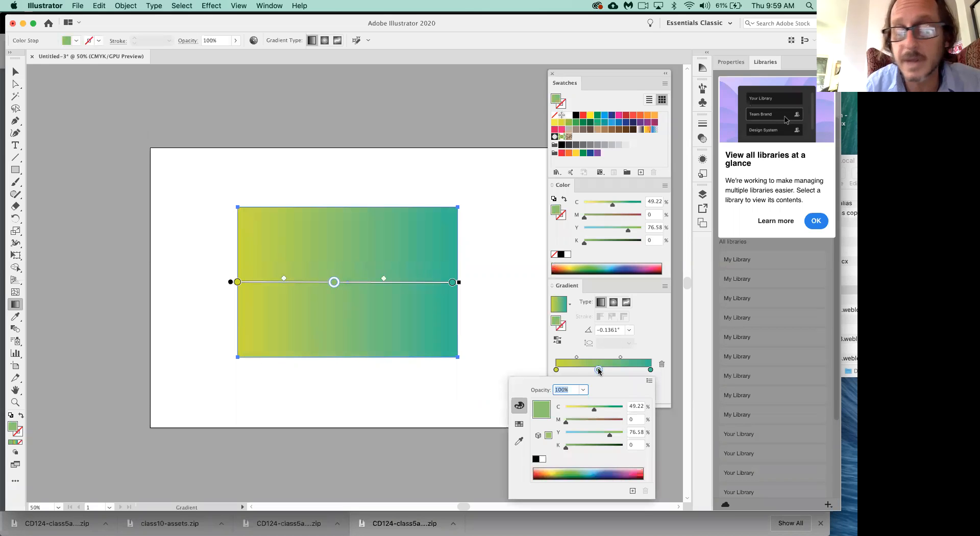
{"action": "left_click", "coordinate": [594, 468]}
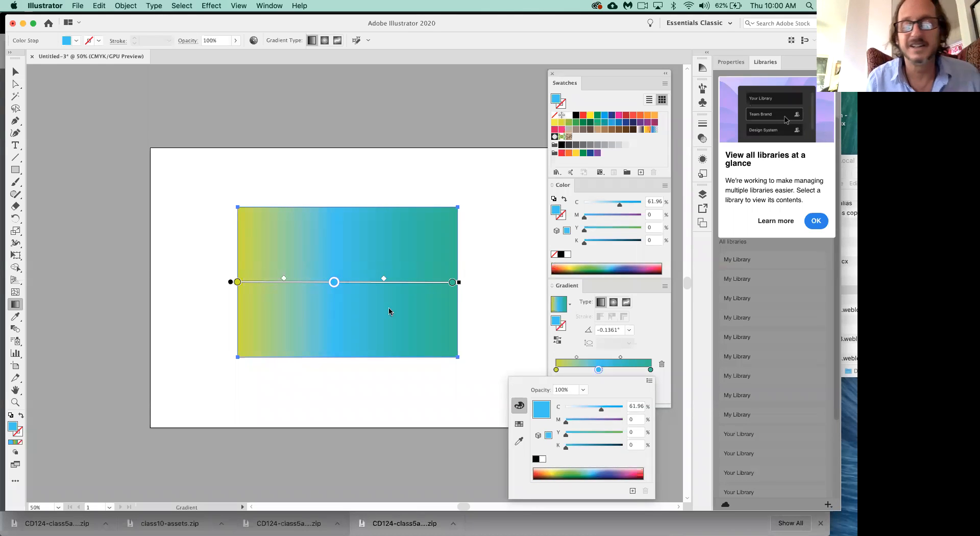
{"action": "left_click", "coordinate": [591, 374]}
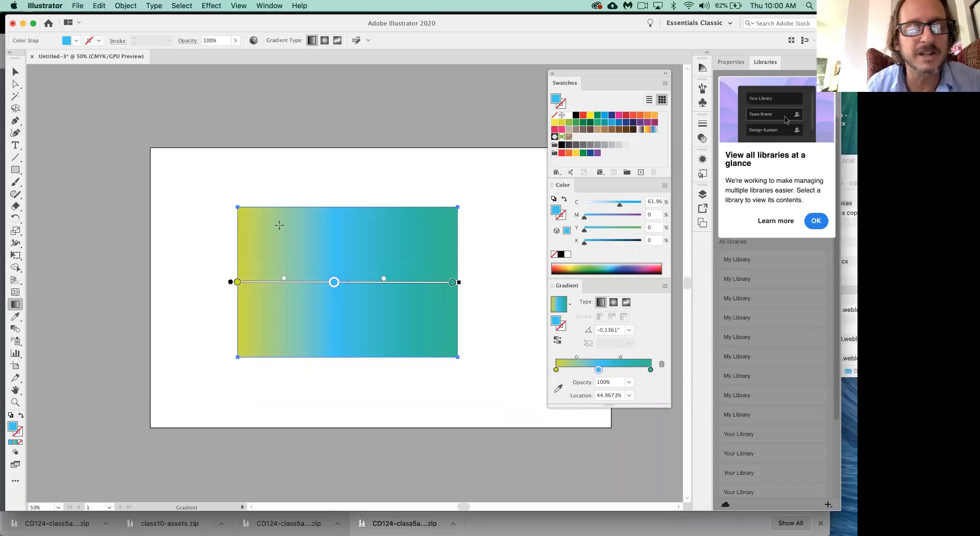
Step: Redraw the gradient vertically down the rectangle, and return it to a horizontal line across the full width
{"action": "left_click_drag", "start_coordinate": [329, 208], "coordinate": [331, 218]}
{"action": "mouse_move", "coordinate": [322, 257]}
{"action": "left_mouse_down"}
{"action": "mouse_move", "coordinate": [336, 371]}
{"action": "mouse_move", "coordinate": [333, 352]}
{"action": "left_mouse_up"}
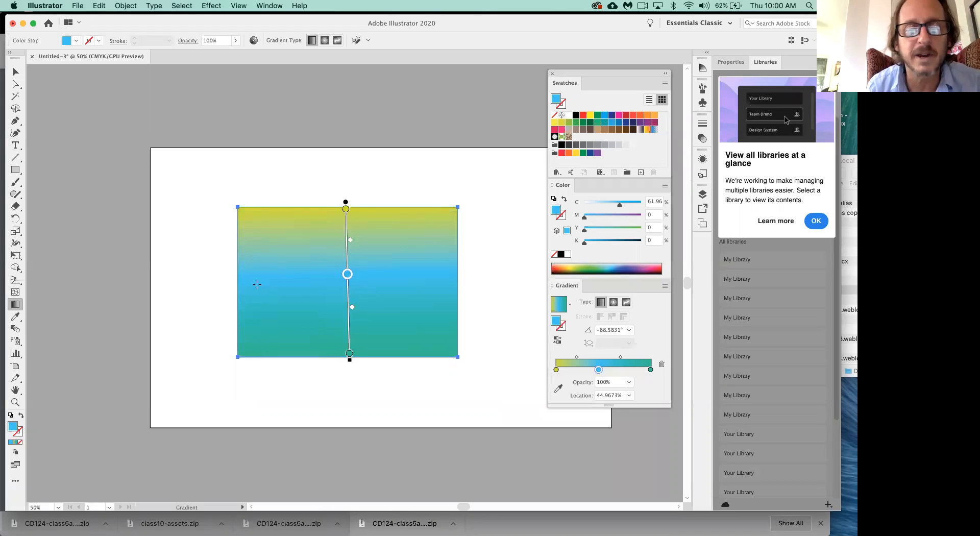
{"action": "mouse_move", "coordinate": [240, 278]}
{"action": "left_mouse_down"}
{"action": "mouse_move", "coordinate": [420, 272]}
{"action": "mouse_move", "coordinate": [452, 280]}
{"action": "left_mouse_up"}
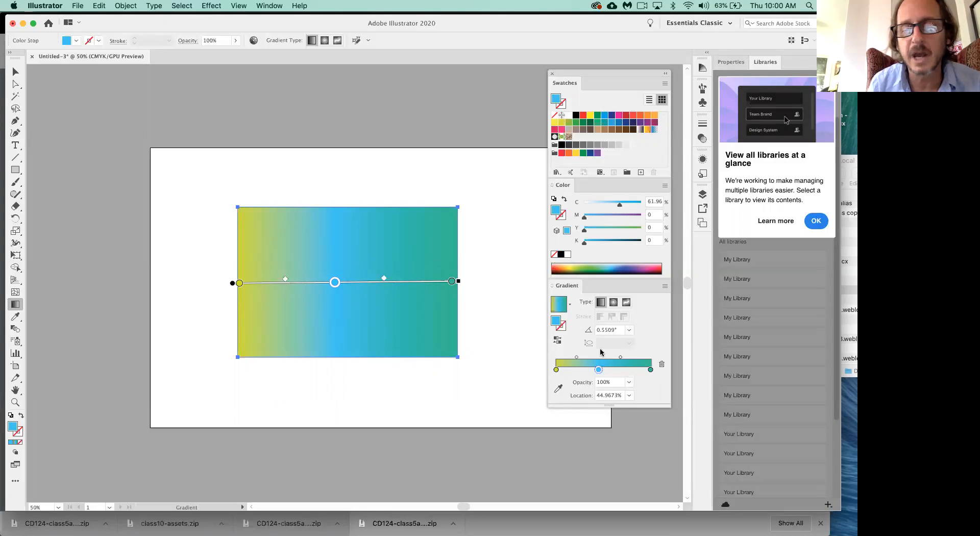
Step: Move the light blue stop to about 70% and add a mustard yellow stop (C=22.75 M=10.2 Y=100 K=0) at about 29%
{"action": "mouse_move", "coordinate": [598, 370]}
{"action": "left_mouse_down"}
{"action": "mouse_move", "coordinate": [578, 371]}
{"action": "mouse_move", "coordinate": [628, 371]}
{"action": "mouse_move", "coordinate": [605, 371]}
{"action": "left_mouse_up"}
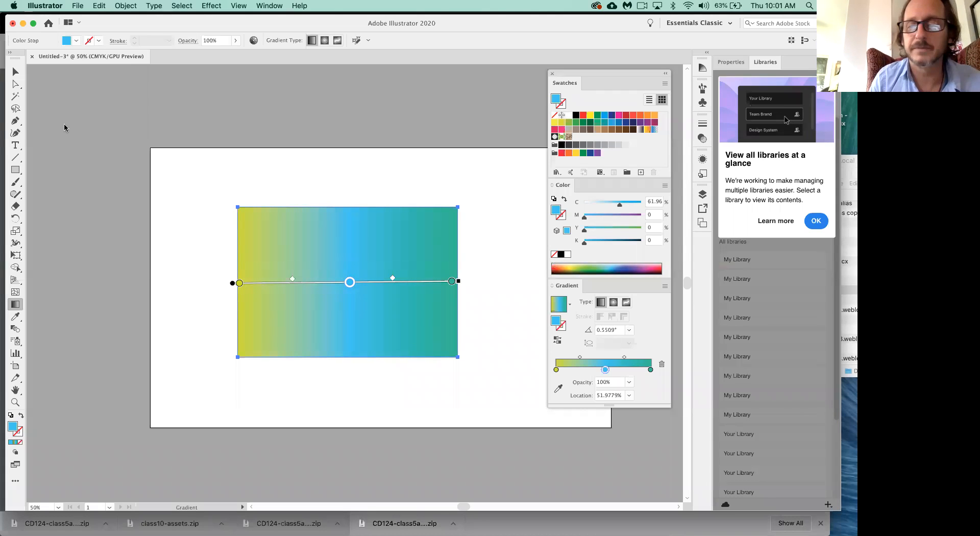
{"action": "left_click_drag", "start_coordinate": [605, 370], "coordinate": [584, 371]}
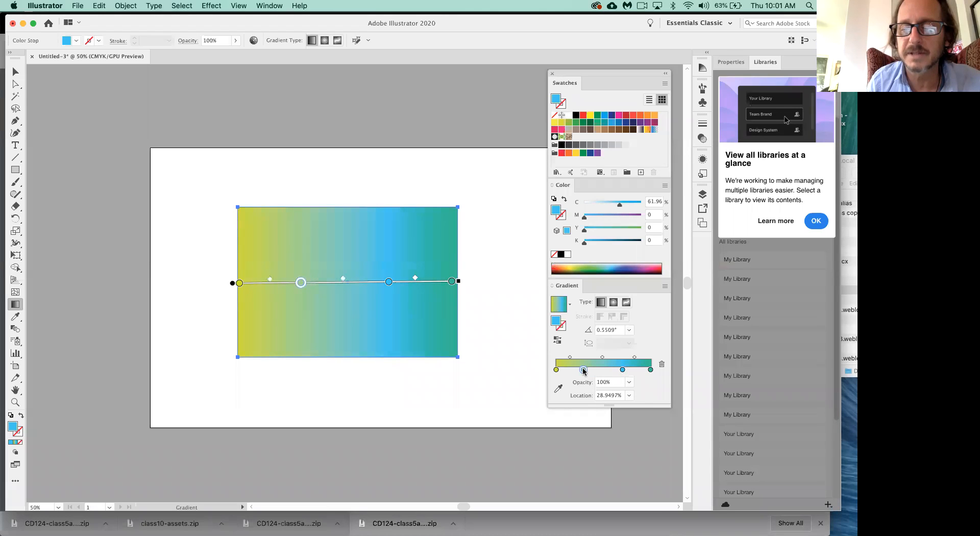
{"action": "left_click", "coordinate": [573, 264]}
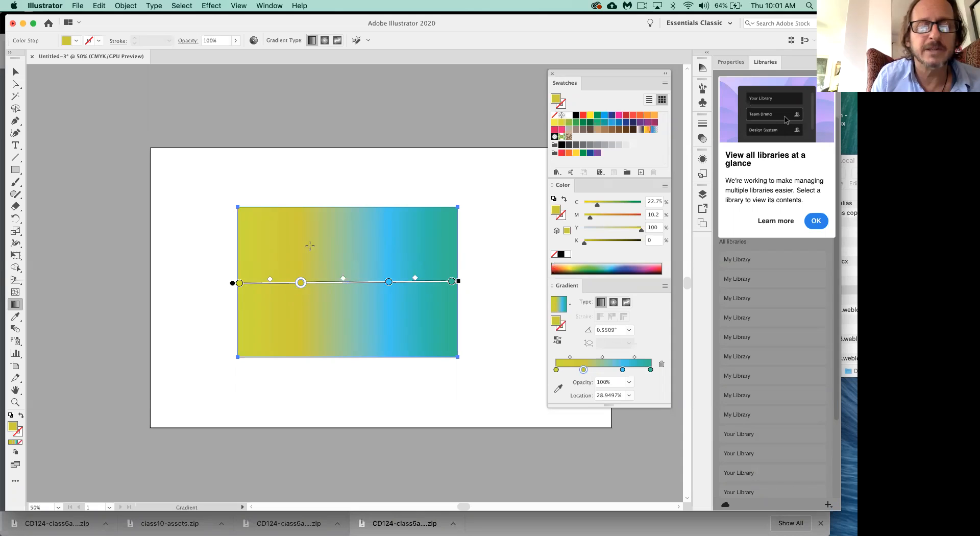
Step: Try a diagonal gradient from the rectangle's upper-right to its lower-left corner, and redraw it horizontally across the full width
{"action": "left_click_drag", "start_coordinate": [240, 247], "coordinate": [450, 250]}
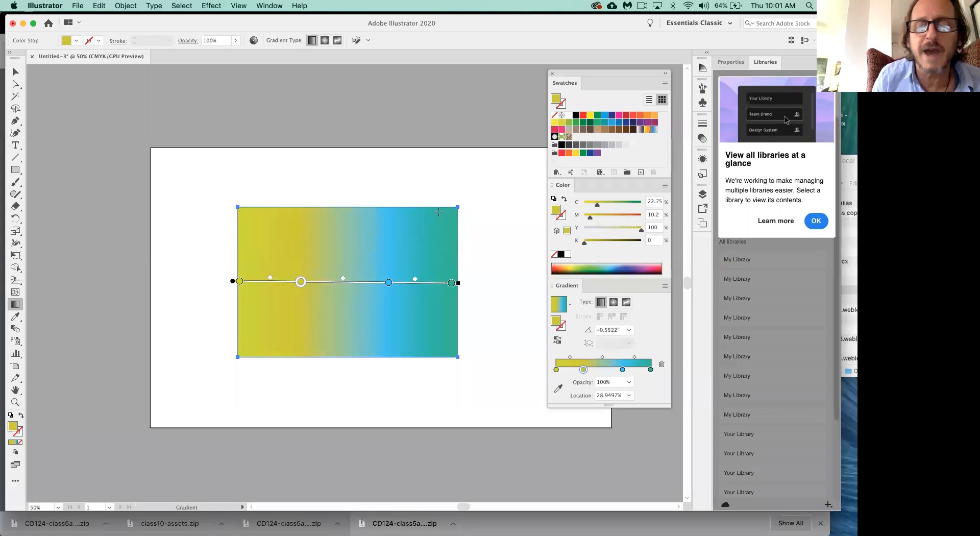
{"action": "left_click_drag", "start_coordinate": [444, 207], "coordinate": [270, 343]}
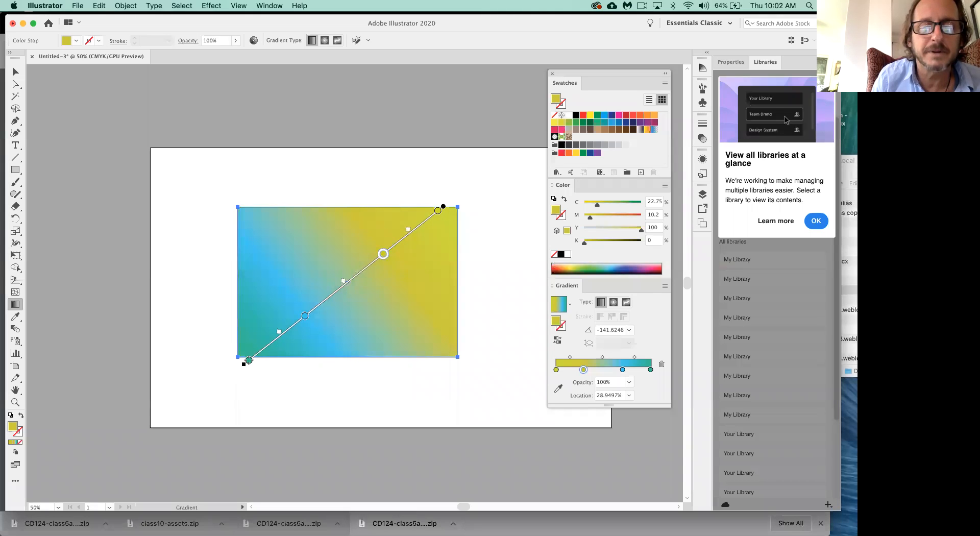
{"action": "left_click_drag", "start_coordinate": [231, 276], "coordinate": [252, 275]}
{"action": "left_click_drag", "start_coordinate": [367, 275], "coordinate": [452, 275]}
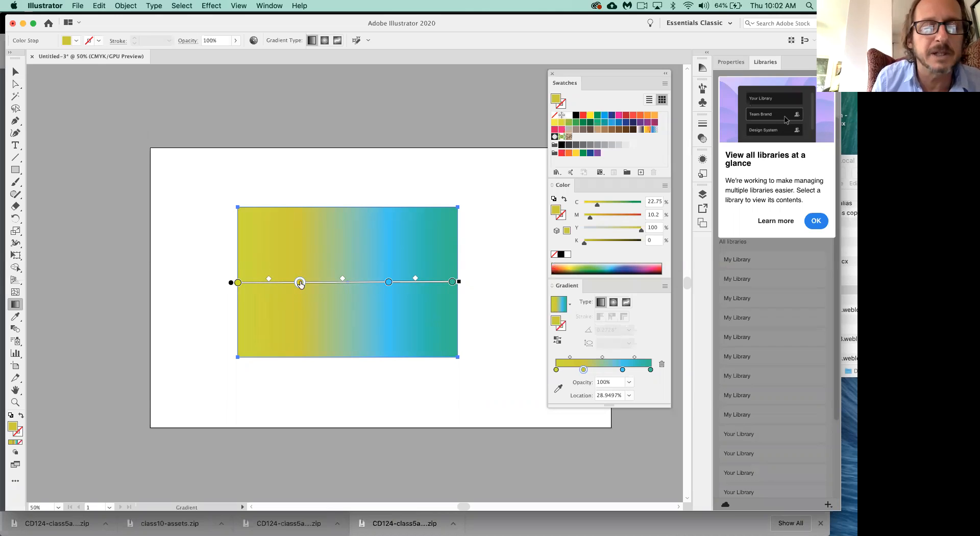
Step: Recolor the mustard yellow stop on the gradient line to green by setting its cyan to 59%
{"action": "double_click", "coordinate": [300, 283]}
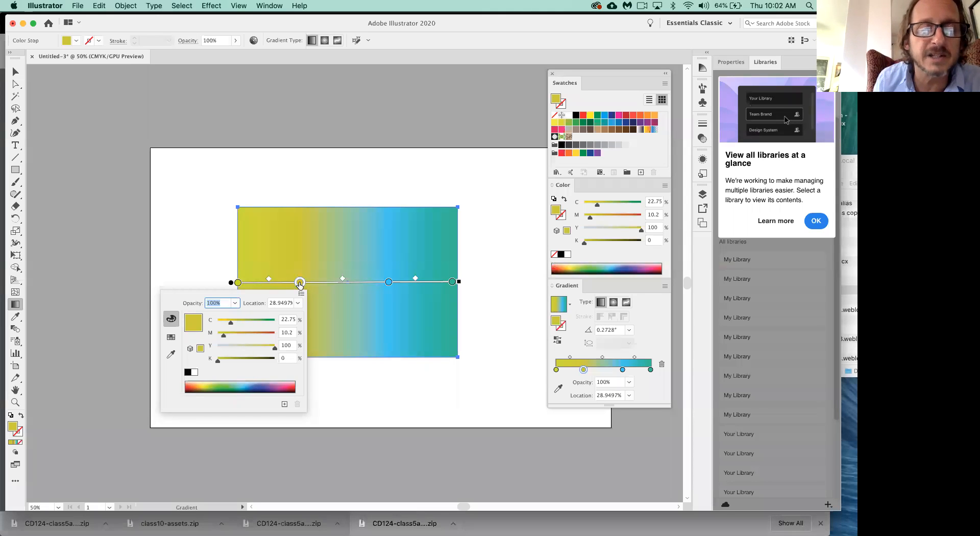
{"action": "left_click", "coordinate": [243, 320]}
{"action": "left_click", "coordinate": [250, 320]}
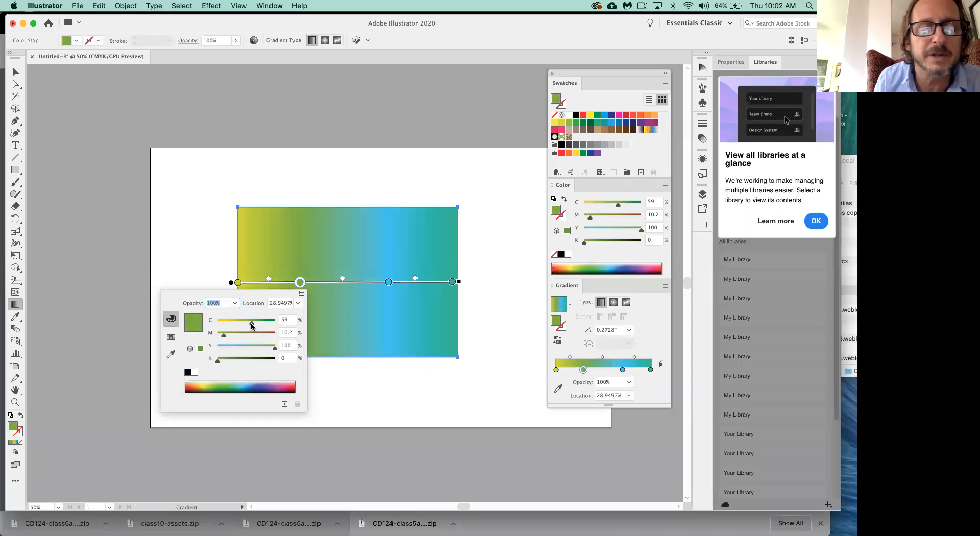
{"action": "key", "text": "Escape"}
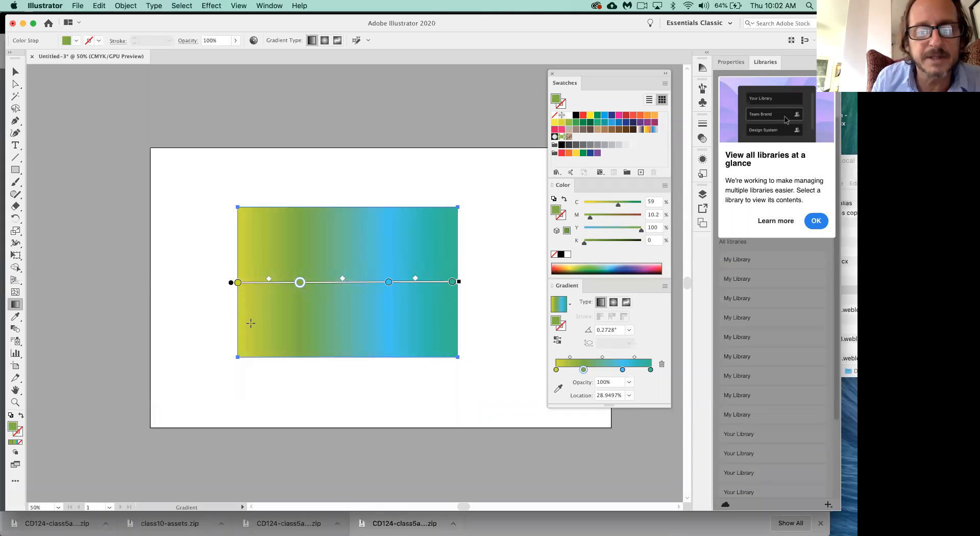
Step: Darken the light blue stop on the gradient line by setting its black to 39%
{"action": "double_click", "coordinate": [389, 282]}
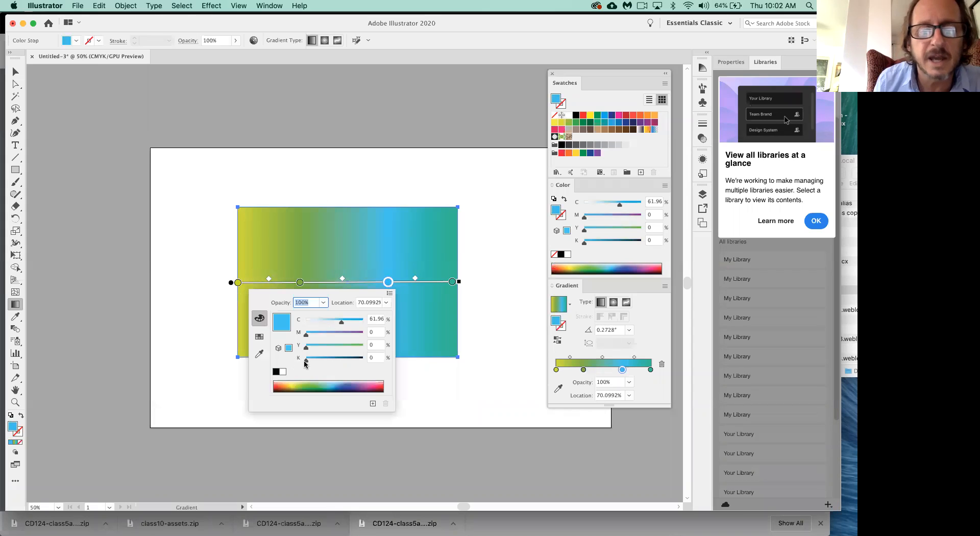
{"action": "left_click", "coordinate": [320, 361]}
{"action": "left_click", "coordinate": [328, 360]}
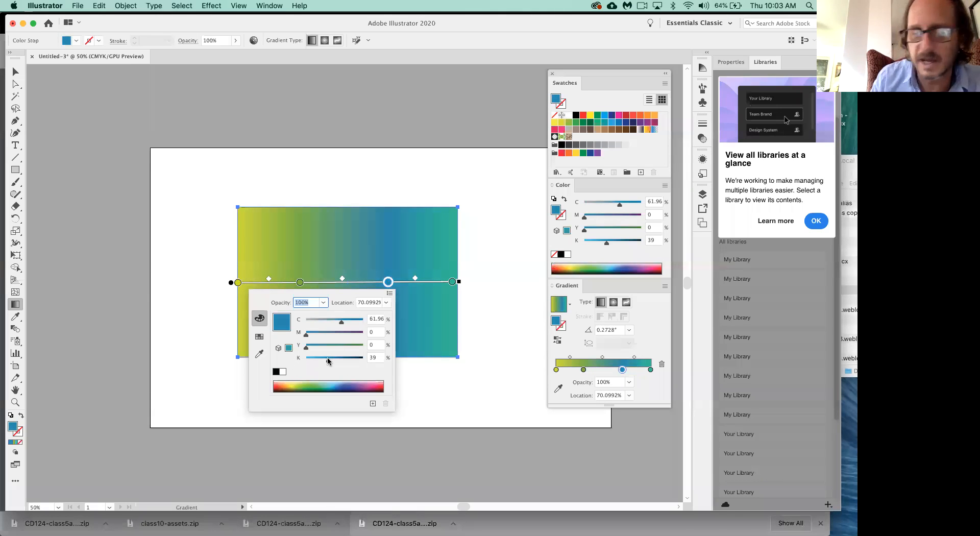
{"action": "key", "text": "Escape"}
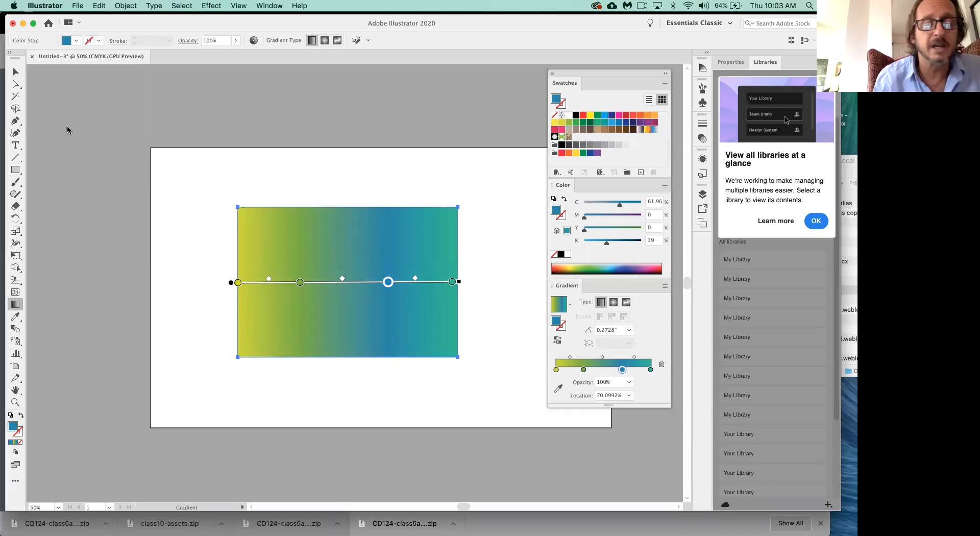
Step: Nudge the gradient line so it starts at the rectangle's left edge, and change the gradient type to radial
{"action": "mouse_move", "coordinate": [458, 283]}
{"action": "left_mouse_down"}
{"action": "mouse_move", "coordinate": [298, 283]}
{"action": "mouse_move", "coordinate": [543, 291]}
{"action": "mouse_move", "coordinate": [536, 280]}
{"action": "mouse_move", "coordinate": [457, 289]}
{"action": "left_mouse_up"}
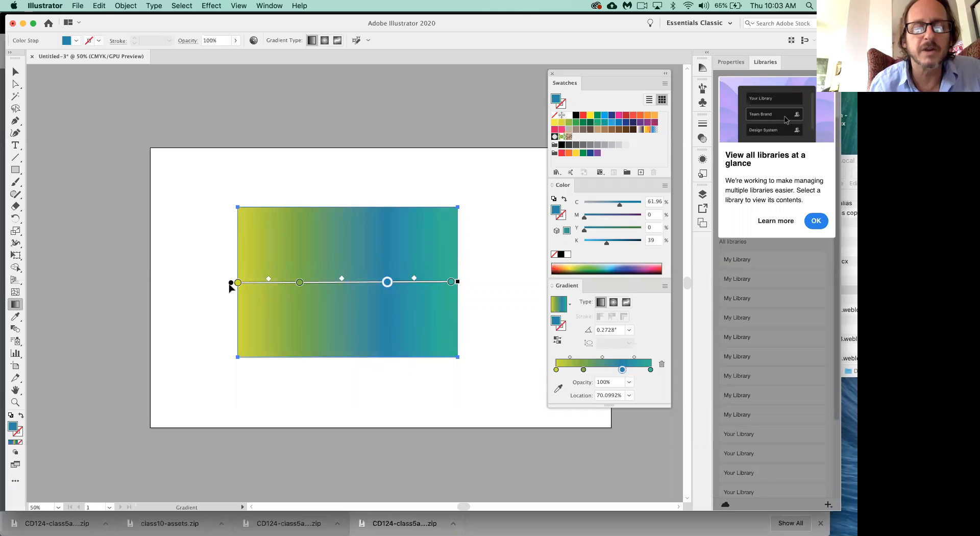
{"action": "mouse_move", "coordinate": [231, 284]}
{"action": "left_mouse_down"}
{"action": "mouse_move", "coordinate": [267, 284]}
{"action": "mouse_move", "coordinate": [205, 243]}
{"action": "mouse_move", "coordinate": [128, 294]}
{"action": "mouse_move", "coordinate": [184, 282]}
{"action": "mouse_move", "coordinate": [304, 287]}
{"action": "mouse_move", "coordinate": [208, 283]}
{"action": "mouse_move", "coordinate": [239, 283]}
{"action": "left_mouse_up"}
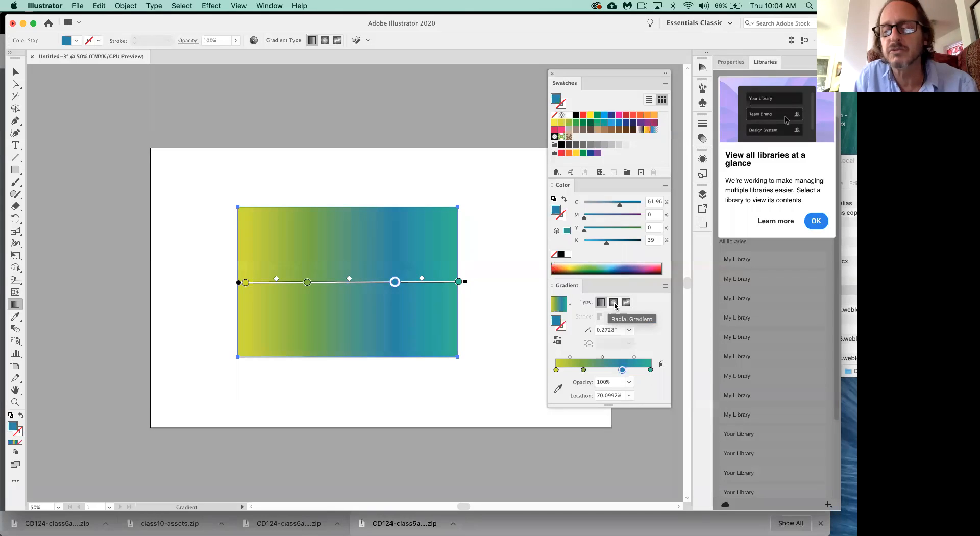
{"action": "left_click", "coordinate": [614, 302]}
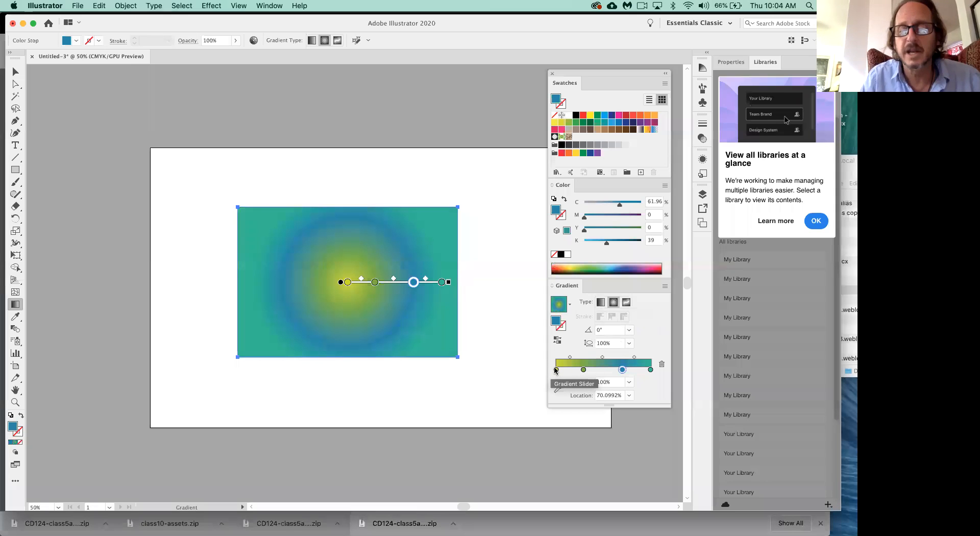
Step: Recolor the radial gradient's yellow center stop to red (C=1.96 M=100 Y=90.2 K=0)
{"action": "left_click", "coordinate": [347, 283]}
{"action": "double_click", "coordinate": [347, 283]}
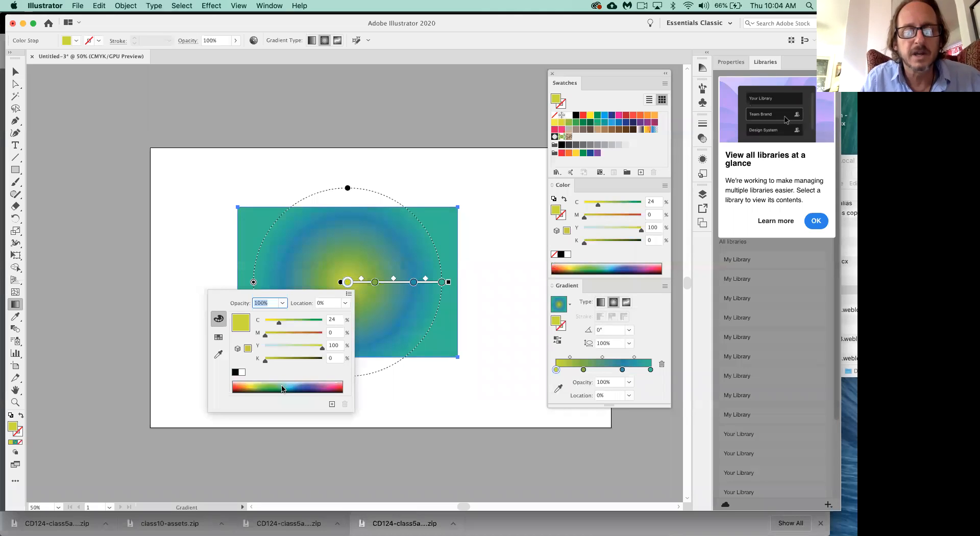
{"action": "left_click", "coordinate": [340, 385]}
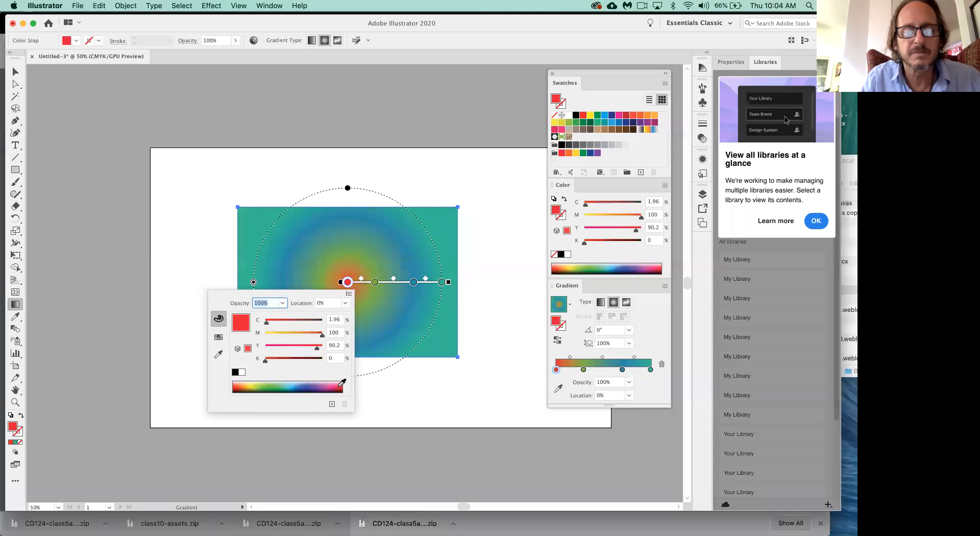
{"action": "key", "text": "Escape"}
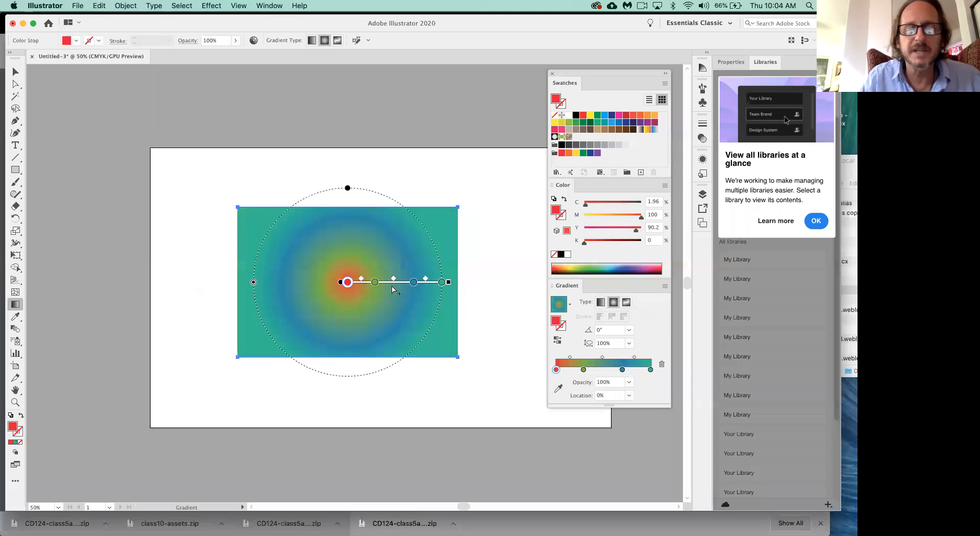
Step: Remove the red center stop and redraw the radial gradient diagonally from the rectangle's upper-left area to beyond its lower-right corner
{"action": "mouse_move", "coordinate": [346, 283]}
{"action": "left_mouse_down"}
{"action": "mouse_move", "coordinate": [280, 281]}
{"action": "mouse_move", "coordinate": [293, 283]}
{"action": "left_mouse_up"}
{"action": "left_click_drag", "start_coordinate": [449, 281], "coordinate": [419, 283]}
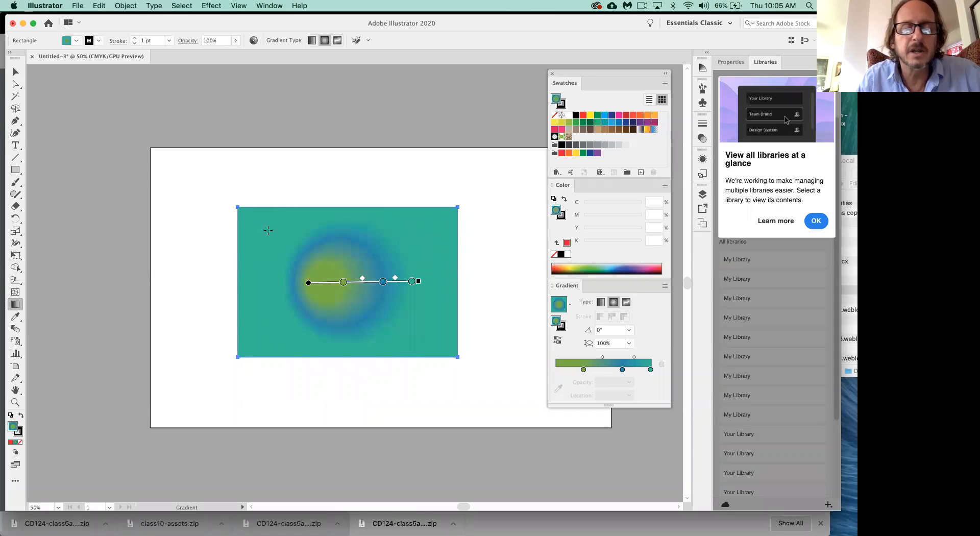
{"action": "left_click_drag", "start_coordinate": [261, 229], "coordinate": [539, 361]}
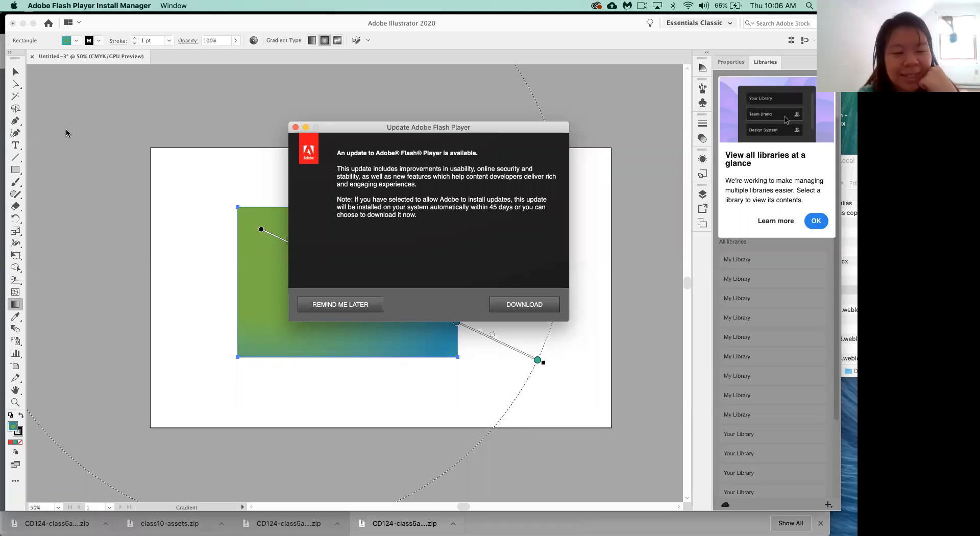
Step: Postpone the Flash Player update and delete the gradient-filled rectangle from the artboard
{"action": "left_click", "coordinate": [362, 304]}
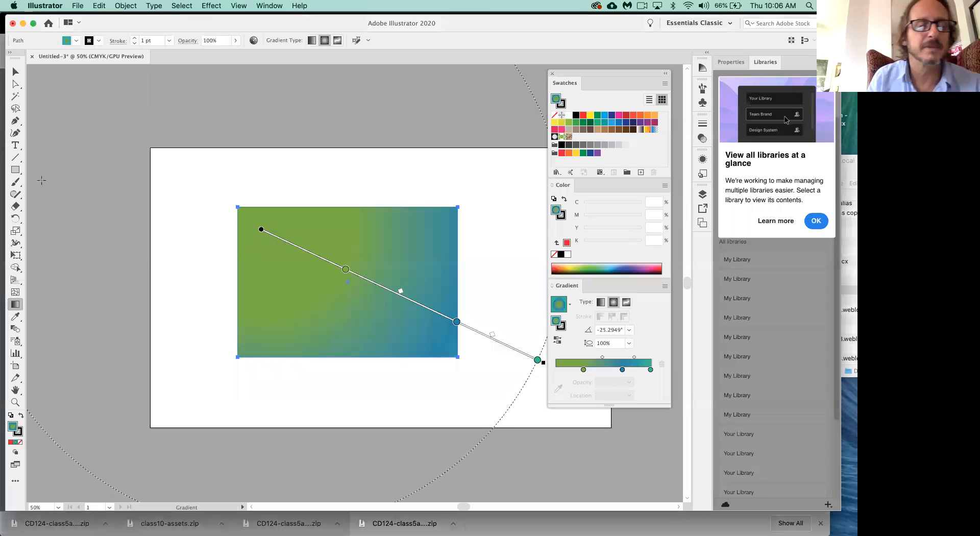
{"action": "left_click", "coordinate": [15, 76]}
{"action": "key", "text": "Delete"}
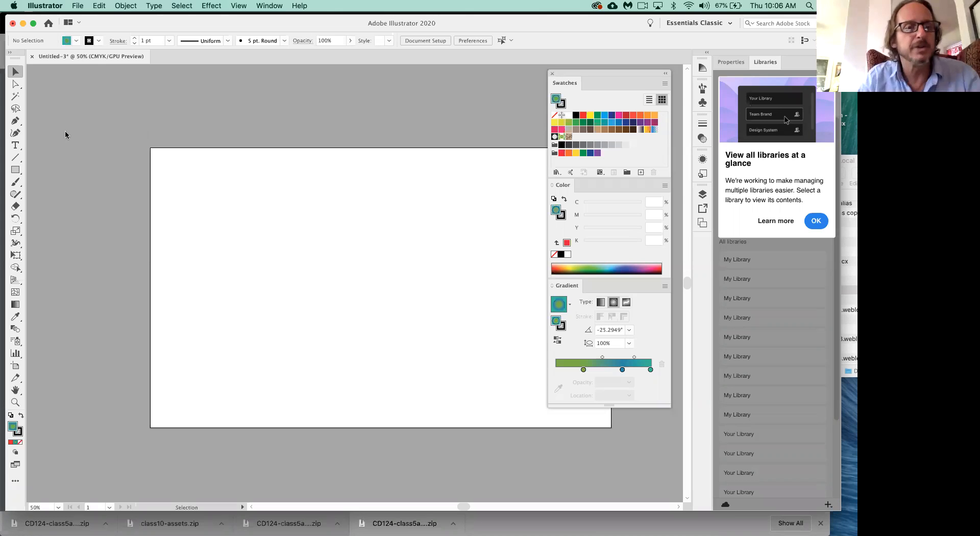
Step: Examine the shape tools nested with the Rectangle tool, and try out the Eraser and Scale tool groups
{"action": "left_click_drag", "start_coordinate": [15, 169], "coordinate": [65, 193]}
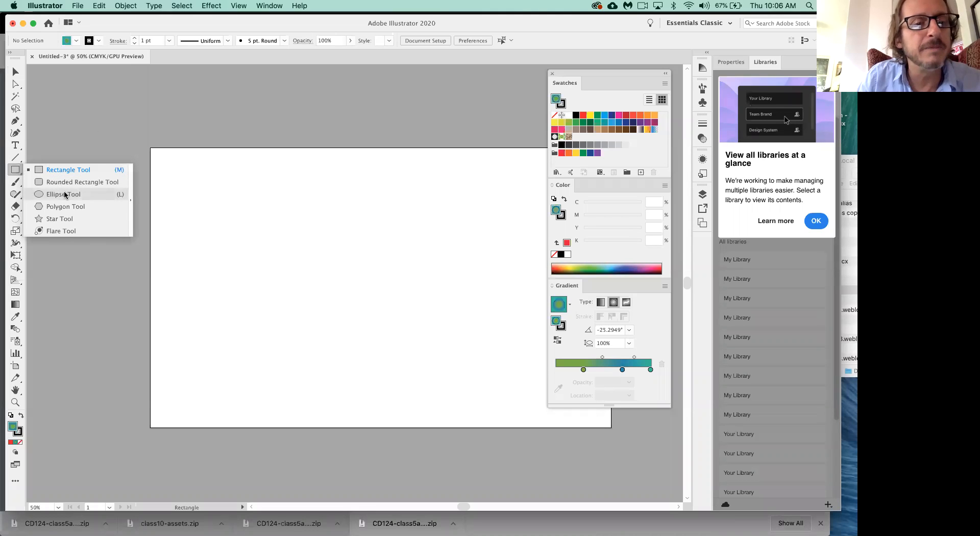
{"action": "mouse_move", "coordinate": [64, 193]}
{"action": "left_mouse_down"}
{"action": "mouse_move", "coordinate": [123, 198]}
{"action": "mouse_move", "coordinate": [61, 196]}
{"action": "left_mouse_up"}
{"action": "left_click_drag", "start_coordinate": [16, 173], "coordinate": [51, 171]}
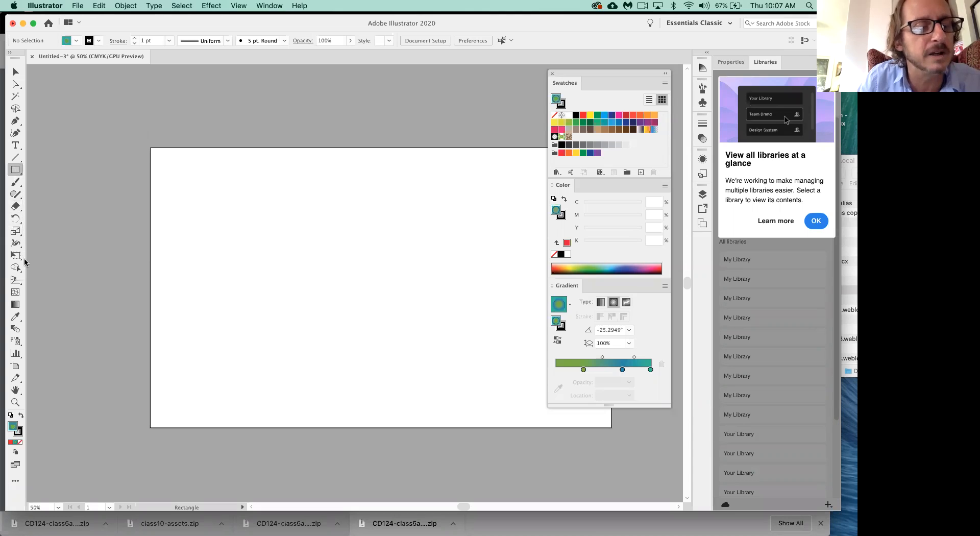
{"action": "left_click", "coordinate": [20, 209]}
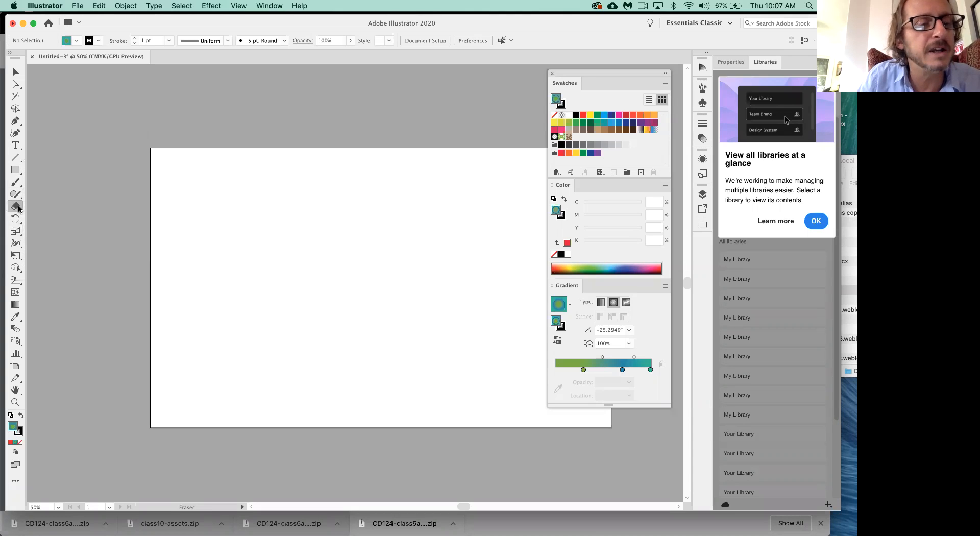
{"action": "left_click", "coordinate": [18, 231]}
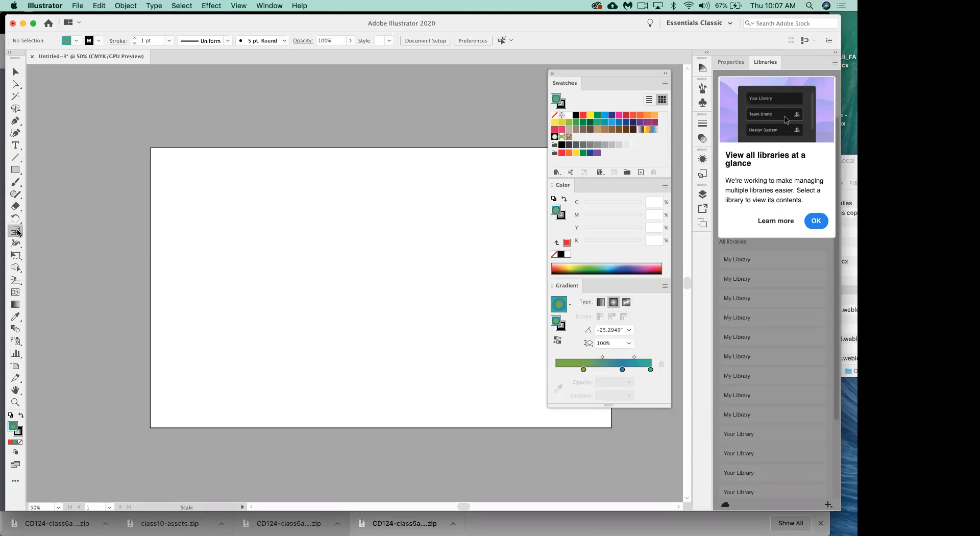
Step: Draw a large ellipse in the artboard's lower middle with the Ellipse tool, and redraw its radial gradient horizontally from left edge to right edge
{"action": "left_click", "coordinate": [15, 170]}
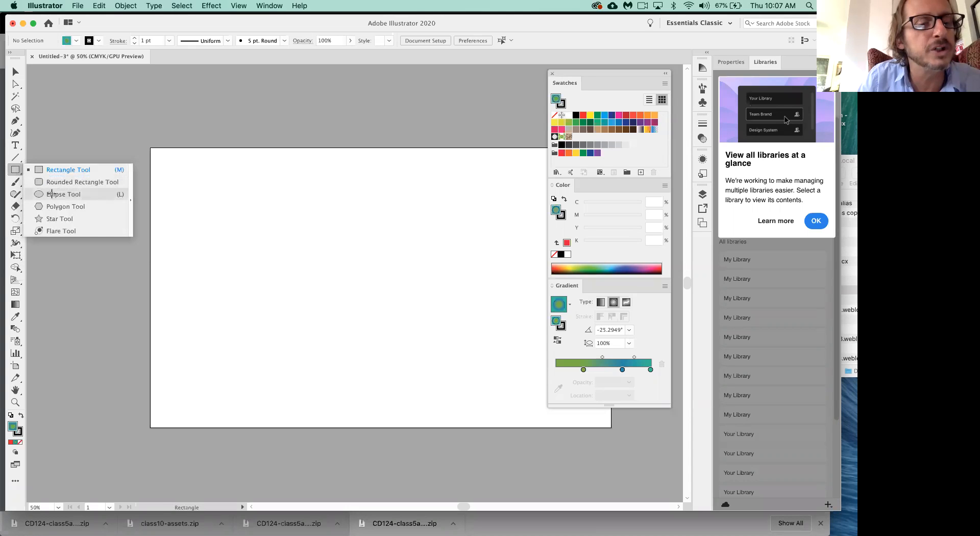
{"action": "left_click", "coordinate": [57, 194]}
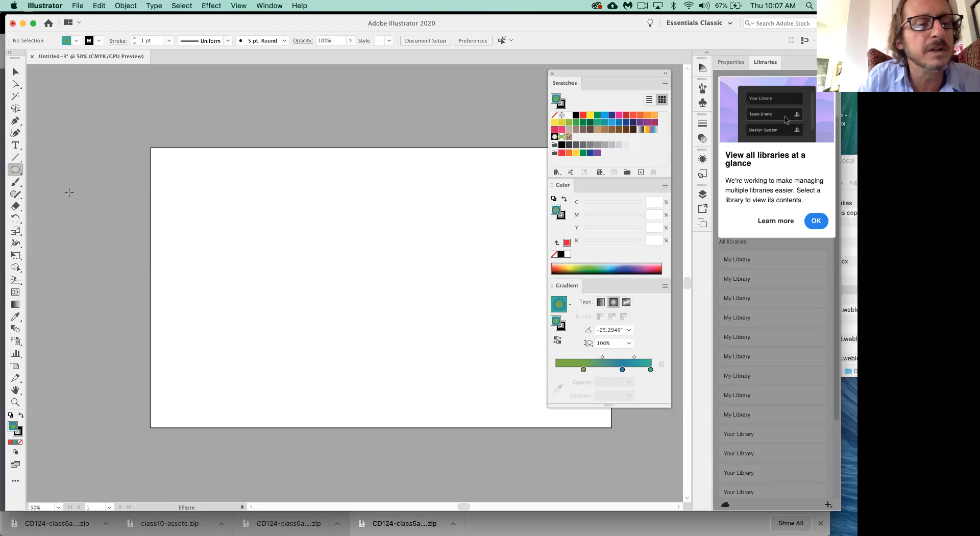
{"action": "left_click_drag", "start_coordinate": [264, 243], "coordinate": [479, 403]}
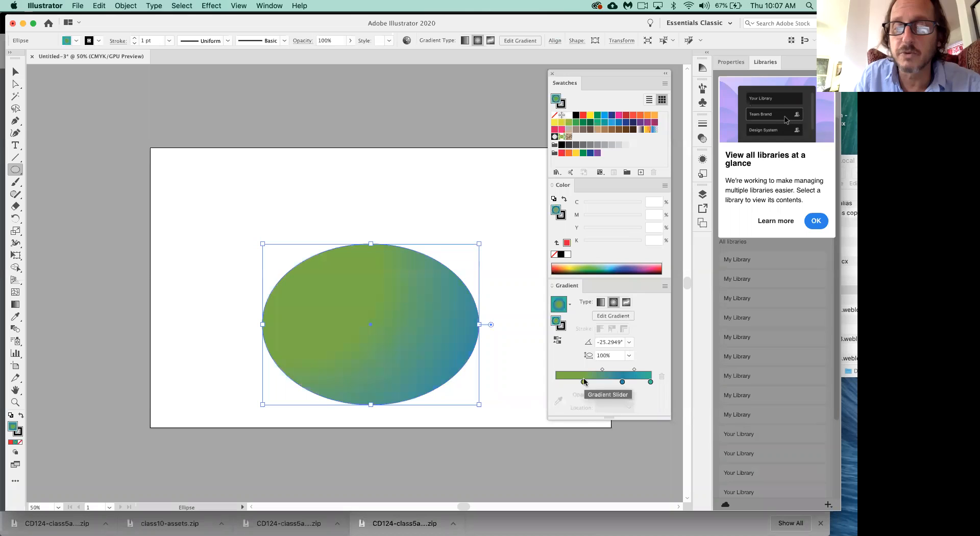
{"action": "left_click", "coordinate": [15, 305]}
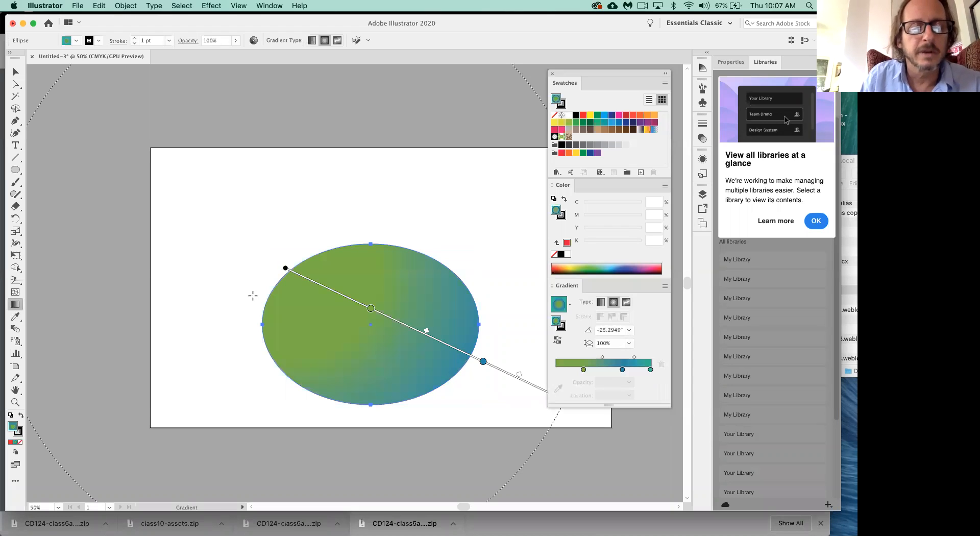
{"action": "mouse_move", "coordinate": [257, 317]}
{"action": "left_mouse_down"}
{"action": "mouse_move", "coordinate": [479, 322]}
{"action": "mouse_move", "coordinate": [473, 317]}
{"action": "left_mouse_up"}
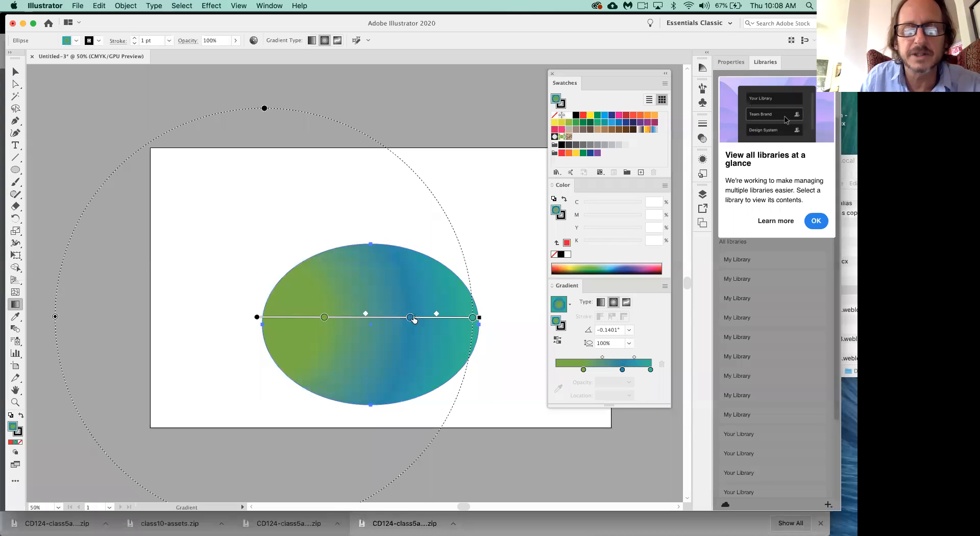
Step: Move the green color stop to about 0.3% of the ellipse's gradient, and remove the blue stop after centering it at about 50%
{"action": "left_click", "coordinate": [324, 317]}
{"action": "left_click_drag", "start_coordinate": [324, 317], "coordinate": [265, 318]}
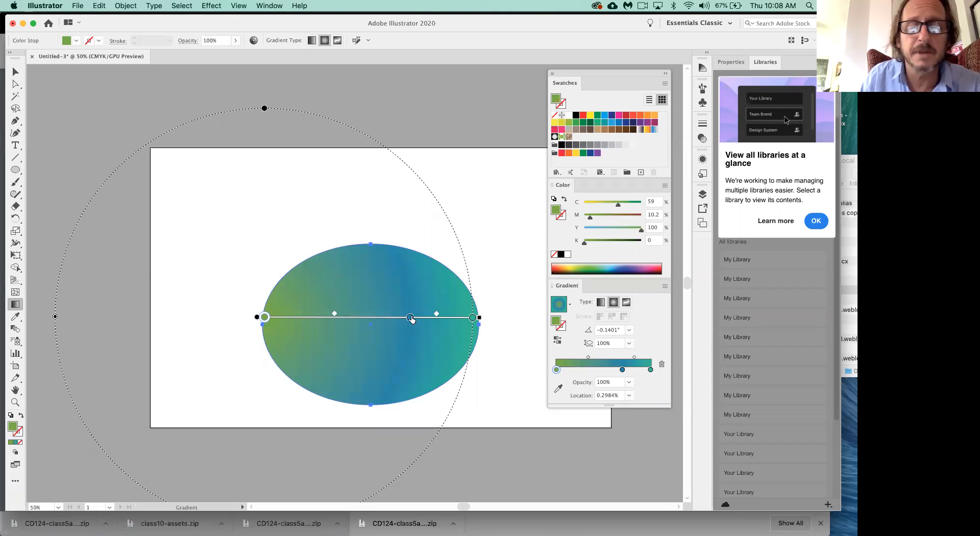
{"action": "left_click_drag", "start_coordinate": [411, 318], "coordinate": [369, 318]}
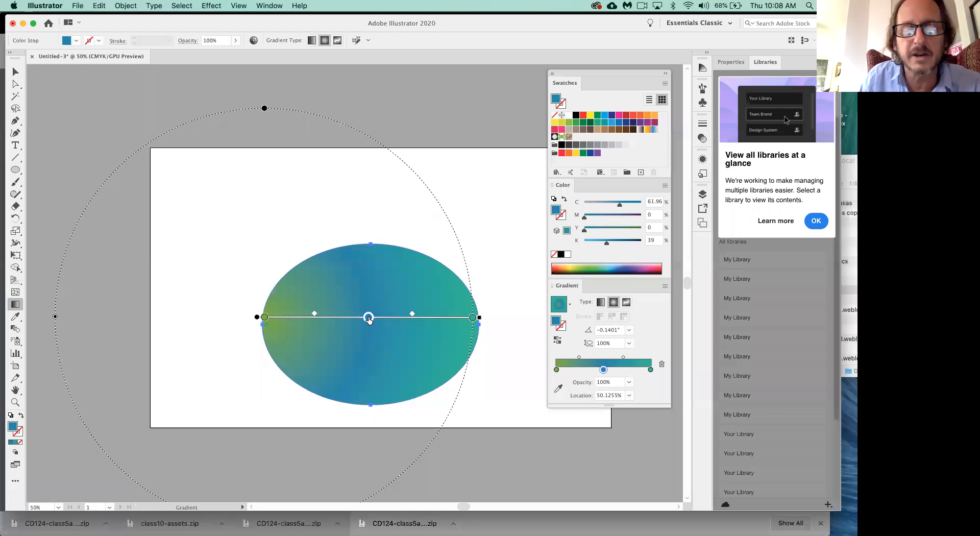
{"action": "left_click_drag", "start_coordinate": [368, 319], "coordinate": [373, 359]}
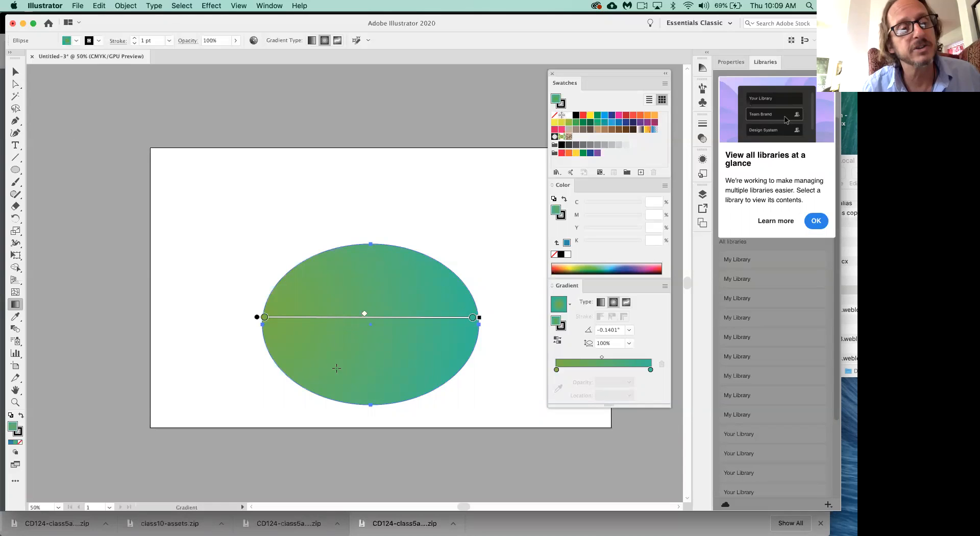
Step: Recolor the gradient's green start stop to yellow (C=6.27 M=0 Y=90.59 K=0)
{"action": "double_click", "coordinate": [265, 317]}
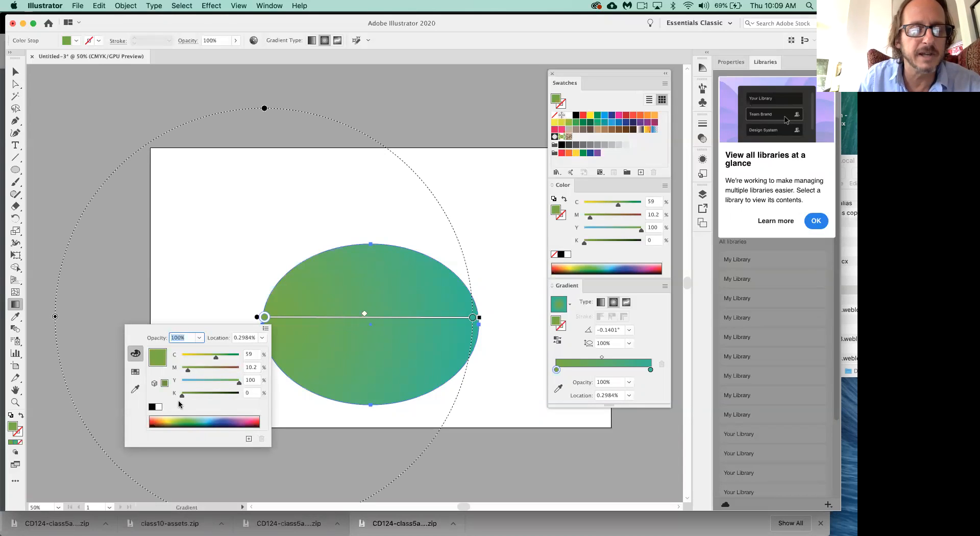
{"action": "left_click", "coordinate": [168, 418]}
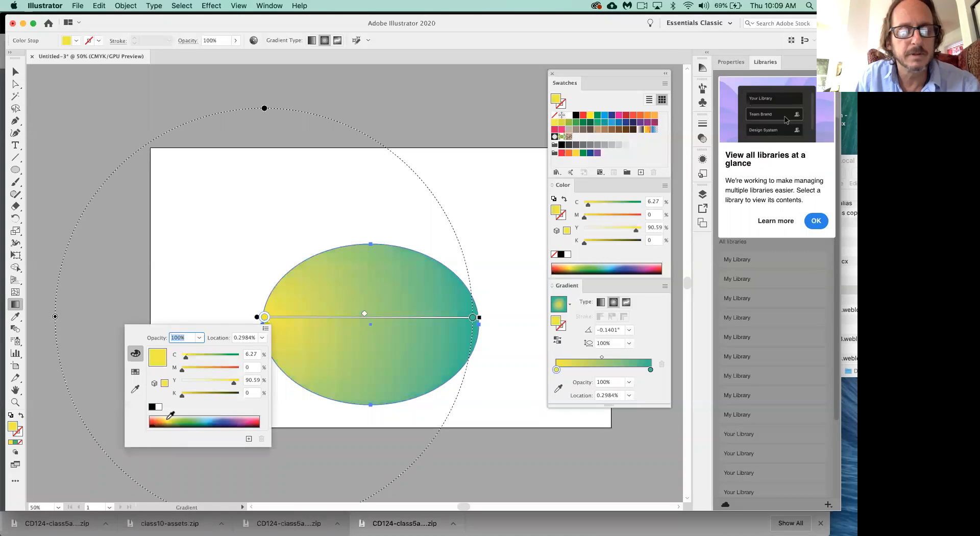
{"action": "key", "text": "Escape"}
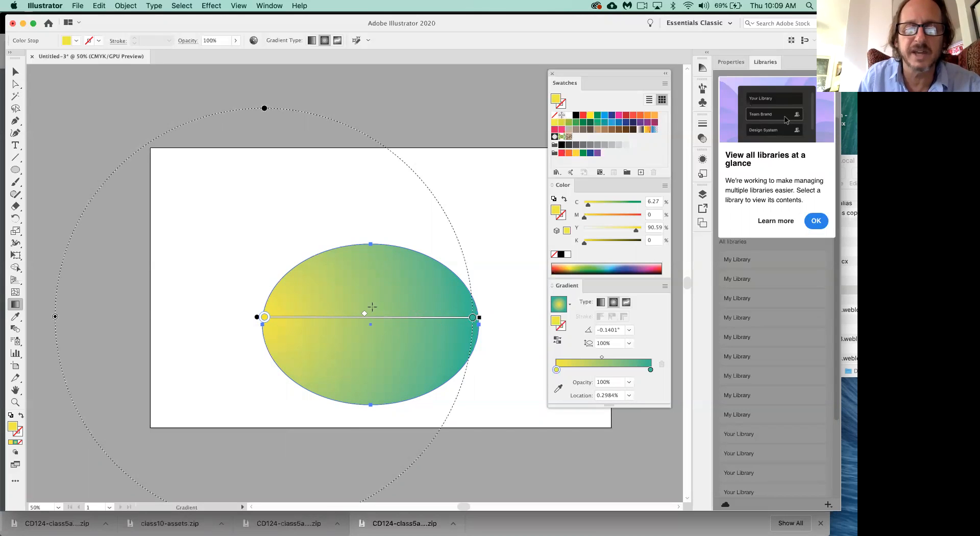
Step: Recolor the gradient's end stop to dark teal (C=93 M=32 Y=56 K=41) and shift the gradient midpoint toward that stop
{"action": "double_click", "coordinate": [473, 319]}
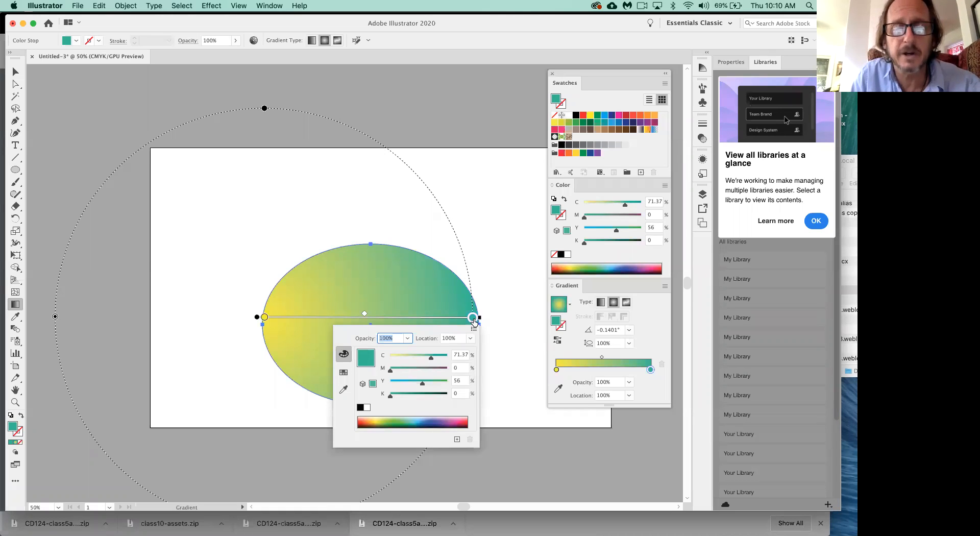
{"action": "left_click_drag", "start_coordinate": [432, 357], "coordinate": [408, 373]}
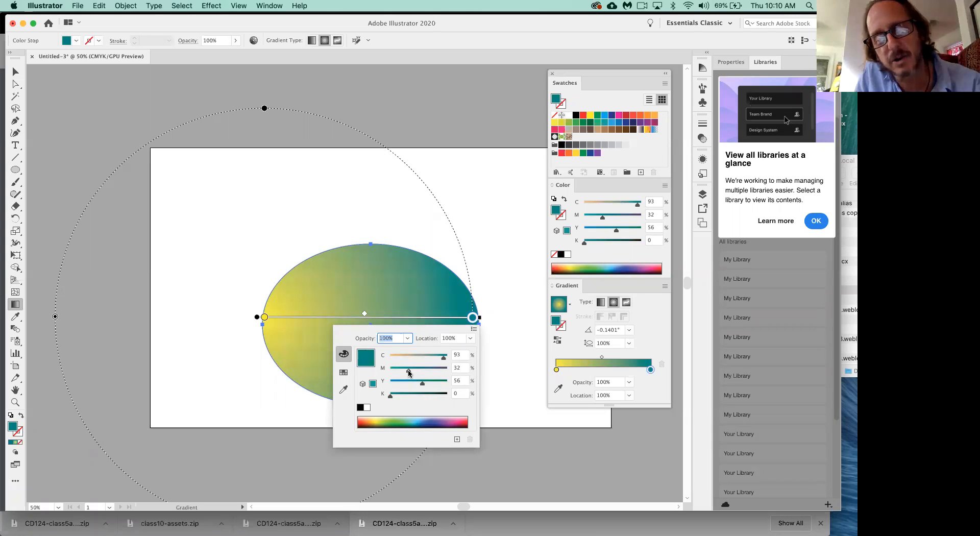
{"action": "left_click_drag", "start_coordinate": [390, 395], "coordinate": [414, 397]}
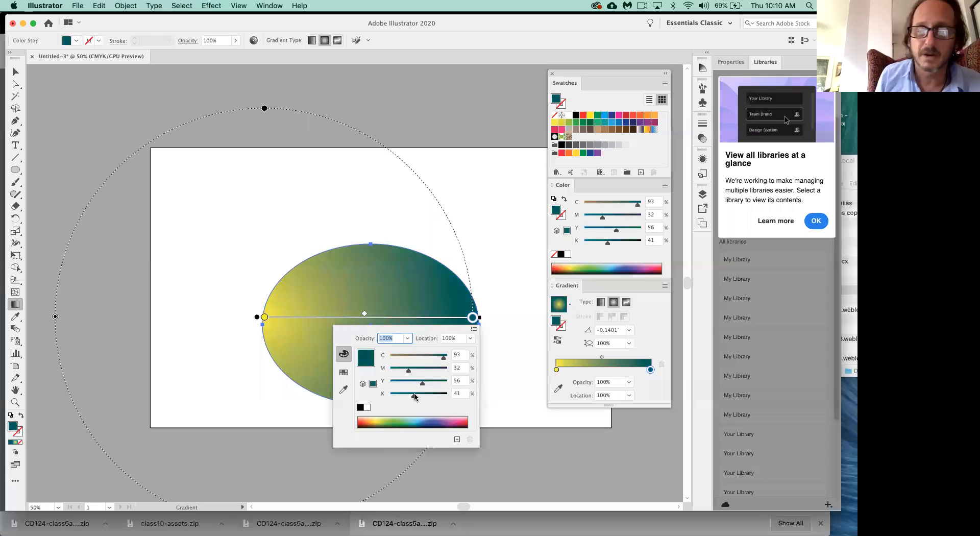
{"action": "left_click", "coordinate": [257, 301]}
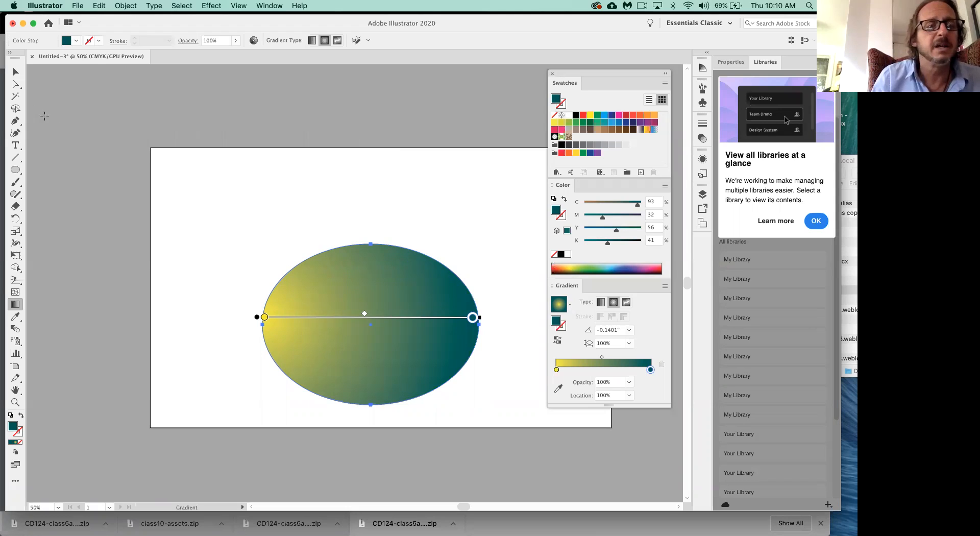
{"action": "mouse_move", "coordinate": [389, 316]}
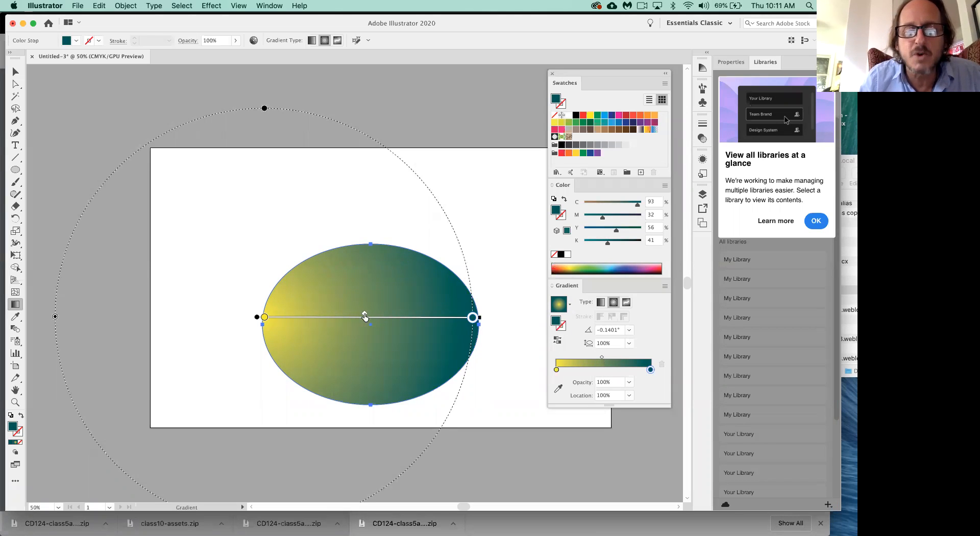
{"action": "left_click_drag", "start_coordinate": [364, 315], "coordinate": [405, 317]}
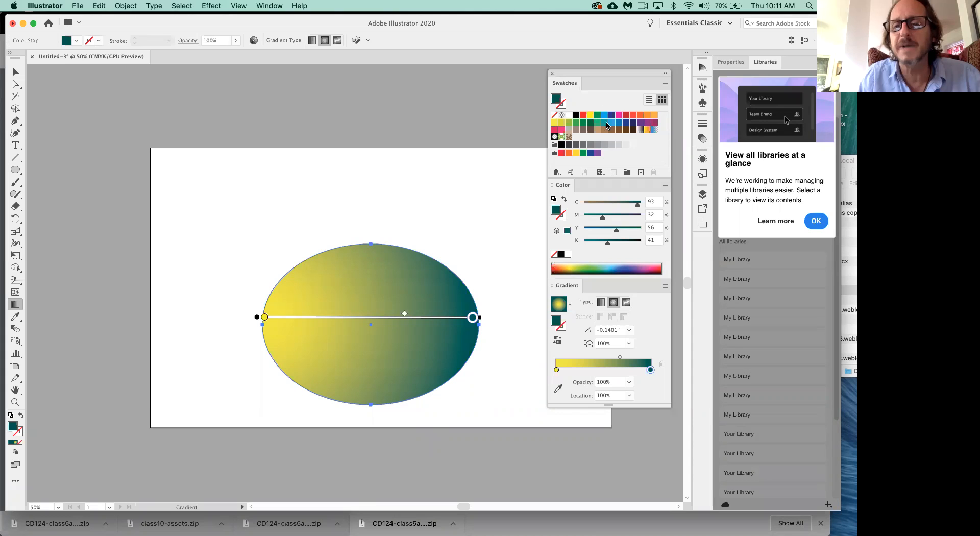
Step: Try to add the selected stop's dark teal (C=93 M=32 Y=56 K=41) as a global process swatch, and undo it
{"action": "left_click", "coordinate": [642, 174]}
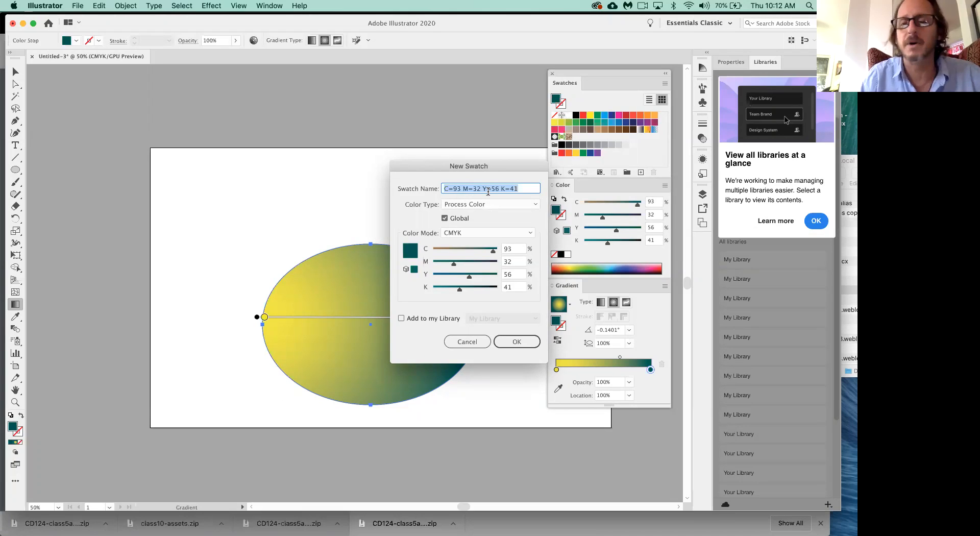
{"action": "left_click", "coordinate": [519, 344]}
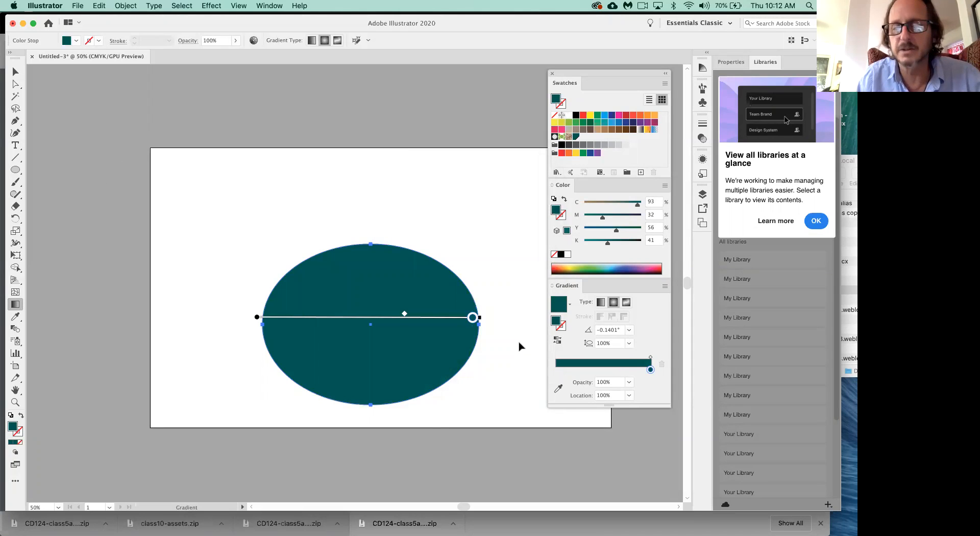
{"action": "key", "text": "v"}
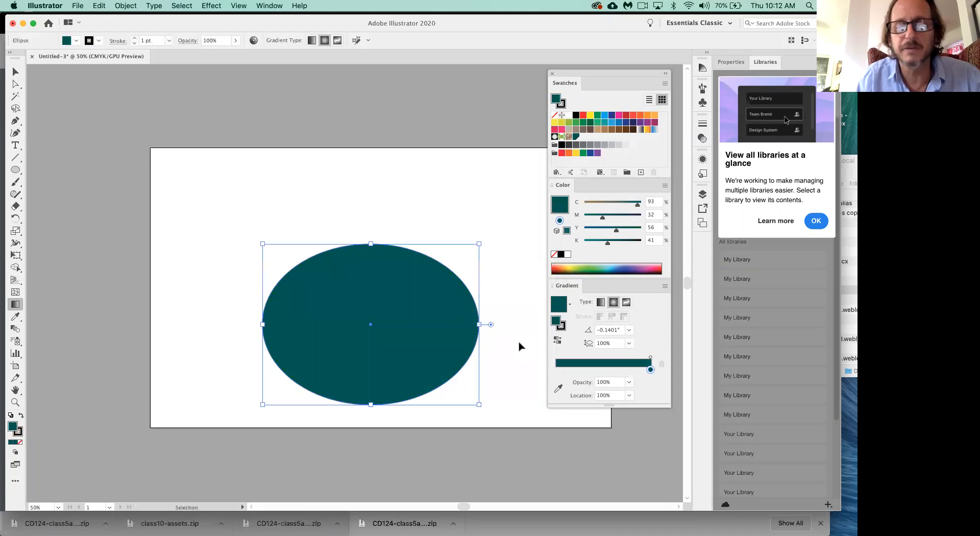
{"action": "key", "text": "period"}
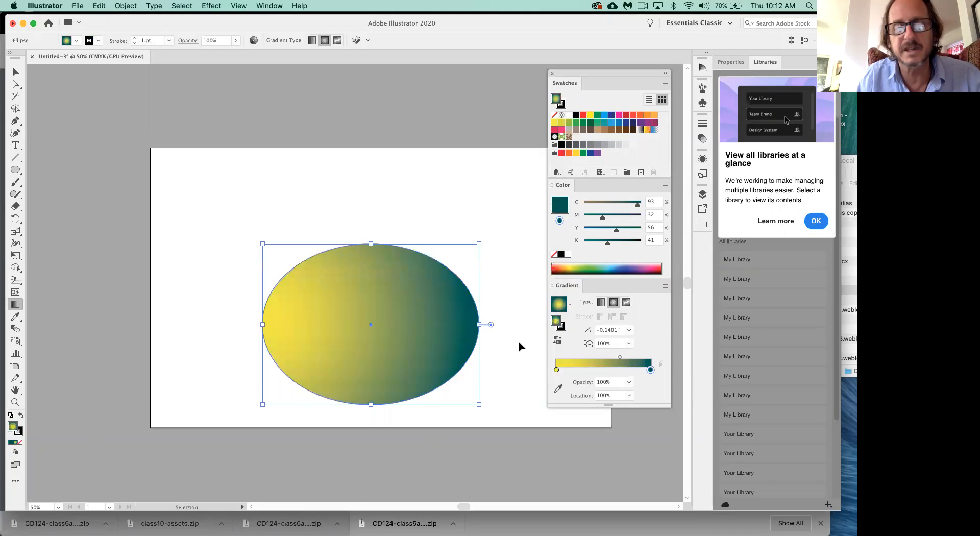
Step: Save the ellipse's yellow-to-teal radial gradient as a new swatch
{"action": "key", "text": "g"}
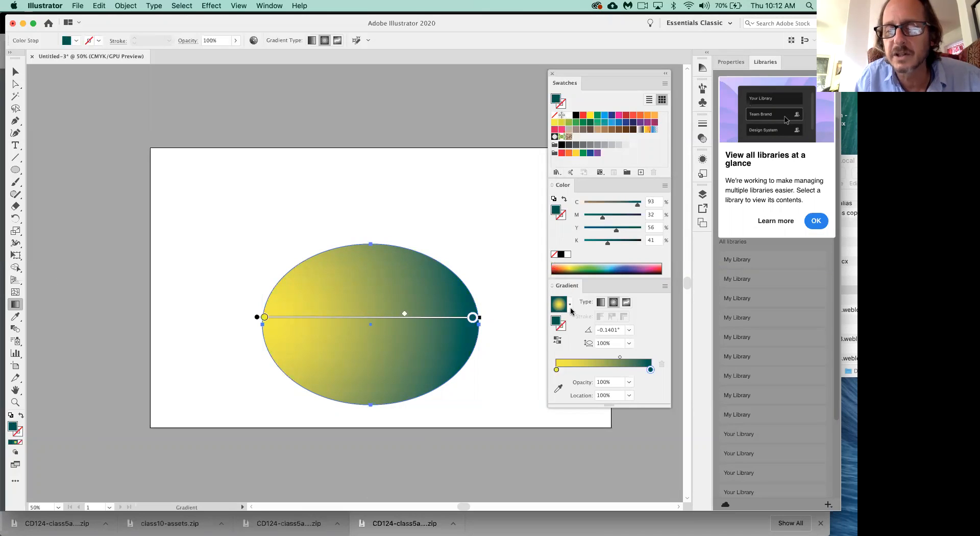
{"action": "left_click", "coordinate": [571, 305]}
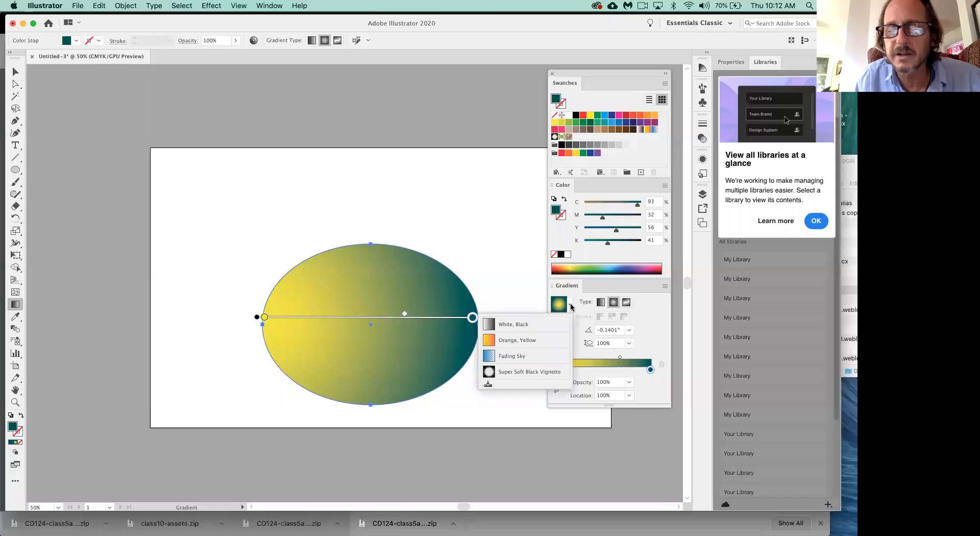
{"action": "left_click", "coordinate": [571, 306]}
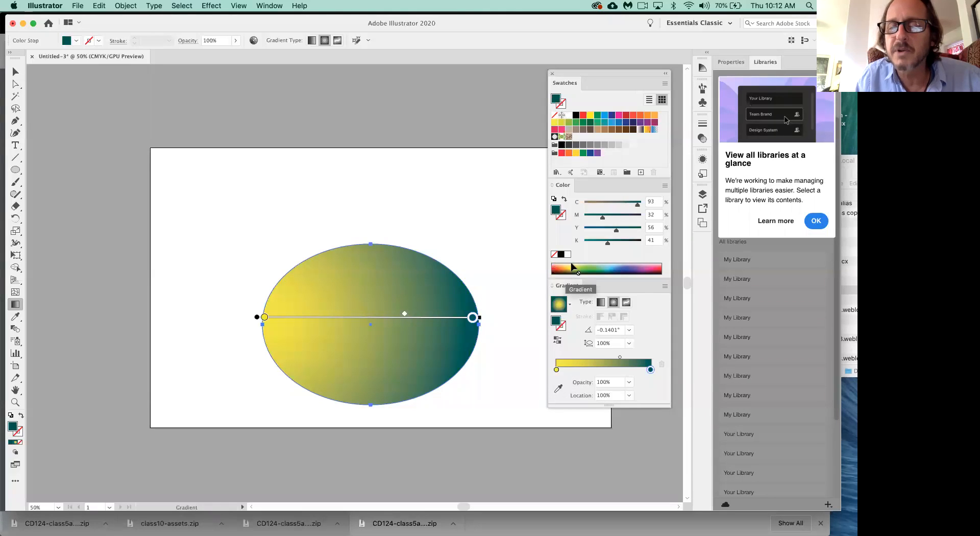
{"action": "left_click_drag", "start_coordinate": [603, 200], "coordinate": [632, 158]}
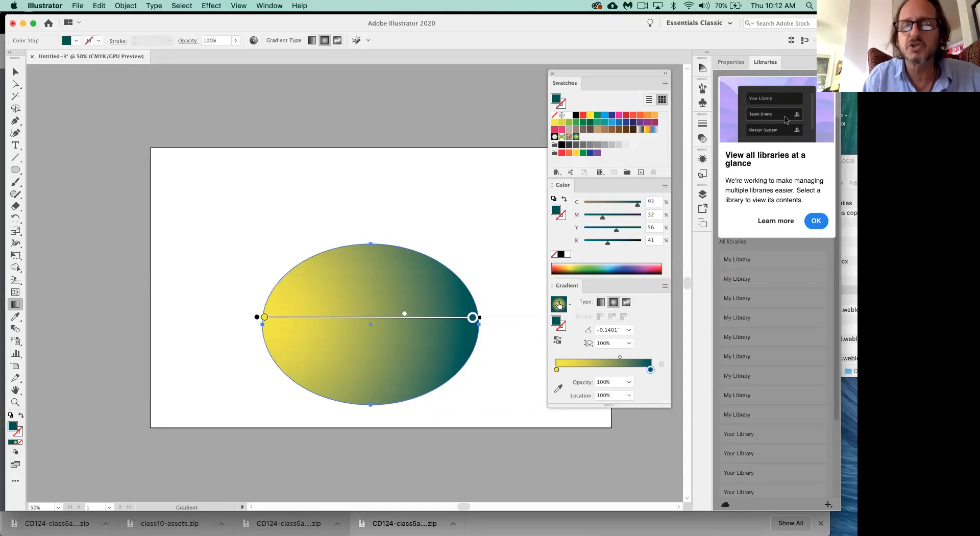
{"action": "left_click_drag", "start_coordinate": [514, 261], "coordinate": [600, 138]}
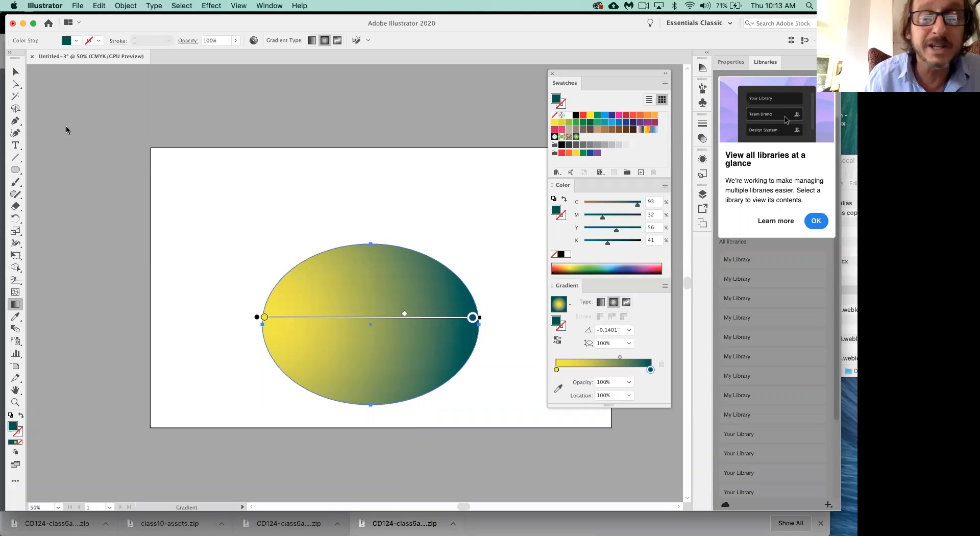
Step: Try a flatter ellipse at the large ellipse's upper edge, narrowed from both sides, and delete it
{"action": "left_click", "coordinate": [15, 170]}
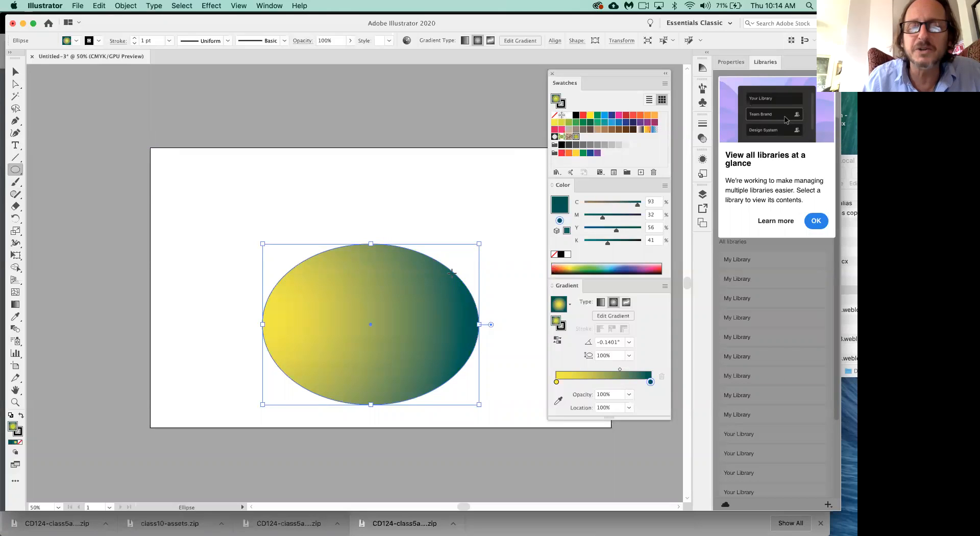
{"action": "mouse_move", "coordinate": [453, 272]}
{"action": "left_mouse_down"}
{"action": "mouse_move", "coordinate": [284, 308]}
{"action": "mouse_move", "coordinate": [273, 336]}
{"action": "left_mouse_up"}
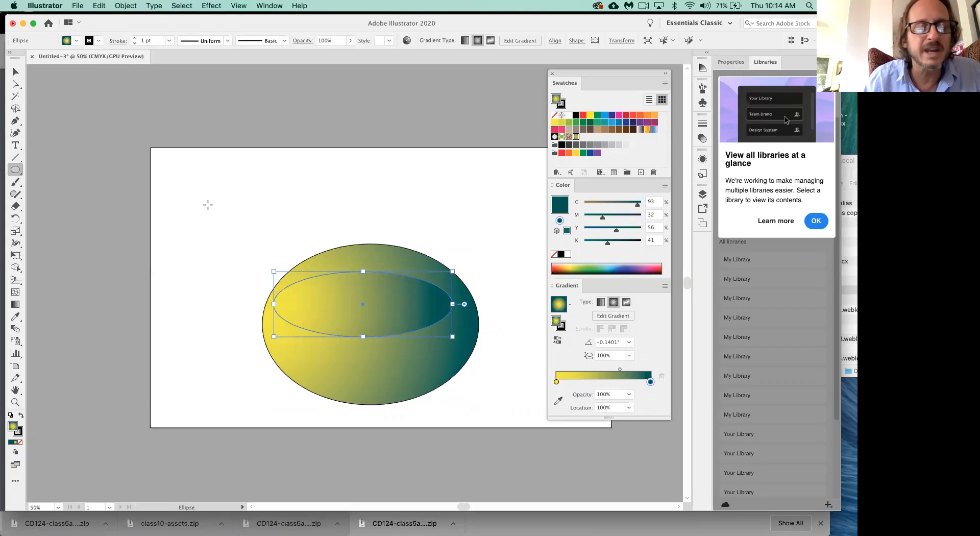
{"action": "left_click", "coordinate": [14, 73]}
{"action": "left_click_drag", "start_coordinate": [334, 288], "coordinate": [345, 262]}
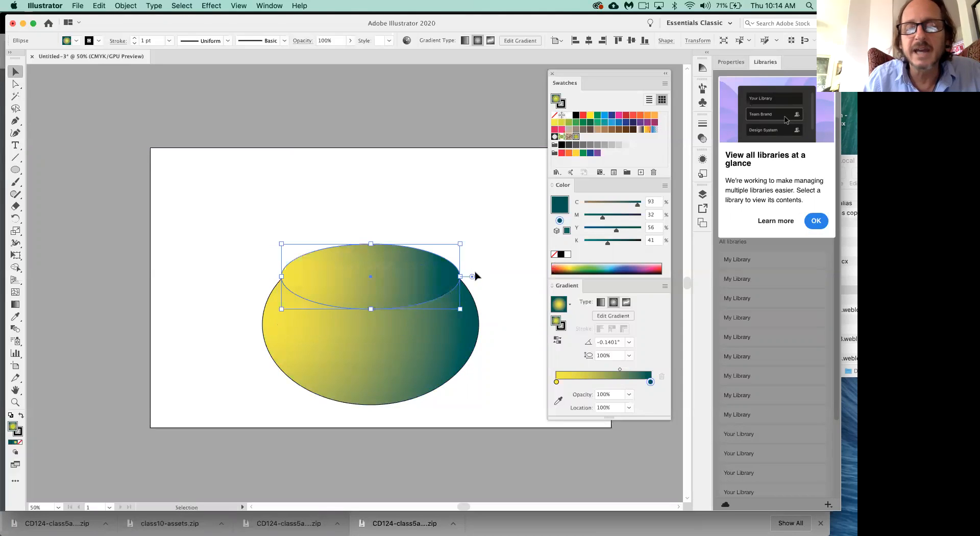
{"action": "left_click_drag", "start_coordinate": [463, 276], "coordinate": [444, 276]}
{"action": "left_click_drag", "start_coordinate": [281, 276], "coordinate": [301, 276]}
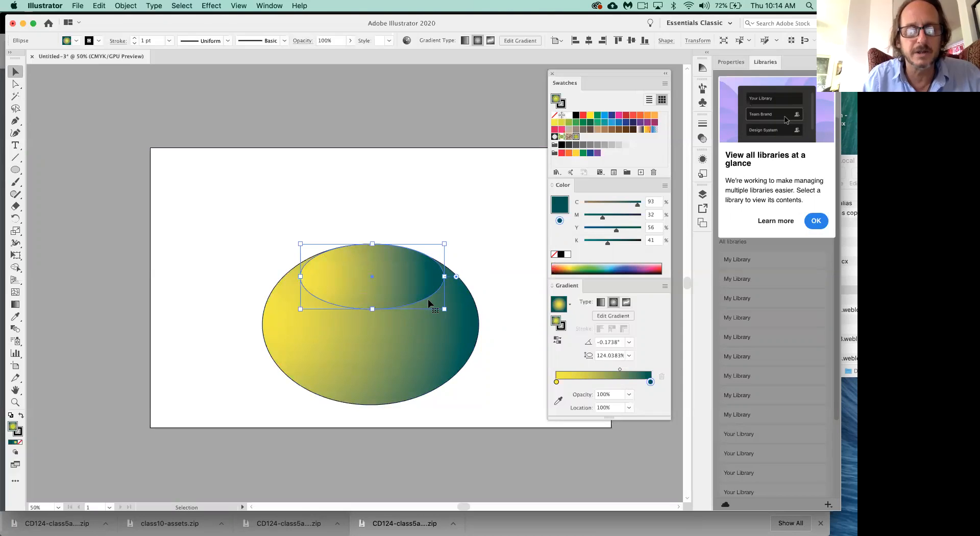
{"action": "key", "text": "Delete"}
Step: Draw a flat ellipse about 5.69 by 1.61 in, narrow it, and place it as an opening at the large ellipse's upper edge
{"action": "left_click", "coordinate": [16, 171]}
{"action": "left_click_drag", "start_coordinate": [281, 280], "coordinate": [468, 333]}
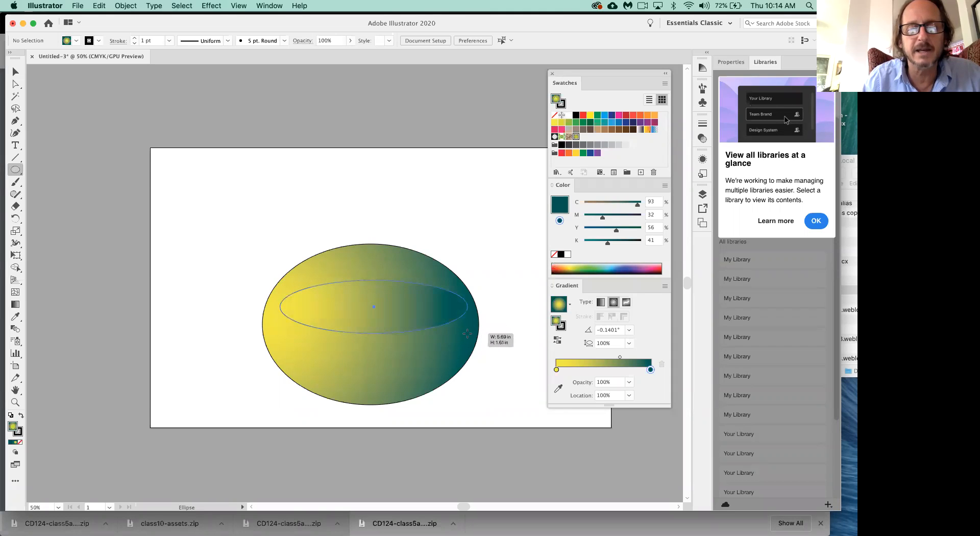
{"action": "left_click", "coordinate": [14, 71]}
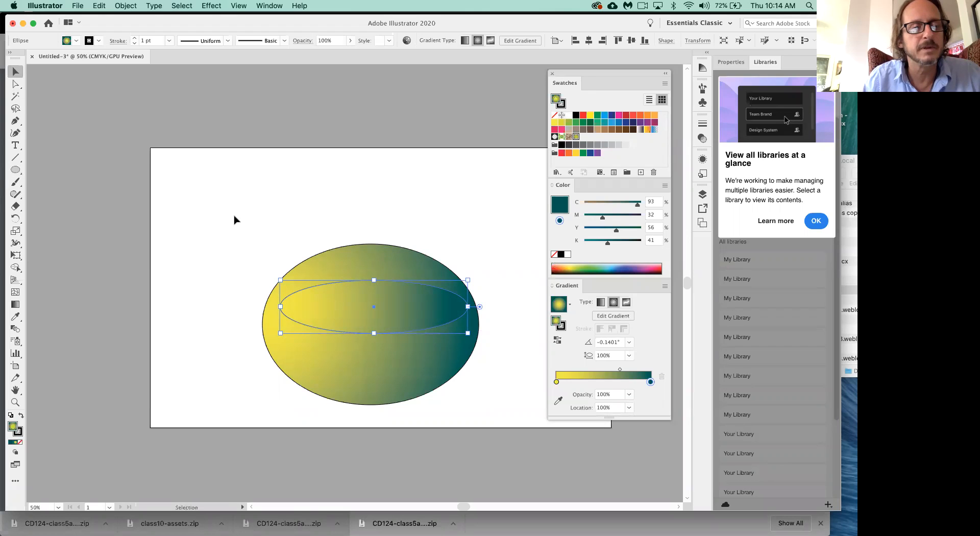
{"action": "left_click_drag", "start_coordinate": [418, 307], "coordinate": [443, 280]}
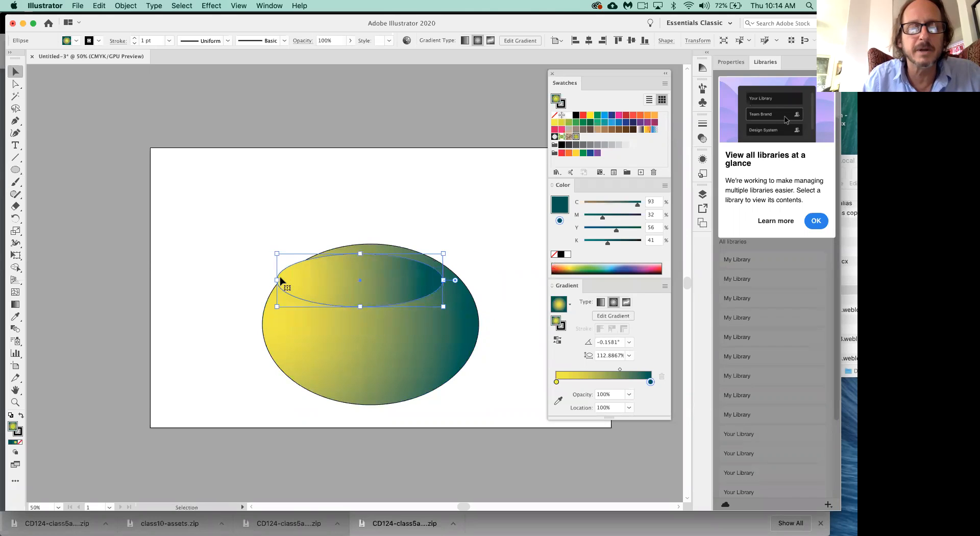
{"action": "left_click_drag", "start_coordinate": [276, 280], "coordinate": [303, 280]}
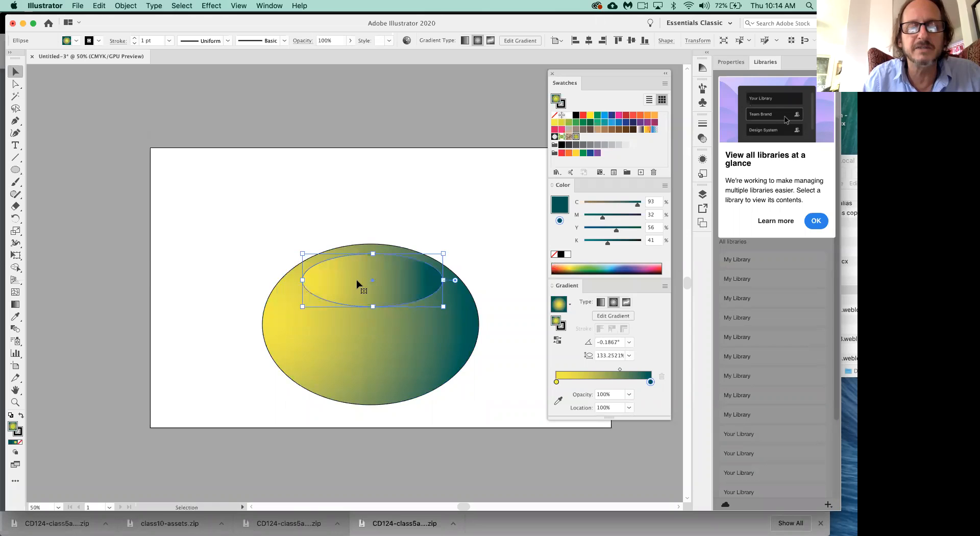
{"action": "left_click_drag", "start_coordinate": [361, 278], "coordinate": [362, 272]}
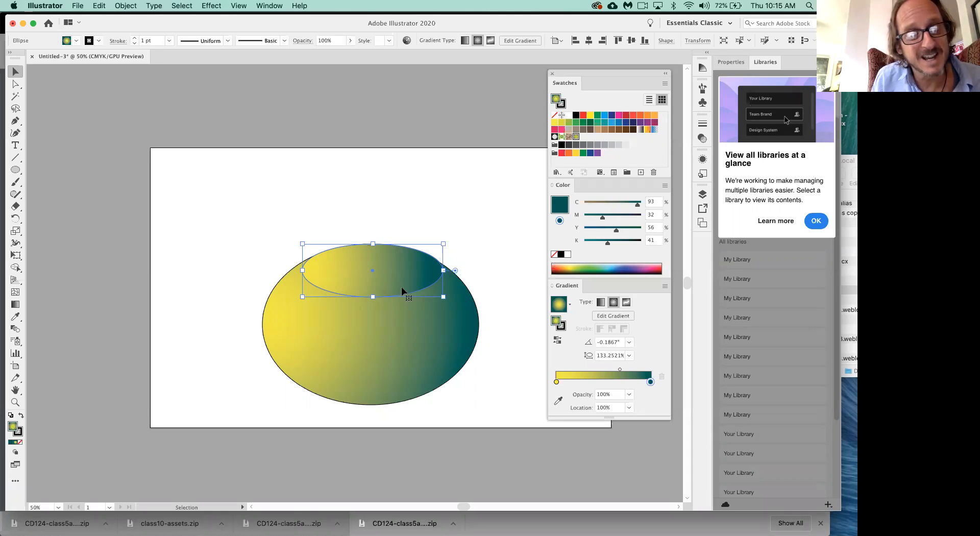
Step: Redirect the small ellipse's radial gradient from yellow at its right end to dark teal at its left end, with an angle of about -179°
{"action": "left_click", "coordinate": [15, 305]}
{"action": "mouse_move", "coordinate": [259, 267]}
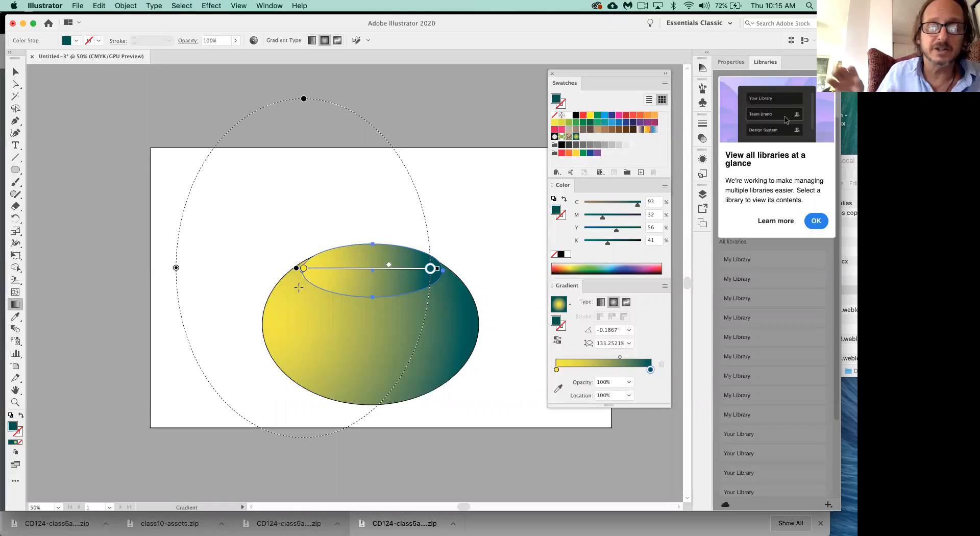
{"action": "mouse_move", "coordinate": [316, 264]}
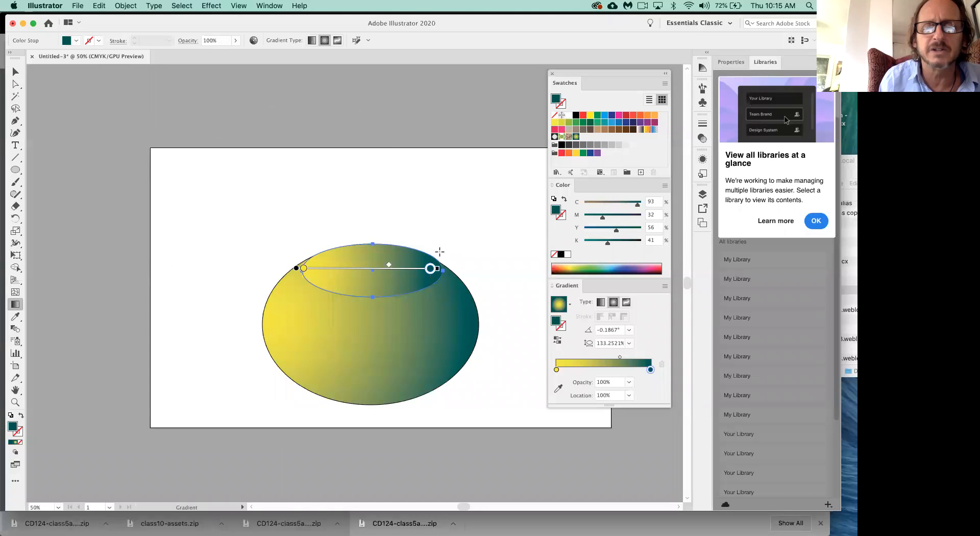
{"action": "left_click_drag", "start_coordinate": [439, 251], "coordinate": [309, 255]}
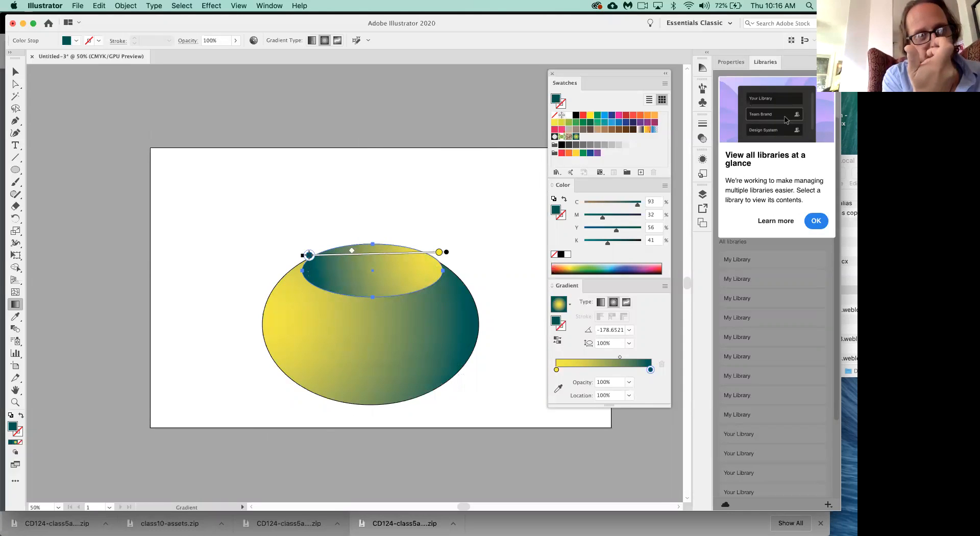
{"action": "mouse_move", "coordinate": [315, 273]}
{"action": "left_mouse_down"}
{"action": "mouse_move", "coordinate": [391, 273]}
{"action": "mouse_move", "coordinate": [355, 249]}
{"action": "mouse_move", "coordinate": [355, 261]}
{"action": "left_mouse_up"}
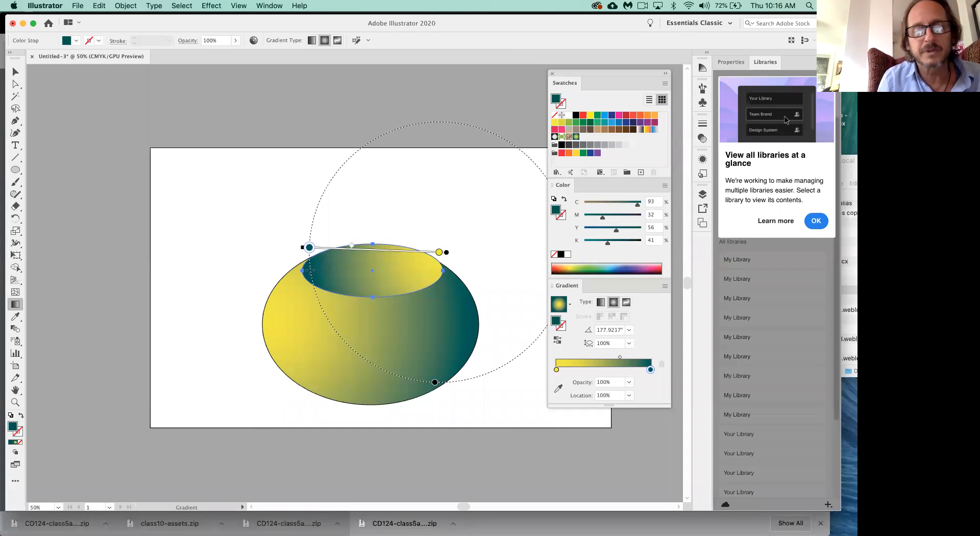
{"action": "left_click_drag", "start_coordinate": [301, 274], "coordinate": [431, 275]}
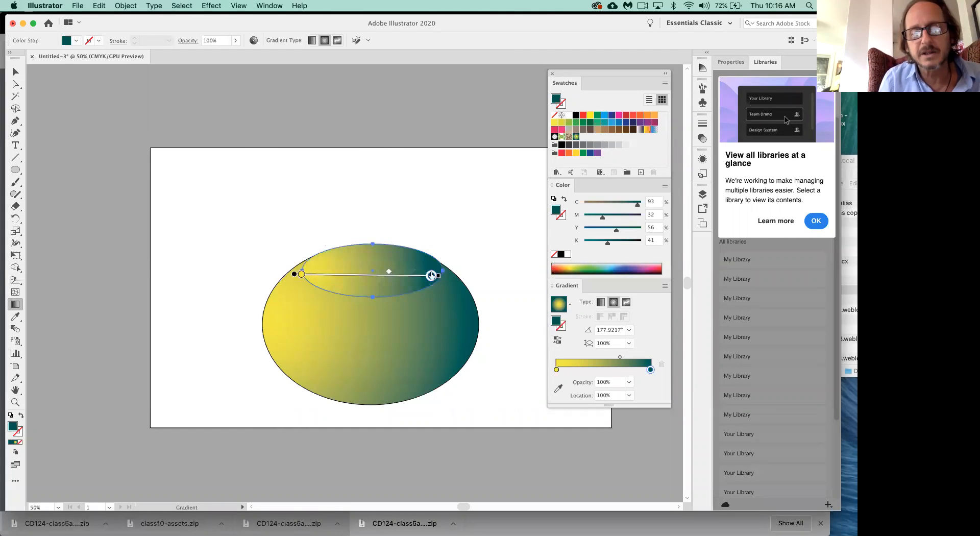
{"action": "left_click_drag", "start_coordinate": [462, 247], "coordinate": [322, 248]}
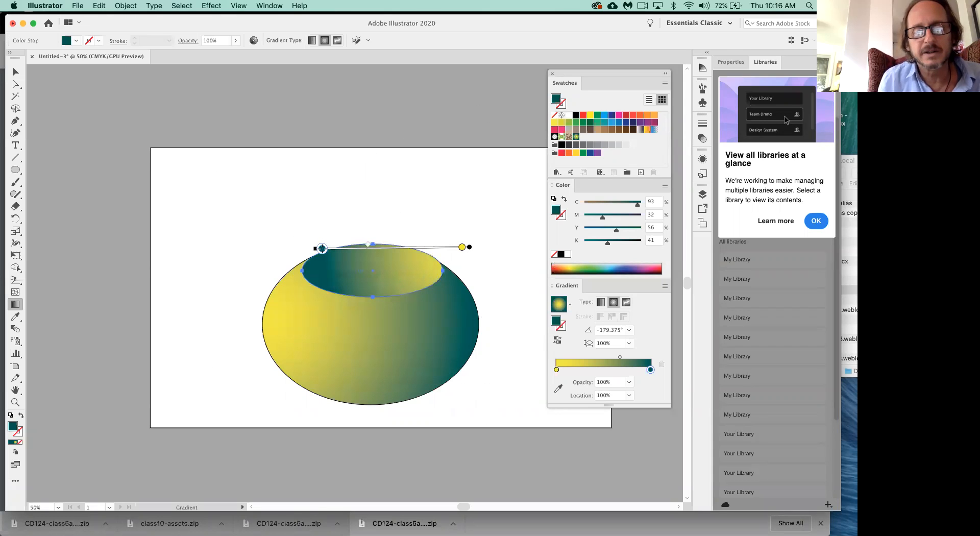
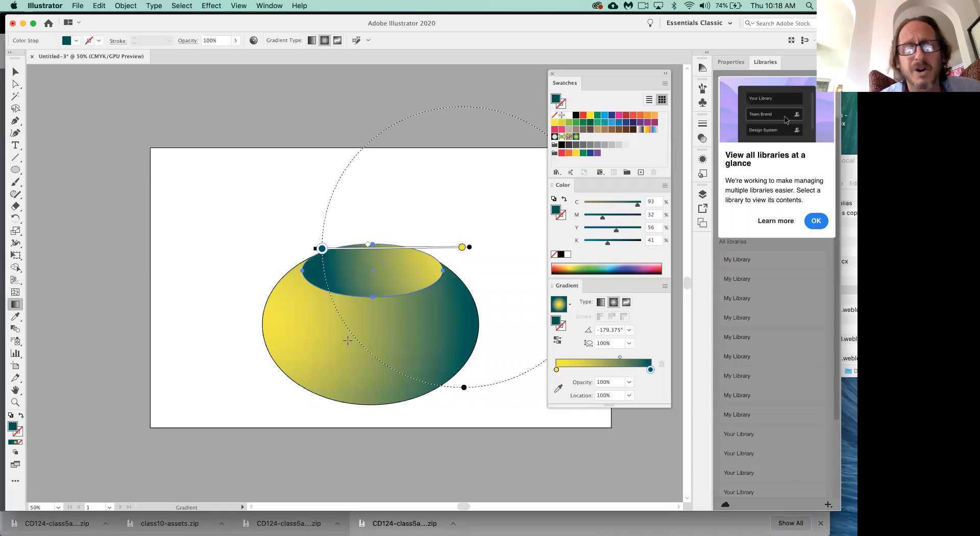
Step: Remove the stroke from both ellipses of the pot
{"action": "left_click", "coordinate": [17, 71]}
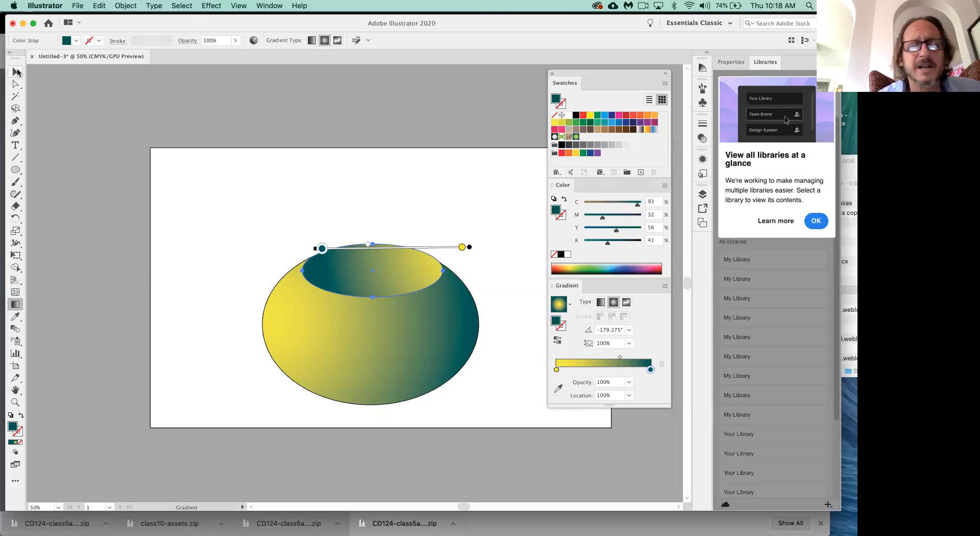
{"action": "left_click", "coordinate": [284, 197]}
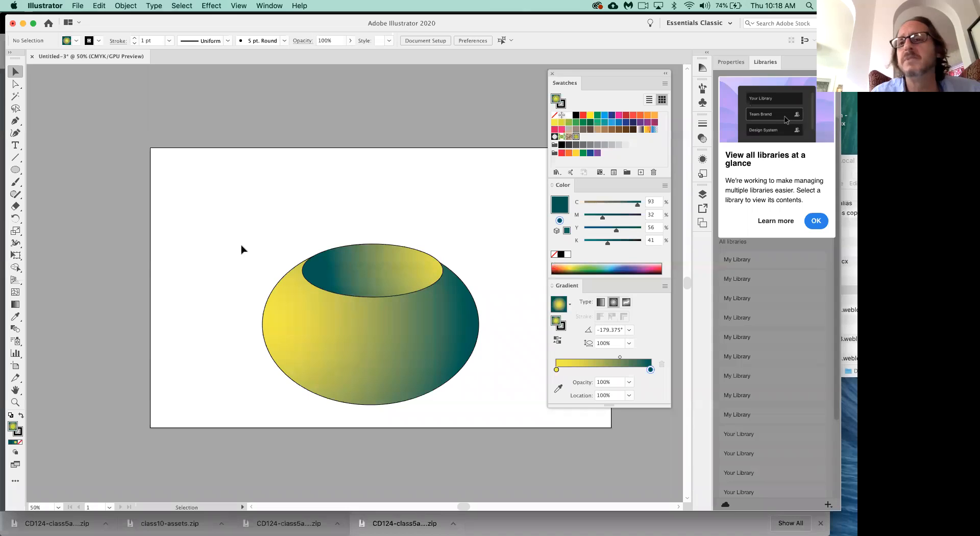
{"action": "left_click_drag", "start_coordinate": [231, 208], "coordinate": [512, 420]}
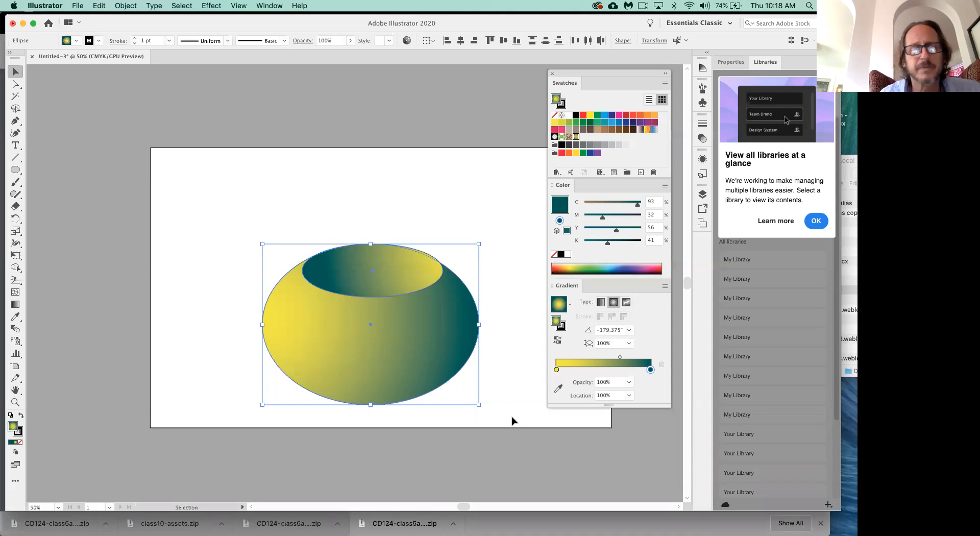
{"action": "left_click", "coordinate": [18, 432]}
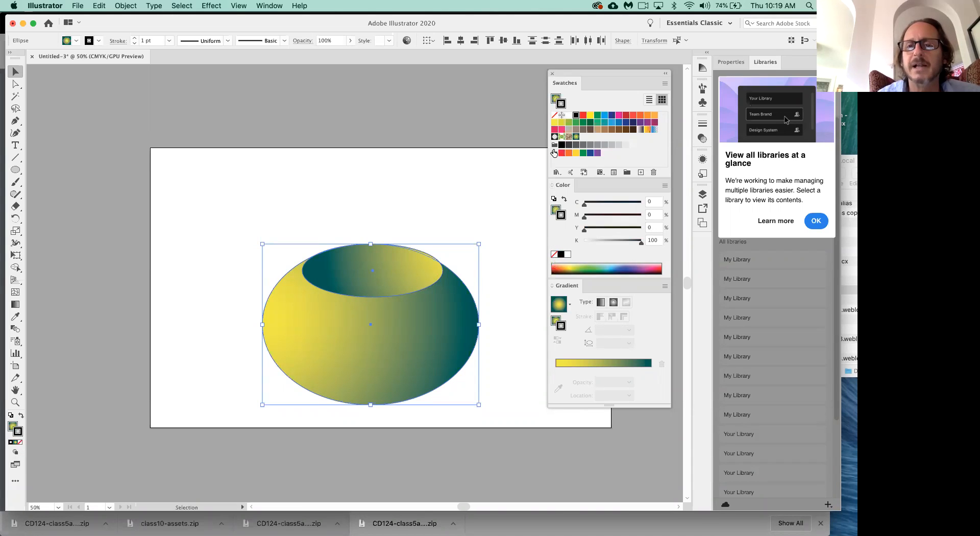
{"action": "left_click", "coordinate": [554, 121]}
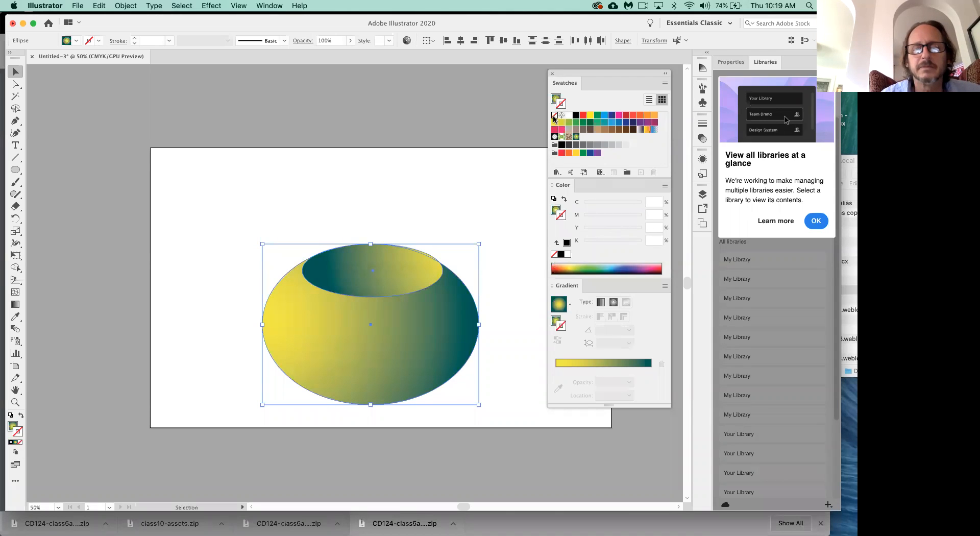
{"action": "left_click", "coordinate": [455, 196]}
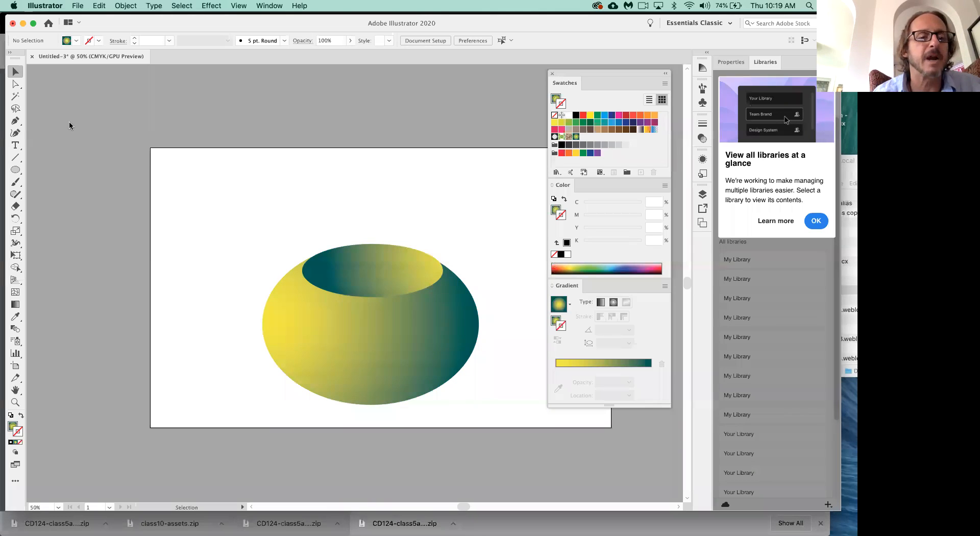
Step: Draw a large background rectangle, send it behind both ellipses, and shift it slightly up and left on the artboard
{"action": "left_click_drag", "start_coordinate": [15, 170], "coordinate": [39, 169]}
{"action": "mouse_move", "coordinate": [203, 173]}
{"action": "left_mouse_down"}
{"action": "mouse_move", "coordinate": [269, 245]}
{"action": "mouse_move", "coordinate": [574, 430]}
{"action": "left_mouse_up"}
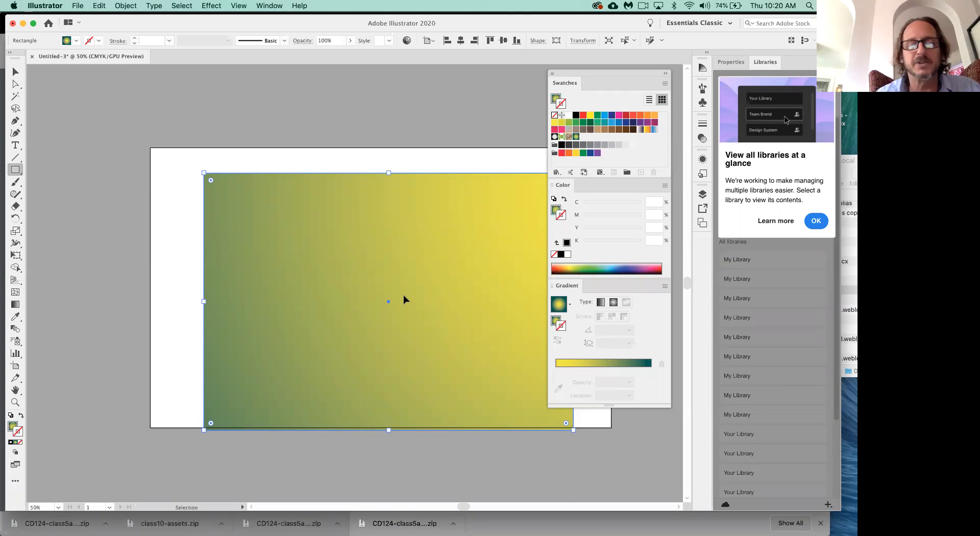
{"action": "key", "text": "super+bracketleft"}
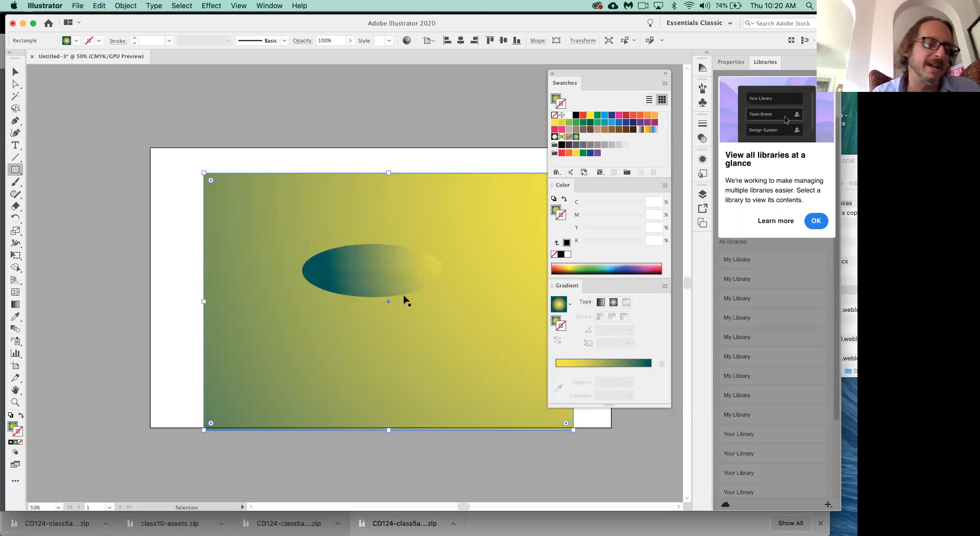
{"action": "key", "text": "super+bracketleft"}
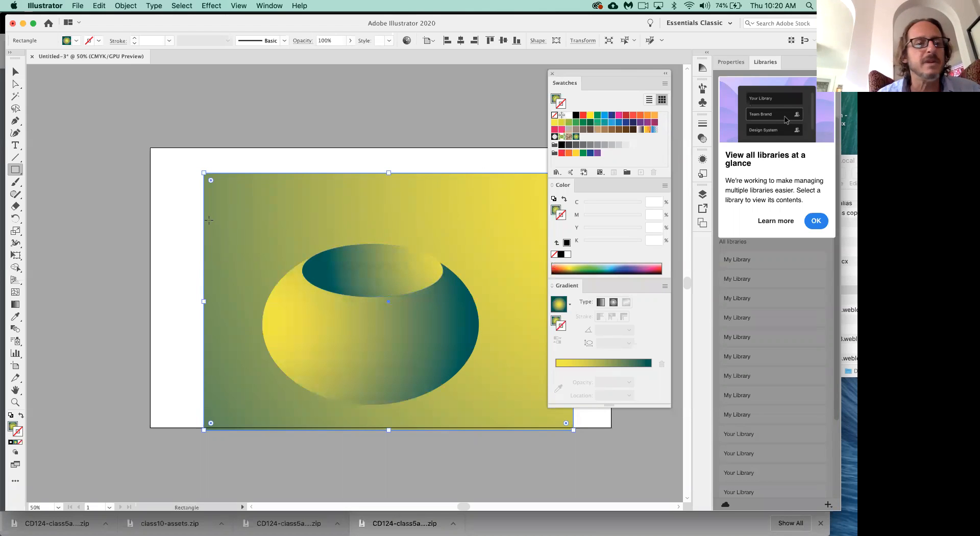
{"action": "left_click", "coordinate": [15, 72]}
{"action": "left_click_drag", "start_coordinate": [291, 192], "coordinate": [262, 184]}
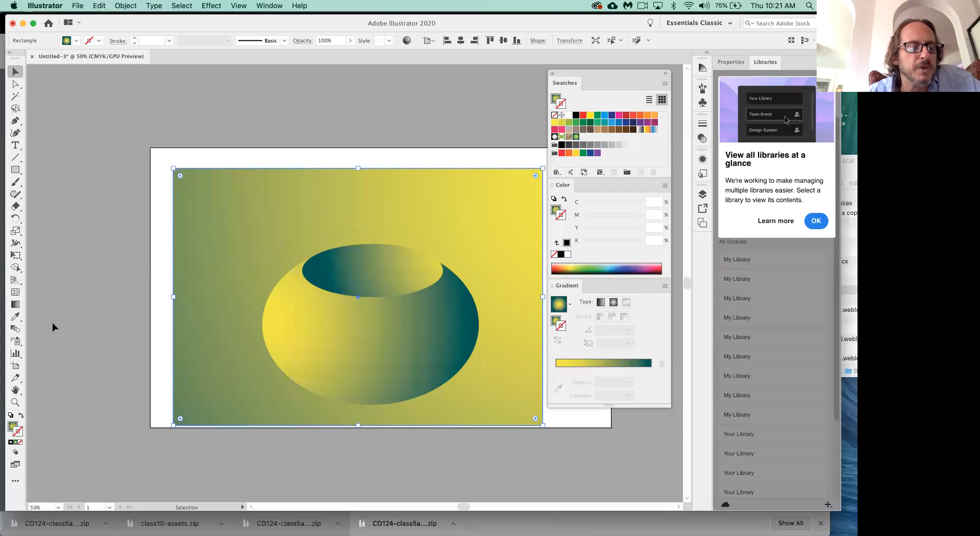
Step: Try diagonal radial gradient directions on the background rectangle's fill, at angles of about -28° and -155°
{"action": "left_click", "coordinate": [16, 306]}
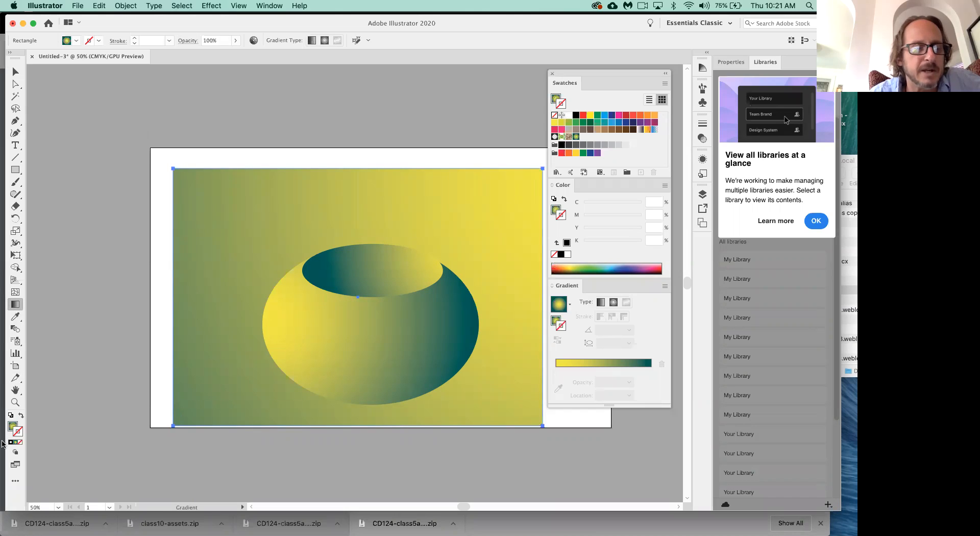
{"action": "left_click", "coordinate": [13, 426]}
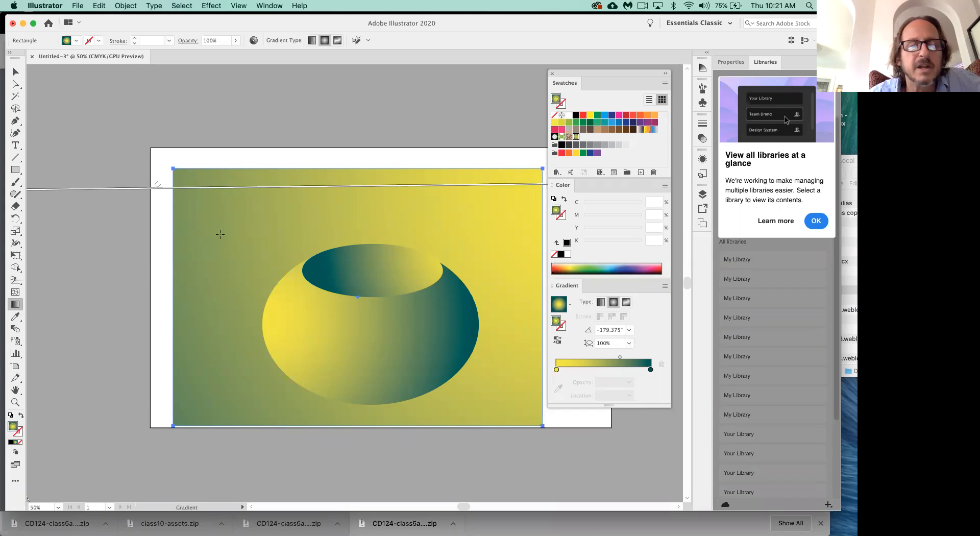
{"action": "left_click_drag", "start_coordinate": [188, 233], "coordinate": [378, 334]}
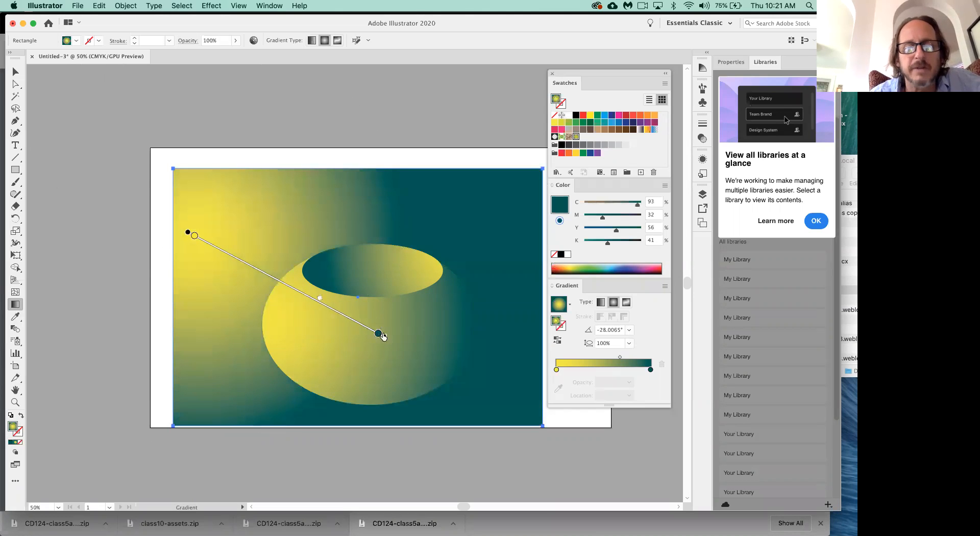
{"action": "left_click_drag", "start_coordinate": [583, 77], "coordinate": [701, 93]}
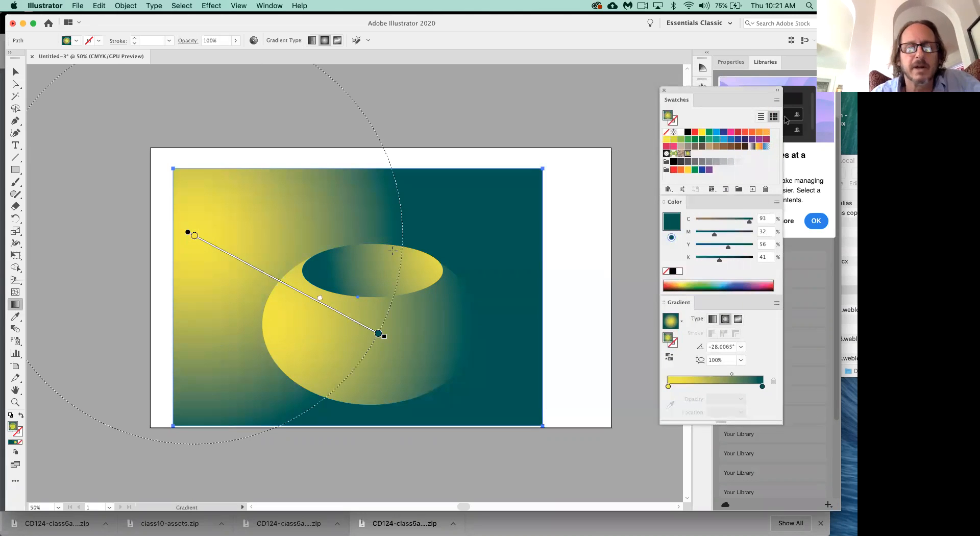
{"action": "mouse_move", "coordinate": [509, 216]}
{"action": "left_mouse_down"}
{"action": "mouse_move", "coordinate": [317, 265]}
{"action": "mouse_move", "coordinate": [192, 364]}
{"action": "left_mouse_up"}
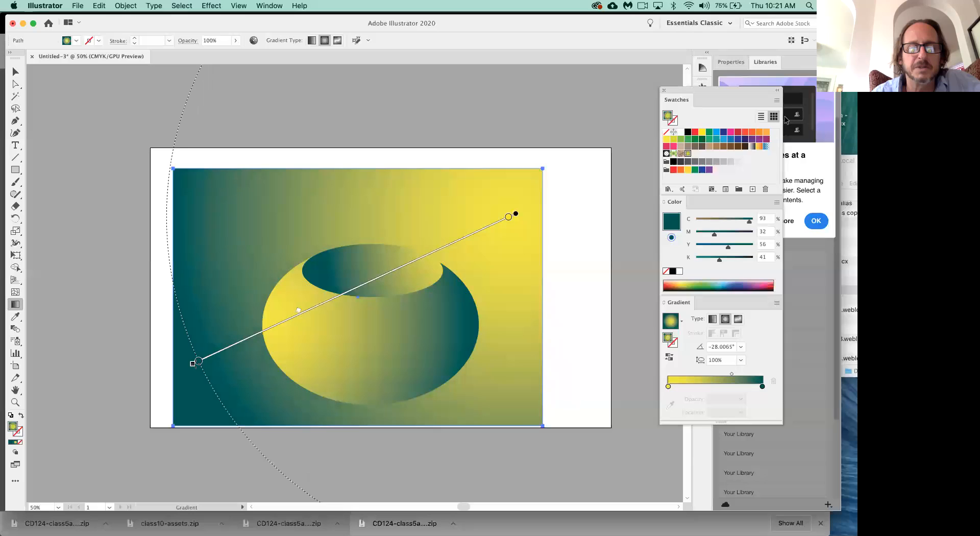
{"action": "left_click_drag", "start_coordinate": [193, 364], "coordinate": [189, 367]}
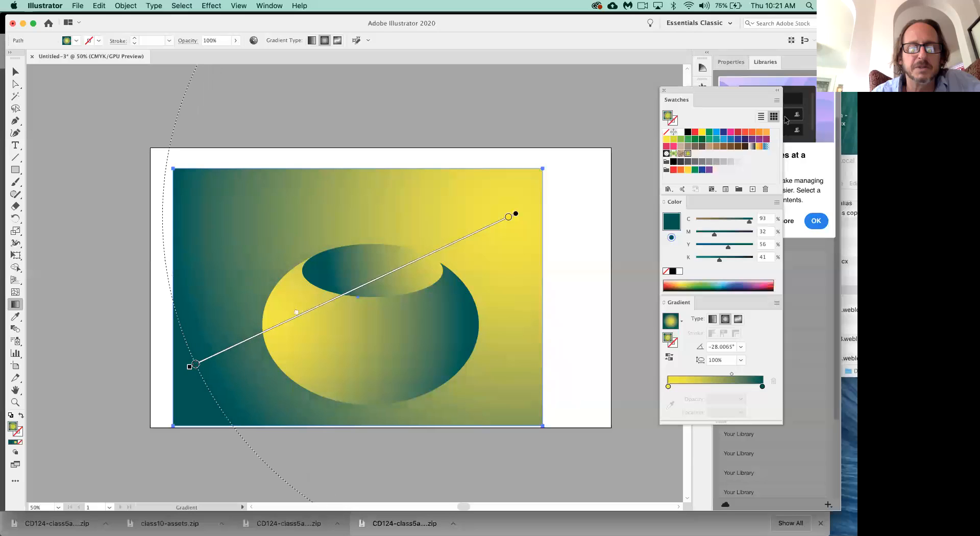
{"action": "left_click_drag", "start_coordinate": [196, 364], "coordinate": [195, 364]}
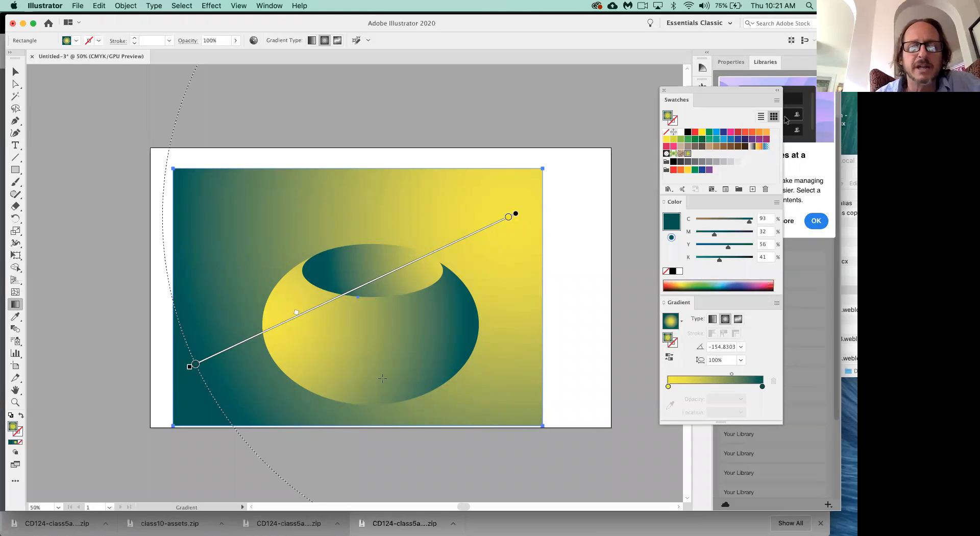
Step: Undo the latest gradient directions and try shorter radial gradients across the background rectangle, including a small yellow glow beside the pot
{"action": "key", "text": "super+z"}
{"action": "key", "text": "super+z"}
{"action": "key", "text": "super+z"}
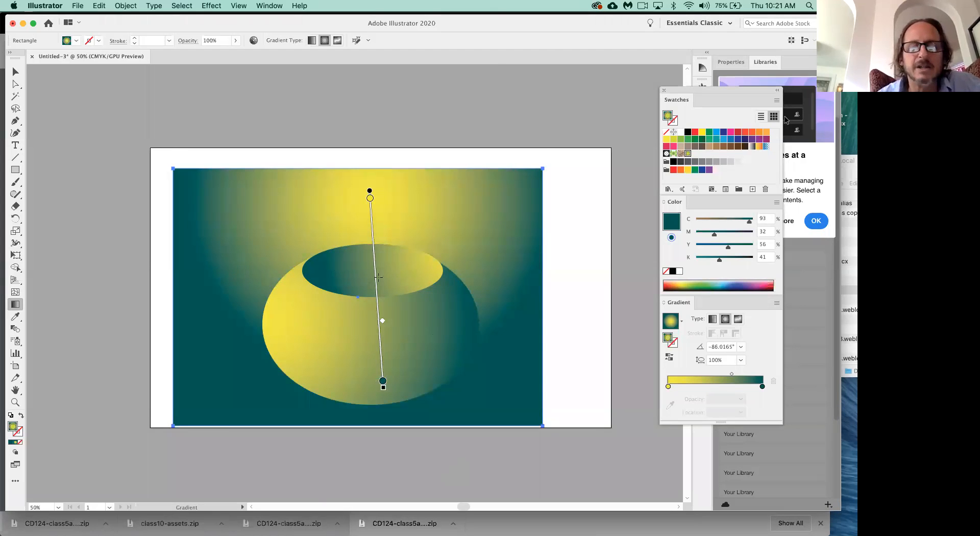
{"action": "left_click_drag", "start_coordinate": [436, 279], "coordinate": [323, 270]}
{"action": "left_click_drag", "start_coordinate": [214, 271], "coordinate": [255, 269]}
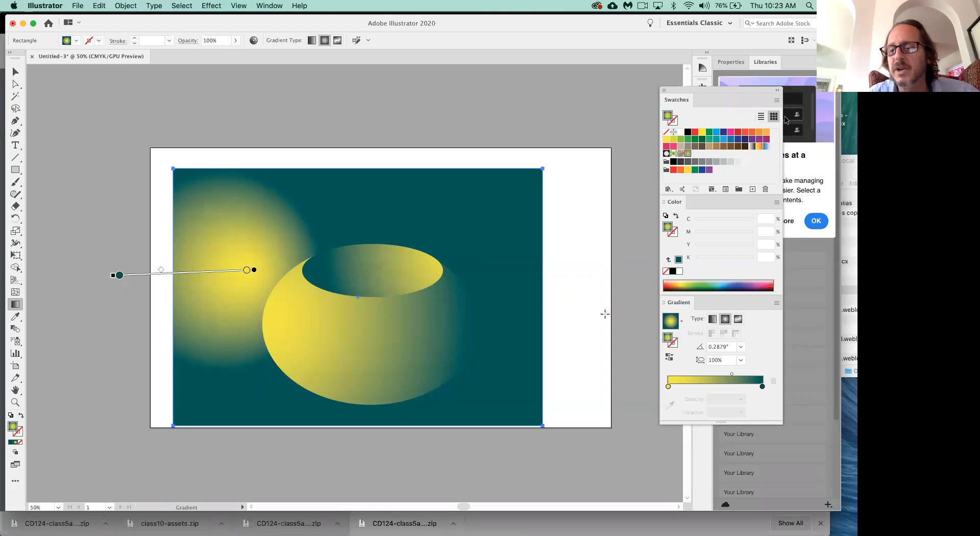
Step: Change the background rectangle's fill to a linear yellow-to-teal gradient running slightly downward to the right at about -12°
{"action": "left_click", "coordinate": [713, 320]}
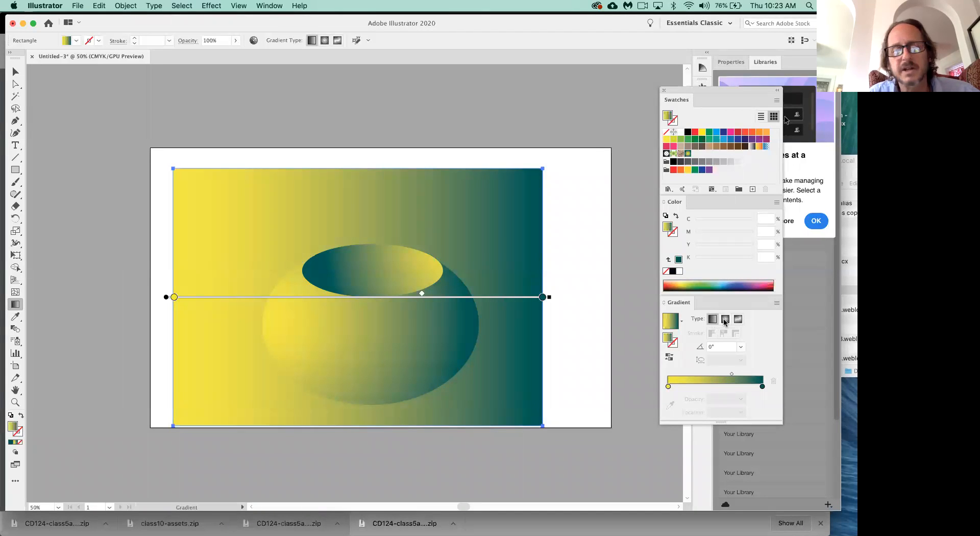
{"action": "left_click", "coordinate": [726, 321]}
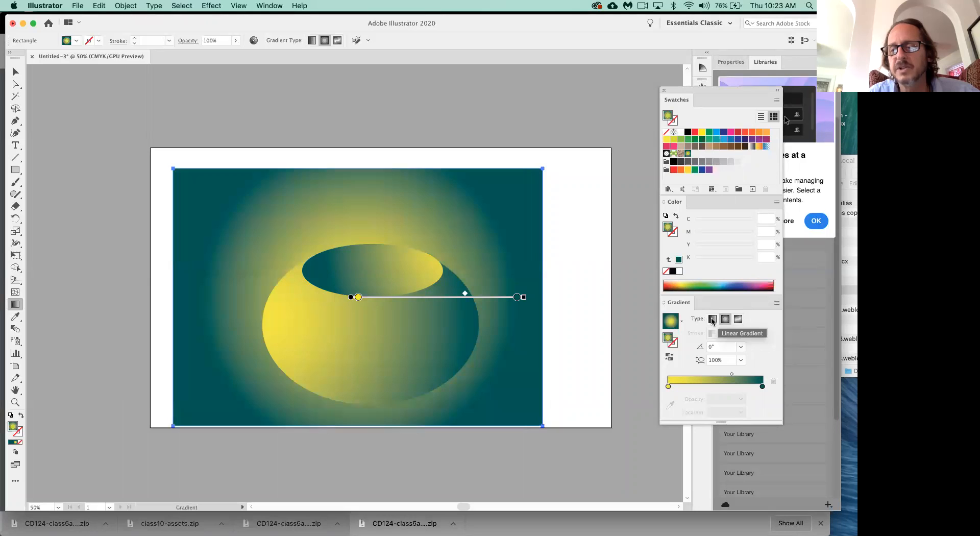
{"action": "left_click", "coordinate": [712, 320]}
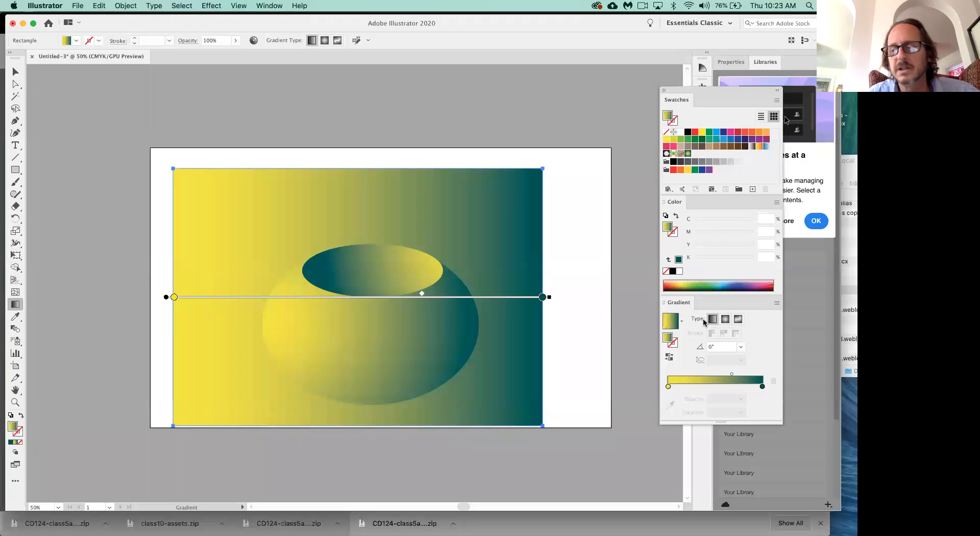
{"action": "mouse_move", "coordinate": [190, 217]}
{"action": "left_mouse_down"}
{"action": "mouse_move", "coordinate": [394, 265]}
{"action": "mouse_move", "coordinate": [485, 271]}
{"action": "mouse_move", "coordinate": [522, 290]}
{"action": "left_mouse_up"}
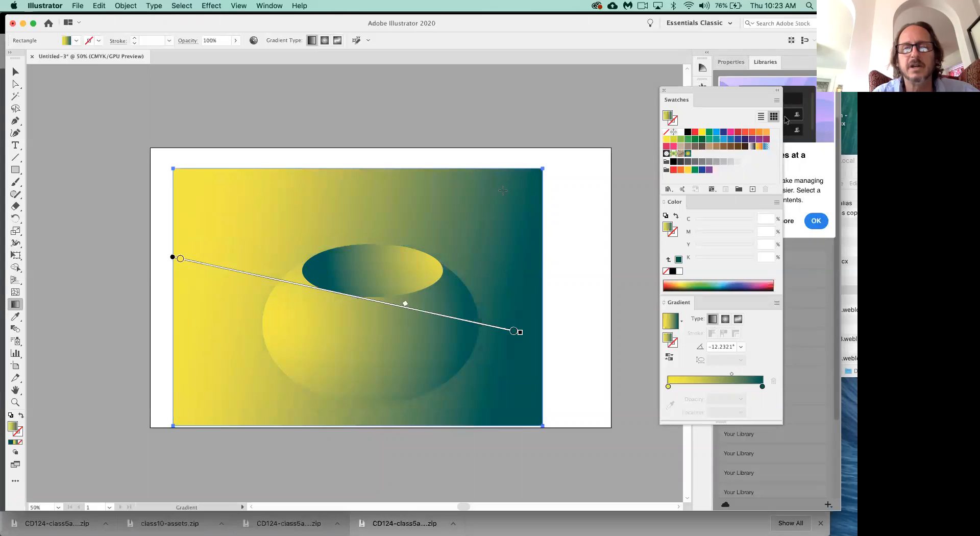
Step: Run the background rectangle's gradient from upper right to lower left at about -150° and recolour its yellow stop to C 22, M 0, Y 49, K 0
{"action": "mouse_move", "coordinate": [502, 191]}
{"action": "left_mouse_down"}
{"action": "mouse_move", "coordinate": [256, 317]}
{"action": "mouse_move", "coordinate": [219, 350]}
{"action": "mouse_move", "coordinate": [200, 390]}
{"action": "left_mouse_up"}
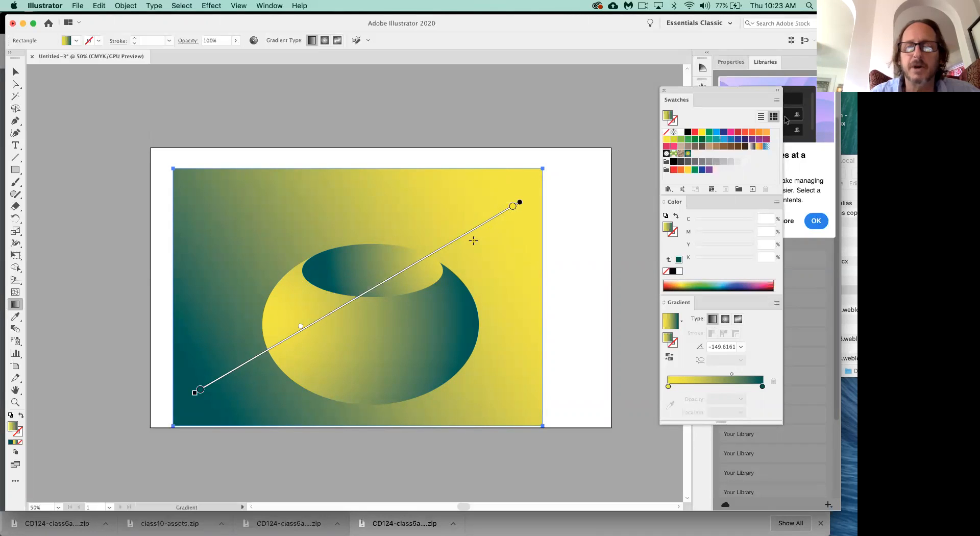
{"action": "double_click", "coordinate": [513, 206]}
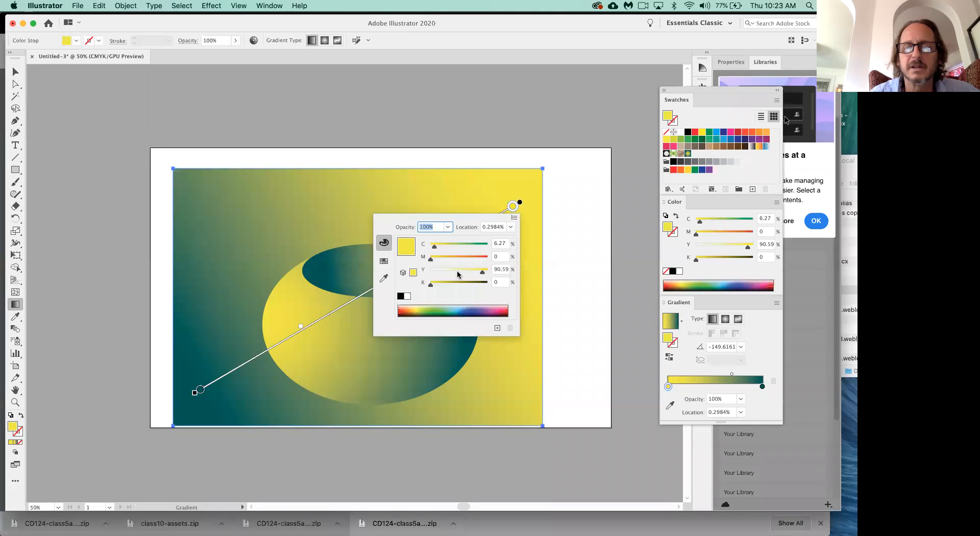
{"action": "left_click", "coordinate": [458, 272]}
{"action": "left_click", "coordinate": [442, 246]}
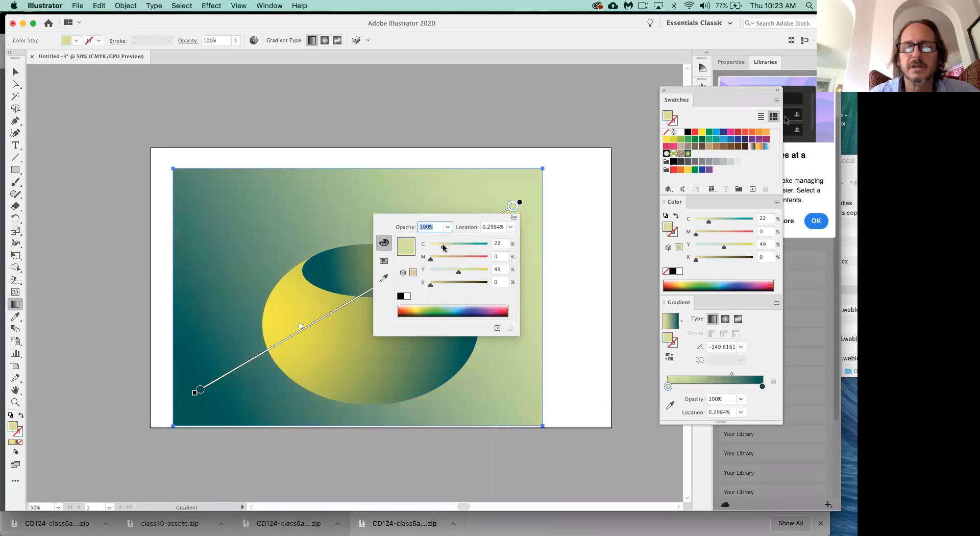
{"action": "key", "text": "Escape"}
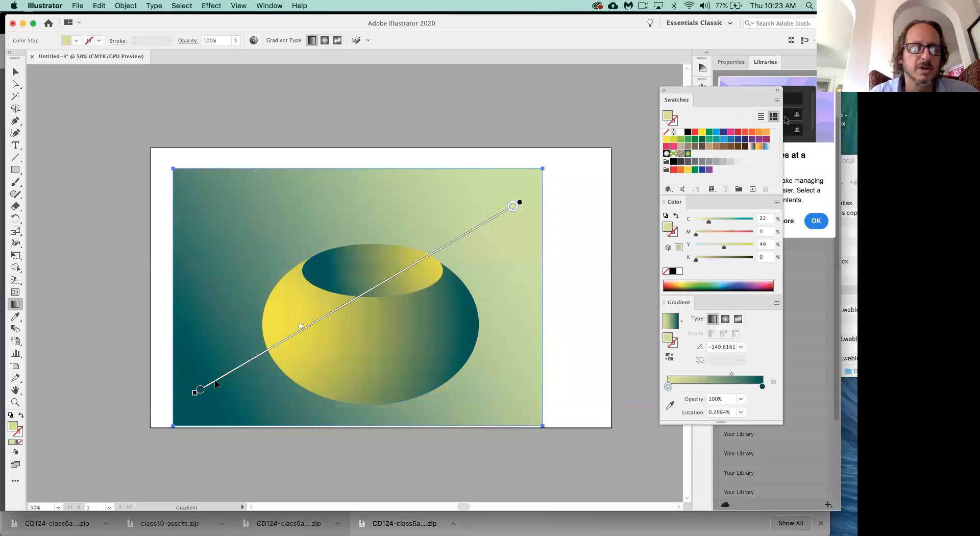
Step: Recolour the background gradient's dark lower-left stop to a brighter teal with C 90.59, M 31, Y 52, K 0
{"action": "double_click", "coordinate": [201, 390]}
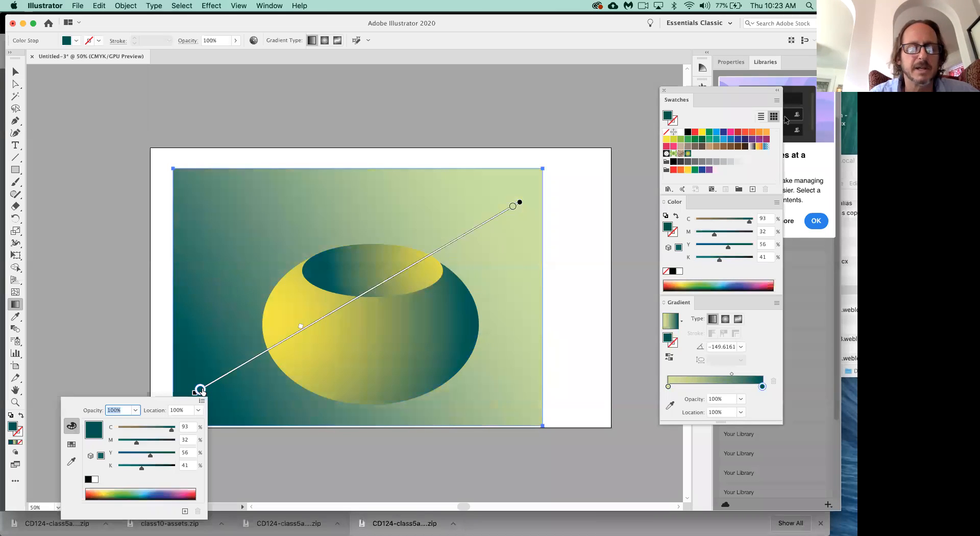
{"action": "left_click", "coordinate": [163, 491]}
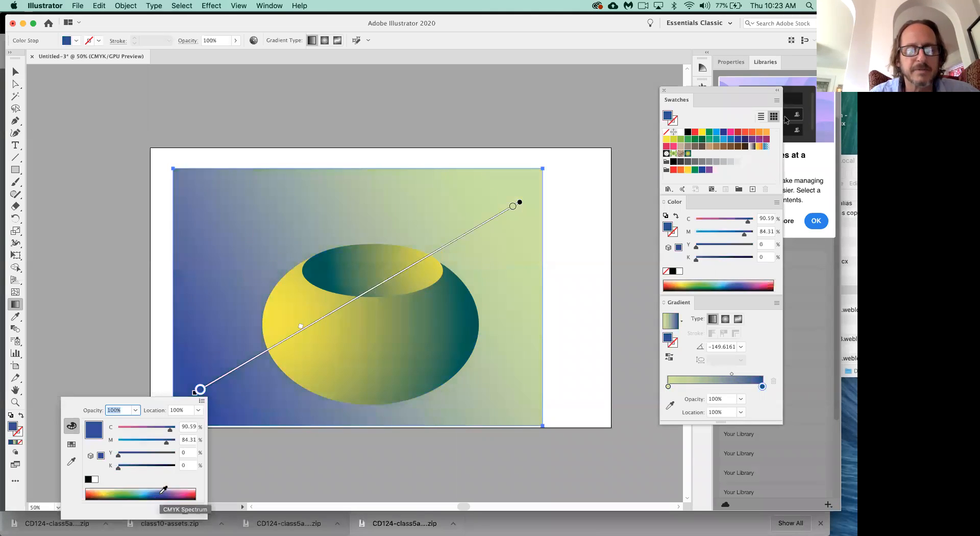
{"action": "left_click", "coordinate": [137, 442]}
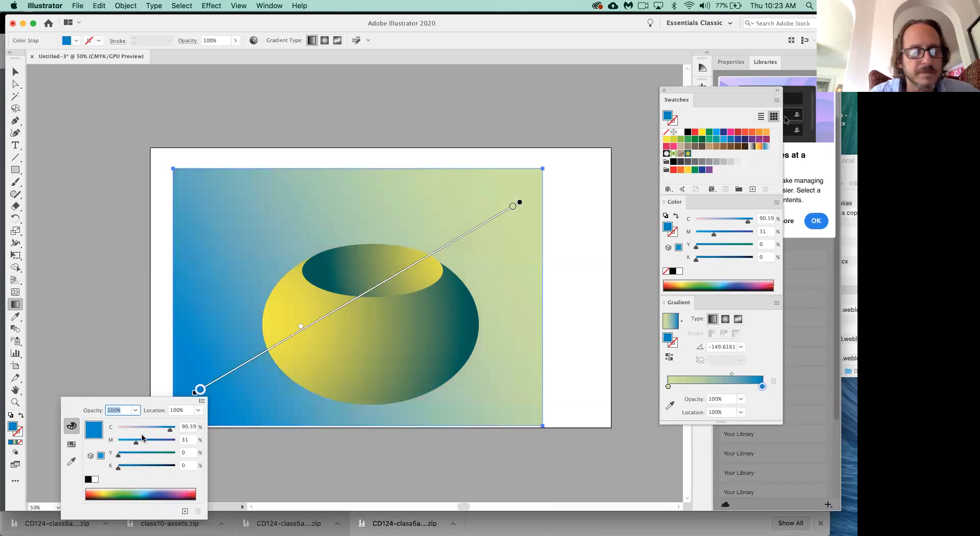
{"action": "left_click_drag", "start_coordinate": [124, 454], "coordinate": [148, 456]}
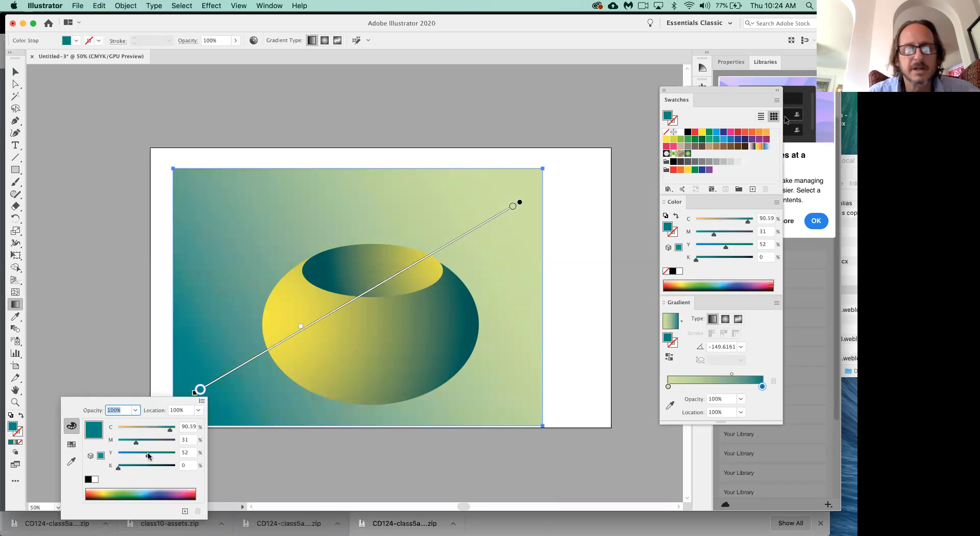
{"action": "key", "text": "Escape"}
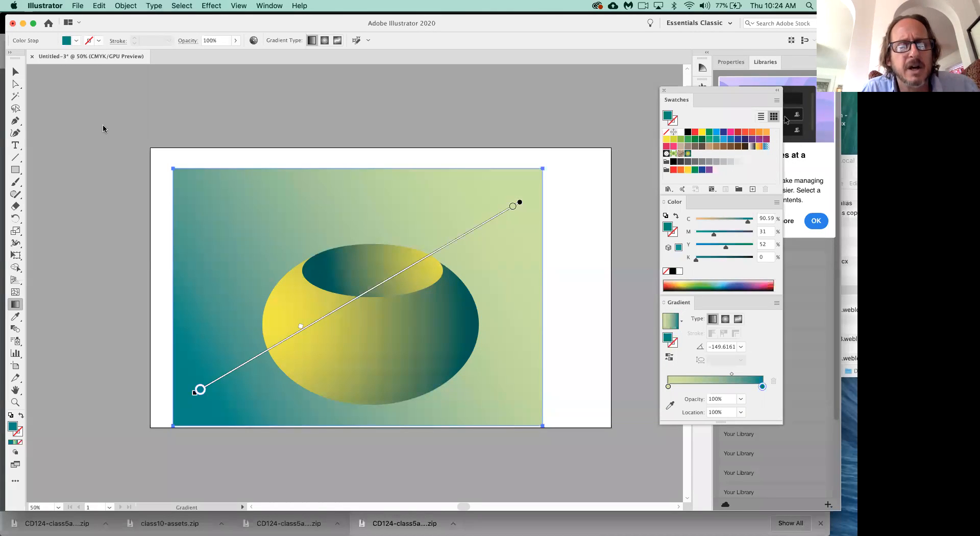
{"action": "key", "text": "v"}
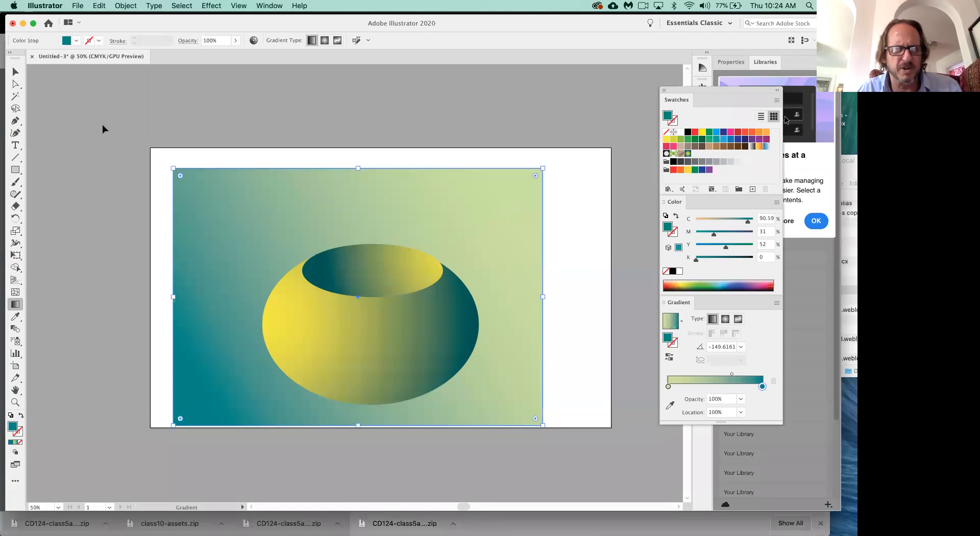
Step: Check the Class 5 handout PDF in the browser and return to Illustrator
{"action": "key", "text": "super+Tab"}
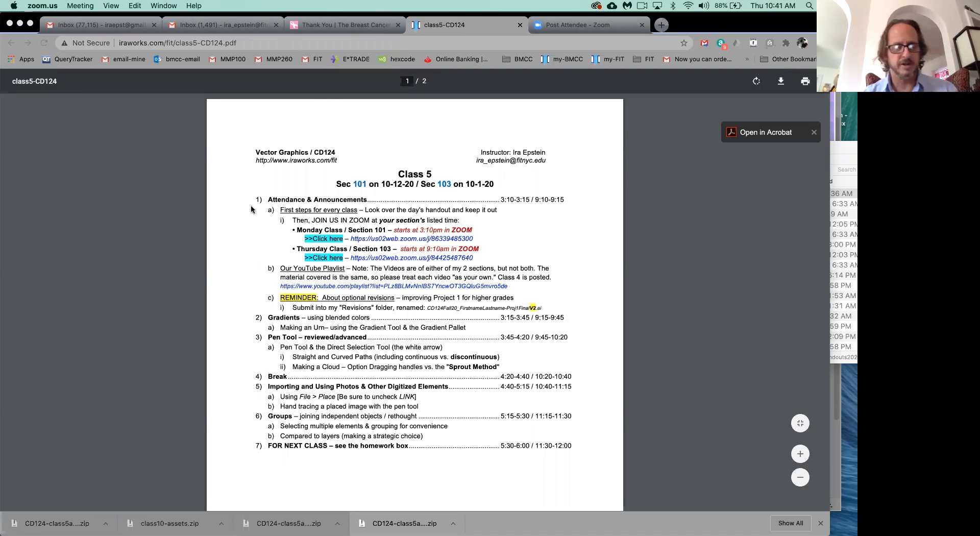
{"action": "key", "text": "super+Tab"}
{"action": "key", "text": "super+Tab"}
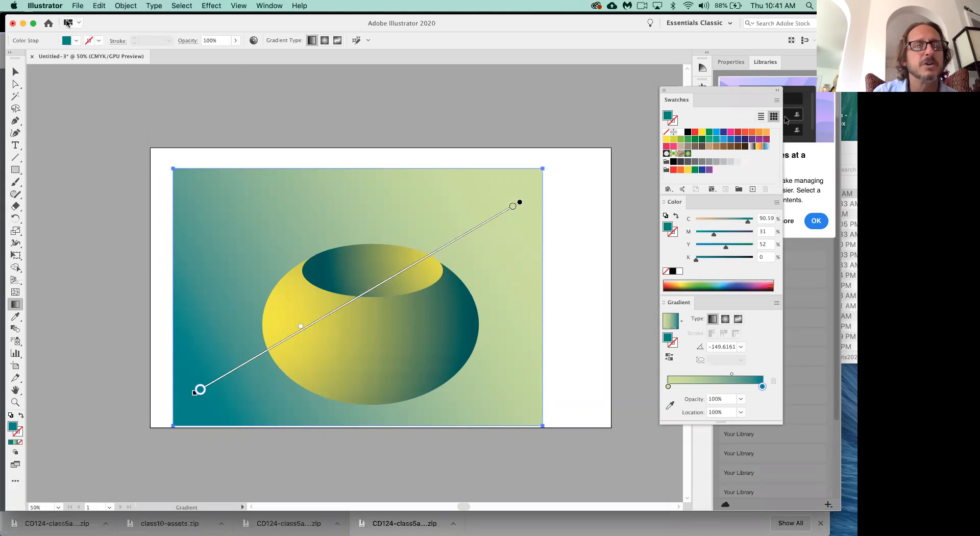
Step: Create a new portrait CMYK document 8.5 in wide and 11 in high
{"action": "left_click", "coordinate": [79, 7]}
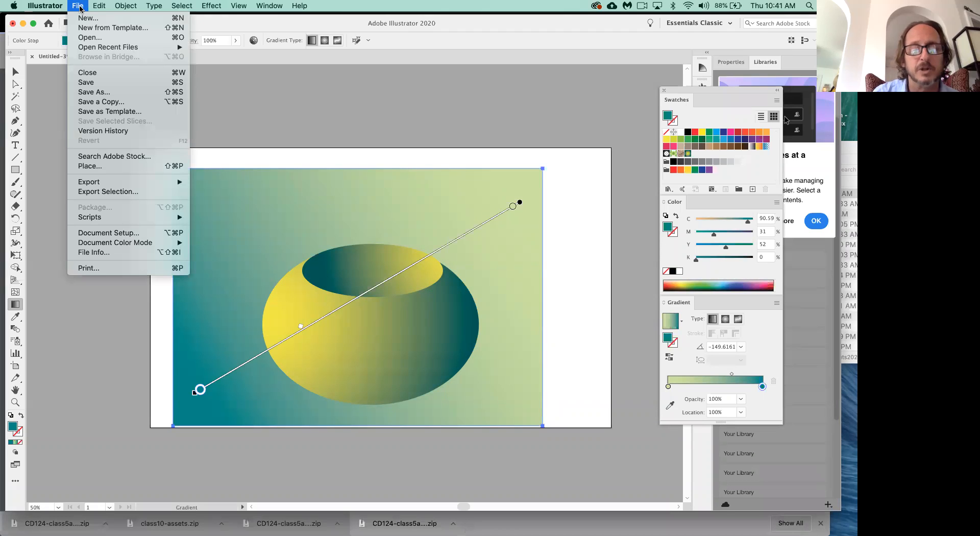
{"action": "left_click", "coordinate": [89, 21]}
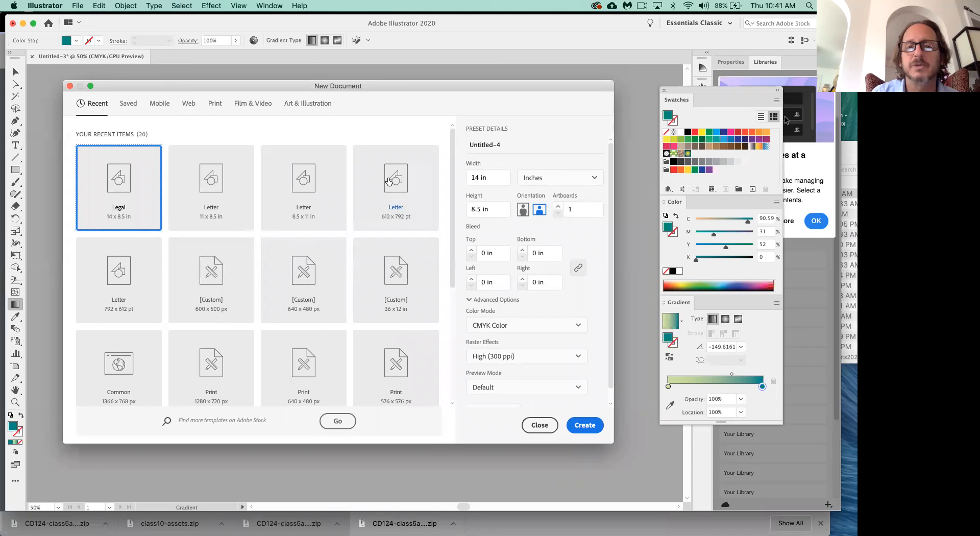
{"action": "left_click", "coordinate": [491, 177]}
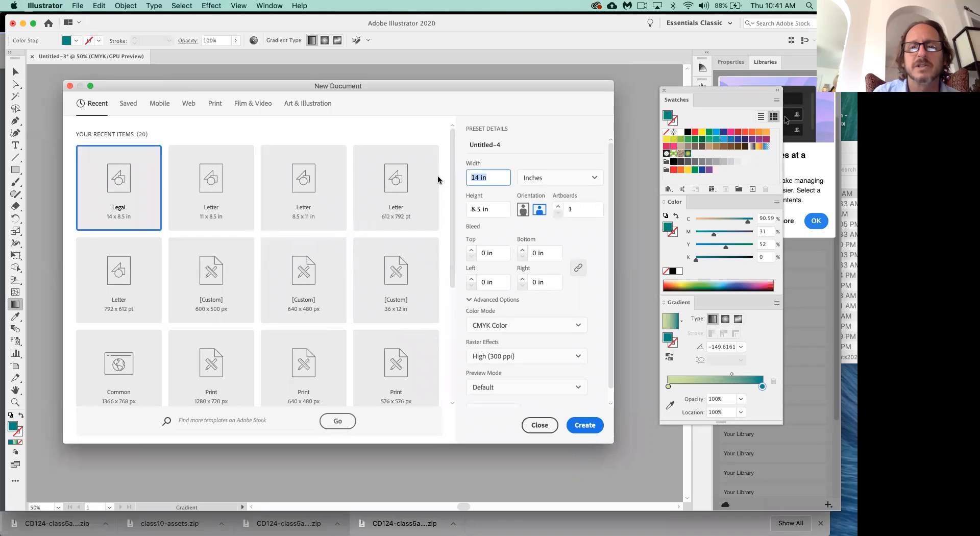
{"action": "type", "text": "8.5"}
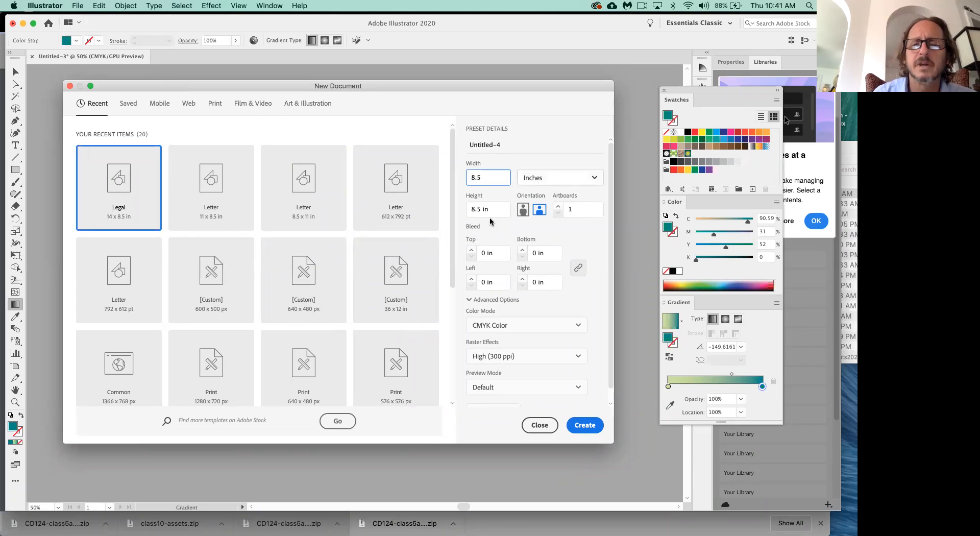
{"action": "left_click", "coordinate": [475, 209]}
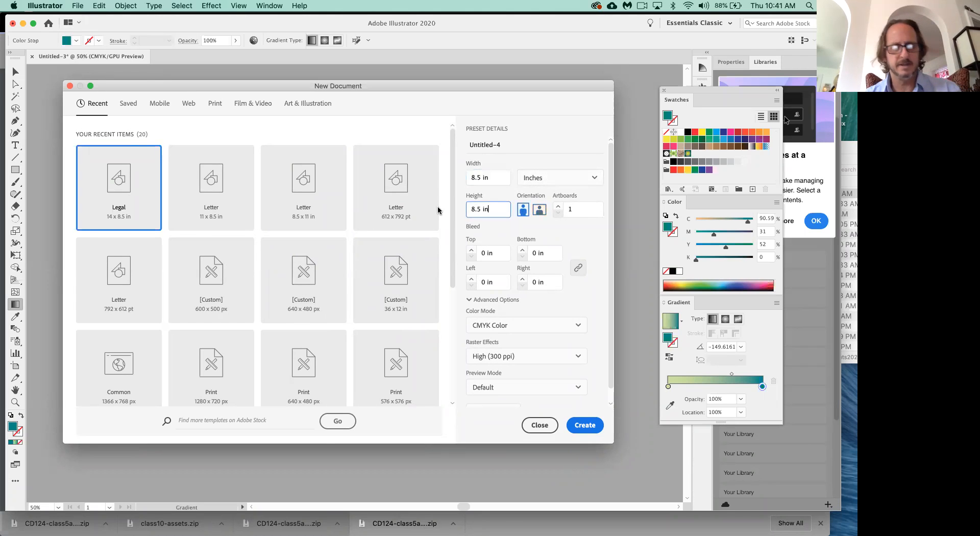
{"action": "type", "text": "11"}
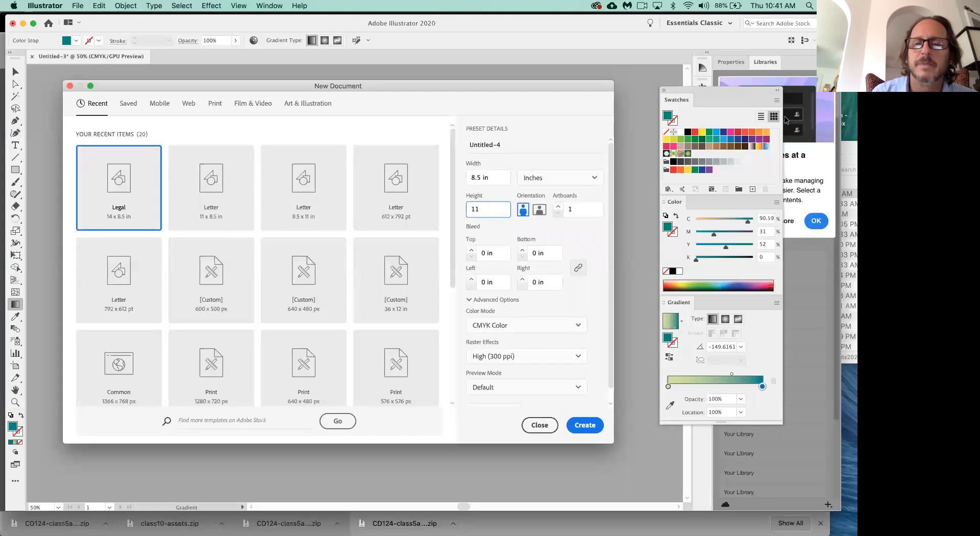
{"action": "left_click", "coordinate": [525, 210]}
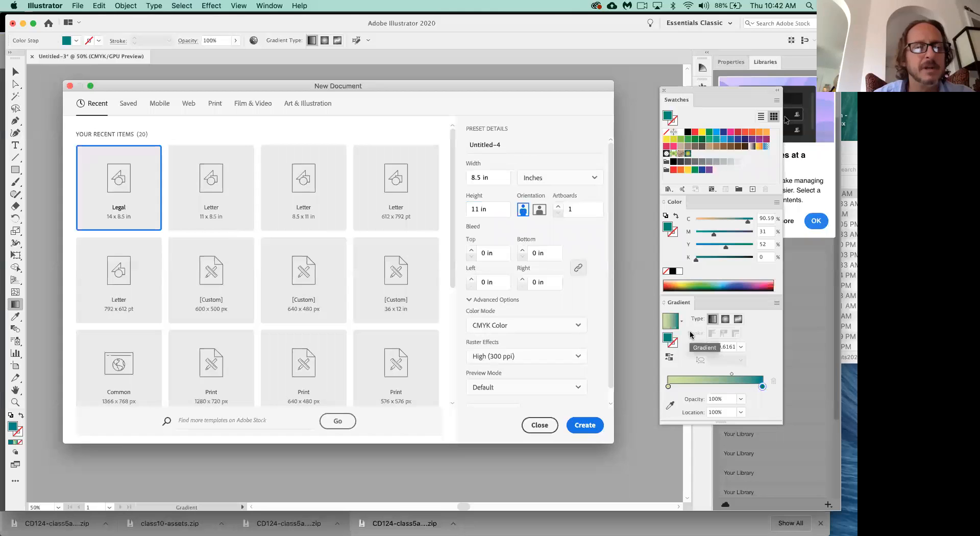
{"action": "left_click", "coordinate": [585, 427]}
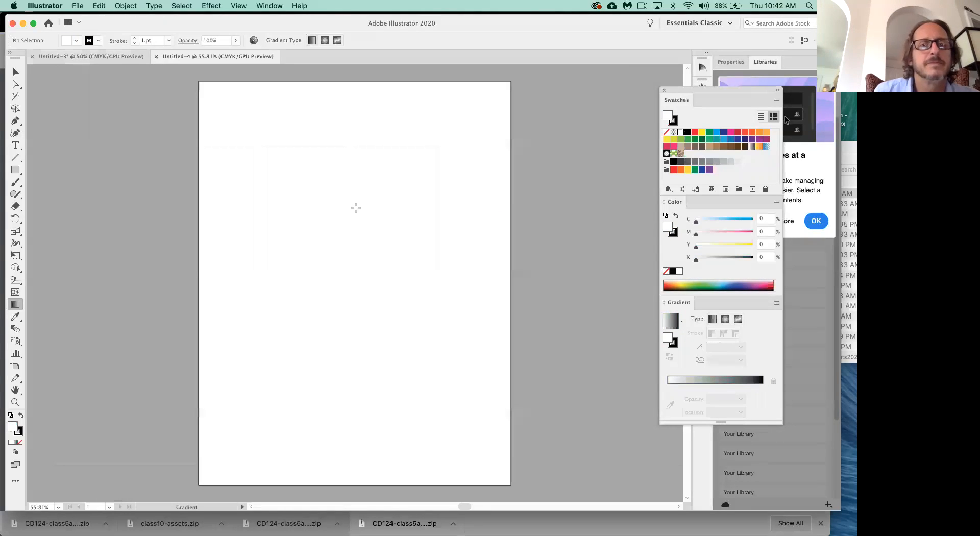
Step: Draw a rectangle about 4.67 in wide in the upper middle of the artboard and fill it with yellow at C 5, M 0, Y 90, K 0
{"action": "scroll", "coordinate": [356, 208], "scroll_direction": "down", "scroll_amount": 2}
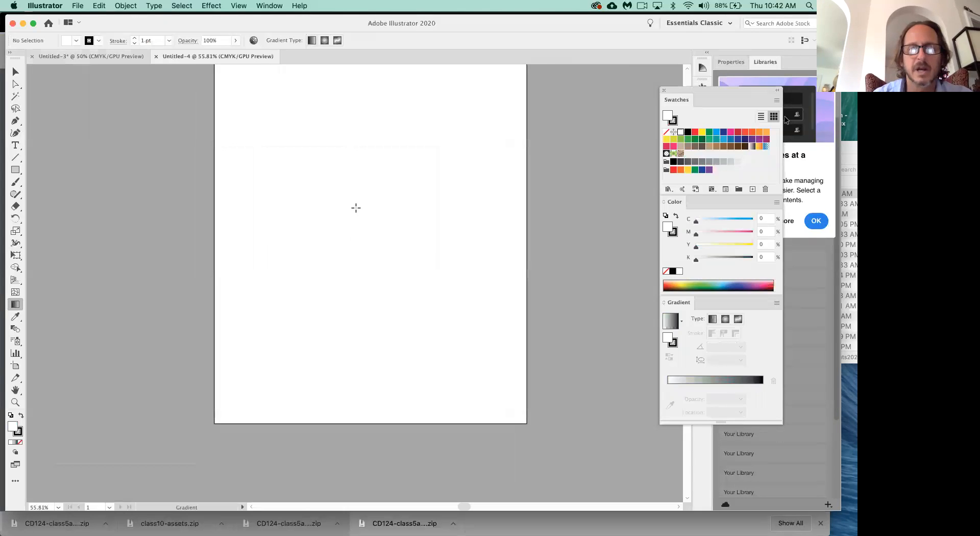
{"action": "scroll", "coordinate": [355, 207], "scroll_direction": "up", "scroll_amount": 2}
{"action": "scroll", "coordinate": [356, 208], "scroll_direction": "up", "scroll_amount": 1}
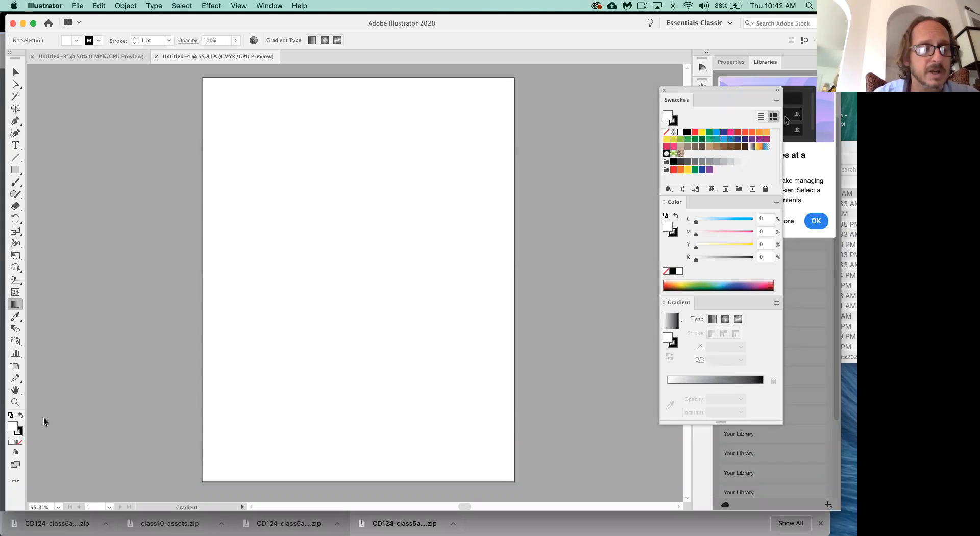
{"action": "left_click", "coordinate": [14, 172]}
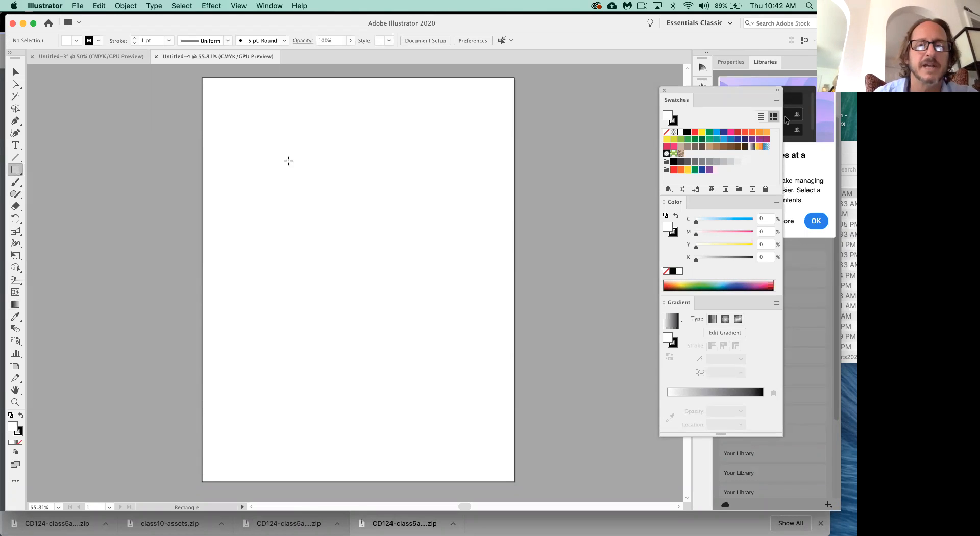
{"action": "left_click_drag", "start_coordinate": [265, 155], "coordinate": [437, 309]}
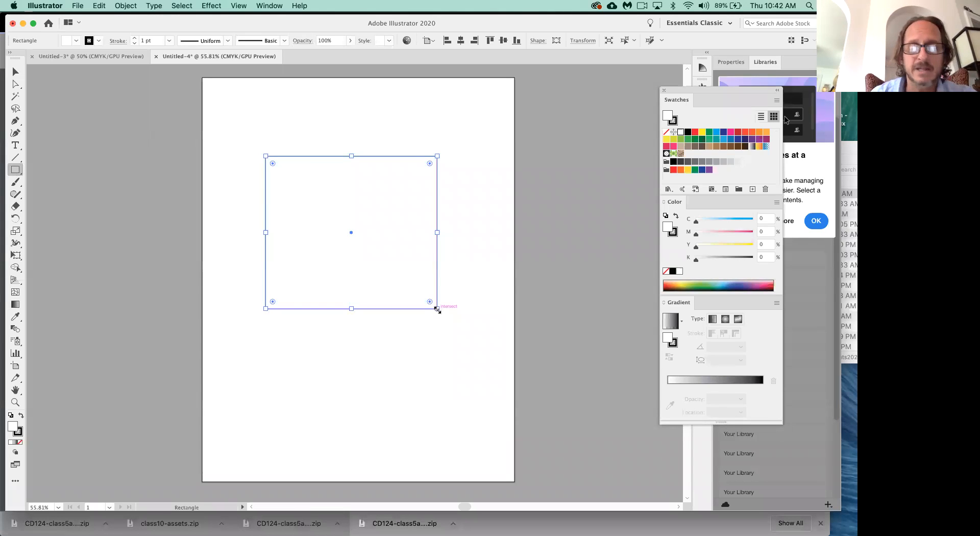
{"action": "left_click", "coordinate": [665, 141]}
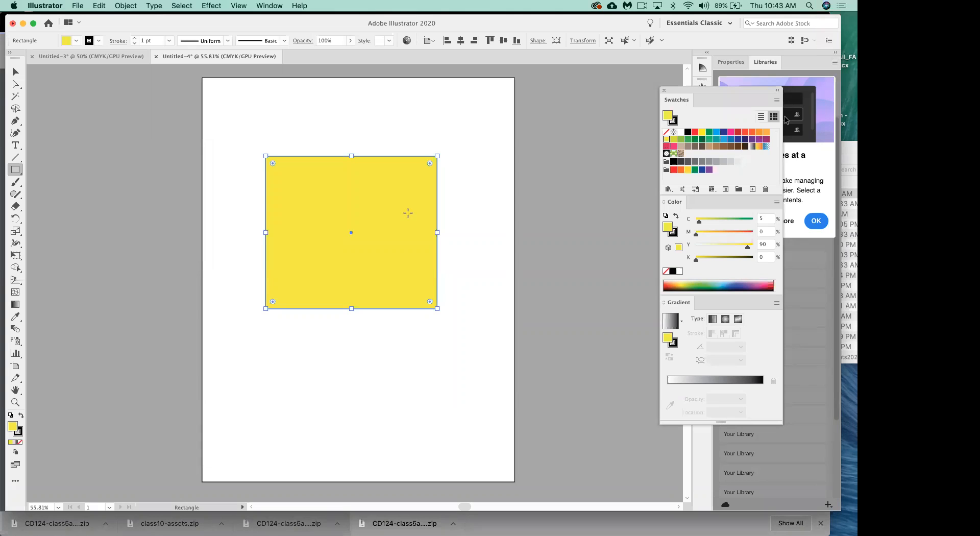
Step: Try pulling the yellow rectangle's upper-right corner inward past its centre using direct selection from within the Pen tool, and undo the move
{"action": "left_click", "coordinate": [14, 87]}
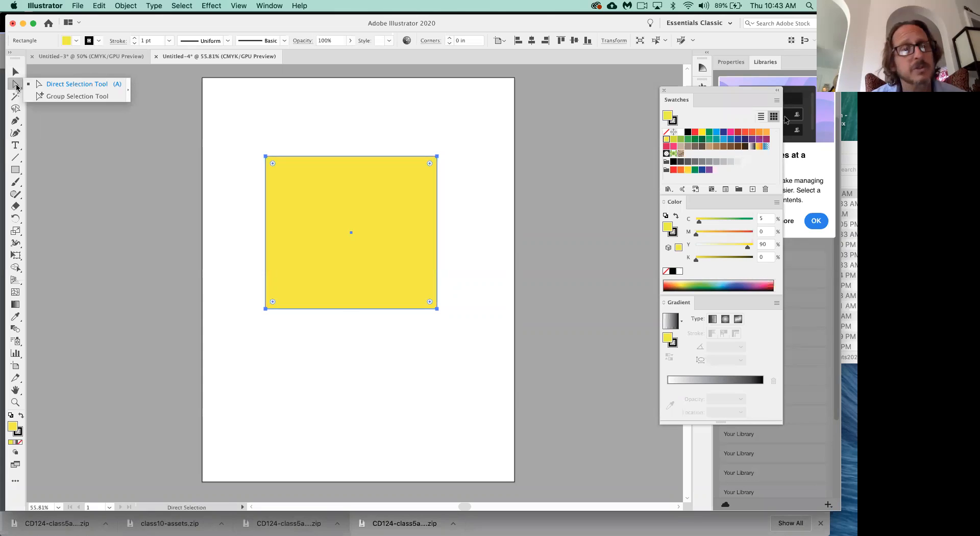
{"action": "left_click", "coordinate": [44, 84]}
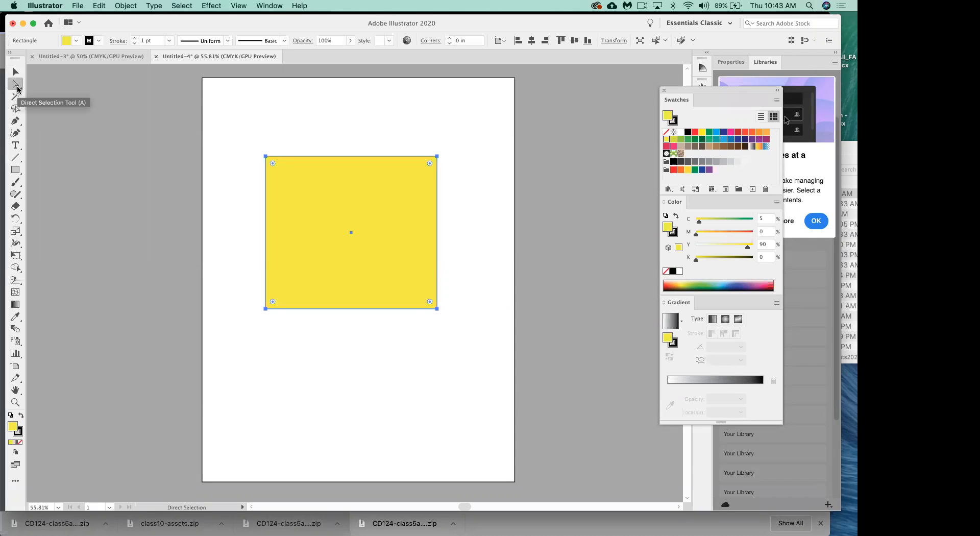
{"action": "left_click", "coordinate": [17, 122]}
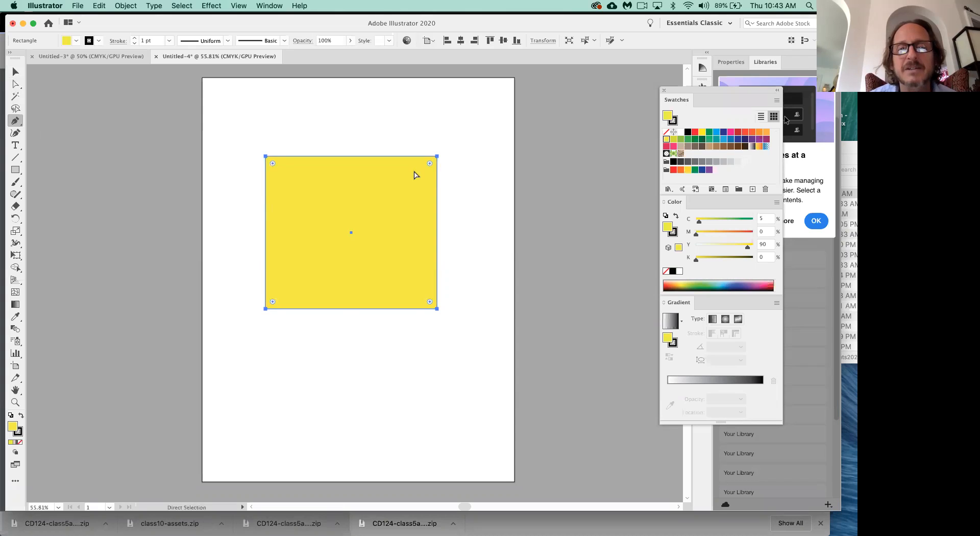
{"action": "left_click", "coordinate": [437, 156], "text": "super"}
{"action": "left_click_drag", "start_coordinate": [437, 156], "coordinate": [337, 247]}
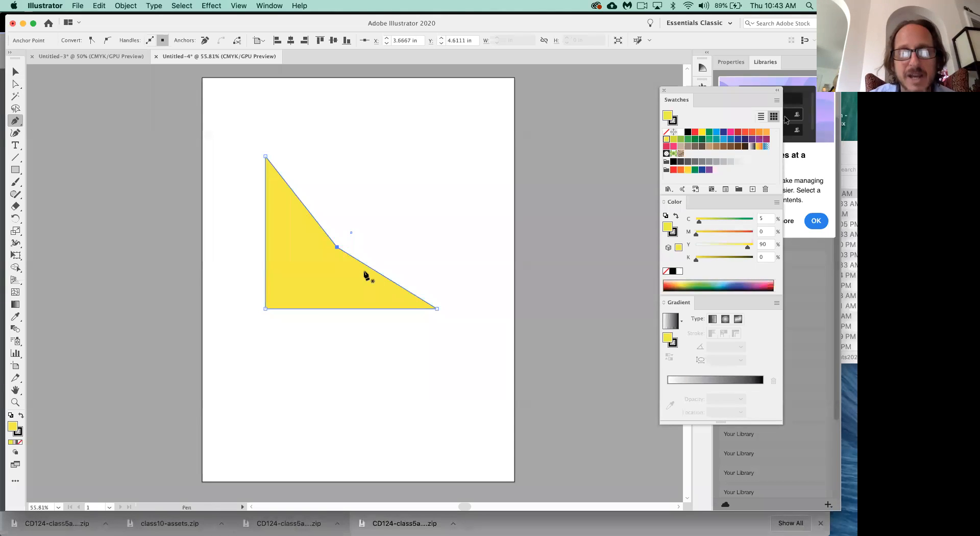
{"action": "key", "text": "super+z"}
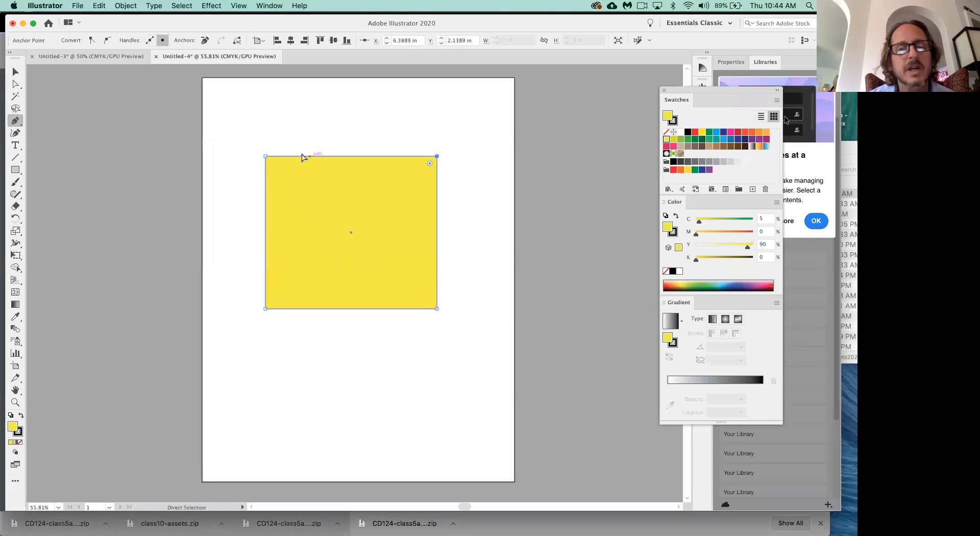
Step: Move the yellow rectangle's upper-left corner inward to about X 3.42 in, Y 3.82 in, and shift its whole bottom edge down and to the right
{"action": "left_click", "coordinate": [265, 156], "text": "super"}
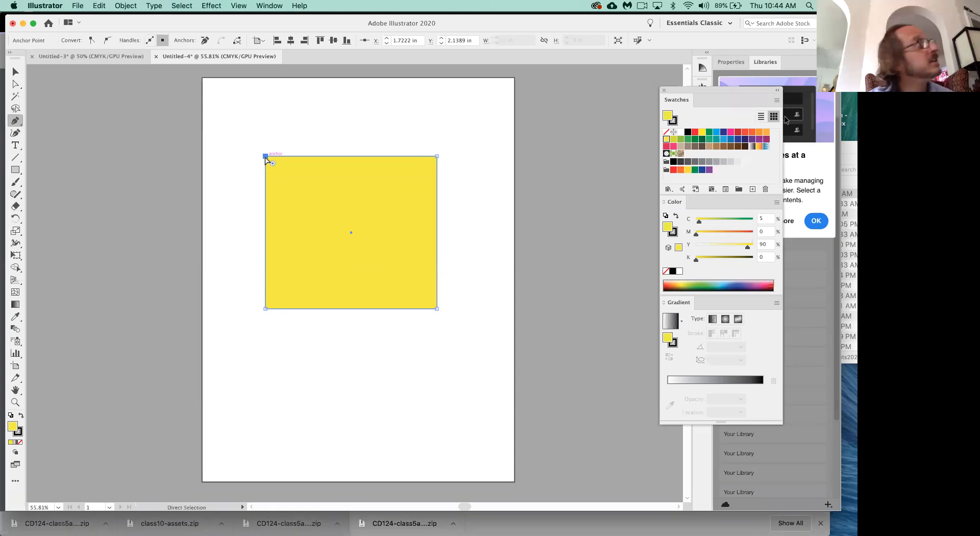
{"action": "left_click_drag", "start_coordinate": [265, 157], "coordinate": [329, 219]}
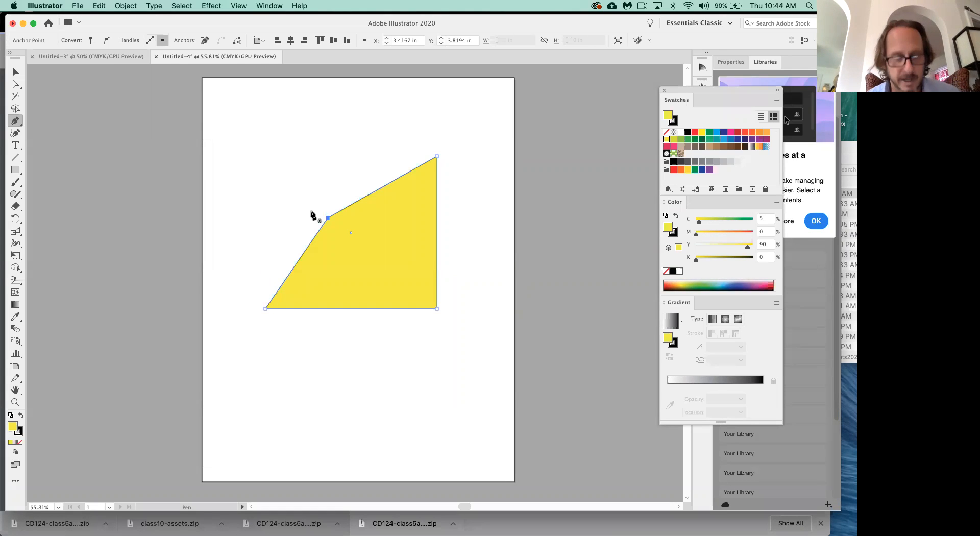
{"action": "key", "text": "super"}
{"action": "left_click_drag", "start_coordinate": [387, 309], "coordinate": [446, 349]}
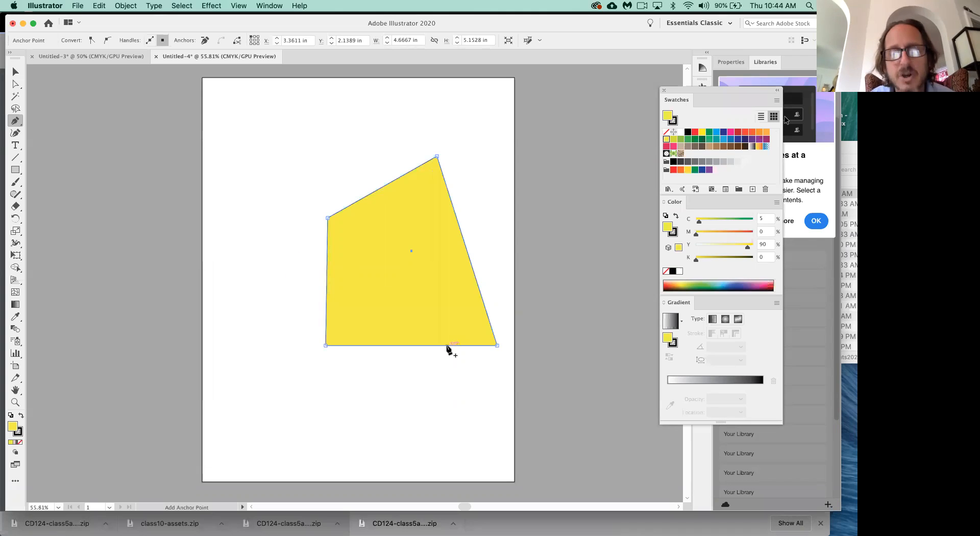
Step: Move the yellow shape's lower-right corner to about X 7.46 in, Y 8.04 in, and add an anchor point near the middle of its slanted top edge
{"action": "left_click_drag", "start_coordinate": [498, 346], "coordinate": [476, 375]}
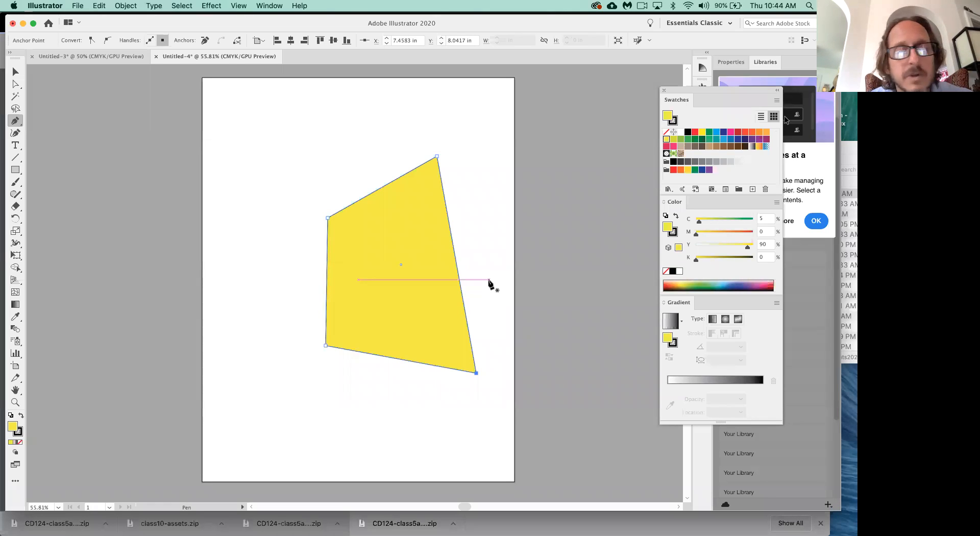
{"action": "left_click", "coordinate": [375, 191]}
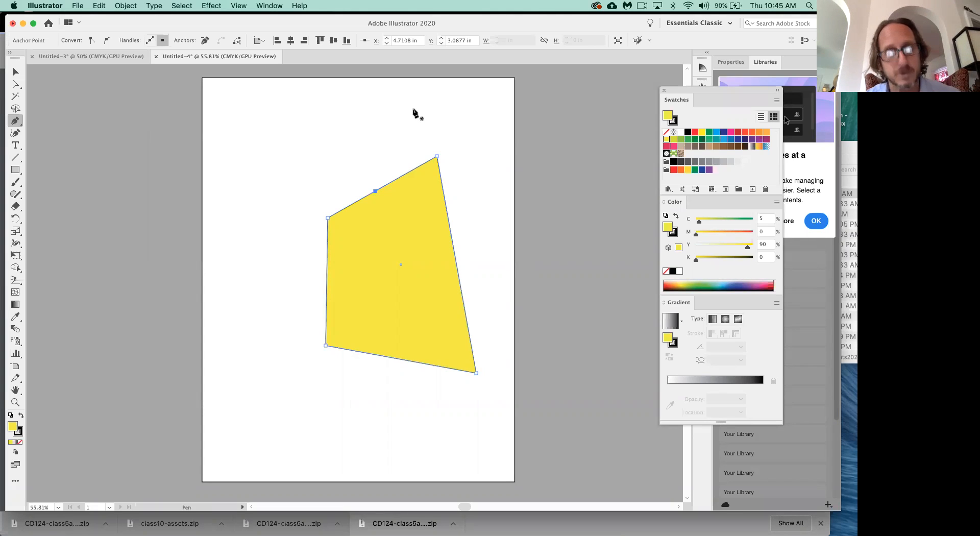
Step: Move the top-edge anchor to about X 4.36 in, Y 2.07 in, and add a bottom-edge anchor repositioned to about X 4.17 in, Y 7.18 in
{"action": "left_click_drag", "start_coordinate": [375, 190], "coordinate": [362, 154]}
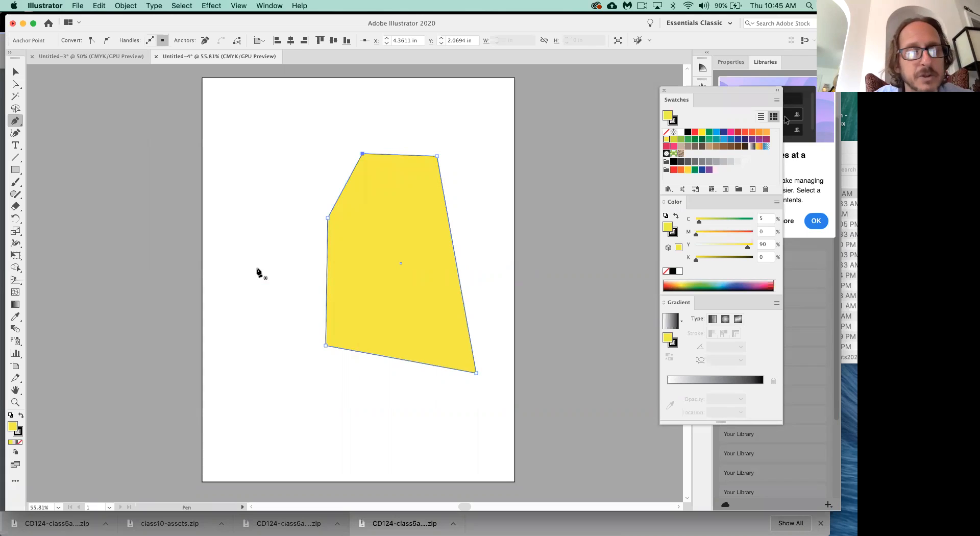
{"action": "left_click", "coordinate": [392, 358]}
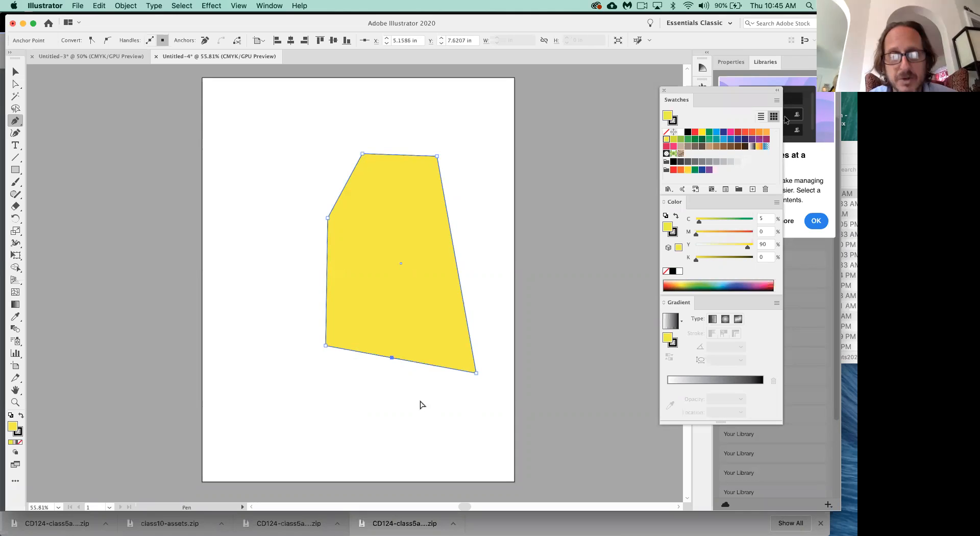
{"action": "left_click_drag", "start_coordinate": [392, 357], "coordinate": [328, 363]}
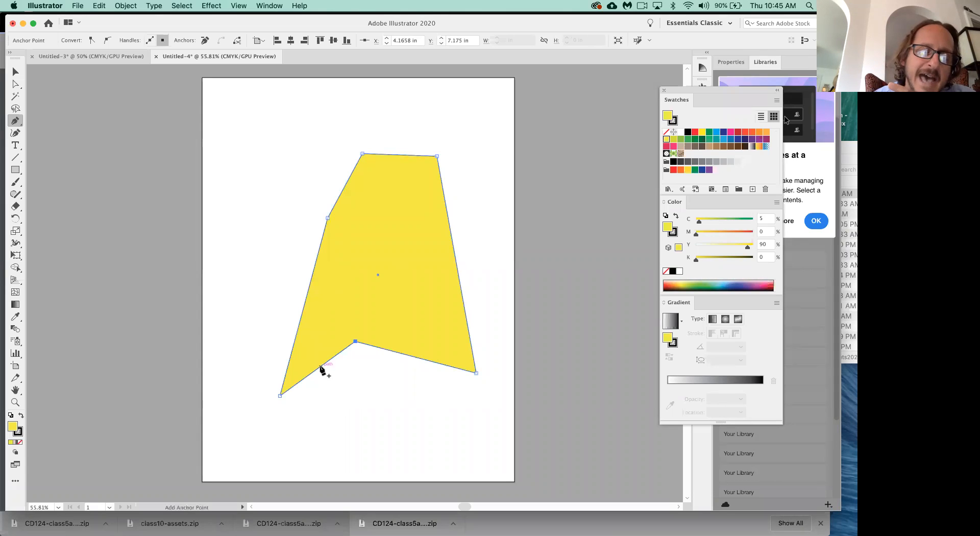
Step: Remove the anchor point on the yellow shape's upper-left side, and view the anchor tools grouped with the Pen tool
{"action": "left_click", "coordinate": [328, 218]}
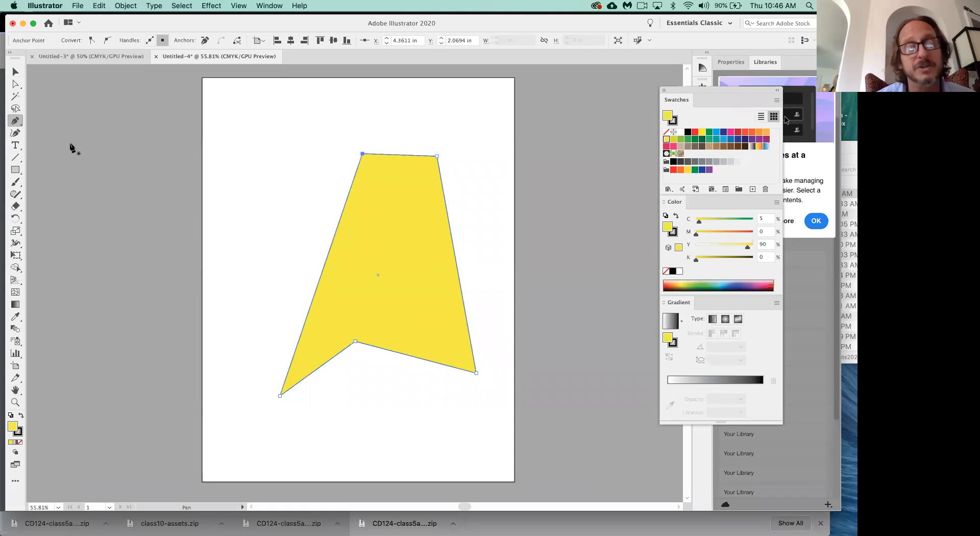
{"action": "left_click_drag", "start_coordinate": [15, 121], "coordinate": [45, 130]}
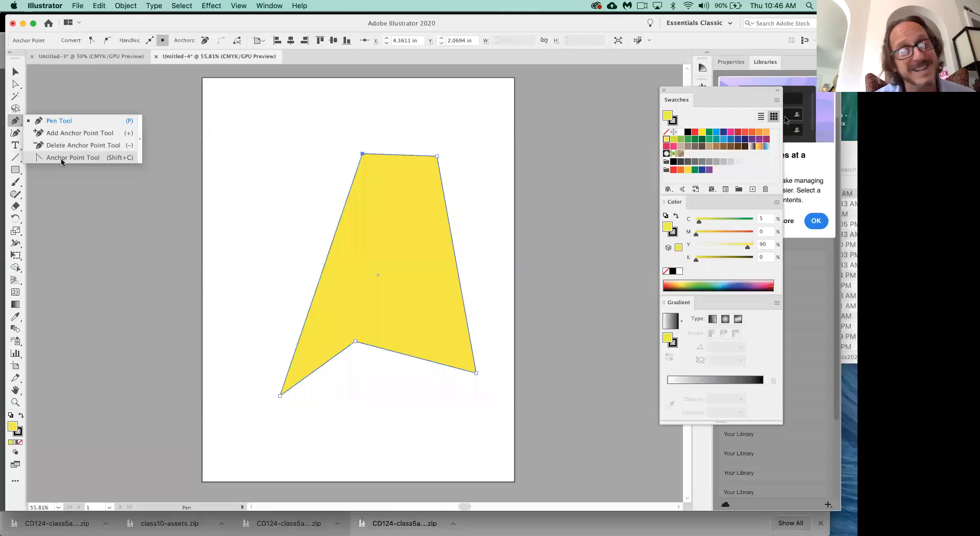
{"action": "left_click", "coordinate": [54, 121]}
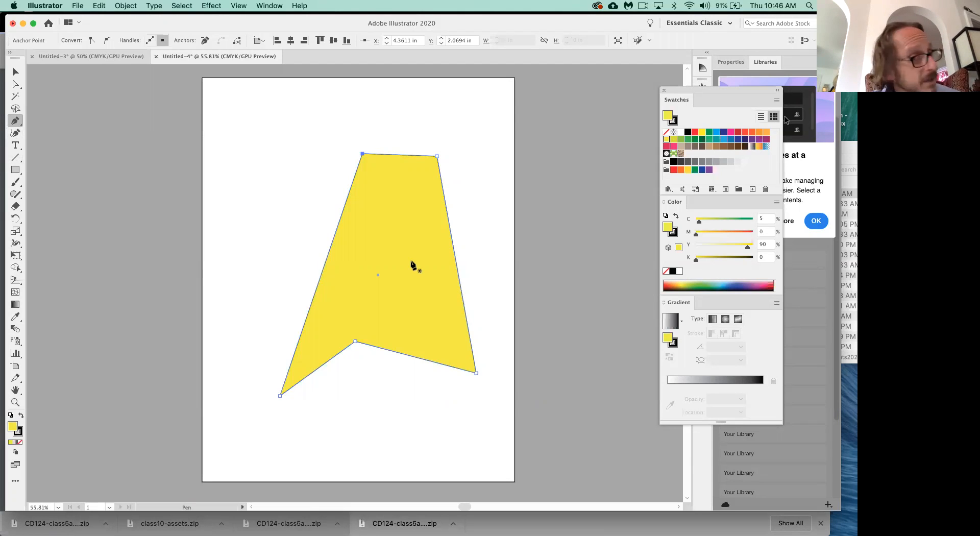
Step: Select the whole yellow shape from within the Pen tool and delete it
{"action": "key", "text": "super"}
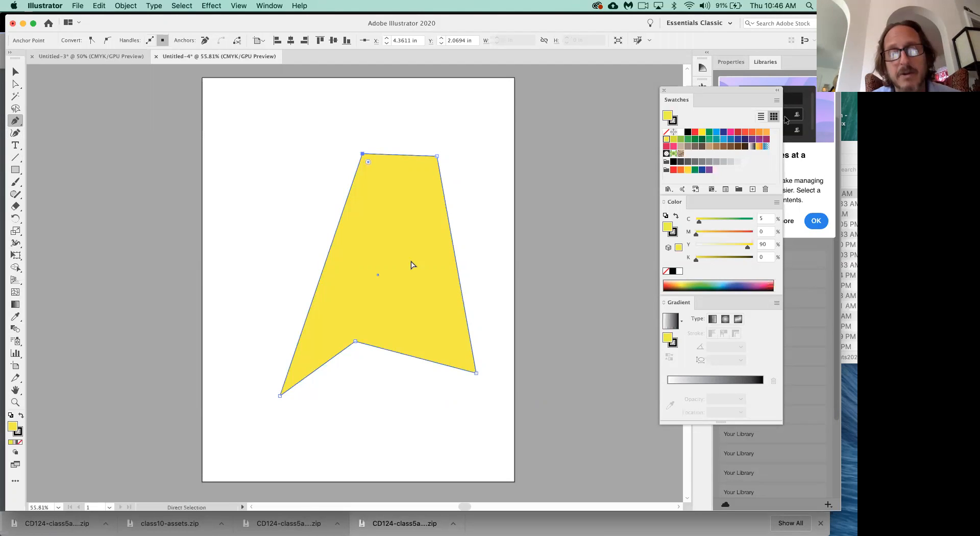
{"action": "left_click", "coordinate": [413, 265], "text": "super"}
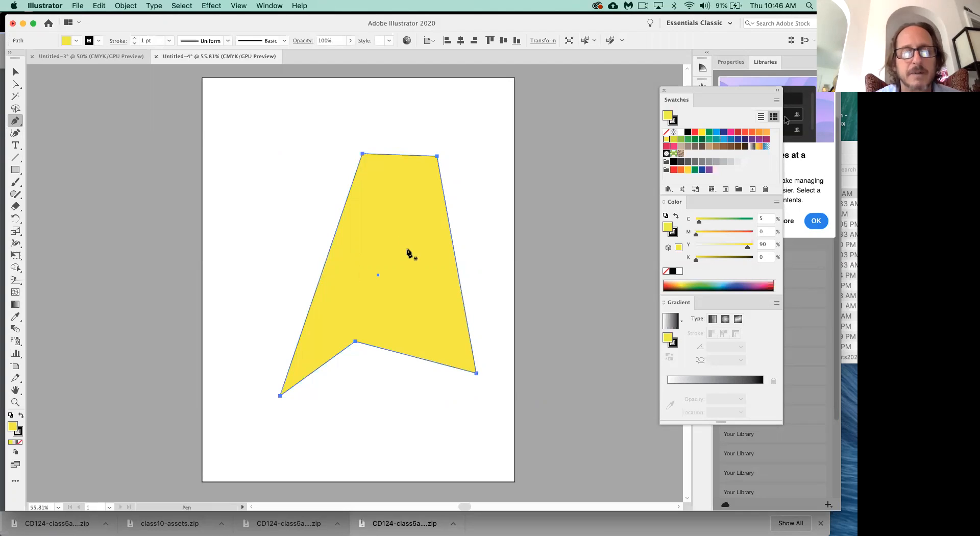
{"action": "key", "text": "Delete"}
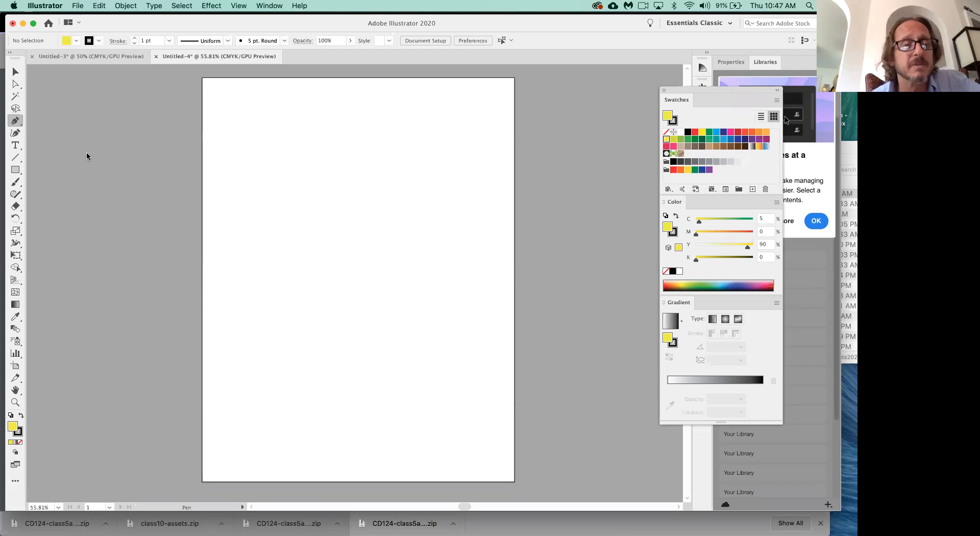
Step: Create a new Letter document in landscape orientation, 11 in wide by 8.5 in high, in CMYK Color
{"action": "left_click", "coordinate": [80, 6]}
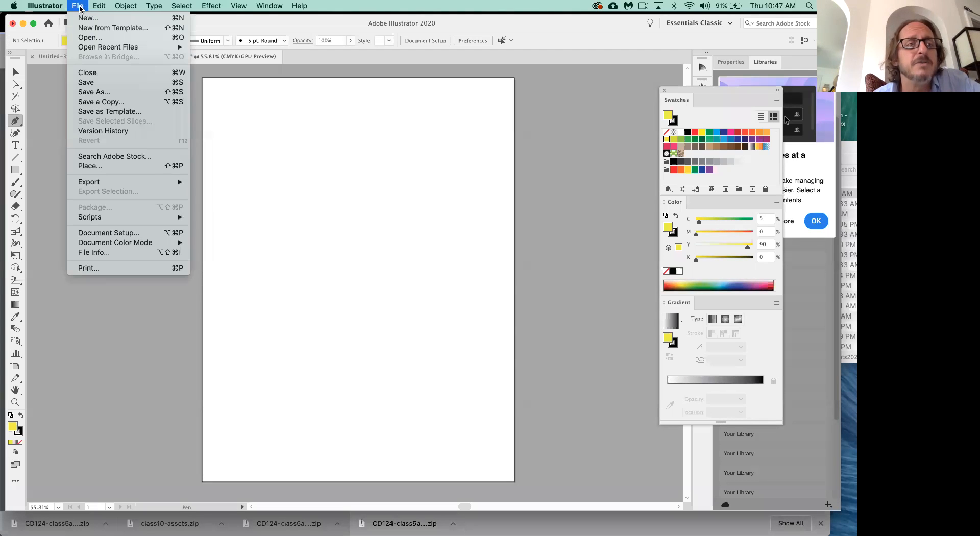
{"action": "left_click", "coordinate": [91, 20]}
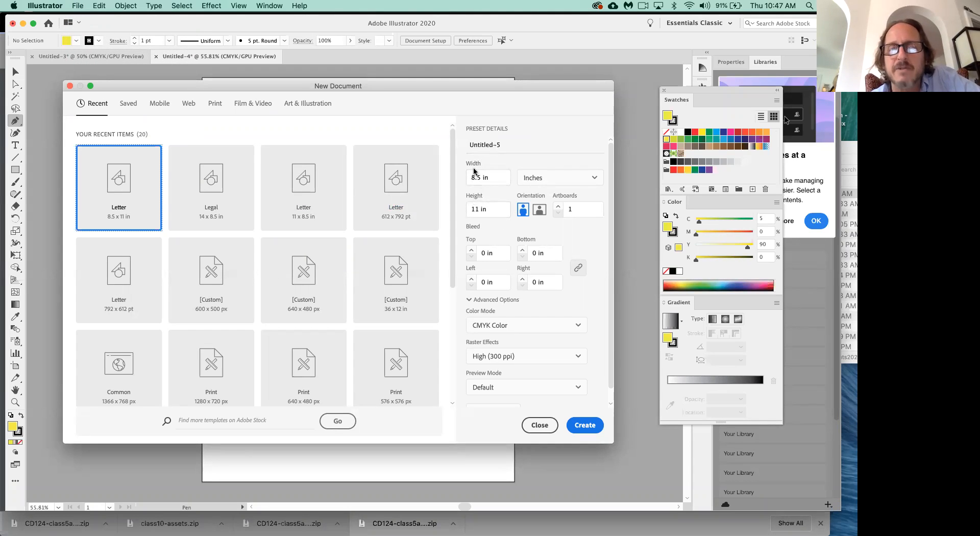
{"action": "left_click", "coordinate": [538, 212]}
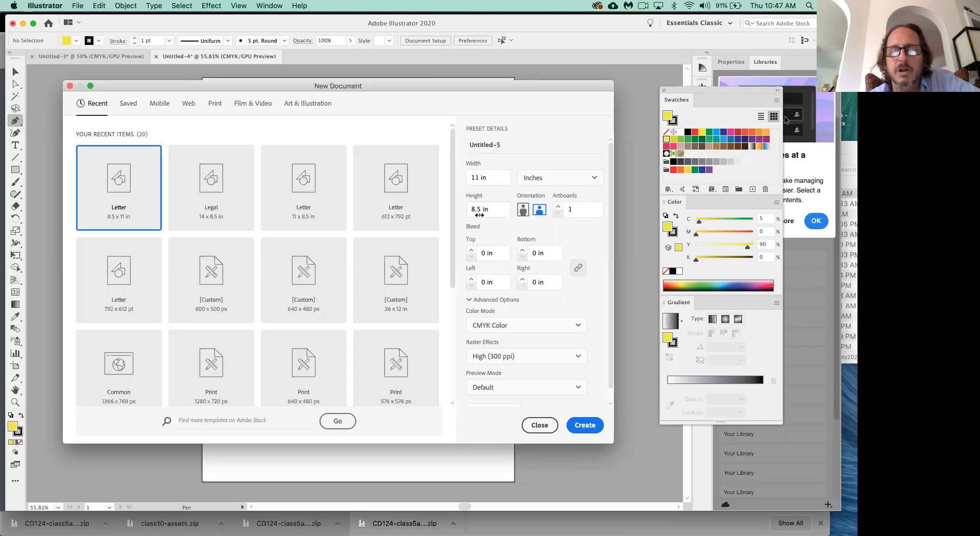
{"action": "left_click", "coordinate": [589, 427]}
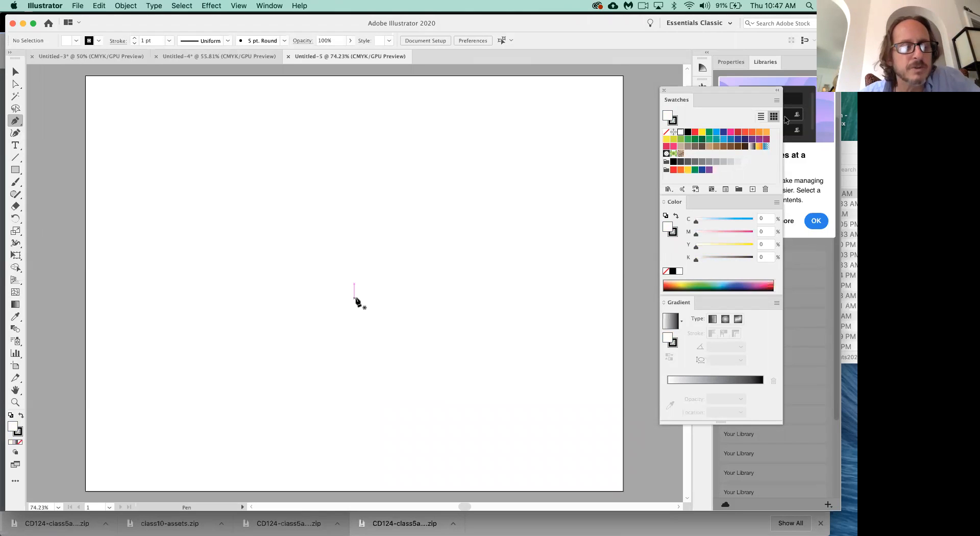
Step: Draw an open, straight-sided zigzag path of eight points with the Pen tool in the middle of the artboard, and delete it
{"action": "left_click", "coordinate": [16, 84]}
{"action": "left_click", "coordinate": [15, 121]}
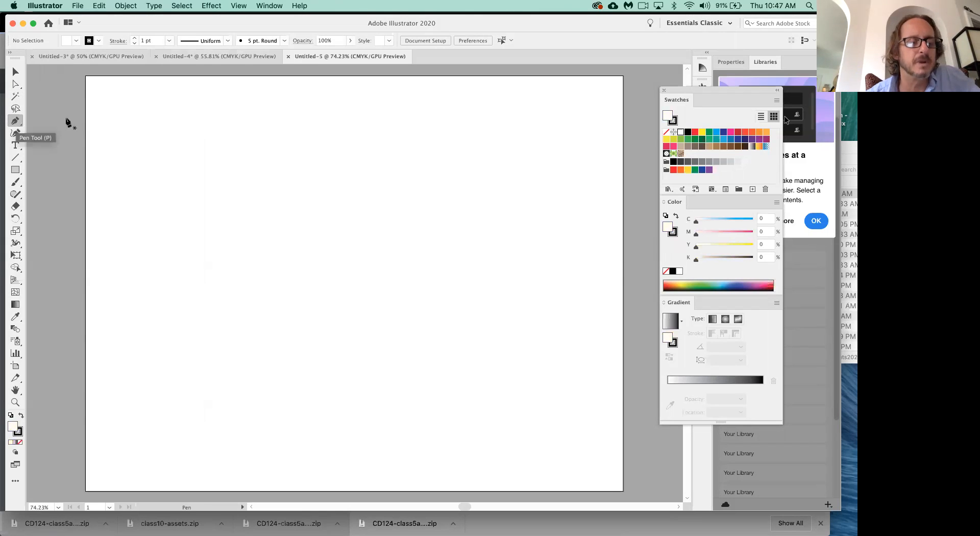
{"action": "left_click", "coordinate": [251, 168]}
{"action": "left_click", "coordinate": [389, 161]}
{"action": "left_click", "coordinate": [326, 273]}
{"action": "left_click", "coordinate": [437, 244]}
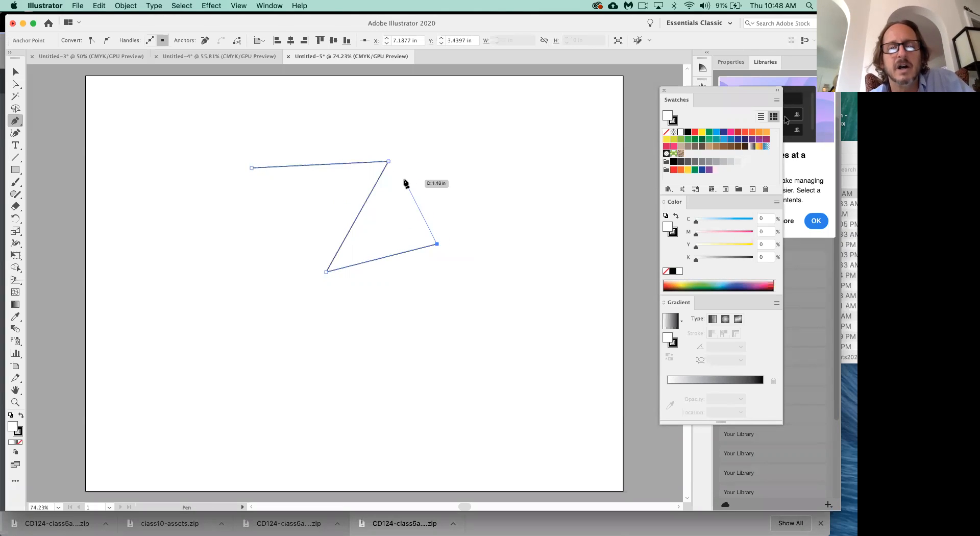
{"action": "left_click", "coordinate": [422, 180]}
{"action": "left_click", "coordinate": [481, 284]}
{"action": "left_click", "coordinate": [359, 333]}
{"action": "left_click", "coordinate": [296, 292]}
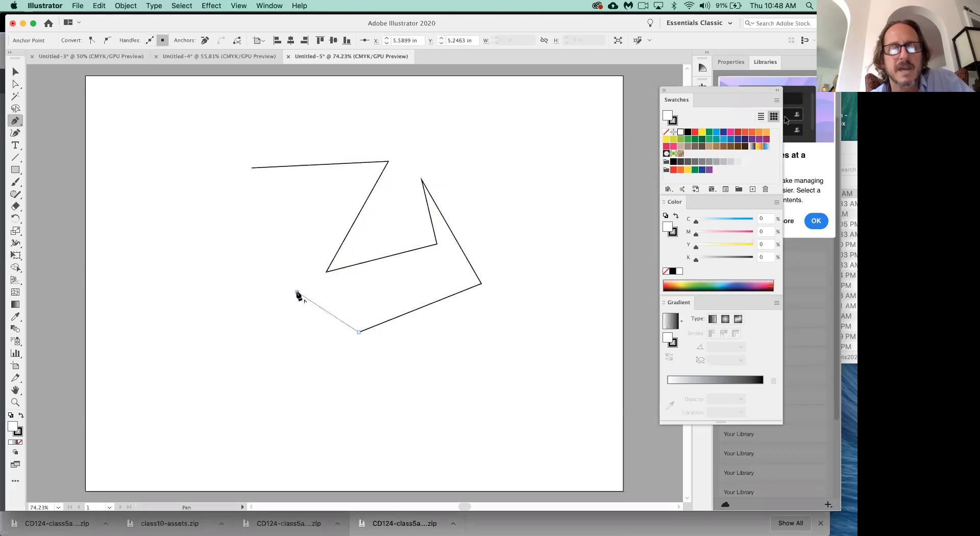
{"action": "key", "text": "Delete"}
{"action": "key", "text": "Delete"}
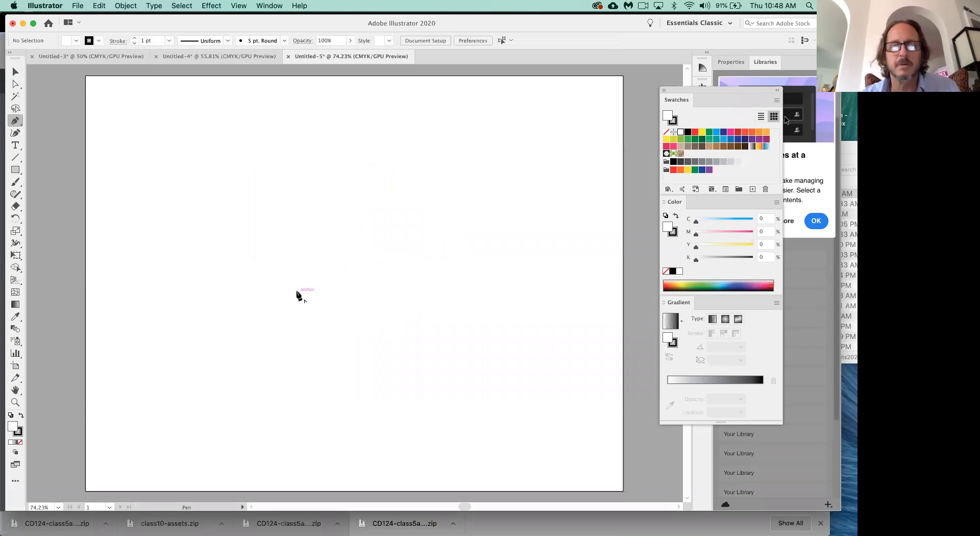
Step: Draw a closed, unfilled six-point hourglass with straight sides and a base about 3.41 in wide, and fill it with CMYK Yellow
{"action": "left_click", "coordinate": [20, 443]}
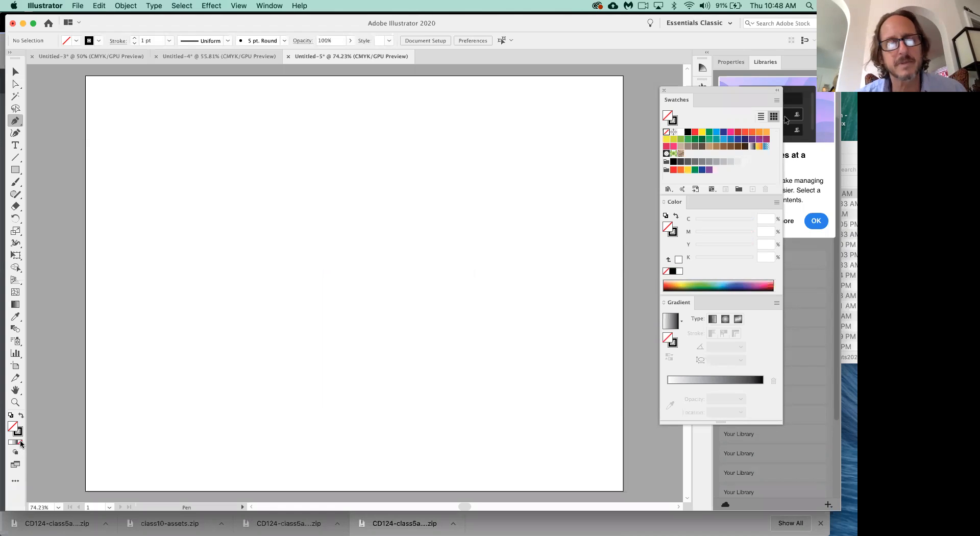
{"action": "left_click", "coordinate": [335, 159]}
{"action": "left_click", "coordinate": [492, 163]}
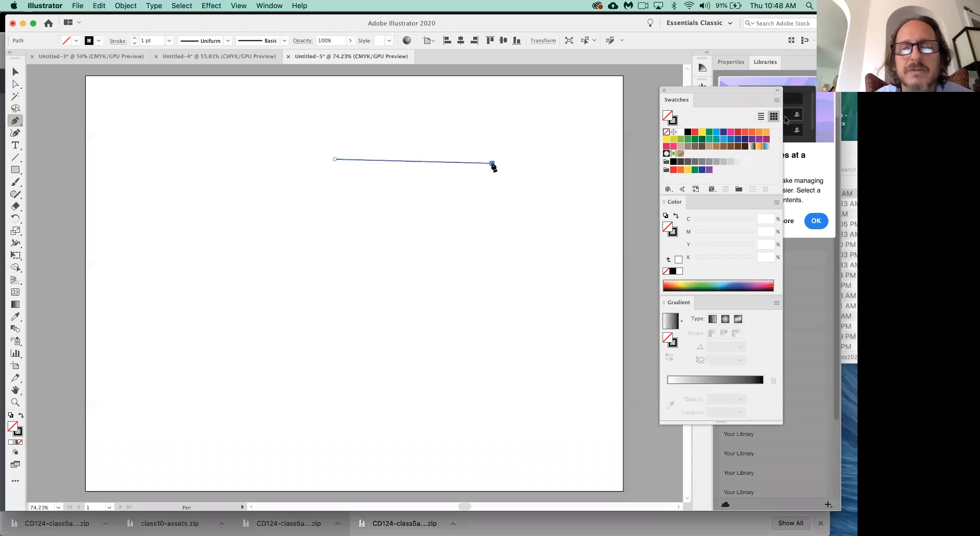
{"action": "left_click", "coordinate": [447, 226]}
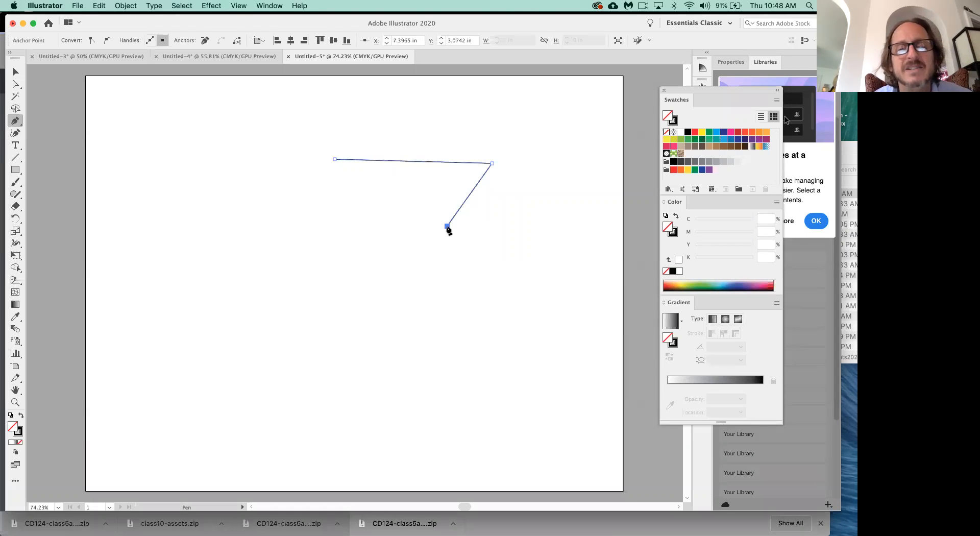
{"action": "left_click", "coordinate": [492, 289]}
{"action": "left_click_drag", "start_coordinate": [372, 286], "coordinate": [308, 247]}
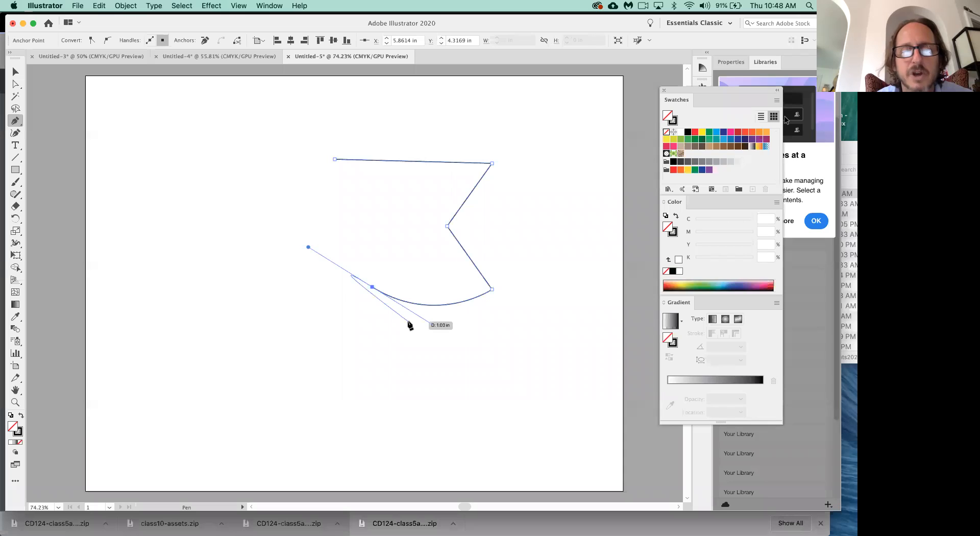
{"action": "key", "text": "super+z"}
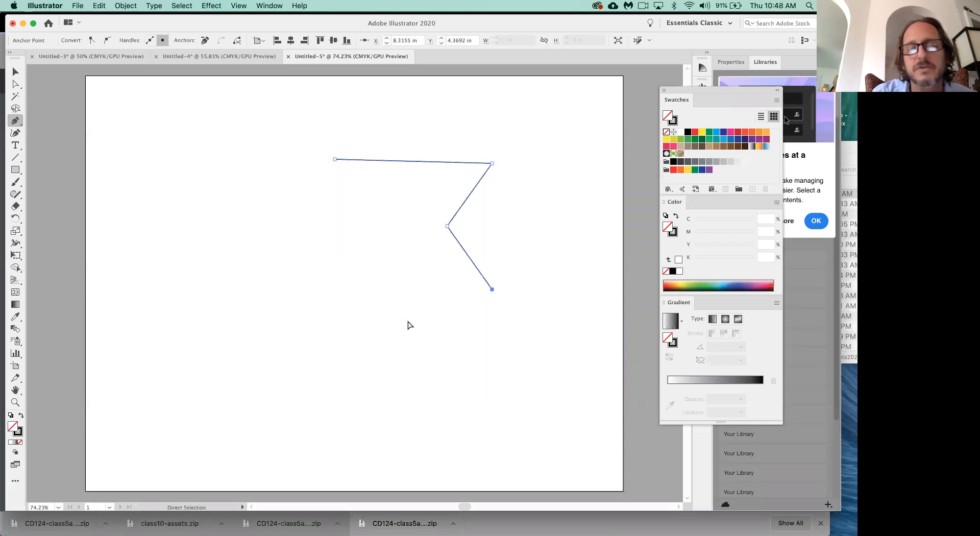
{"action": "left_click", "coordinate": [325, 289]}
{"action": "left_click", "coordinate": [371, 230]}
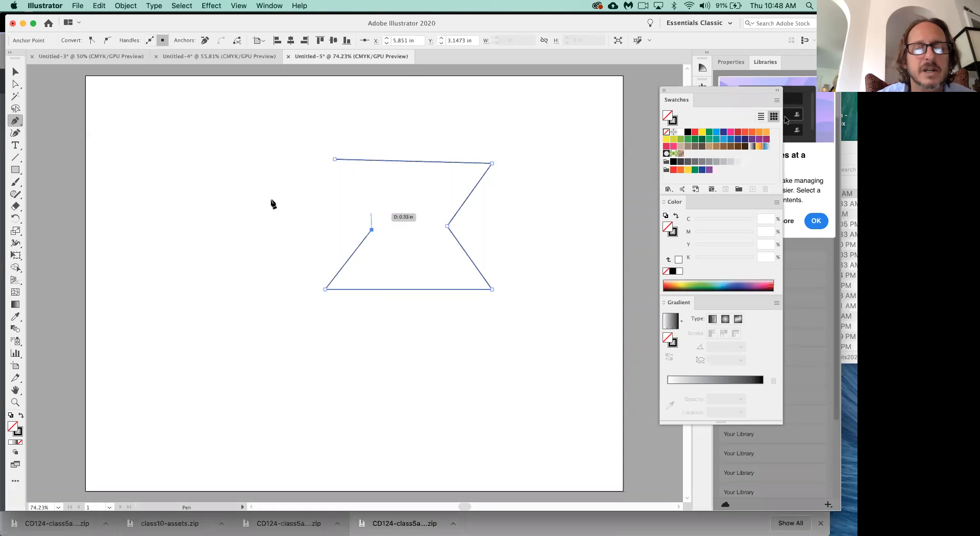
{"action": "left_click", "coordinate": [334, 160]}
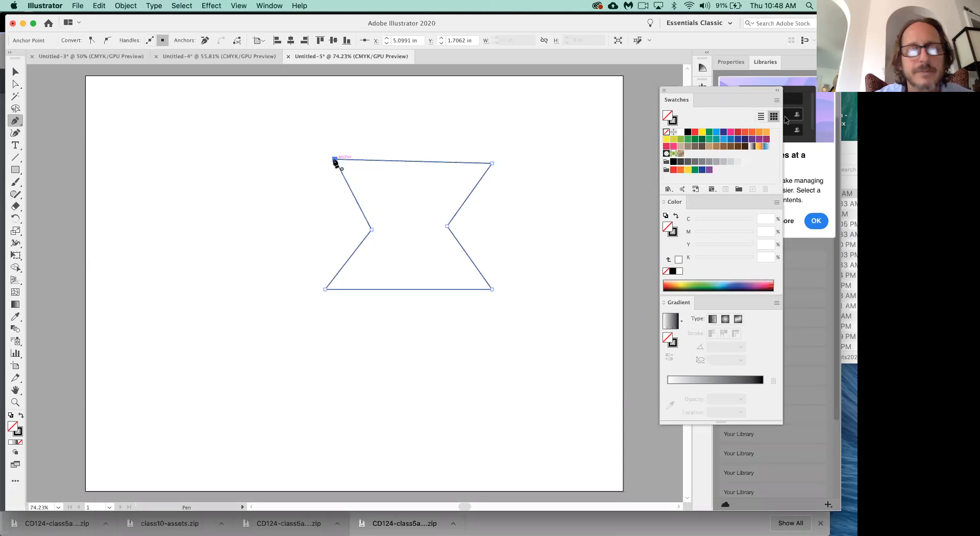
{"action": "left_click", "coordinate": [702, 133]}
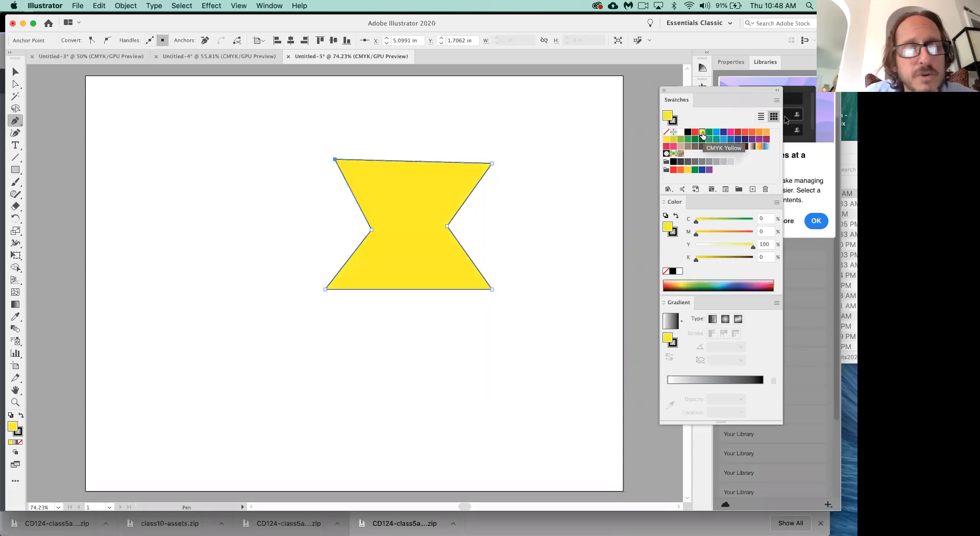
Step: Narrow the hourglass's waist to points at about X 6.23 in and X 7.05 in, and level its upper-right corner with the upper-left one
{"action": "mouse_move", "coordinate": [448, 226]}
{"action": "left_mouse_down"}
{"action": "mouse_move", "coordinate": [481, 225]}
{"action": "mouse_move", "coordinate": [430, 226]}
{"action": "left_mouse_up"}
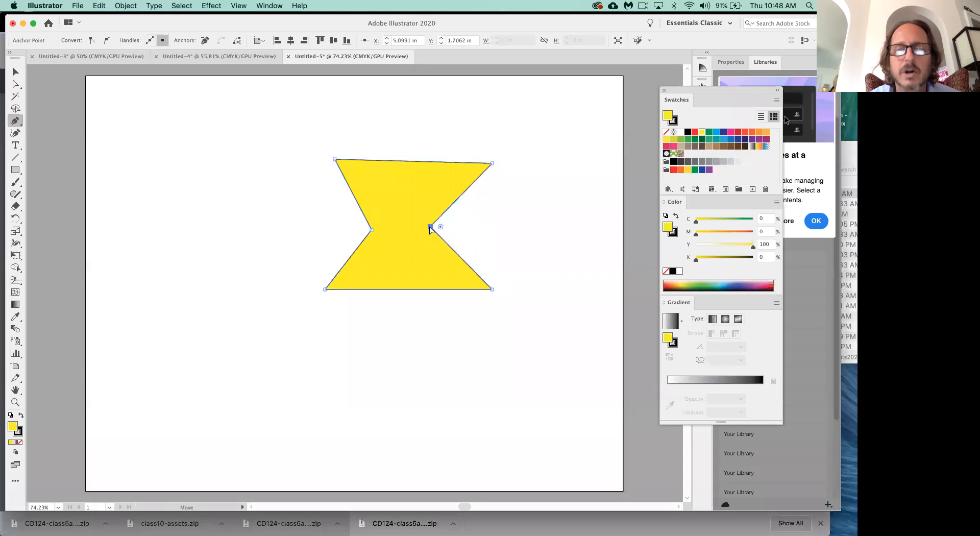
{"action": "left_click_drag", "start_coordinate": [492, 163], "coordinate": [481, 160]}
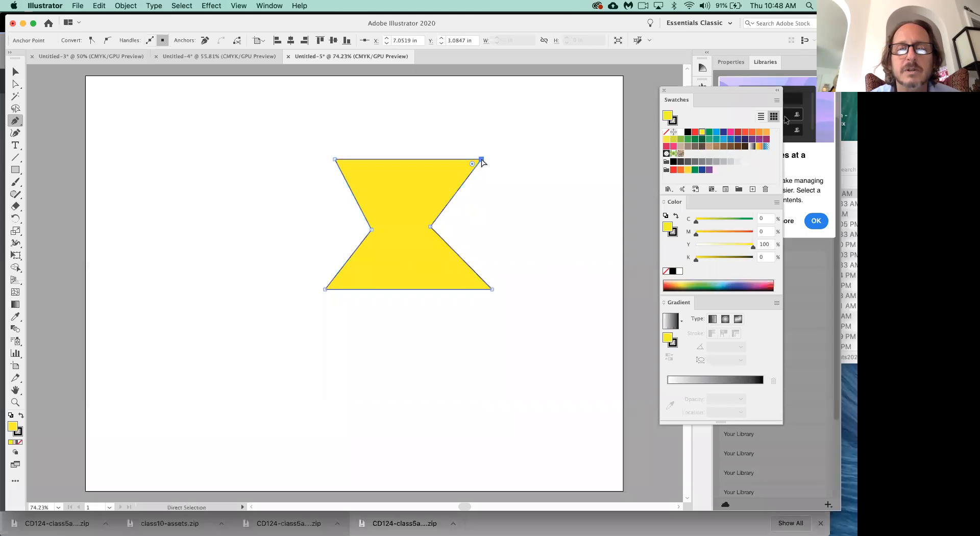
{"action": "mouse_move", "coordinate": [372, 230]}
{"action": "left_mouse_down"}
{"action": "mouse_move", "coordinate": [420, 227]}
{"action": "mouse_move", "coordinate": [390, 228]}
{"action": "left_mouse_up"}
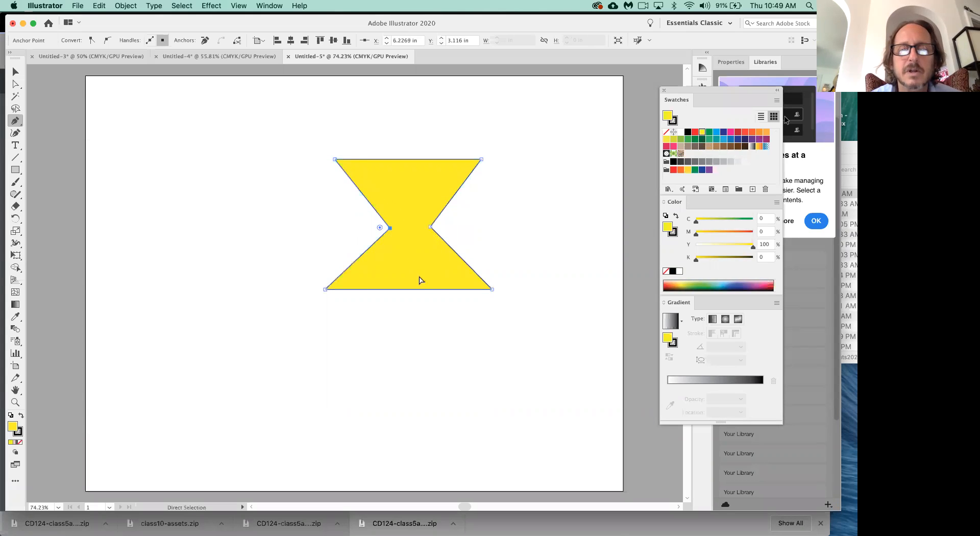
Step: Lower the hourglass's base to a total height of about 3.66 in, and pull a new mid-base anchor down to about X 6.61 in, Y 6.22 in
{"action": "left_click_drag", "start_coordinate": [420, 290], "coordinate": [420, 338]}
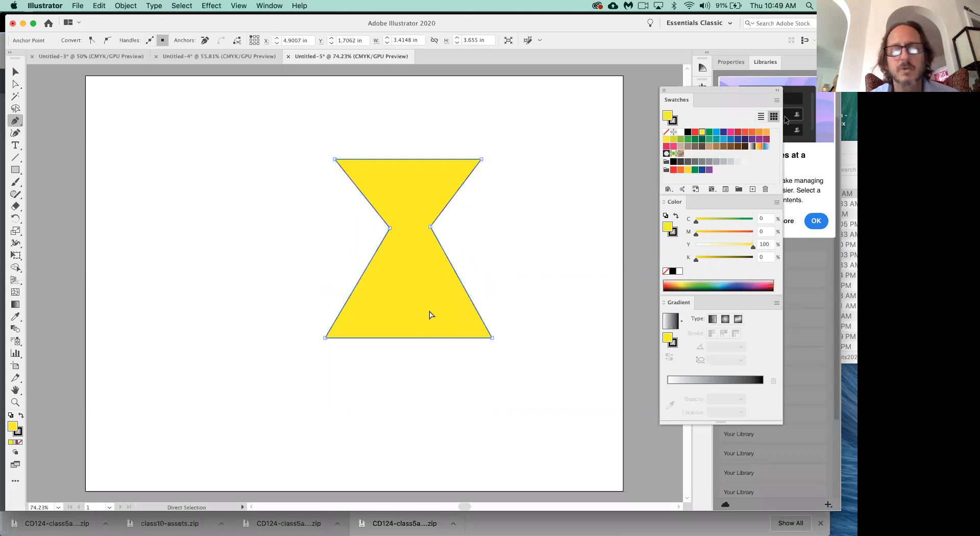
{"action": "left_click", "coordinate": [408, 337]}
{"action": "left_click_drag", "start_coordinate": [408, 337], "coordinate": [408, 380]}
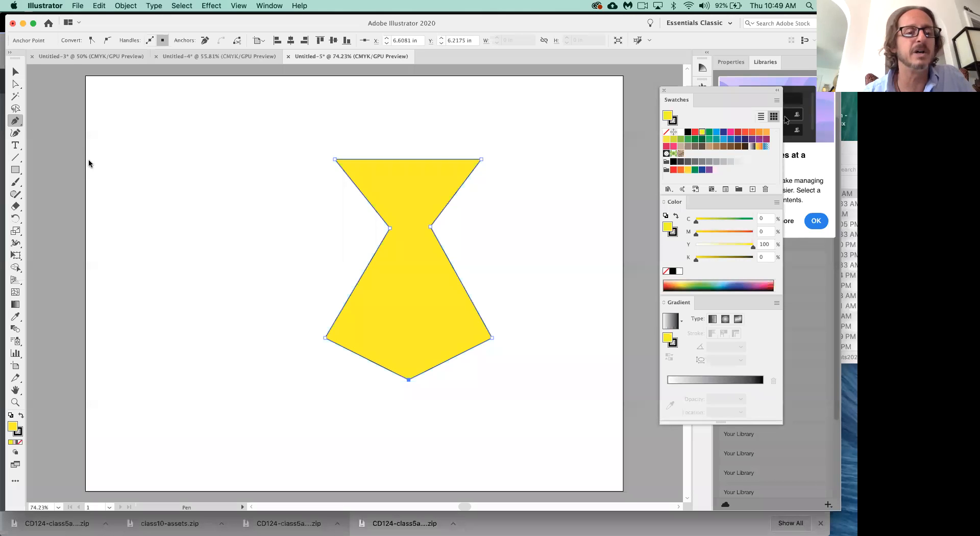
Step: Select the entire pointed hourglass shape from within the Pen tool and delete it
{"action": "key", "text": "super"}
{"action": "left_click", "coordinate": [410, 254], "text": "super"}
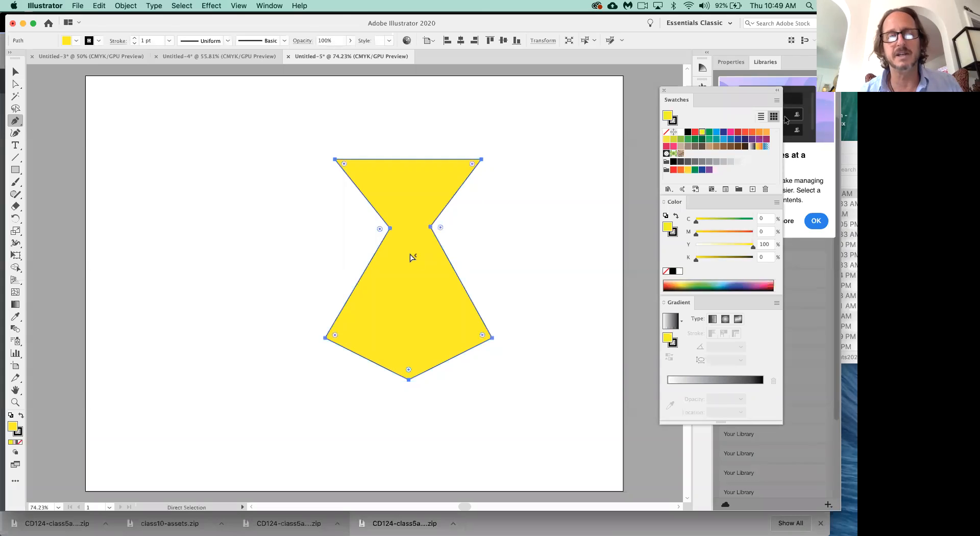
{"action": "key", "text": "Delete"}
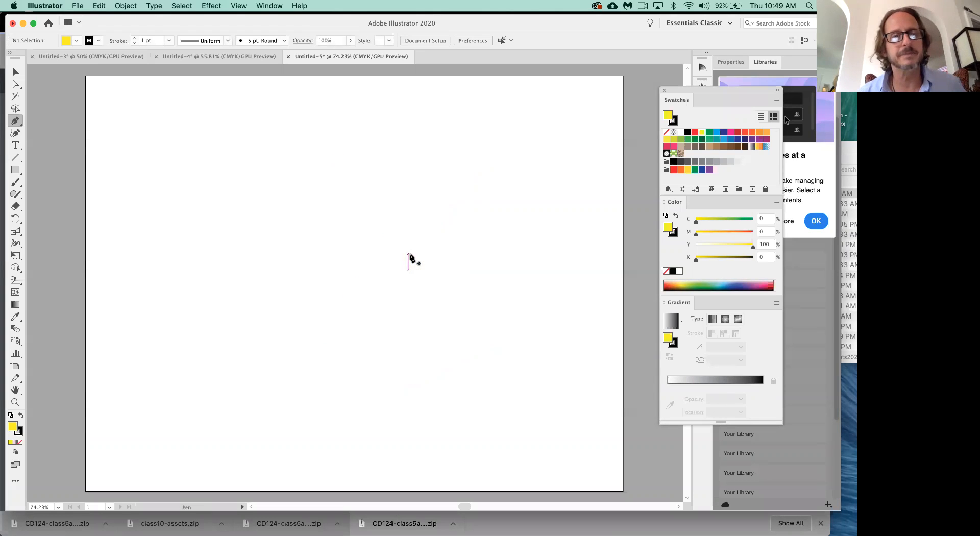
Step: Show the document grid over the empty landscape artboard
{"action": "left_click", "coordinate": [239, 7]}
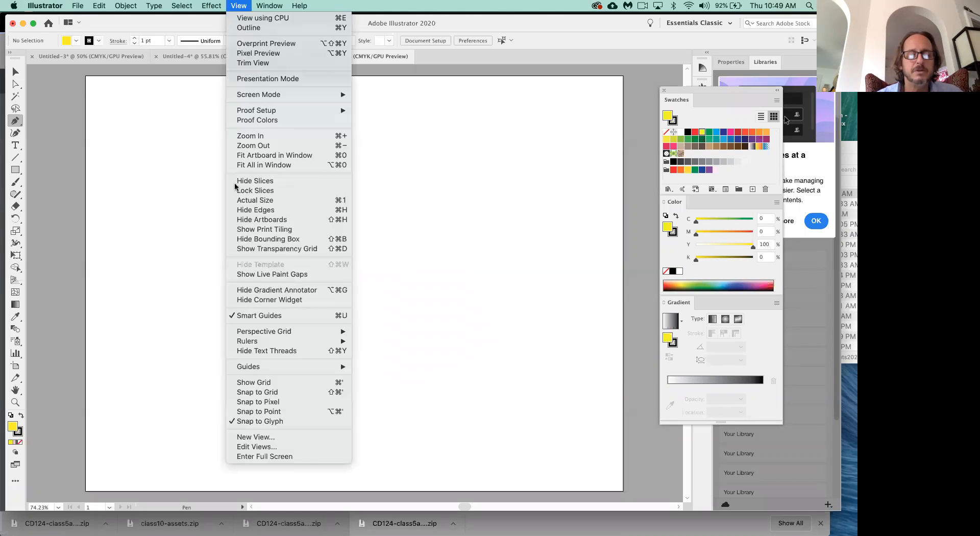
{"action": "left_click", "coordinate": [258, 382]}
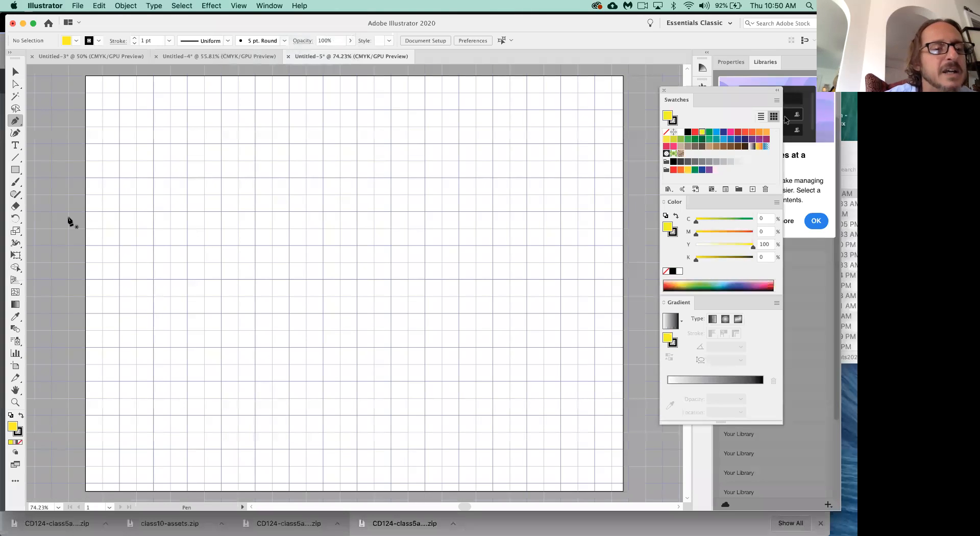
Step: Set the fill to None, draw a freehand wavy line across the artboard with the Pencil tool, and delete it
{"action": "left_click", "coordinate": [15, 194]}
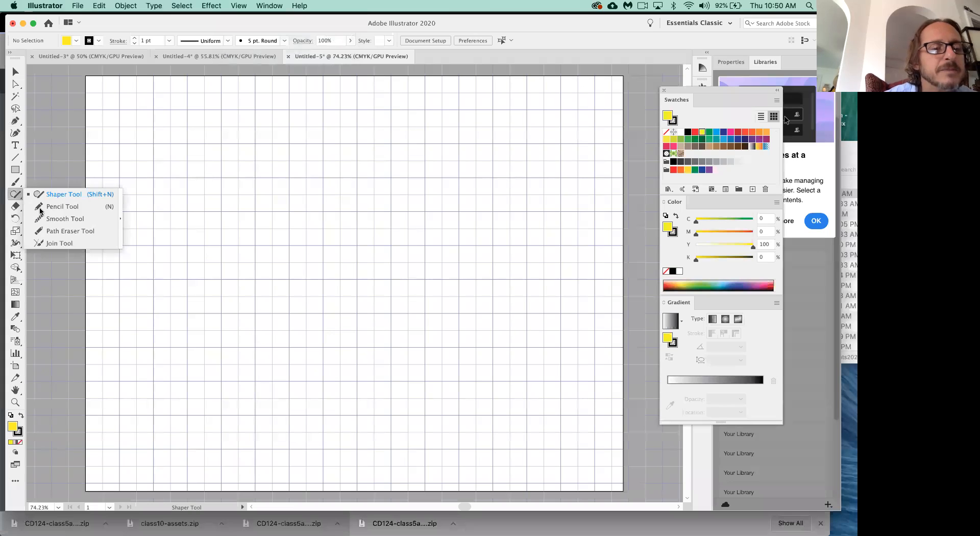
{"action": "left_click", "coordinate": [41, 207]}
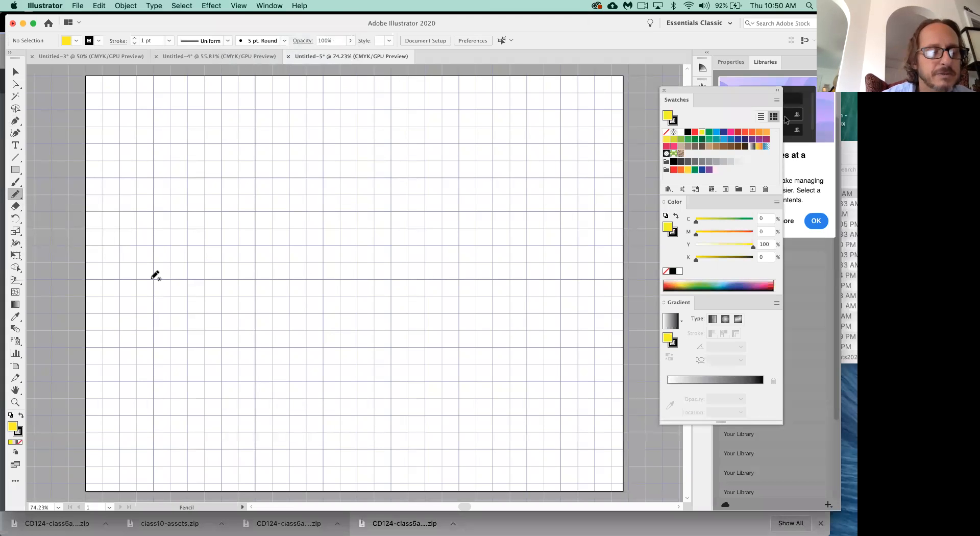
{"action": "left_click", "coordinate": [20, 443]}
{"action": "mouse_move", "coordinate": [154, 245]}
{"action": "left_mouse_down"}
{"action": "mouse_move", "coordinate": [179, 225]}
{"action": "mouse_move", "coordinate": [206, 262]}
{"action": "mouse_move", "coordinate": [245, 280]}
{"action": "mouse_move", "coordinate": [304, 233]}
{"action": "mouse_move", "coordinate": [325, 268]}
{"action": "mouse_move", "coordinate": [358, 284]}
{"action": "mouse_move", "coordinate": [403, 265]}
{"action": "mouse_move", "coordinate": [438, 231]}
{"action": "mouse_move", "coordinate": [508, 282]}
{"action": "mouse_move", "coordinate": [589, 221]}
{"action": "left_mouse_up"}
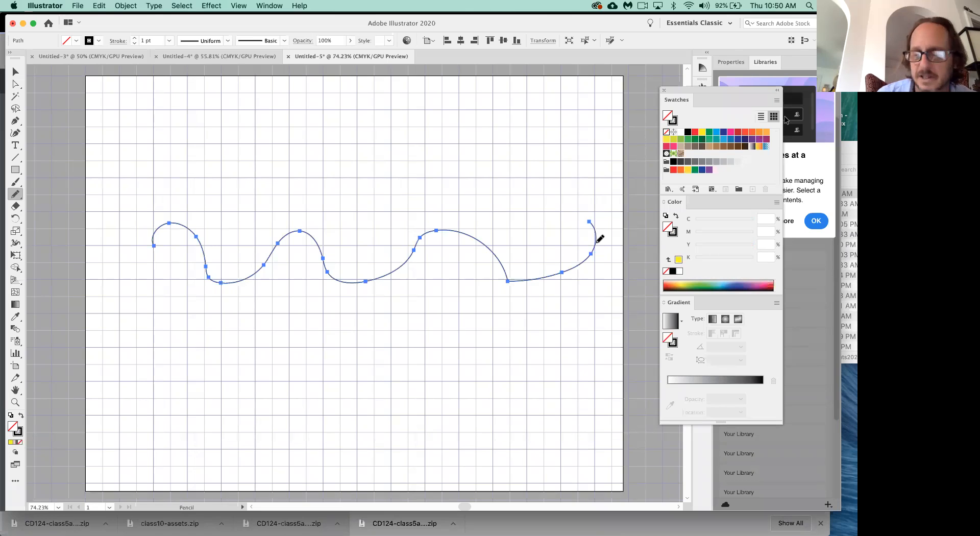
{"action": "key", "text": "Delete"}
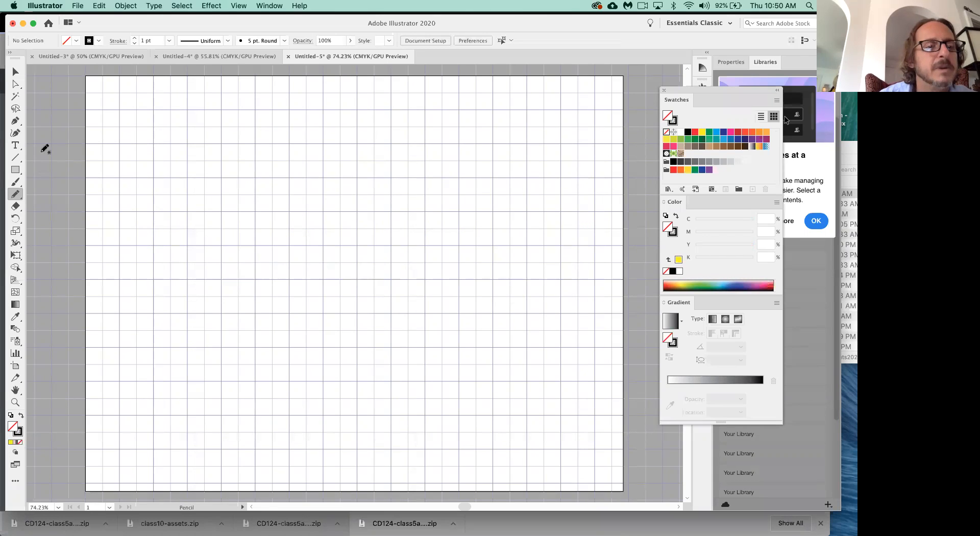
Step: Draw an unfilled Pen tool arch between two smooth anchors one major grid square apart, pulling vertical handles up from the first and down from the second
{"action": "left_click", "coordinate": [14, 86]}
{"action": "left_click", "coordinate": [16, 121]}
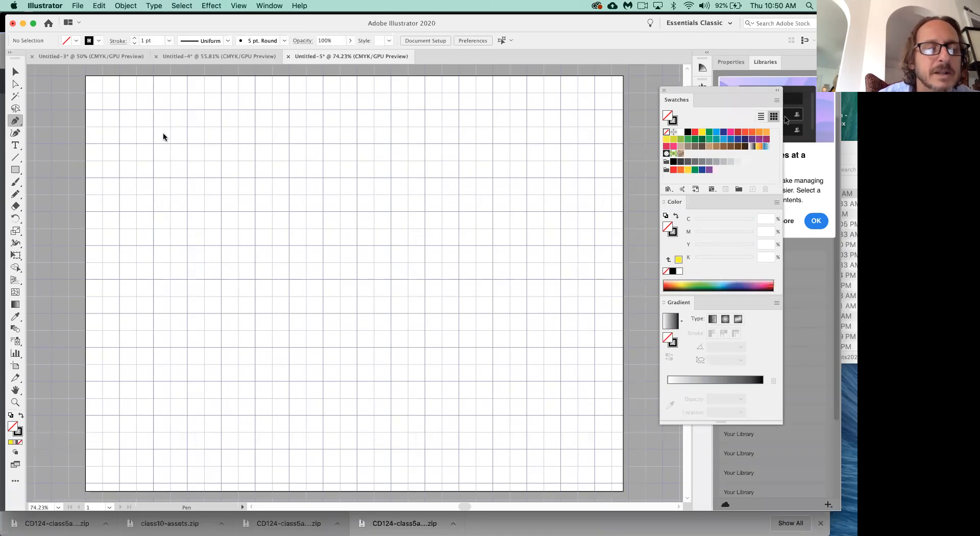
{"action": "left_click_drag", "start_coordinate": [119, 245], "coordinate": [118, 196]}
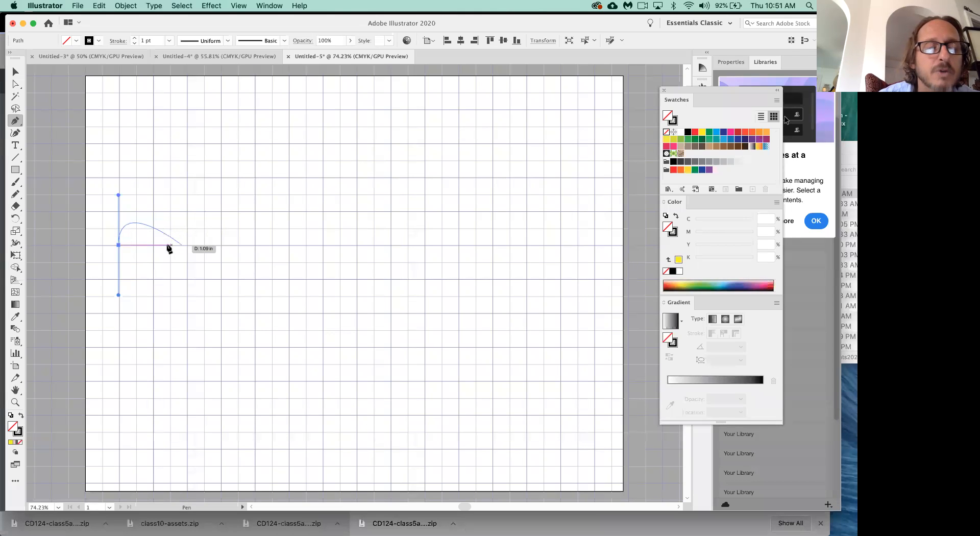
{"action": "left_click_drag", "start_coordinate": [154, 246], "coordinate": [154, 295]}
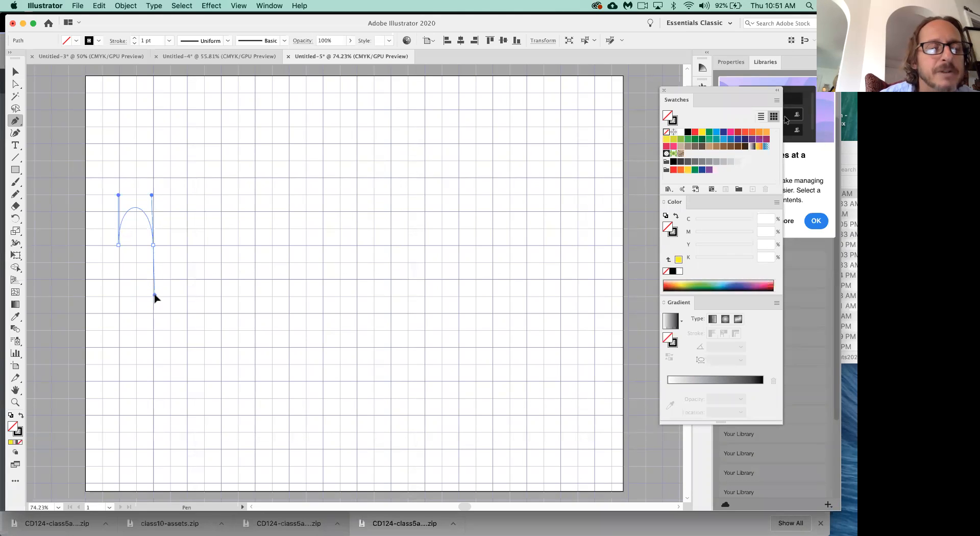
{"action": "left_click_drag", "start_coordinate": [155, 296], "coordinate": [153, 294]}
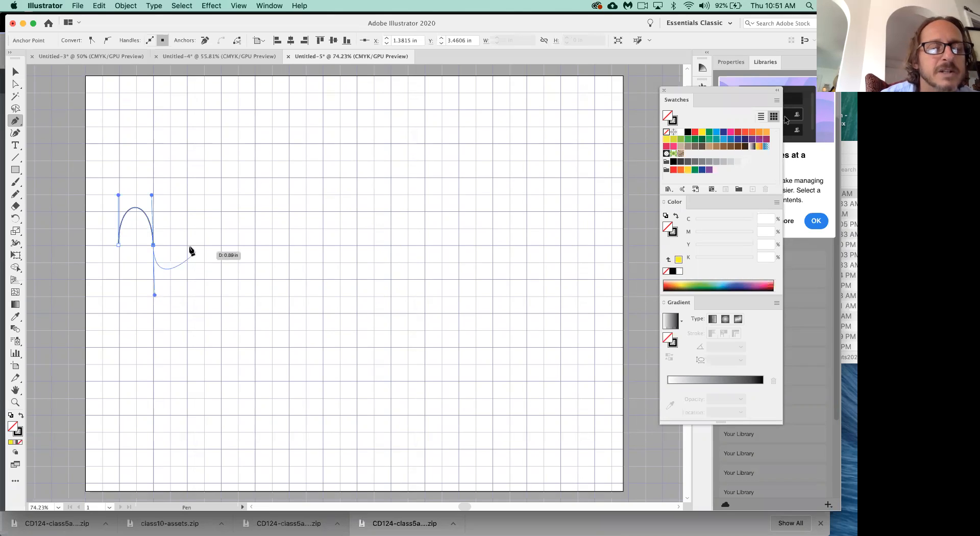
{"action": "left_click_drag", "start_coordinate": [188, 245], "coordinate": [191, 196]}
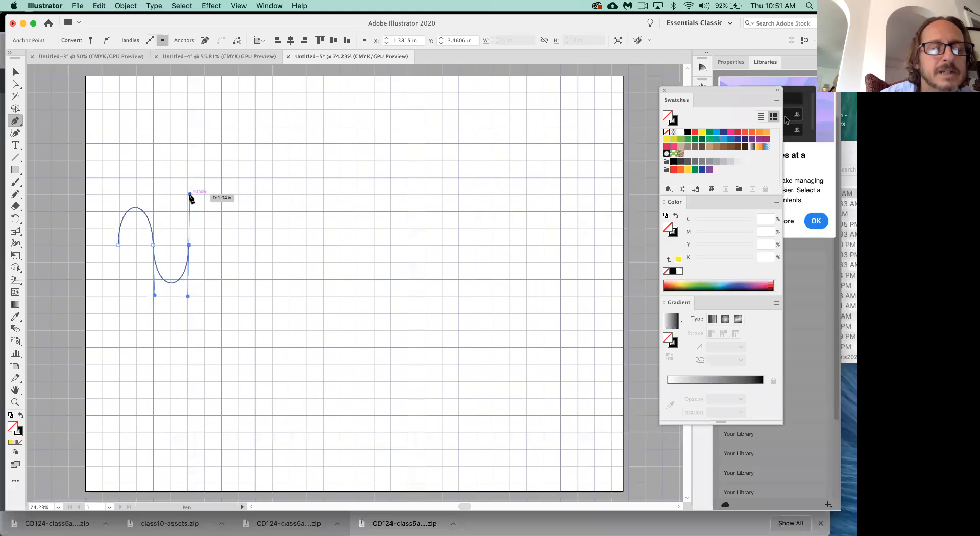
{"action": "left_click_drag", "start_coordinate": [222, 246], "coordinate": [222, 297]}
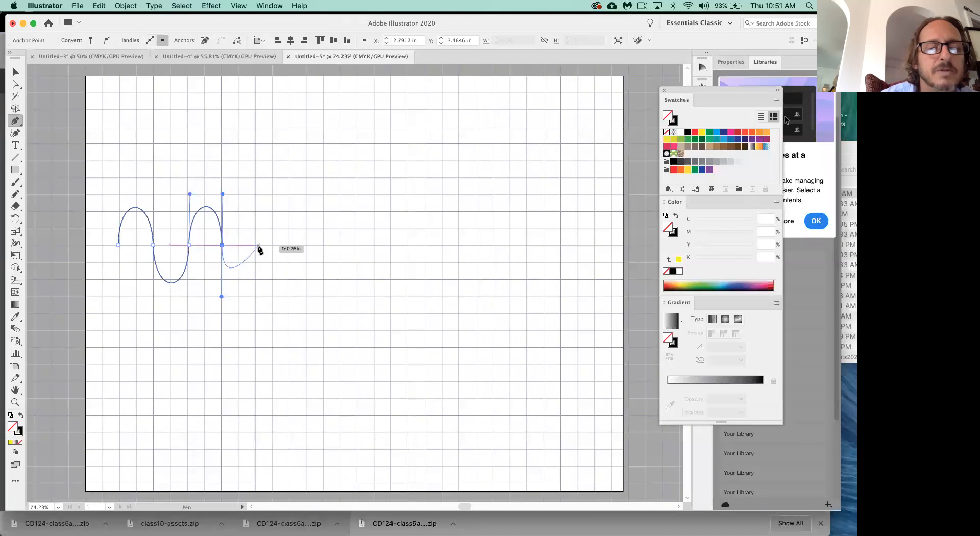
{"action": "left_click_drag", "start_coordinate": [257, 244], "coordinate": [258, 194]}
{"action": "key", "text": "Delete"}
{"action": "key", "text": "Delete"}
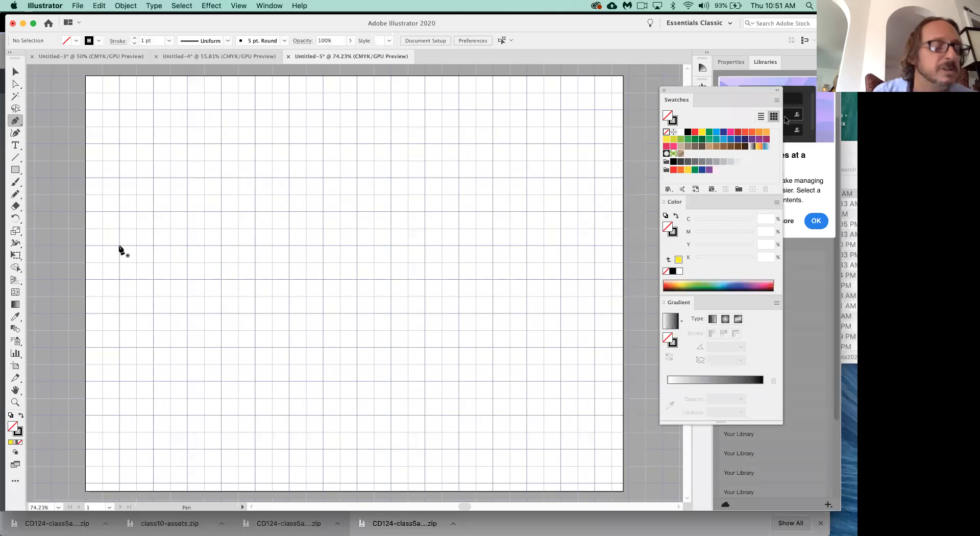
Step: Draw a Pen path of narrow alternating arches along the horizontal gridline, using vertical direction handles about 1 in long and anchors about 0.7 in apart
{"action": "left_click_drag", "start_coordinate": [119, 246], "coordinate": [119, 194]}
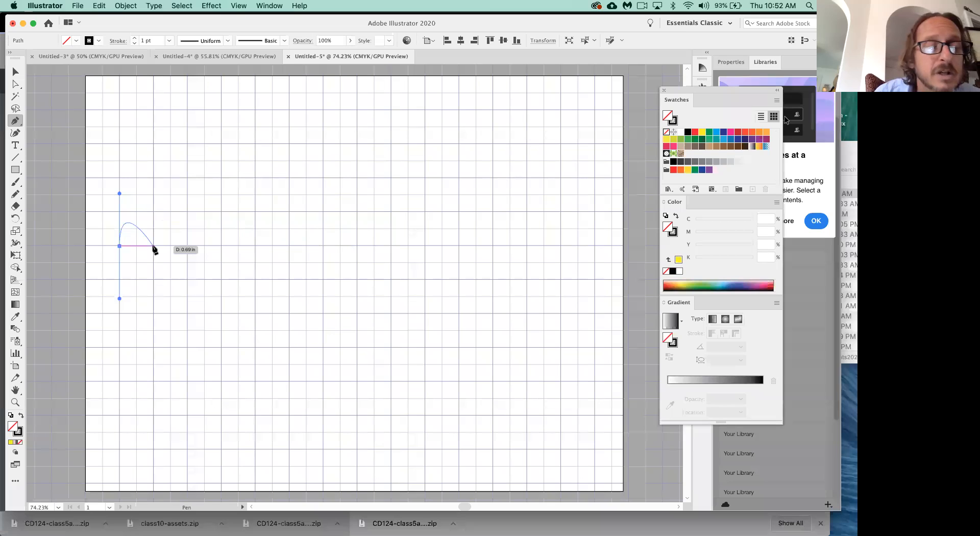
{"action": "left_click_drag", "start_coordinate": [153, 246], "coordinate": [154, 298]}
{"action": "left_click_drag", "start_coordinate": [187, 246], "coordinate": [189, 197]}
{"action": "left_click_drag", "start_coordinate": [189, 196], "coordinate": [188, 195]}
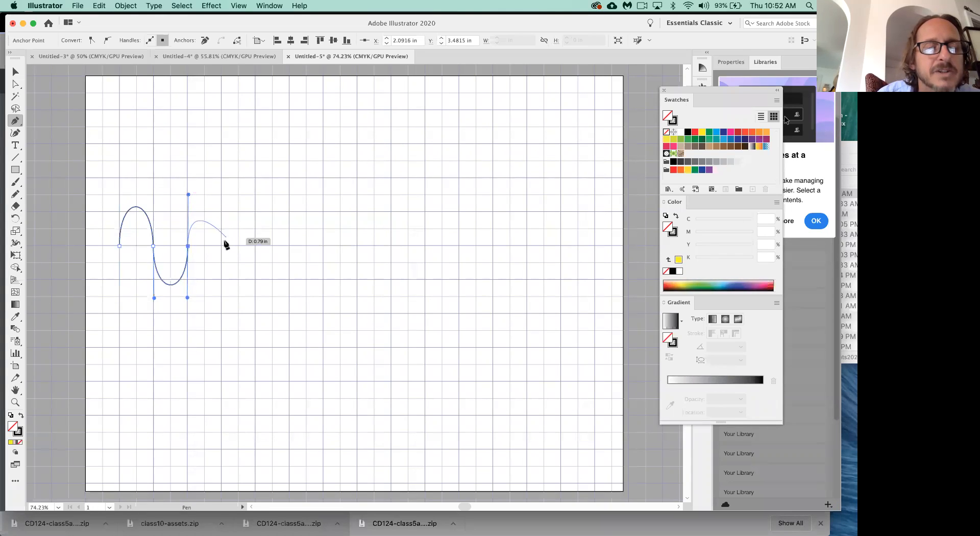
{"action": "left_click_drag", "start_coordinate": [220, 246], "coordinate": [219, 298]}
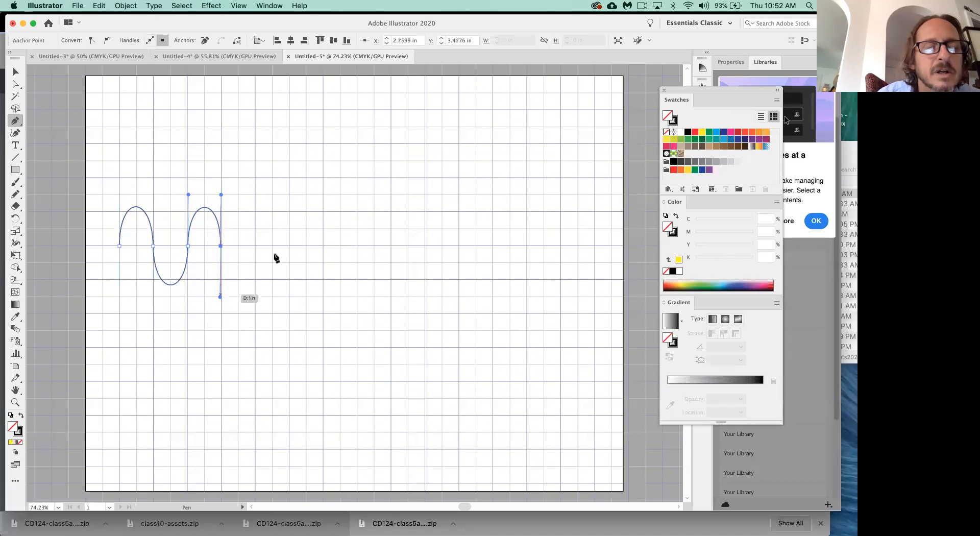
{"action": "left_click_drag", "start_coordinate": [256, 246], "coordinate": [257, 195]}
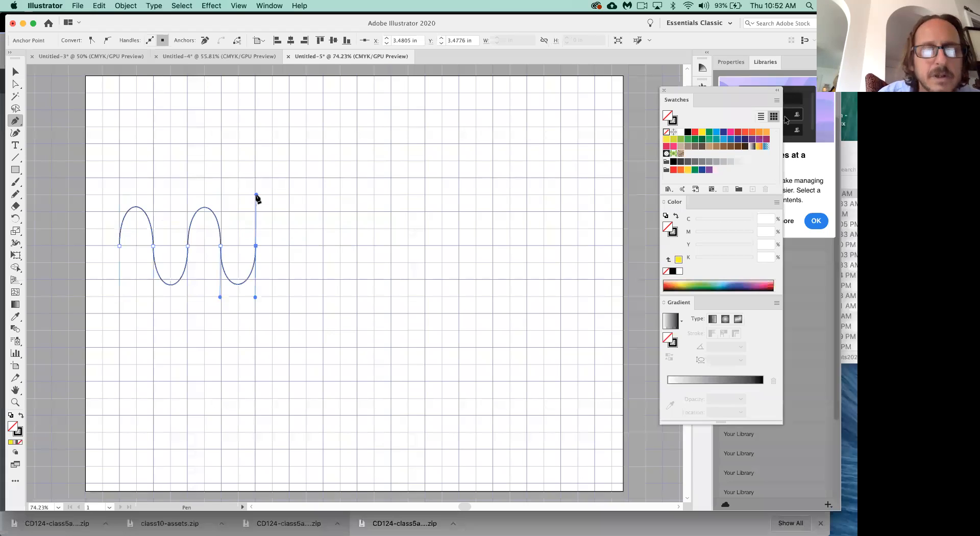
{"action": "left_click_drag", "start_coordinate": [289, 246], "coordinate": [288, 296]}
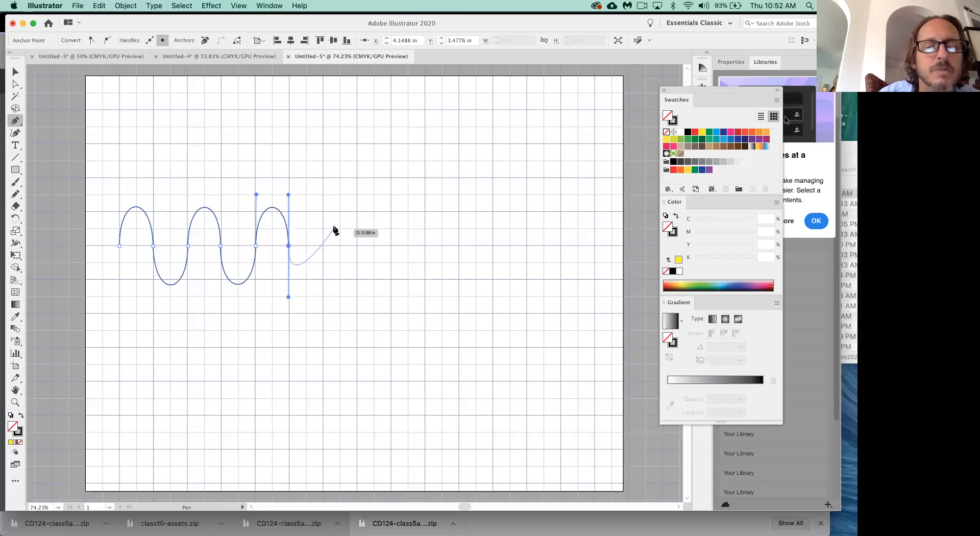
Step: Continue the narrow wave with three more smooth anchors on the gridline, undoing the misplaced anchor above it and alternating the vertical handles up and down
{"action": "left_click_drag", "start_coordinate": [335, 230], "coordinate": [333, 182]}
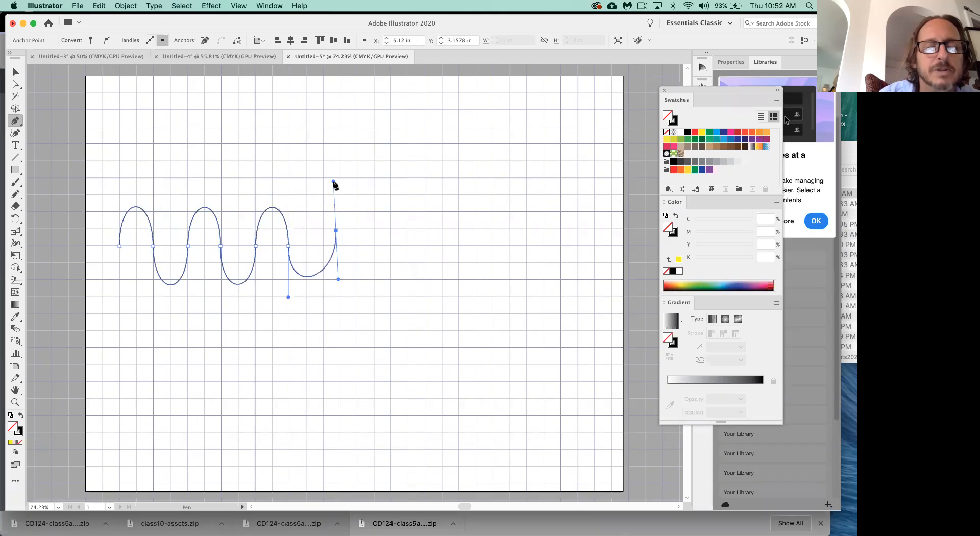
{"action": "key", "text": "super+z"}
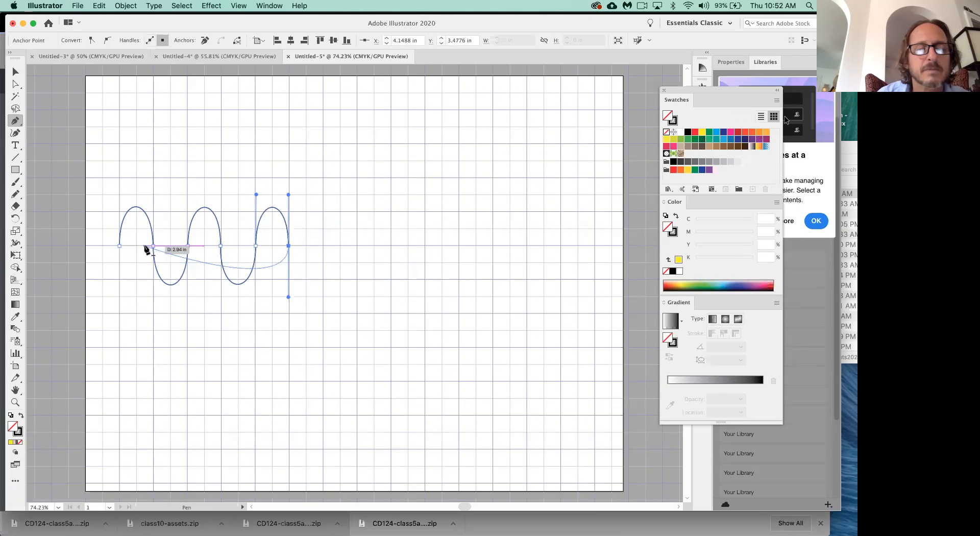
{"action": "left_click", "coordinate": [325, 246]}
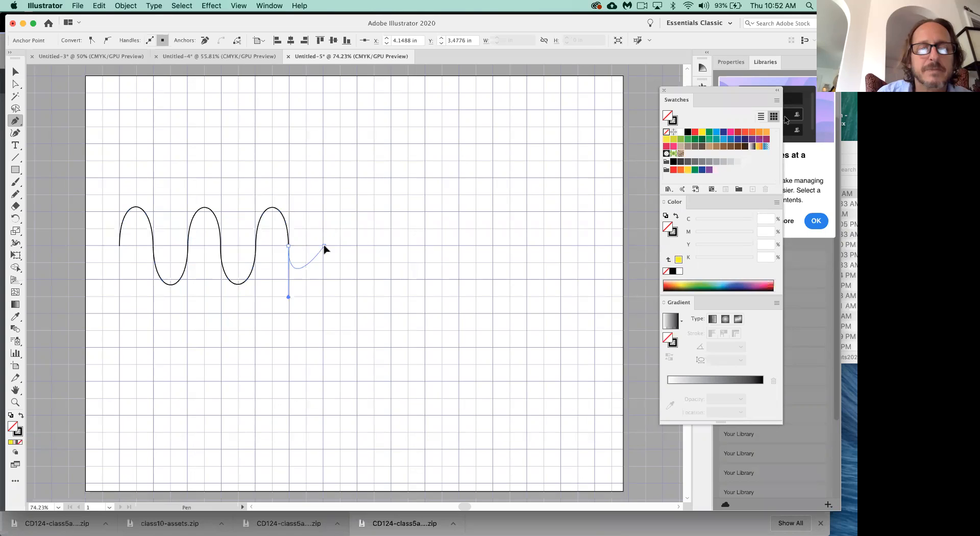
{"action": "left_click_drag", "start_coordinate": [325, 249], "coordinate": [324, 192]}
{"action": "left_click_drag", "start_coordinate": [358, 246], "coordinate": [360, 300]}
{"action": "left_click_drag", "start_coordinate": [391, 245], "coordinate": [393, 191]}
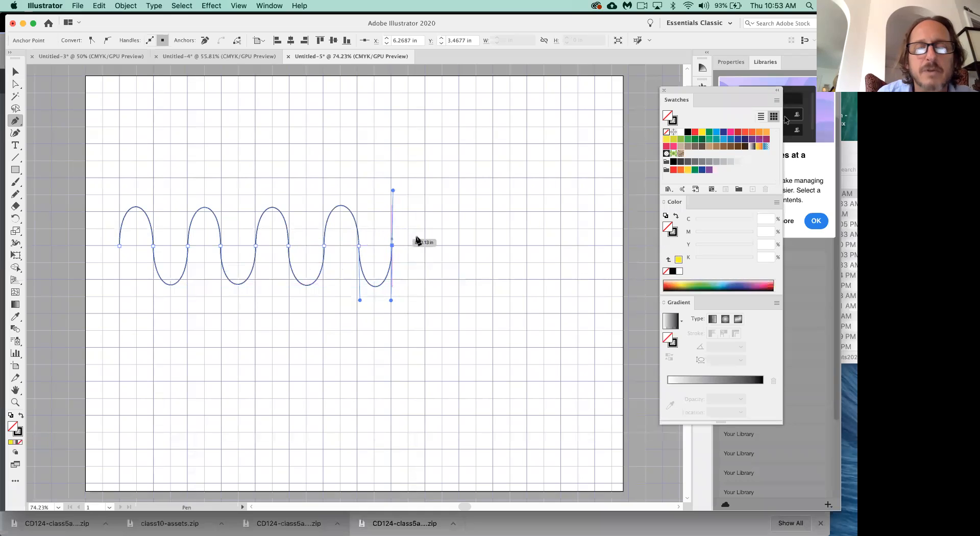
Step: Extend the narrow wave along the gridline with five more smooth anchors to near the artboard's right edge
{"action": "left_click_drag", "start_coordinate": [426, 246], "coordinate": [428, 305]}
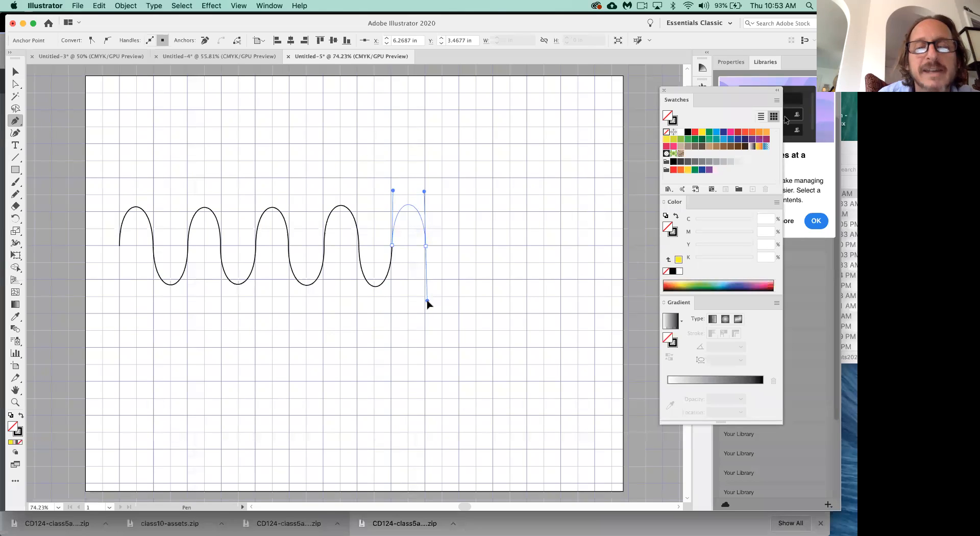
{"action": "left_click_drag", "start_coordinate": [428, 304], "coordinate": [428, 304]}
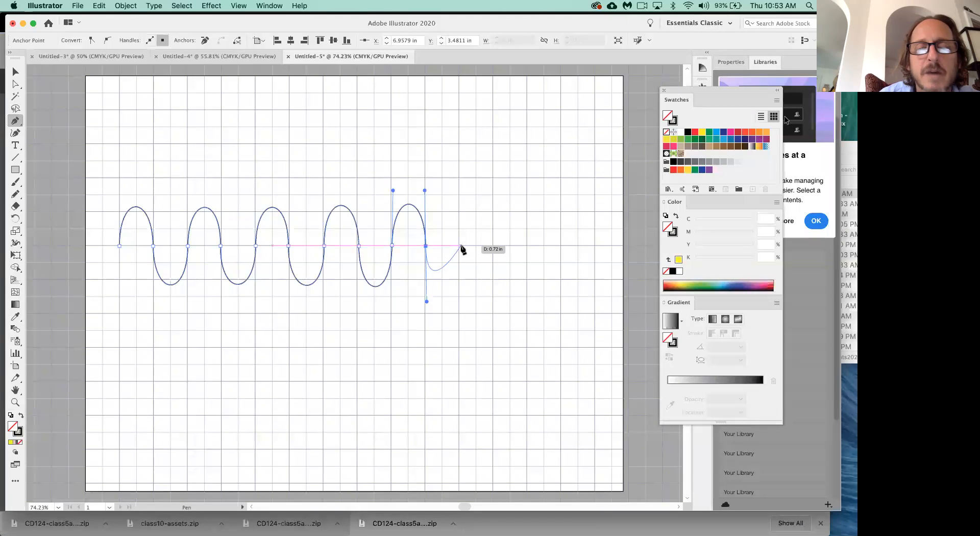
{"action": "left_click_drag", "start_coordinate": [459, 246], "coordinate": [461, 193]}
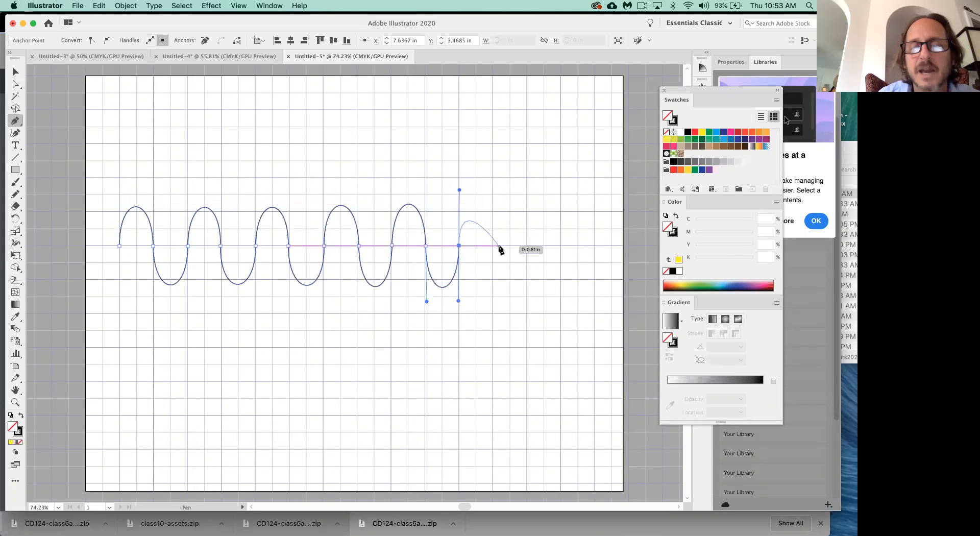
{"action": "left_click_drag", "start_coordinate": [493, 247], "coordinate": [494, 305]}
{"action": "left_click", "coordinate": [526, 246]}
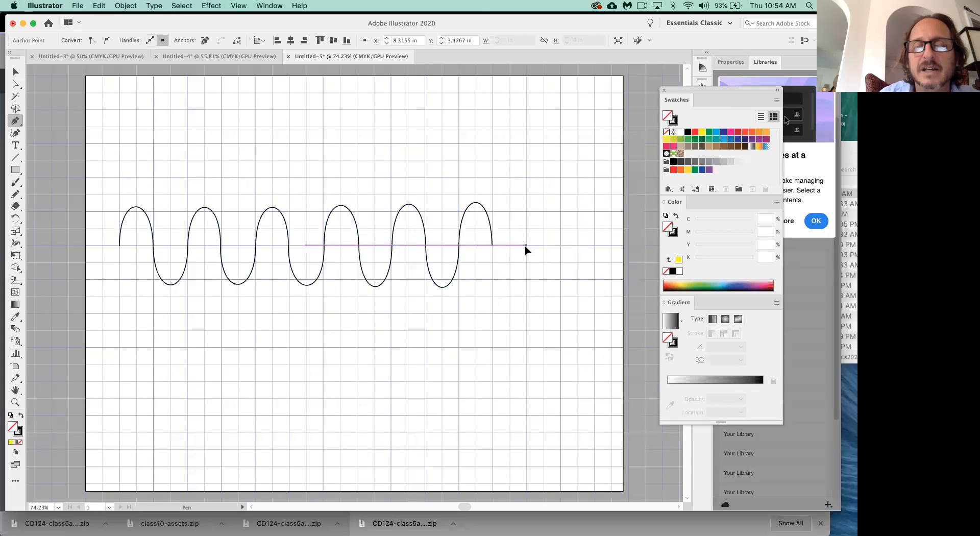
{"action": "left_click_drag", "start_coordinate": [526, 246], "coordinate": [523, 201]}
{"action": "left_click_drag", "start_coordinate": [563, 245], "coordinate": [566, 309]}
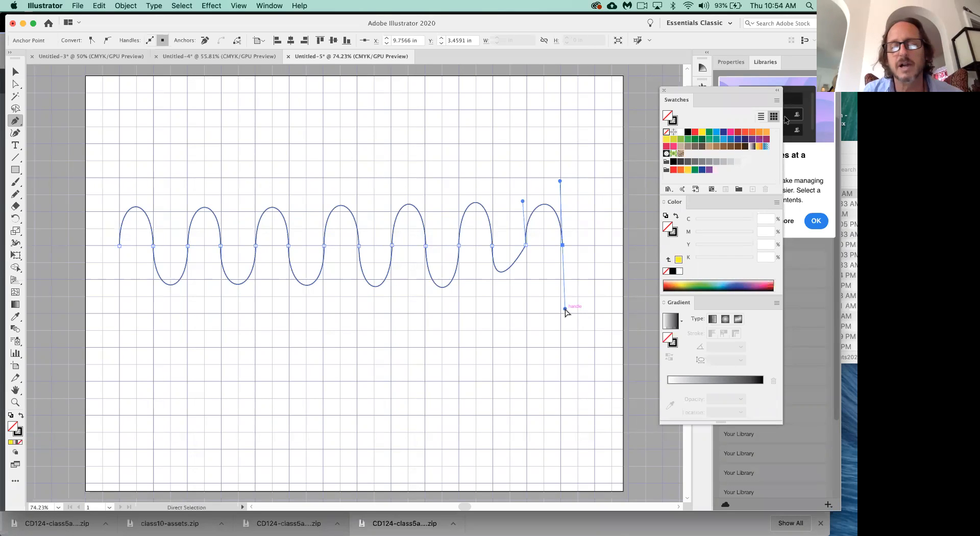
Step: Delete the entire narrow wave from the artboard
{"action": "left_click", "coordinate": [524, 351], "text": "super"}
{"action": "key", "text": "super+a"}
{"action": "key", "text": "Delete"}
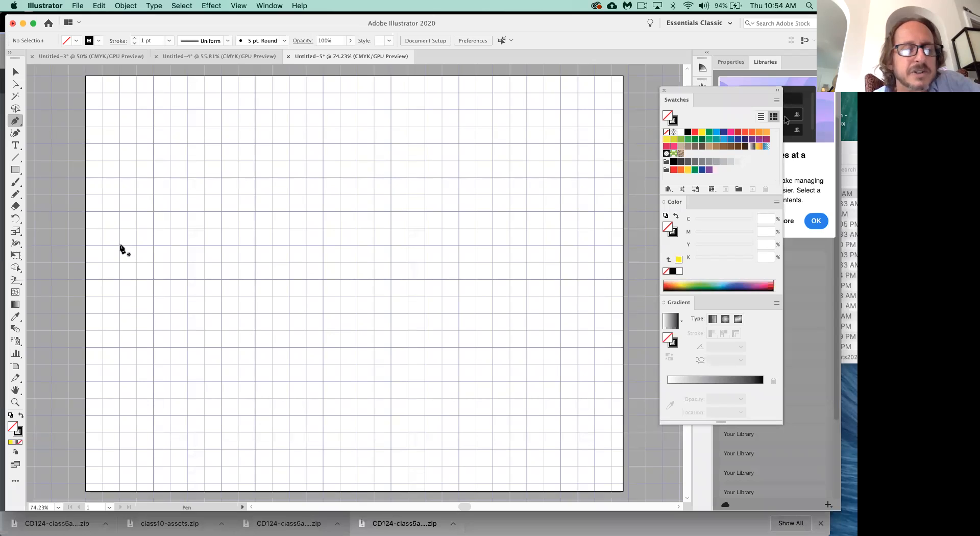
Step: Draw a wider wave with the Pen tool along the gridline, using slanted direction handles and smooth anchors about 1.4 in apart for five alternating arches
{"action": "left_click_drag", "start_coordinate": [120, 246], "coordinate": [143, 203]}
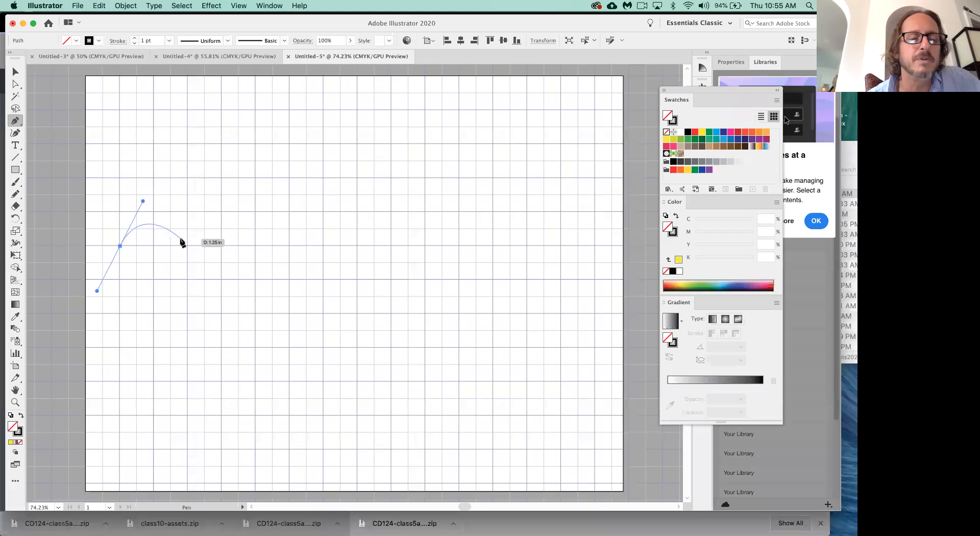
{"action": "left_click_drag", "start_coordinate": [188, 246], "coordinate": [211, 295]}
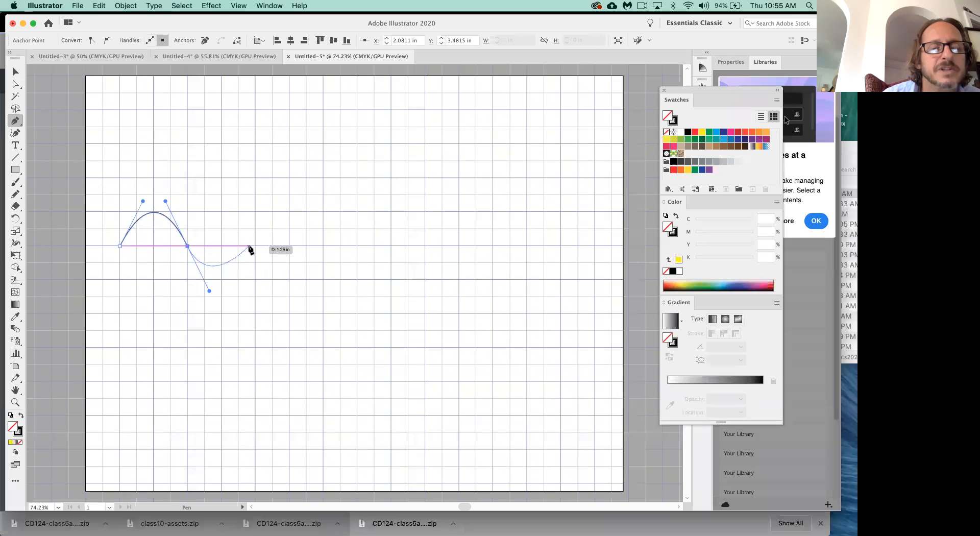
{"action": "left_click_drag", "start_coordinate": [257, 246], "coordinate": [272, 200]}
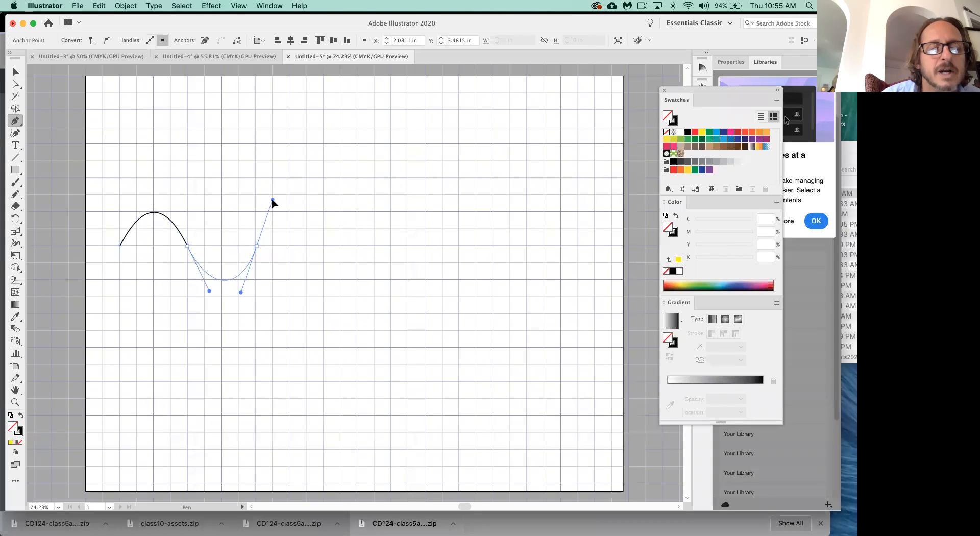
{"action": "left_click_drag", "start_coordinate": [272, 200], "coordinate": [274, 202]}
{"action": "left_click_drag", "start_coordinate": [274, 202], "coordinate": [274, 202]}
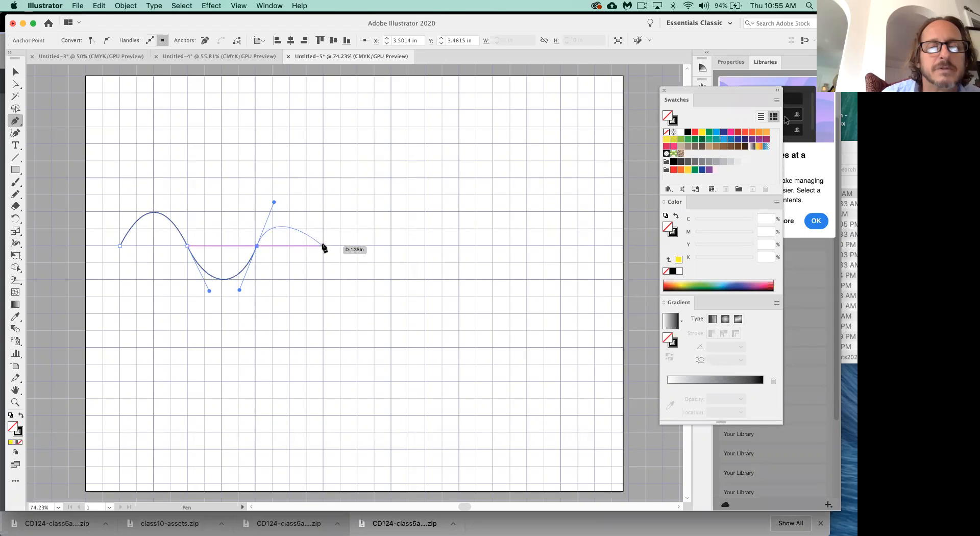
{"action": "left_click_drag", "start_coordinate": [323, 246], "coordinate": [339, 291]}
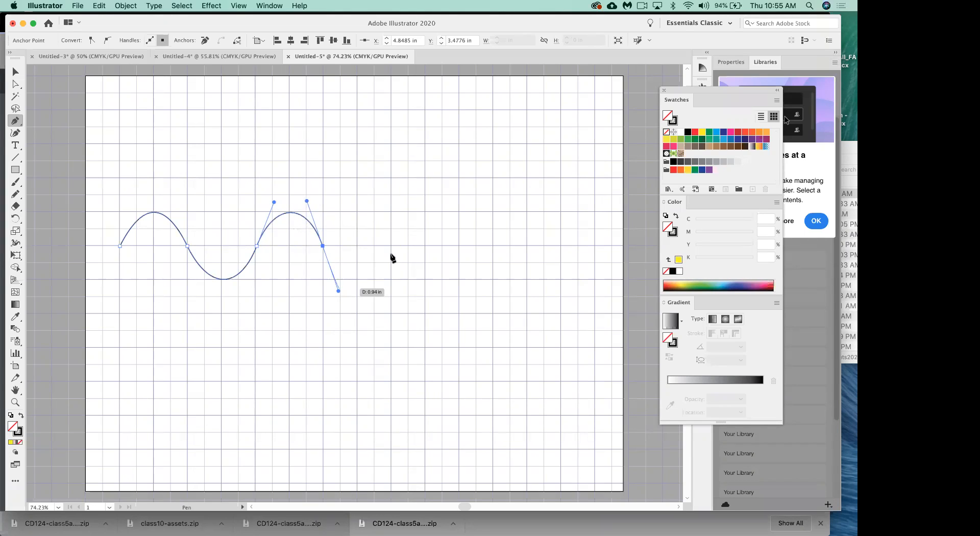
{"action": "left_click_drag", "start_coordinate": [389, 246], "coordinate": [408, 201]}
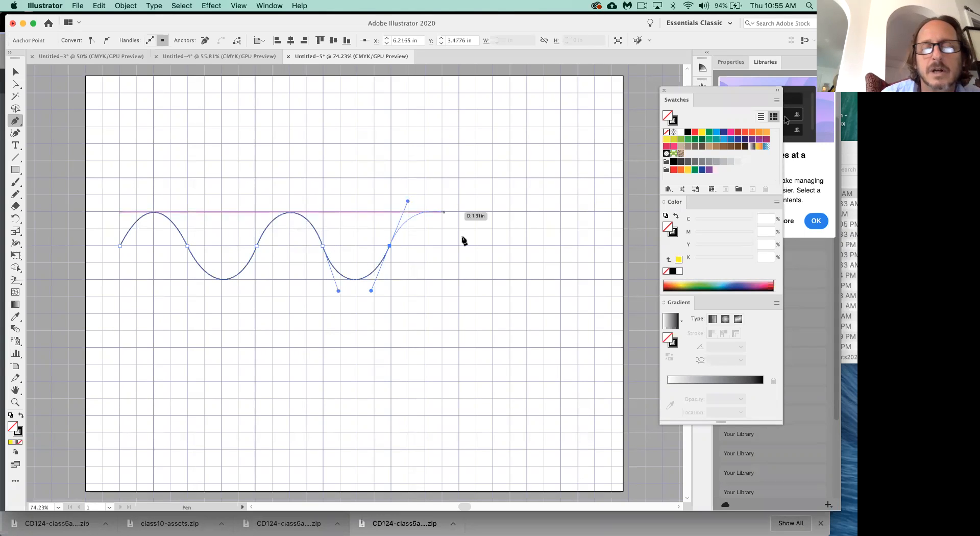
{"action": "left_click_drag", "start_coordinate": [459, 246], "coordinate": [480, 291]}
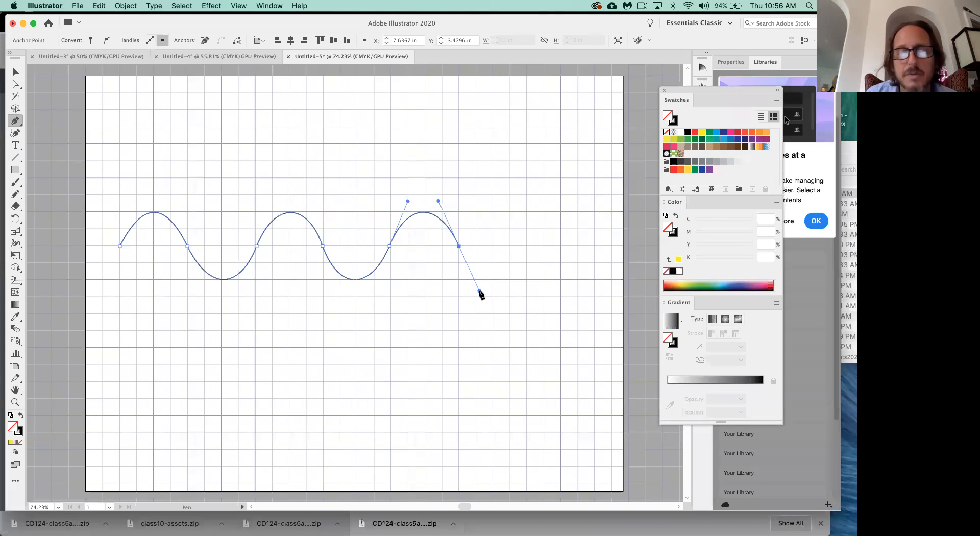
Step: Widen the wave's middle crest by moving its two anchors apart to about X 3.27 in and 5.12 in, and adjust its direction handles
{"action": "key", "text": "super"}
{"action": "left_click_drag", "start_coordinate": [322, 246], "coordinate": [336, 247]}
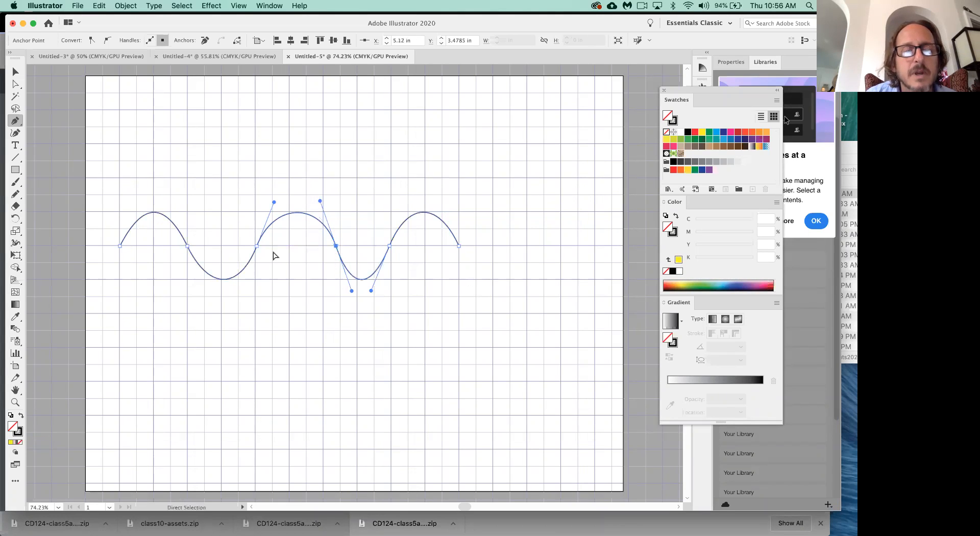
{"action": "left_click_drag", "start_coordinate": [257, 246], "coordinate": [247, 248]}
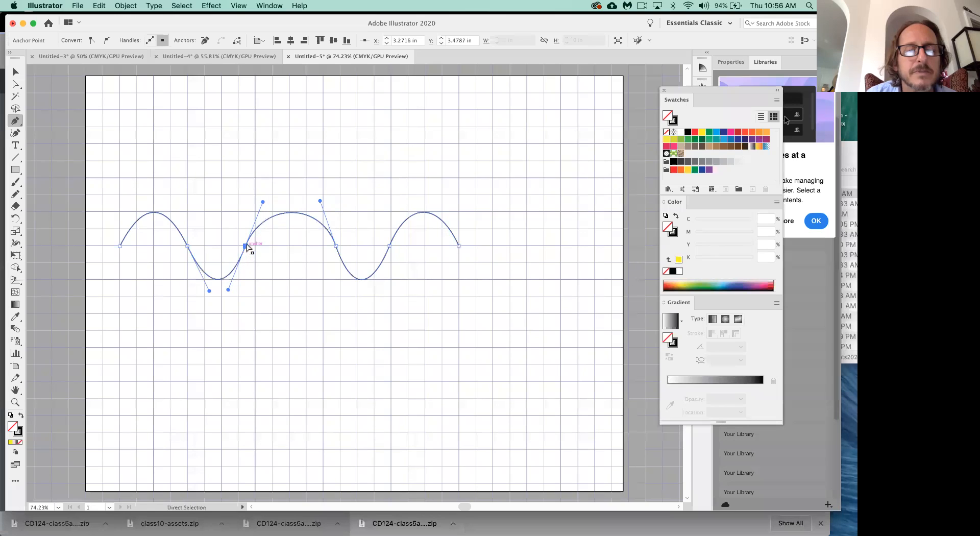
{"action": "left_click_drag", "start_coordinate": [263, 202], "coordinate": [271, 182]}
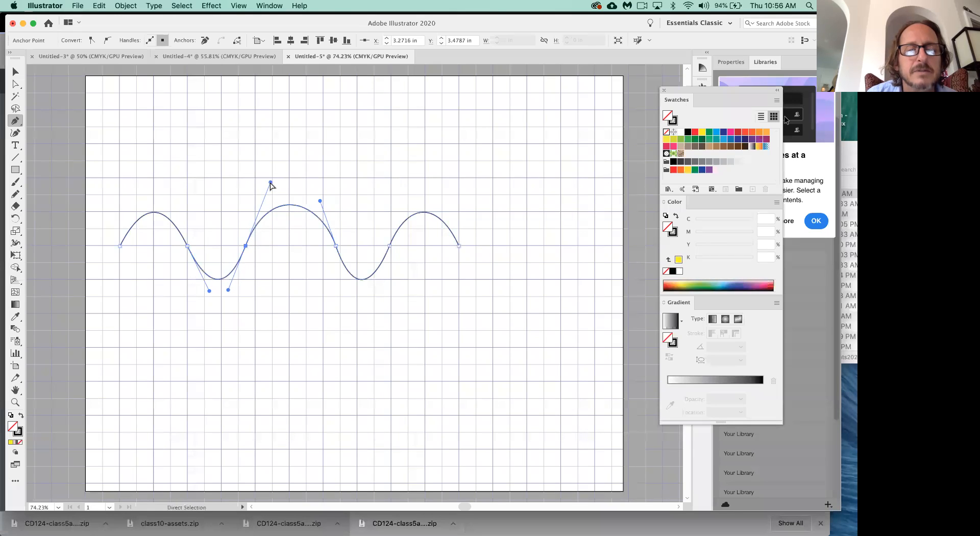
{"action": "left_click_drag", "start_coordinate": [320, 201], "coordinate": [292, 214]}
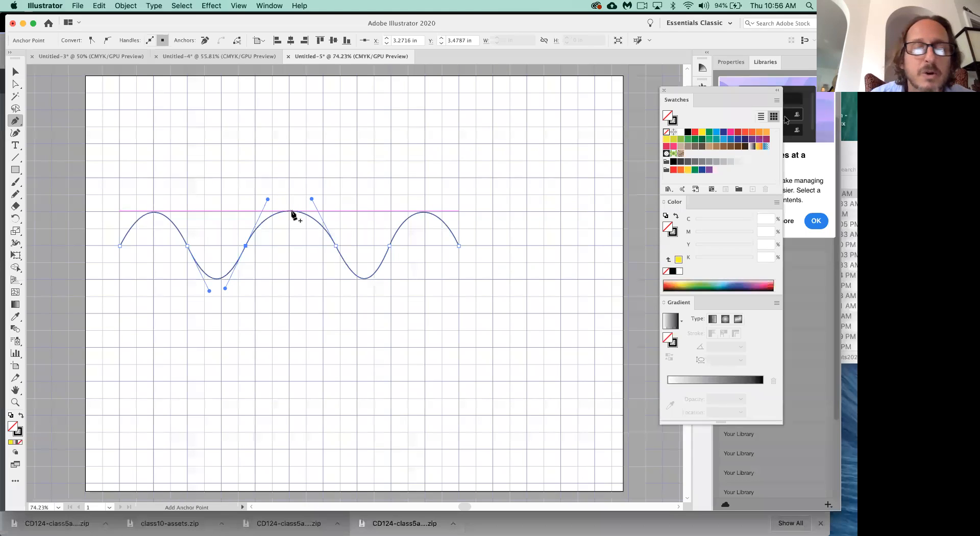
Step: Extend the wave from its right end with one more trough and crest, and widen and raise that last crest by adjusting its starting anchor and handle
{"action": "left_click", "coordinate": [459, 245]}
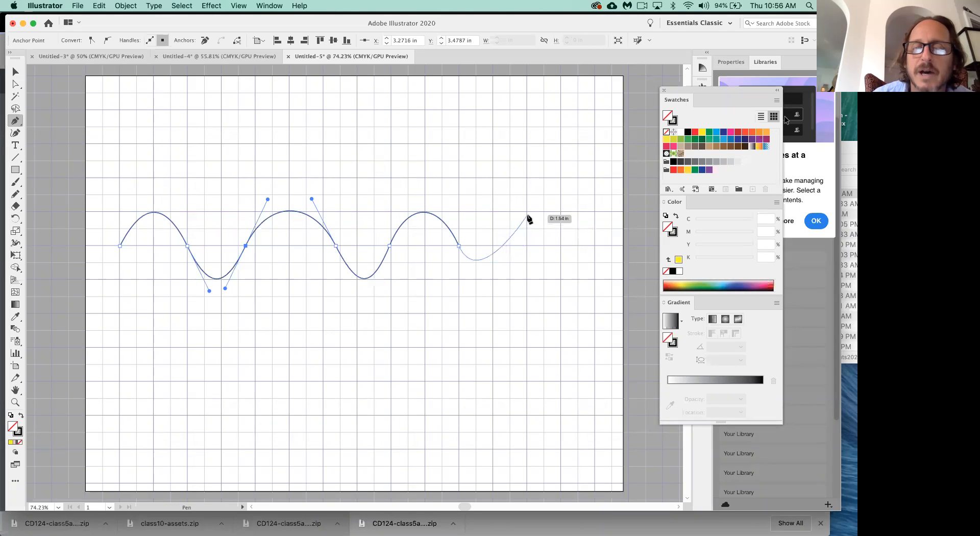
{"action": "left_click_drag", "start_coordinate": [527, 245], "coordinate": [546, 205]}
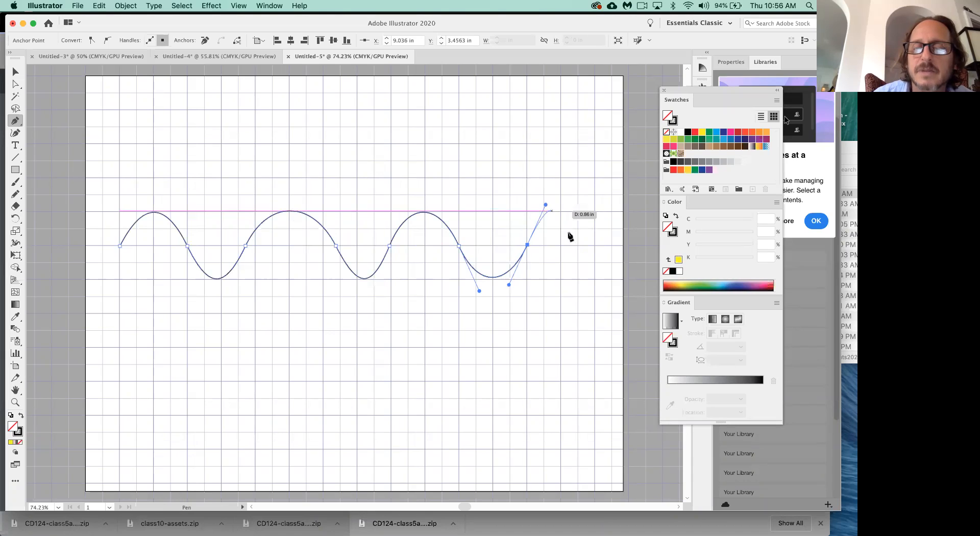
{"action": "left_click_drag", "start_coordinate": [613, 246], "coordinate": [638, 293]}
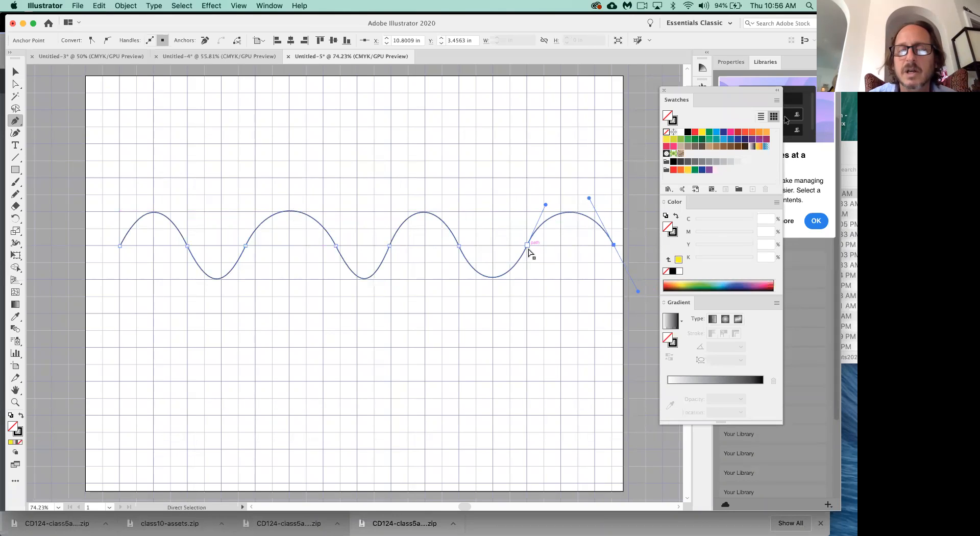
{"action": "left_click_drag", "start_coordinate": [528, 246], "coordinate": [514, 248]}
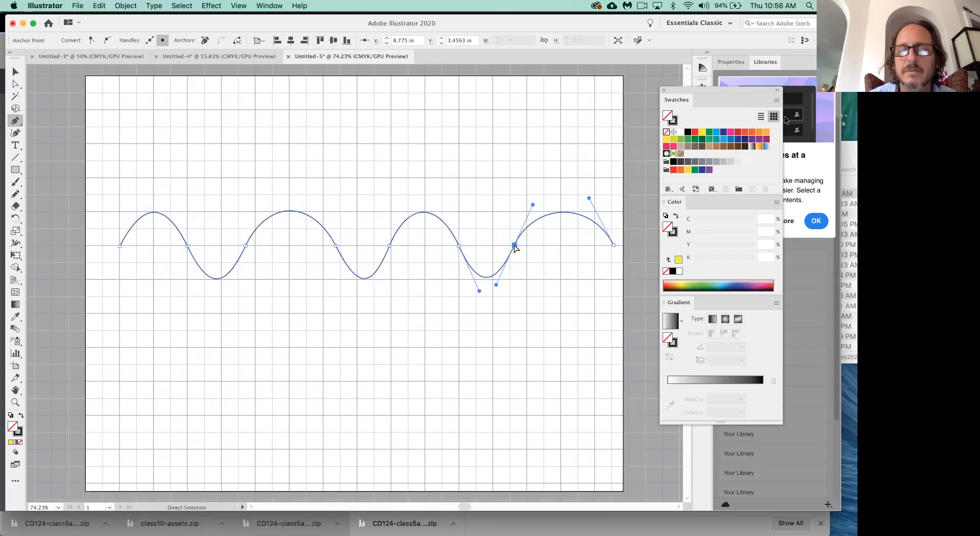
{"action": "left_click_drag", "start_coordinate": [533, 205], "coordinate": [541, 187]}
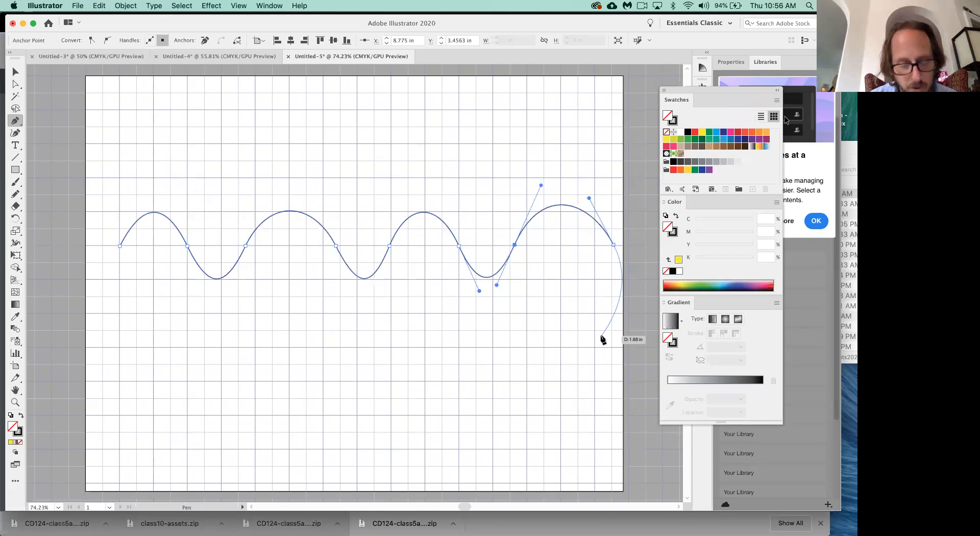
Step: End the wave path and place a duplicate of the whole wave about 1.46 in directly below it
{"action": "key", "text": "super"}
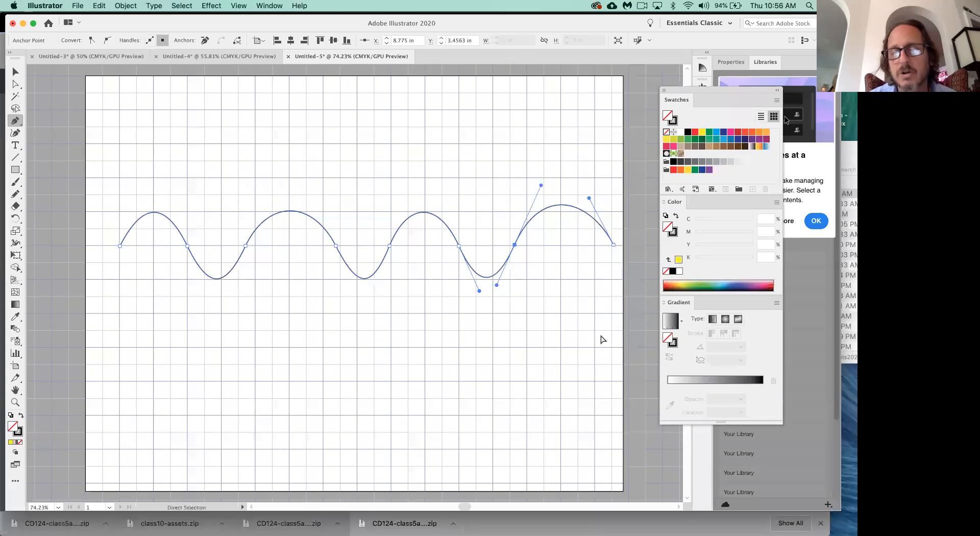
{"action": "left_click", "coordinate": [550, 244], "text": "super"}
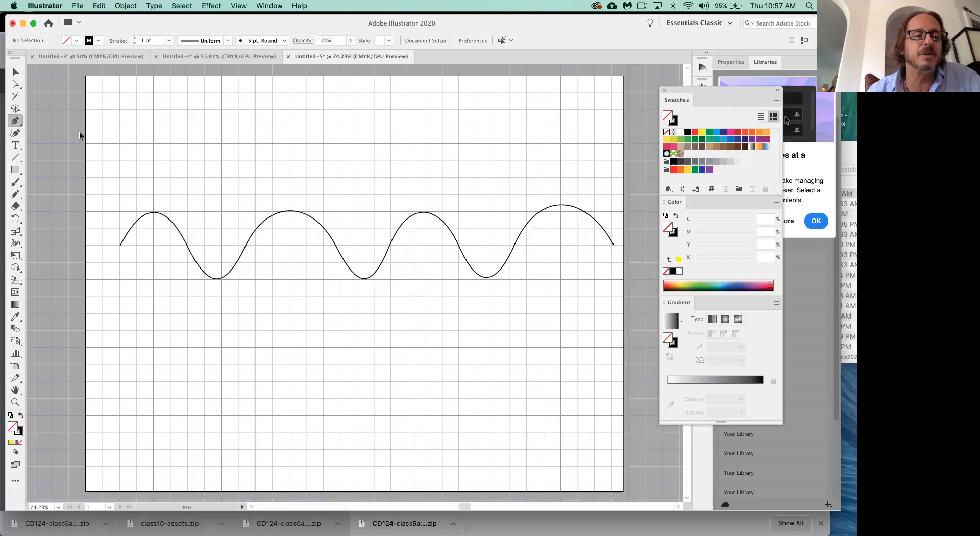
{"action": "left_click", "coordinate": [392, 238], "text": "super"}
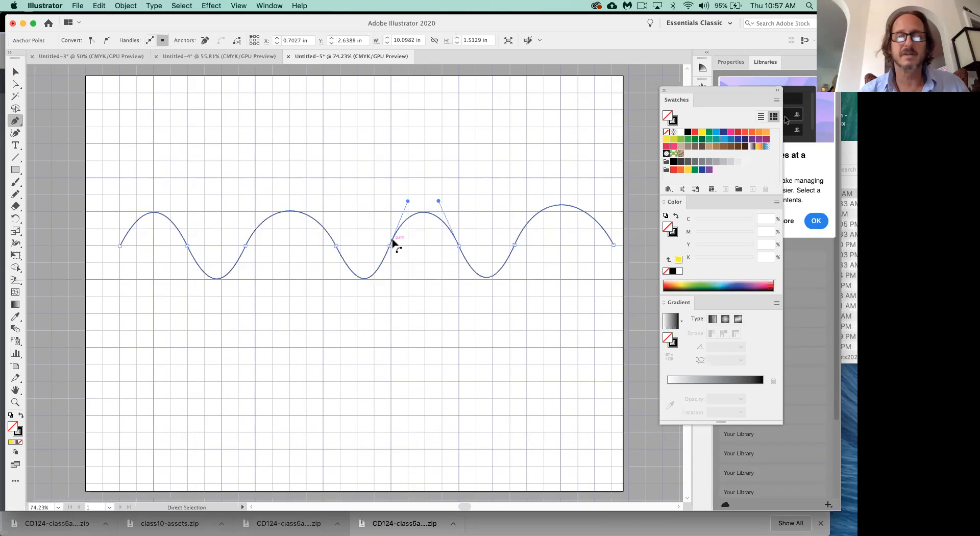
{"action": "left_click", "coordinate": [441, 305], "text": "super"}
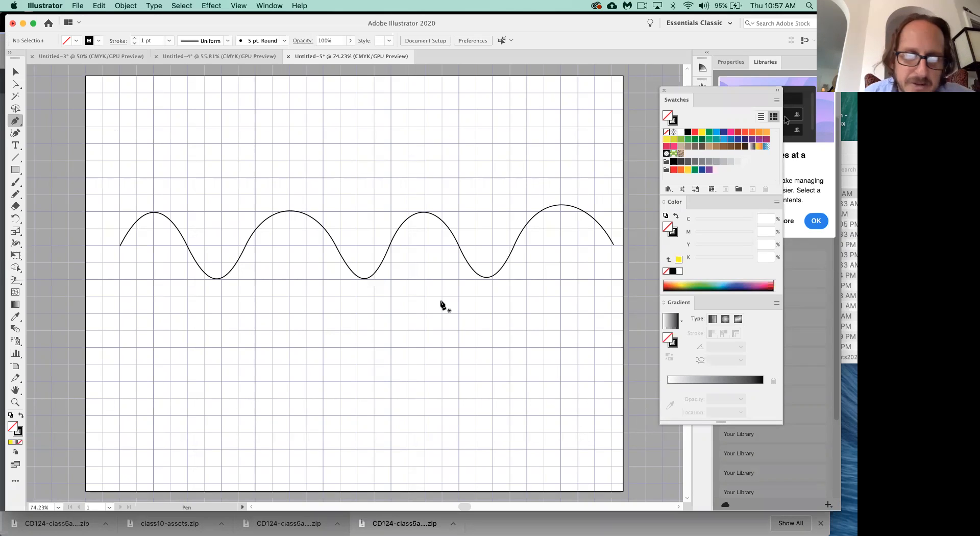
{"action": "left_click", "coordinate": [15, 72]}
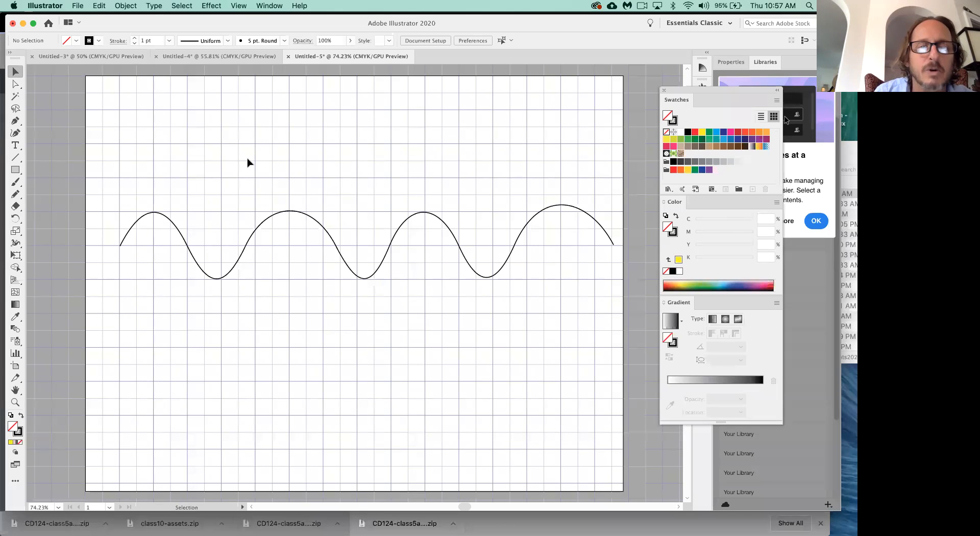
{"action": "left_click", "coordinate": [307, 218]}
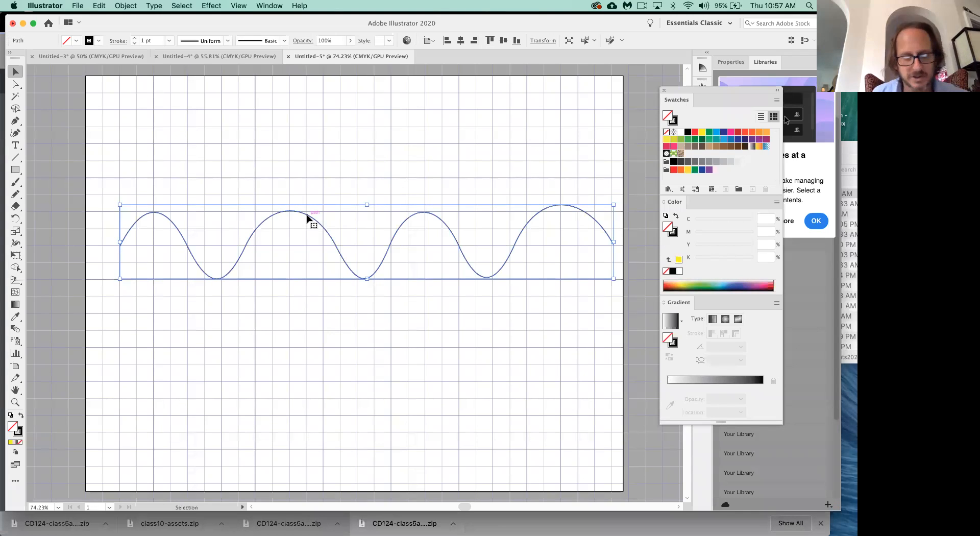
{"action": "left_click_drag", "start_coordinate": [307, 219], "coordinate": [306, 286]}
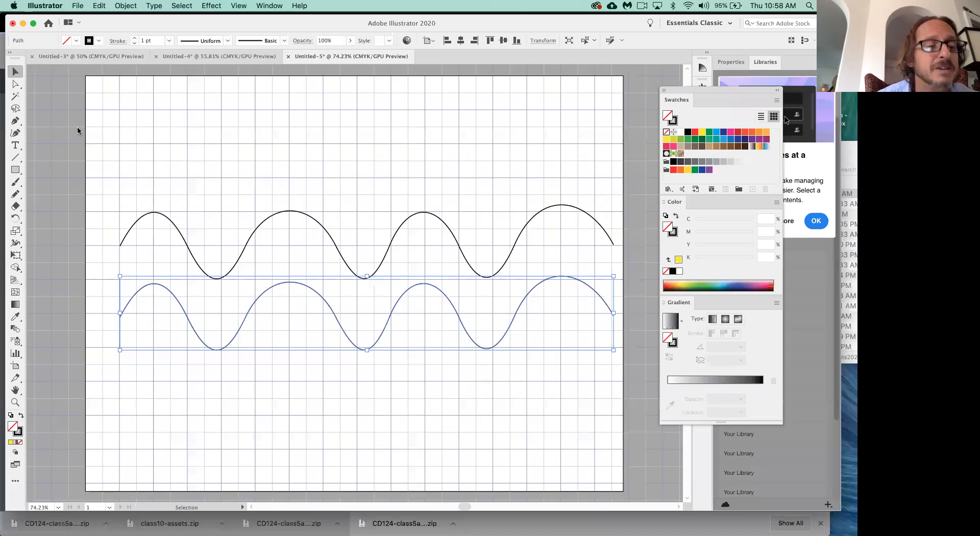
Step: Join the two waves into one closed ribbon with straight Pen tool segments at both ends, and fill it with yellow
{"action": "left_click", "coordinate": [17, 85]}
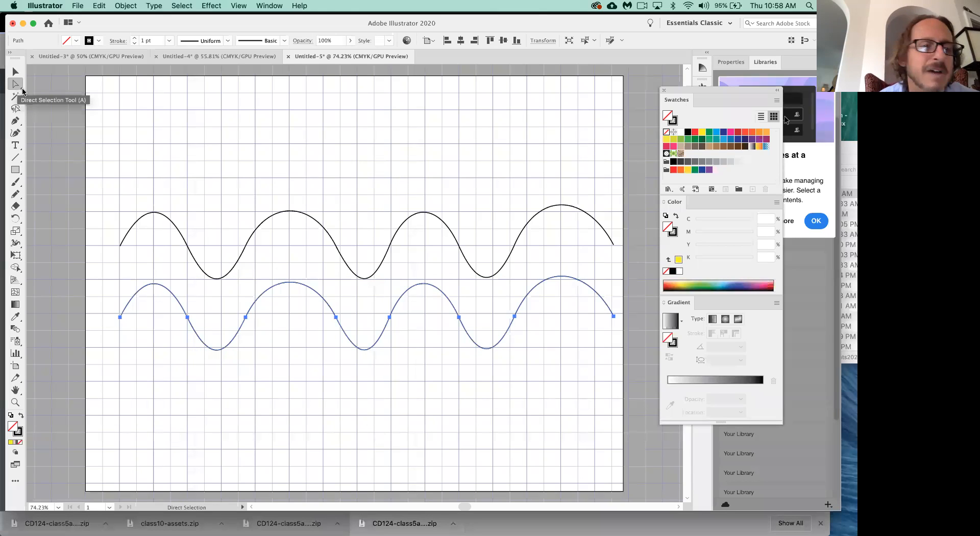
{"action": "left_click", "coordinate": [16, 121]}
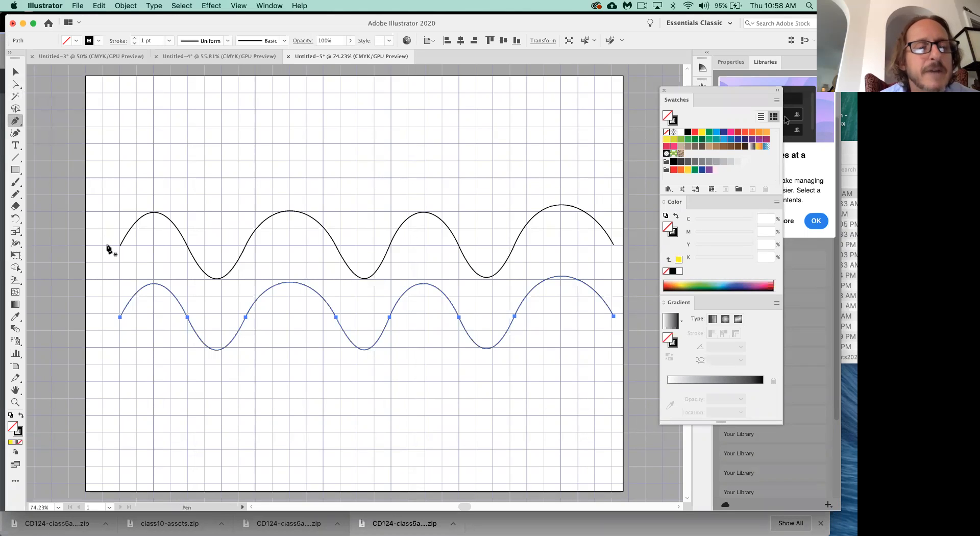
{"action": "left_click", "coordinate": [120, 317]}
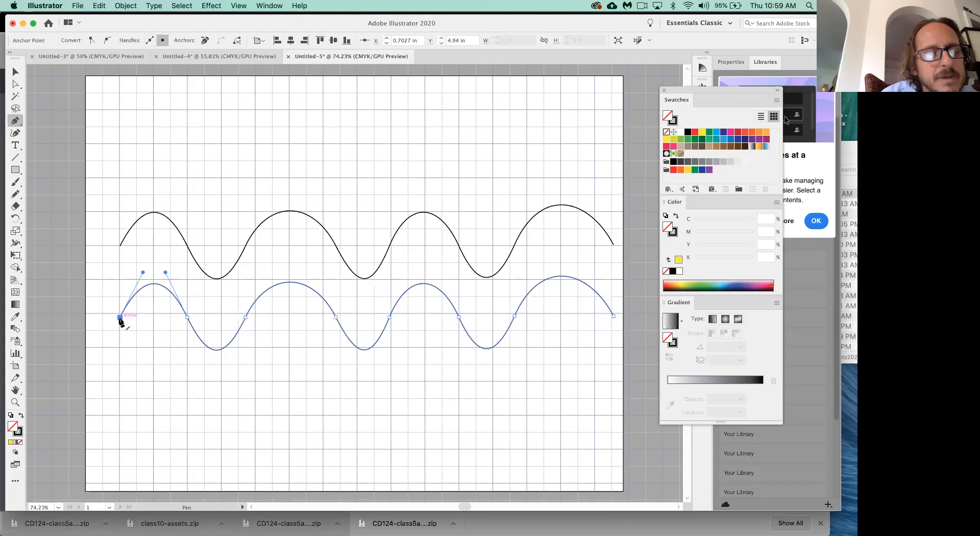
{"action": "left_click", "coordinate": [120, 245]}
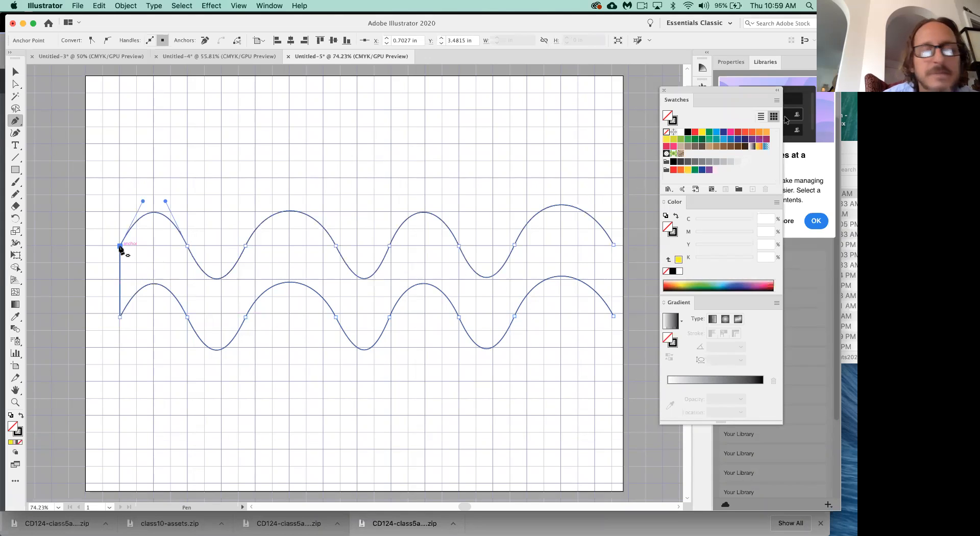
{"action": "left_click", "coordinate": [614, 245]}
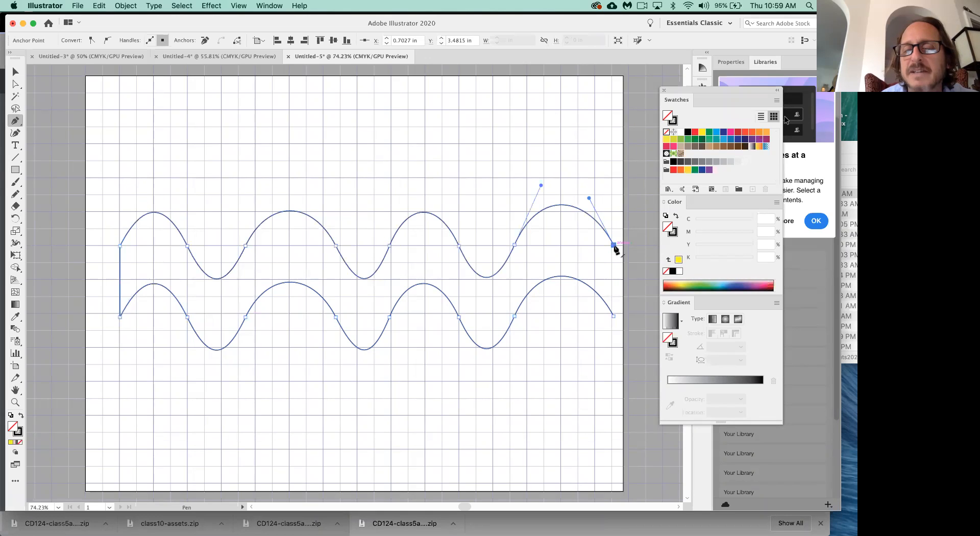
{"action": "left_click", "coordinate": [613, 316]}
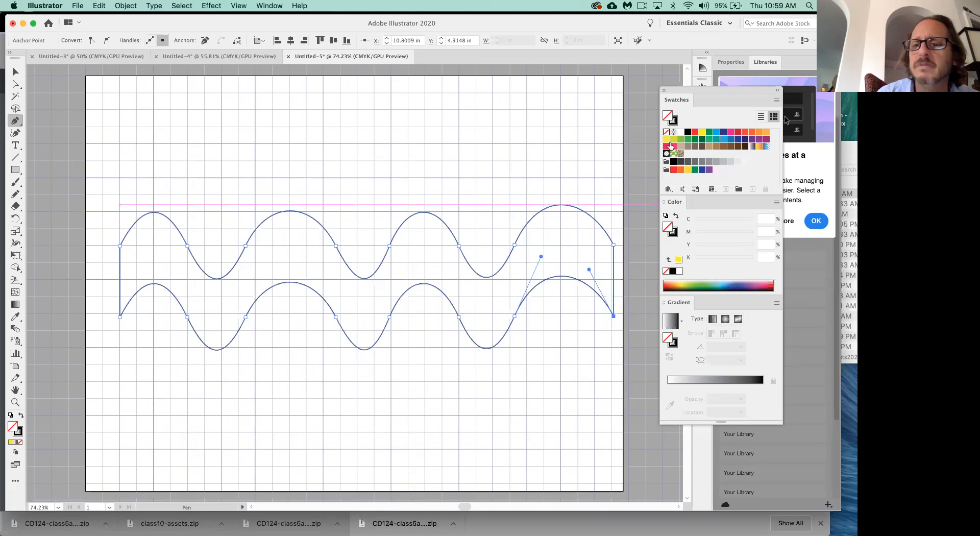
{"action": "left_click", "coordinate": [668, 139]}
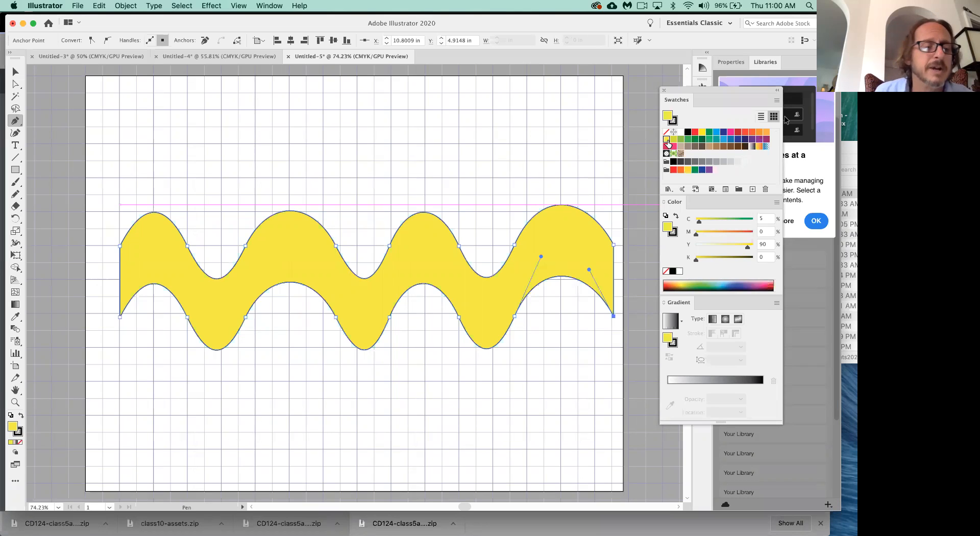
Step: Apply a white-to-black linear gradient to the ribbon and move its black stop to the first trough, at about 19%
{"action": "left_click", "coordinate": [18, 306]}
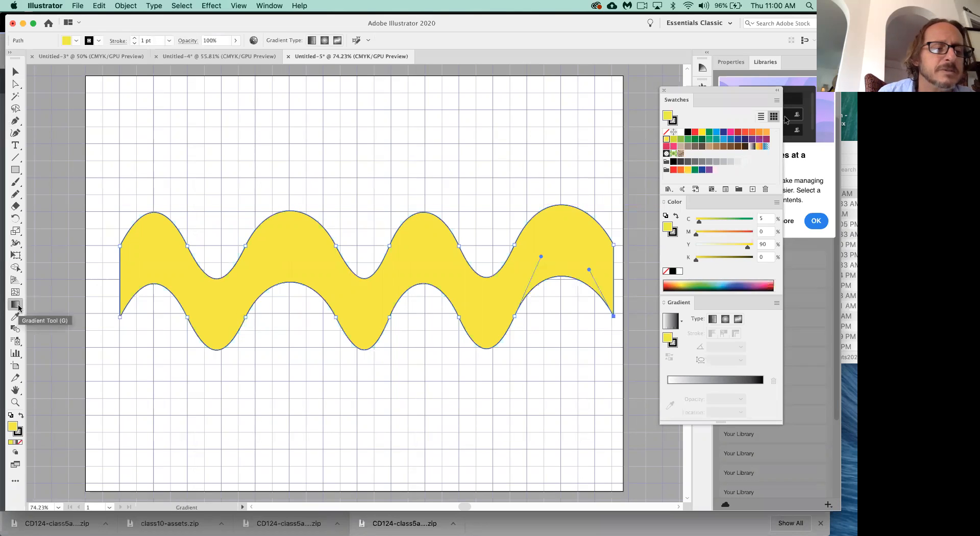
{"action": "left_click", "coordinate": [304, 255]}
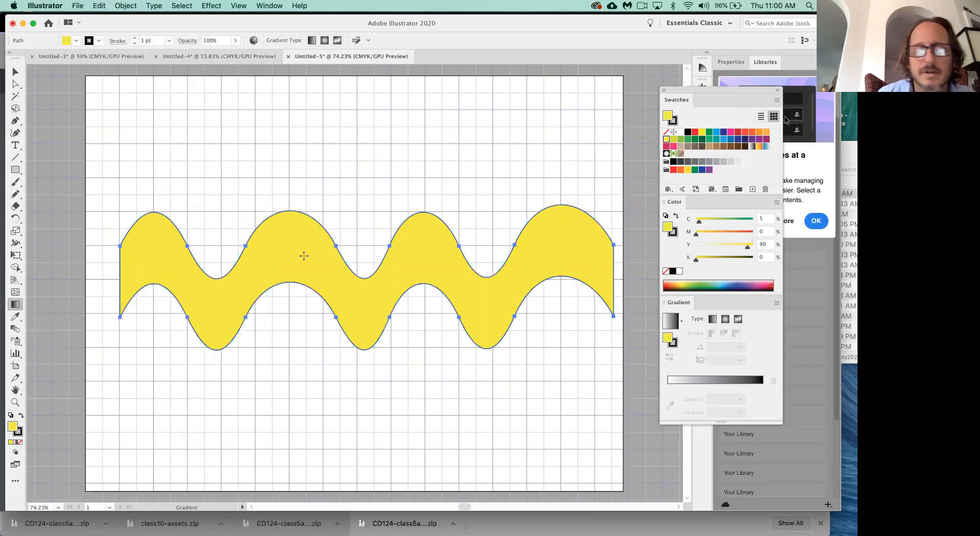
{"action": "left_click", "coordinate": [304, 257]}
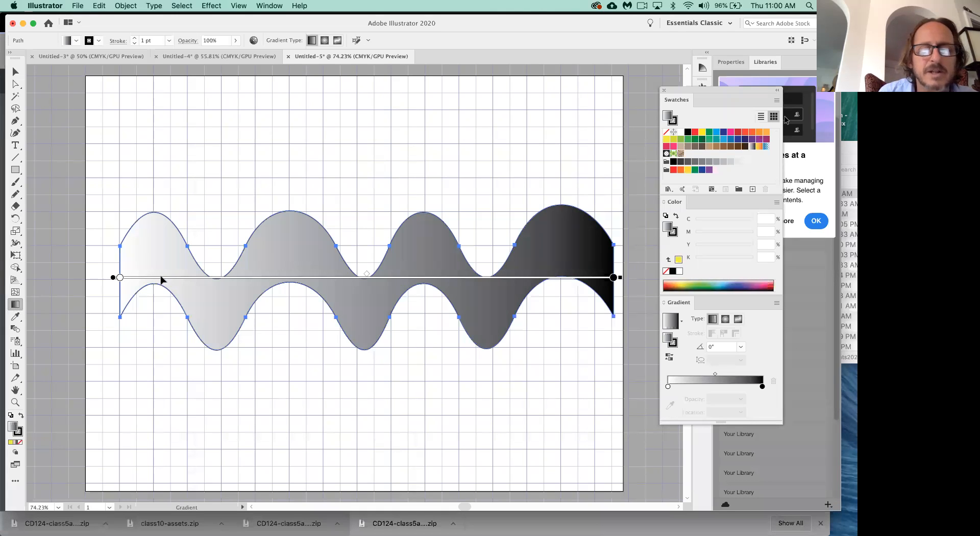
{"action": "left_click_drag", "start_coordinate": [613, 277], "coordinate": [496, 278]}
{"action": "left_click_drag", "start_coordinate": [426, 282], "coordinate": [209, 281]}
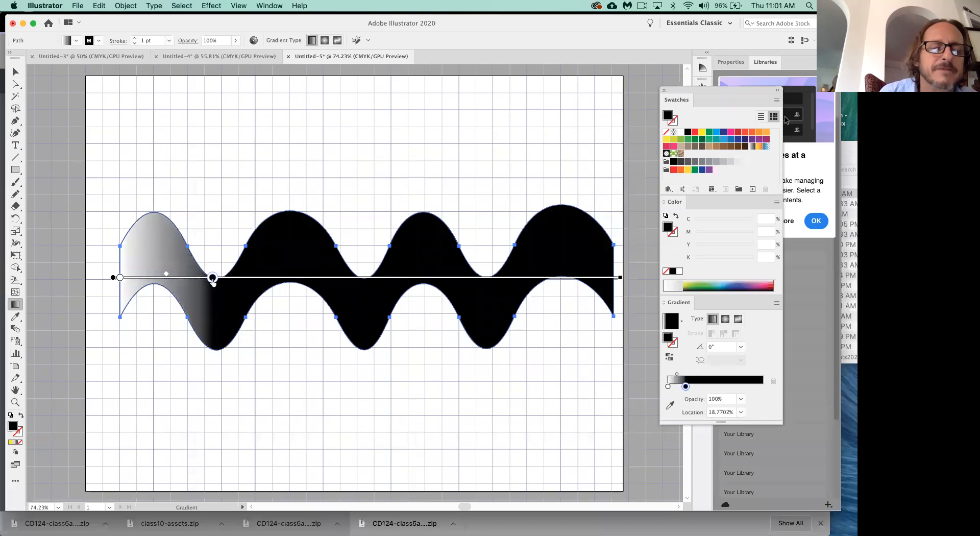
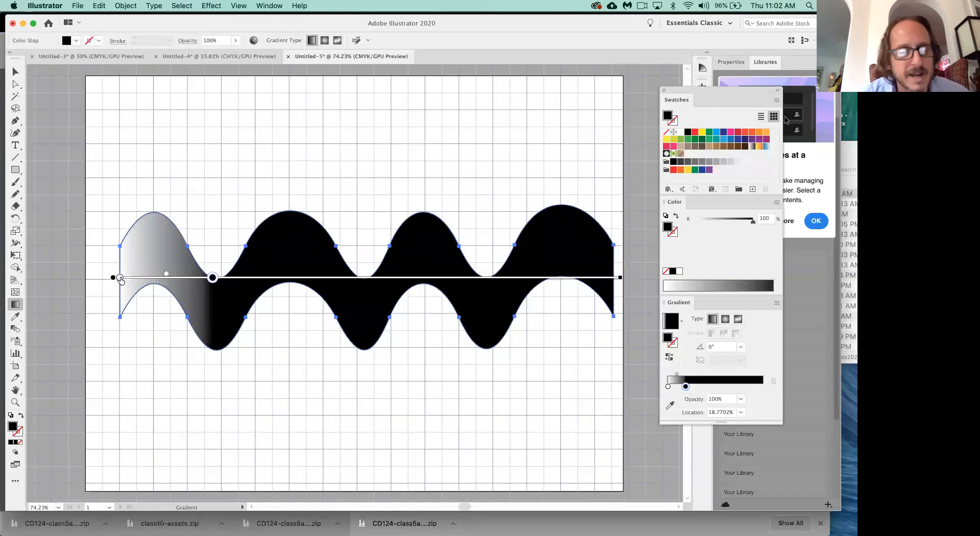
Step: Add alternating duplicate gradient stops: white at about 30%, 63% and under the last crest, black at about 50%, 75% and 100%
{"action": "mouse_move", "coordinate": [120, 278]}
{"action": "left_mouse_down"}
{"action": "mouse_move", "coordinate": [277, 277]}
{"action": "mouse_move", "coordinate": [262, 277]}
{"action": "left_mouse_up"}
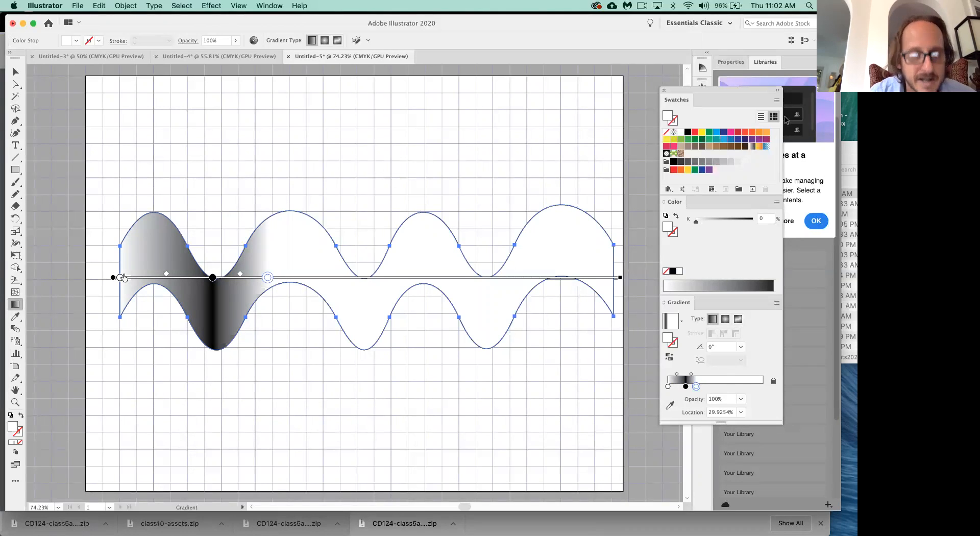
{"action": "left_click", "coordinate": [213, 279]}
{"action": "mouse_move", "coordinate": [213, 278]}
{"action": "left_mouse_down"}
{"action": "mouse_move", "coordinate": [350, 280]}
{"action": "mouse_move", "coordinate": [364, 292]}
{"action": "left_mouse_up"}
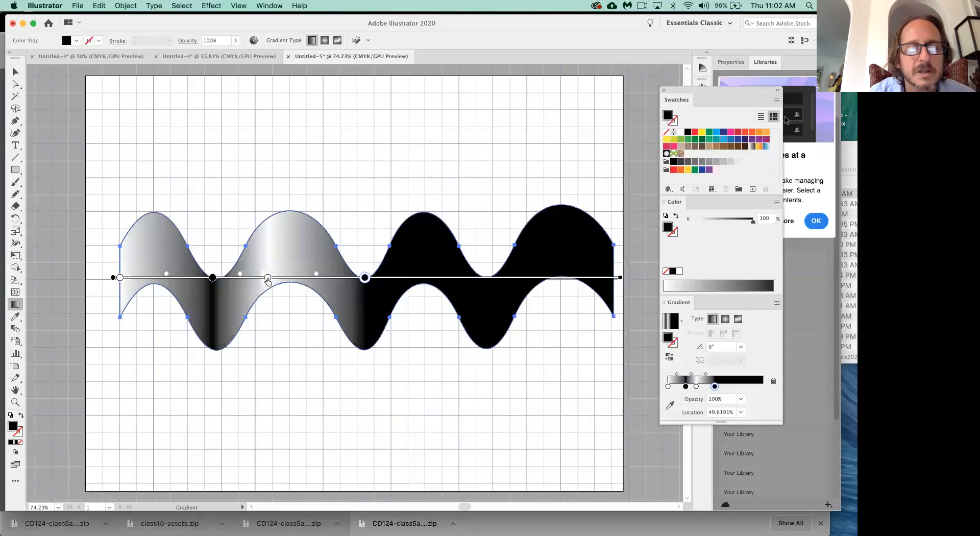
{"action": "left_click_drag", "start_coordinate": [267, 281], "coordinate": [429, 276]}
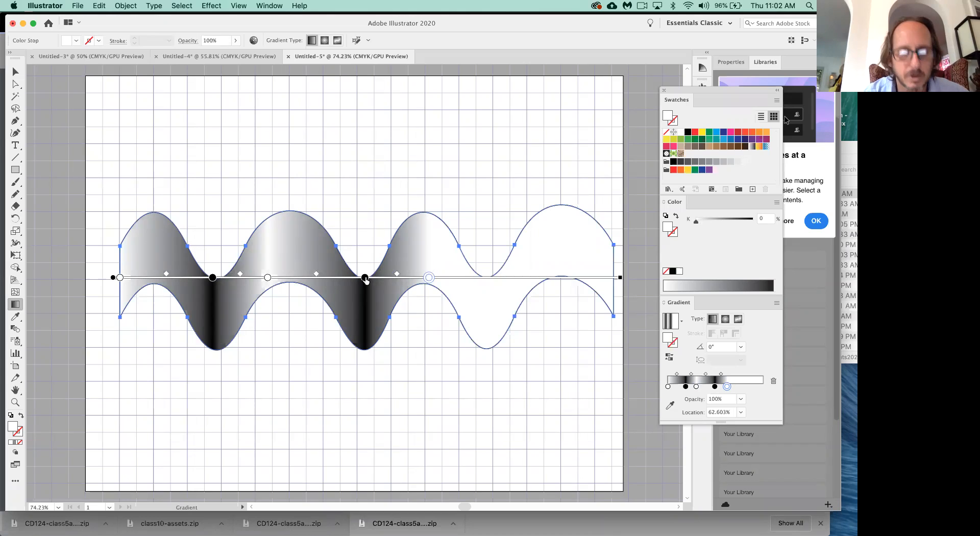
{"action": "left_click_drag", "start_coordinate": [366, 280], "coordinate": [489, 280]}
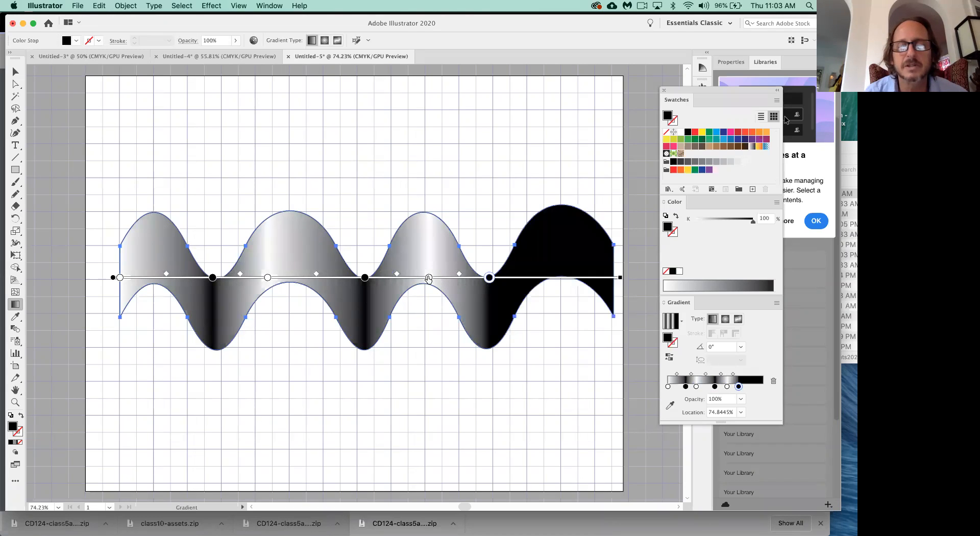
{"action": "left_click_drag", "start_coordinate": [429, 277], "coordinate": [549, 276]}
{"action": "left_click_drag", "start_coordinate": [489, 277], "coordinate": [614, 278]}
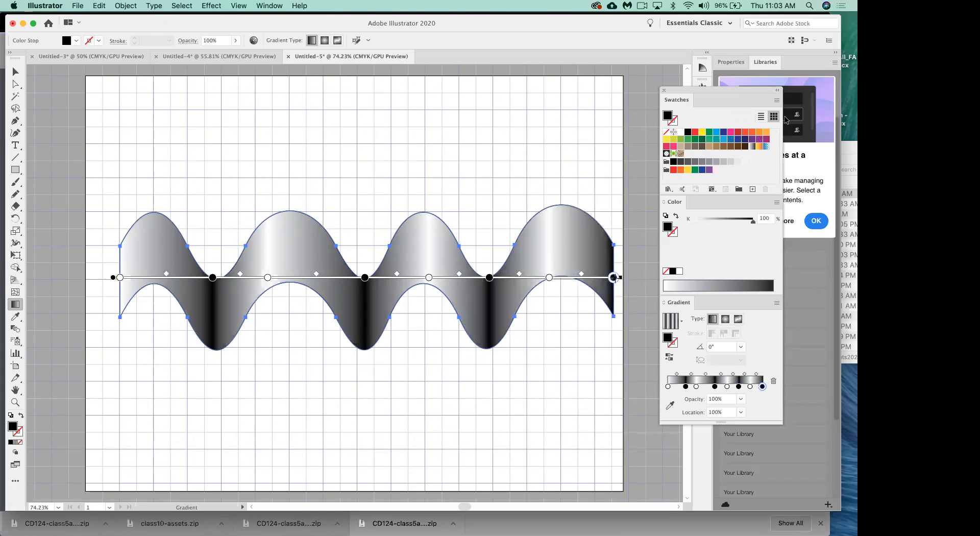
Step: Remove the stroke from the gradient-filled ribbon and deselect it
{"action": "left_click", "coordinate": [15, 72]}
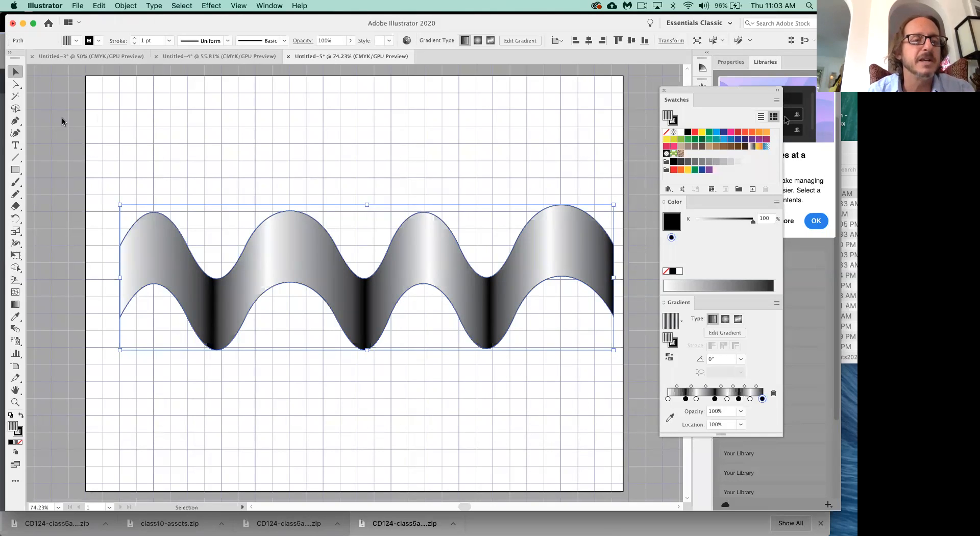
{"action": "left_click", "coordinate": [20, 434]}
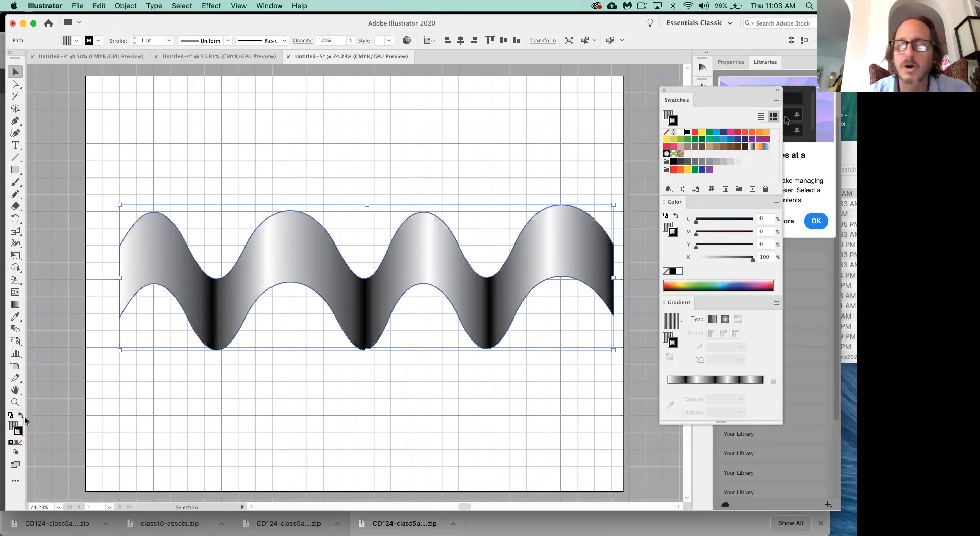
{"action": "left_click", "coordinate": [21, 442]}
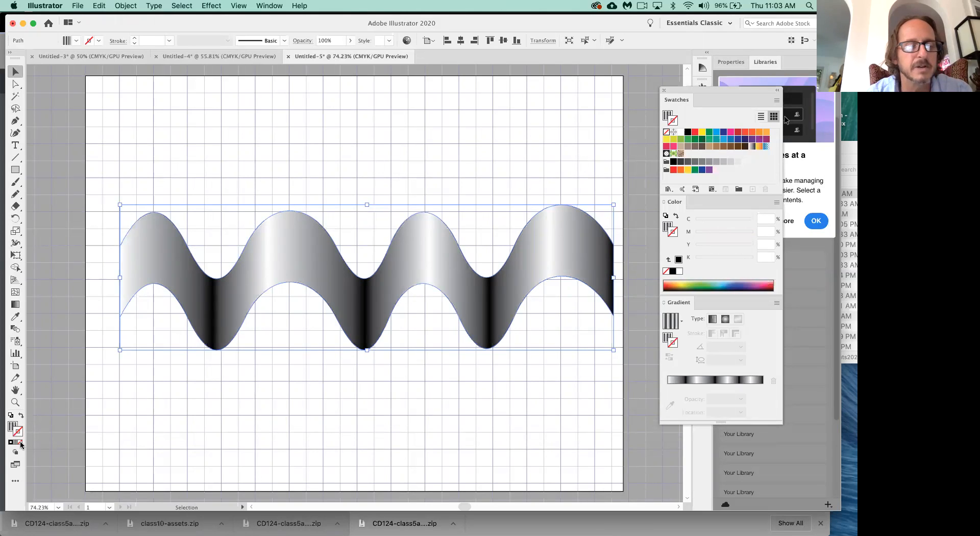
{"action": "left_click", "coordinate": [227, 404]}
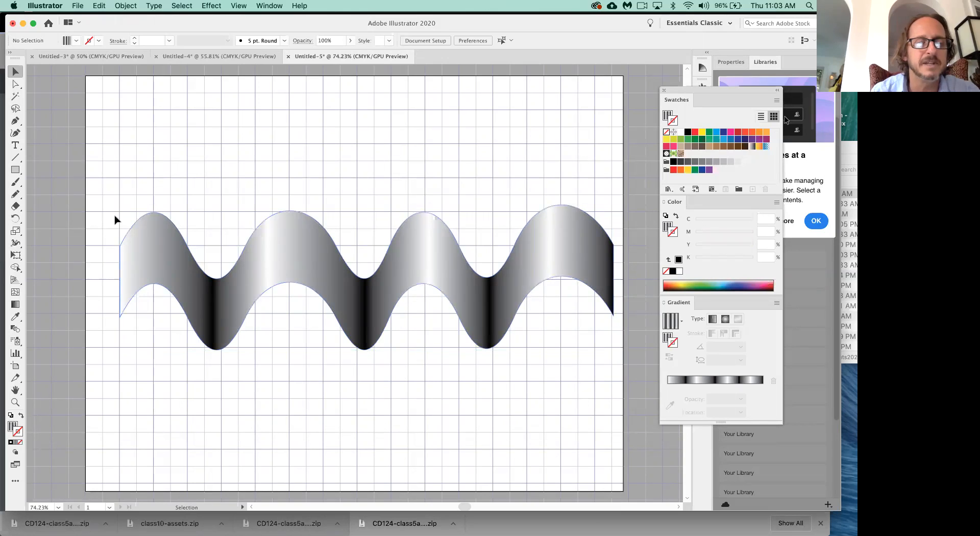
Step: Hide the grid to examine the ribbon's shading on the plain artboard, and show the grid again
{"action": "key", "text": "a"}
{"action": "key", "text": "super+apostrophe"}
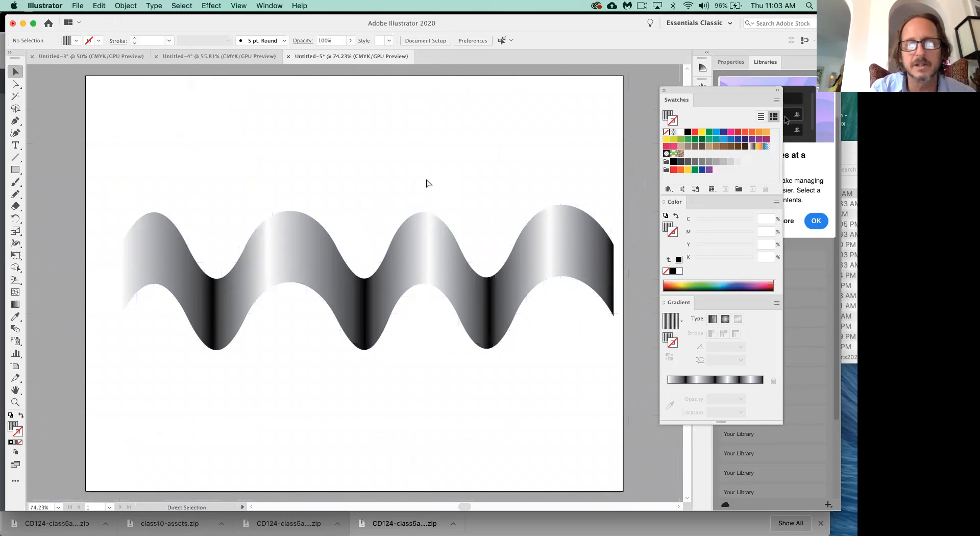
{"action": "key", "text": "v"}
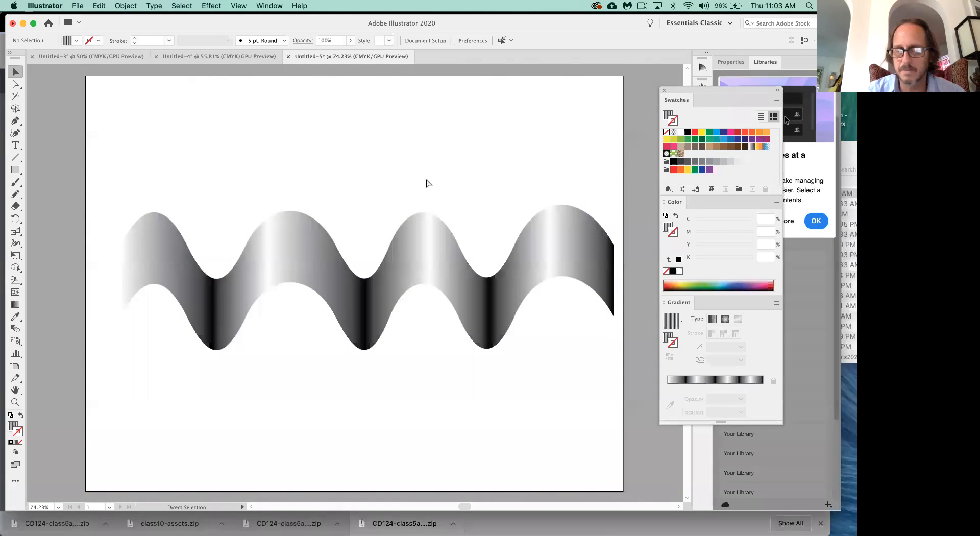
{"action": "key", "text": "super+apostrophe"}
Step: Draw a wide rectangle enclosing the whole ribbon and send it to the back
{"action": "left_click", "coordinate": [15, 169]}
{"action": "left_click_drag", "start_coordinate": [92, 157], "coordinate": [657, 396]}
{"action": "key", "text": "super+shift+bracketleft"}
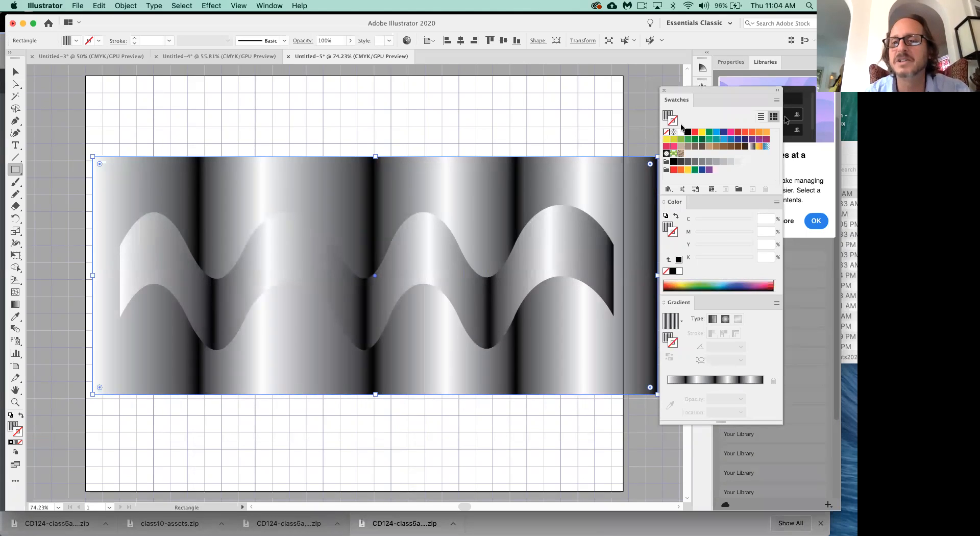
Step: Give the background rectangle a dark brown stroke and a black fill
{"action": "left_click", "coordinate": [744, 147]}
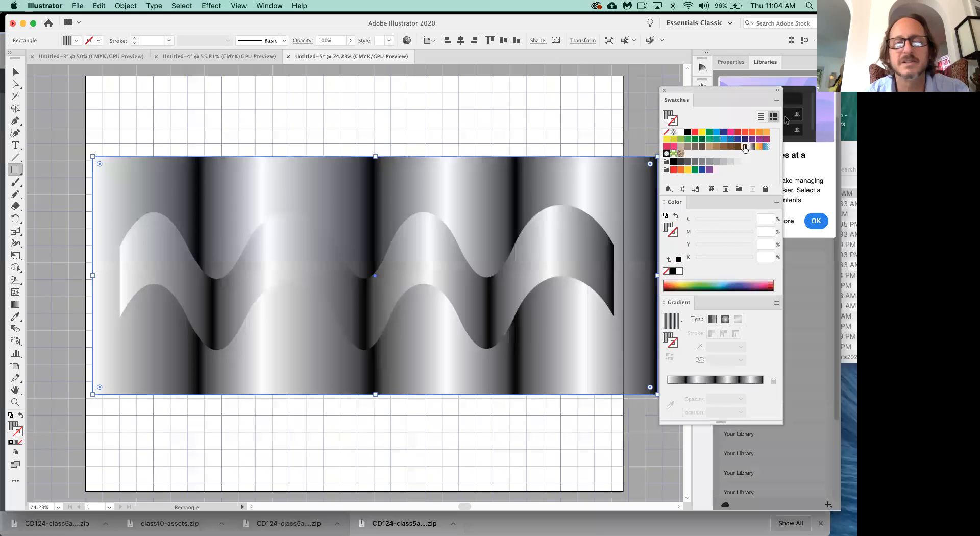
{"action": "key", "text": "x"}
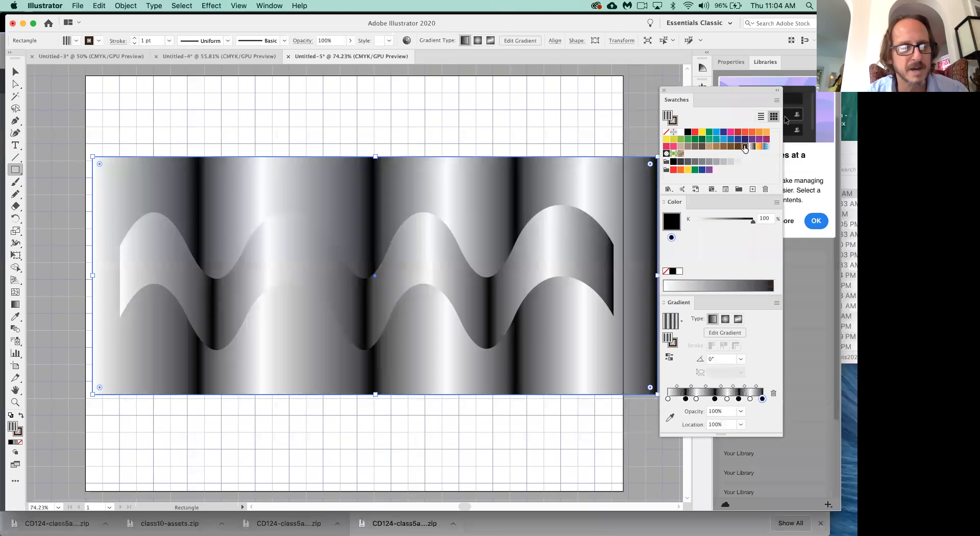
{"action": "left_click", "coordinate": [744, 147]}
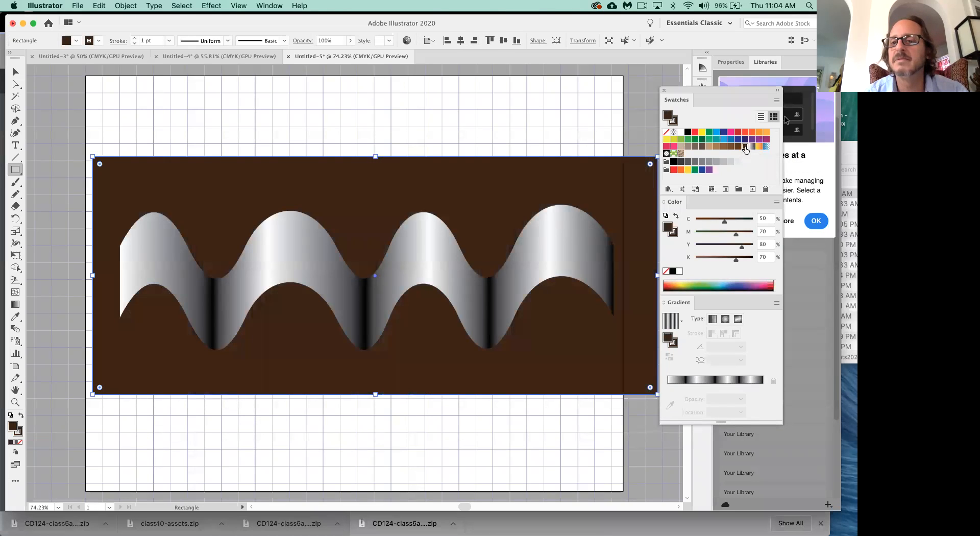
{"action": "left_click", "coordinate": [688, 133]}
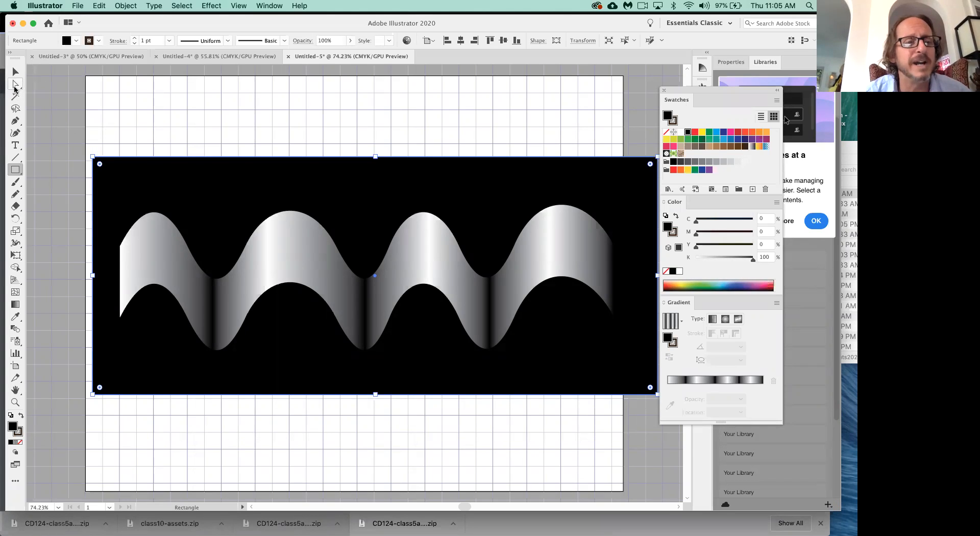
Step: Reshape the ribbon by lowering its second crest and raising its third crest along both the upper and lower edges
{"action": "left_click", "coordinate": [15, 121]}
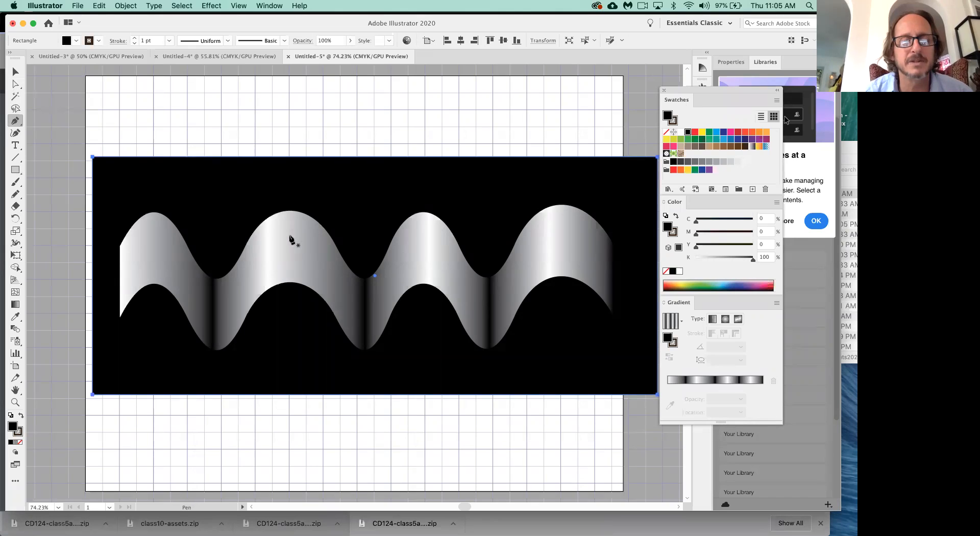
{"action": "key", "text": "a"}
{"action": "left_click", "coordinate": [291, 212]}
{"action": "left_click_drag", "start_coordinate": [291, 231], "coordinate": [294, 301]}
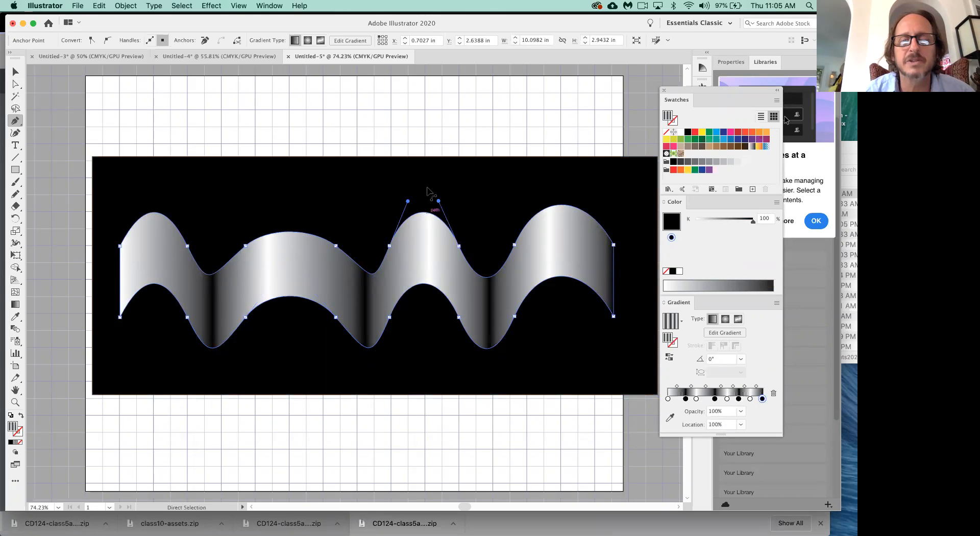
{"action": "left_click_drag", "start_coordinate": [428, 191], "coordinate": [428, 168]}
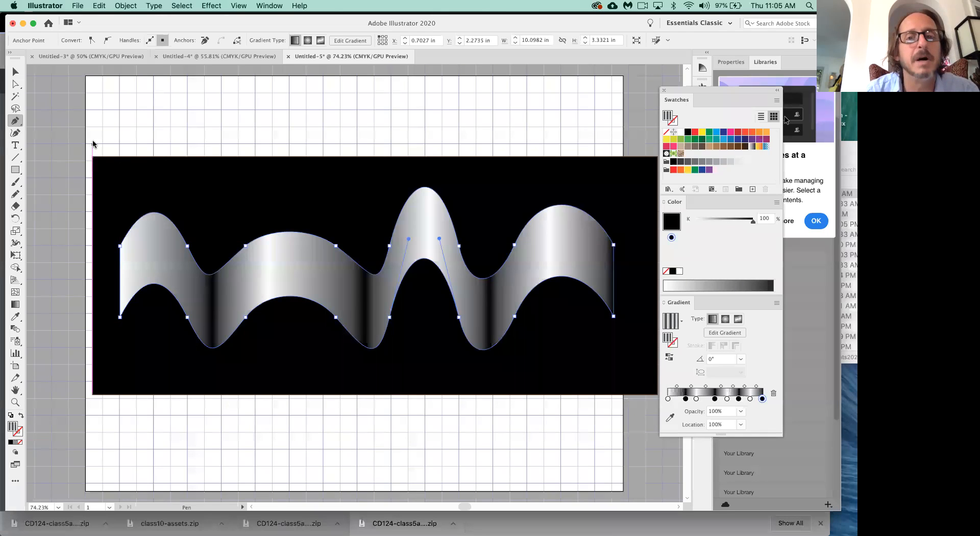
{"action": "key", "text": "super"}
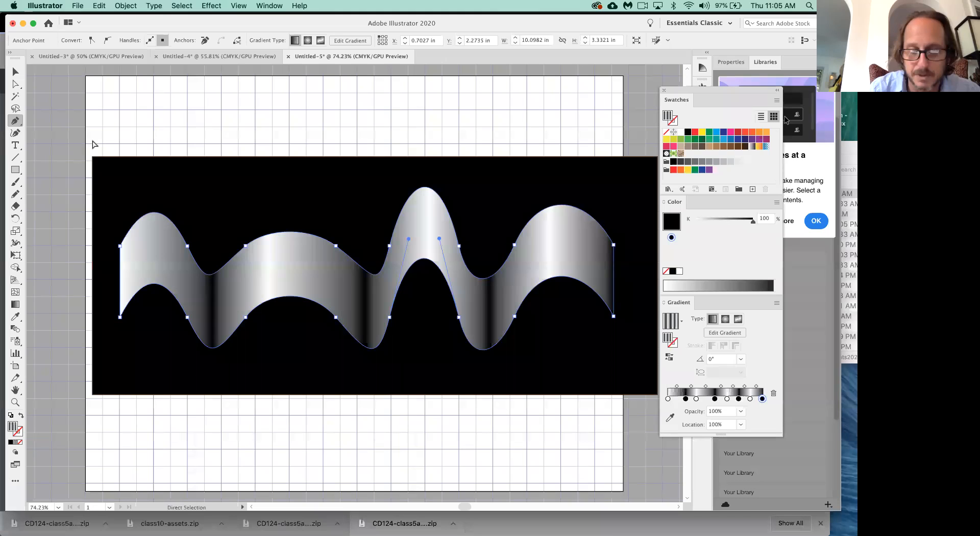
Step: Create a new 11 x 8.5 in Letter document, postponing the Flash Player update, and show its grid
{"action": "key", "text": "super+n"}
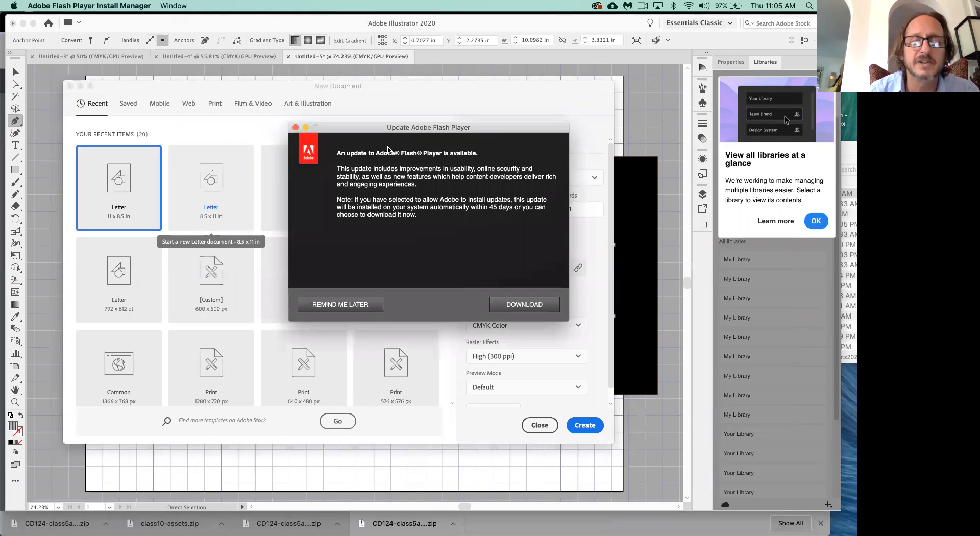
{"action": "left_click", "coordinate": [326, 306]}
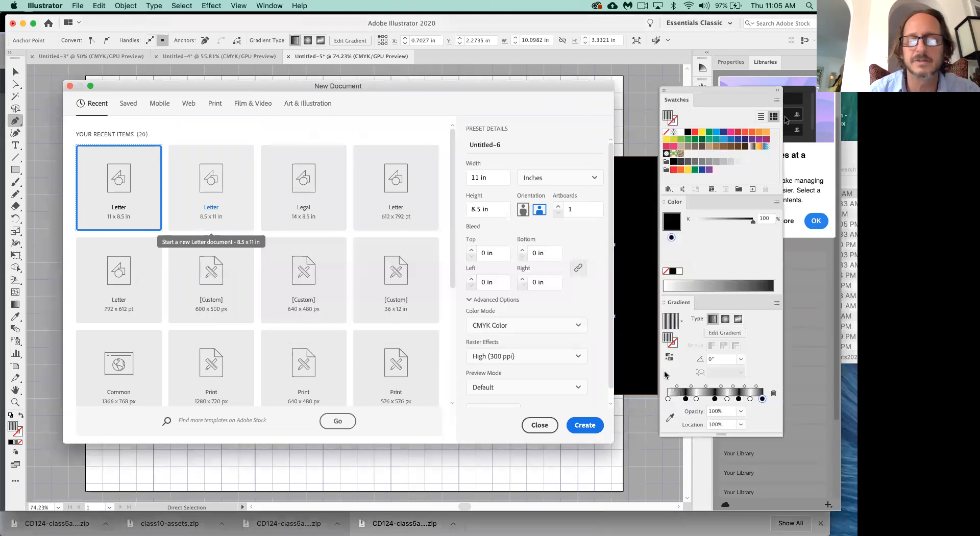
{"action": "left_click", "coordinate": [583, 426]}
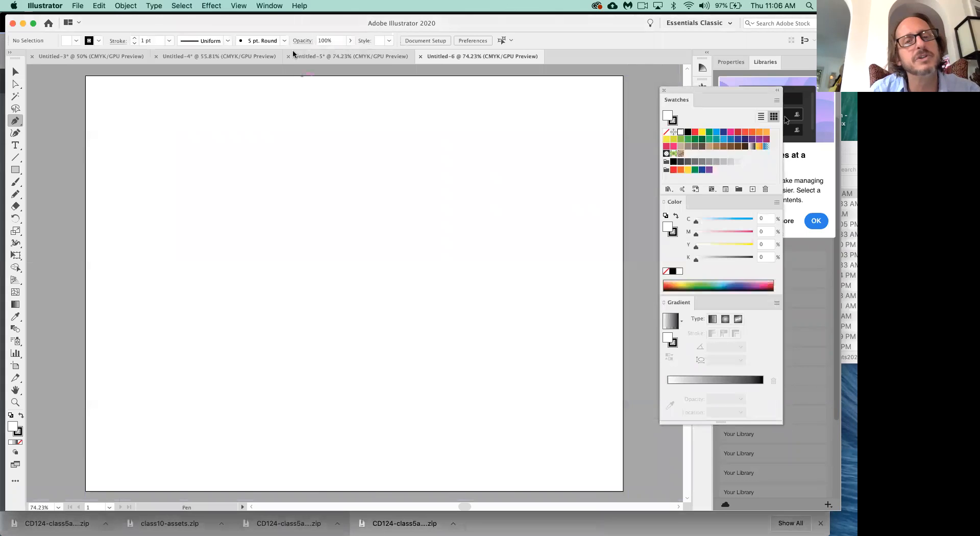
{"action": "left_click", "coordinate": [238, 6]}
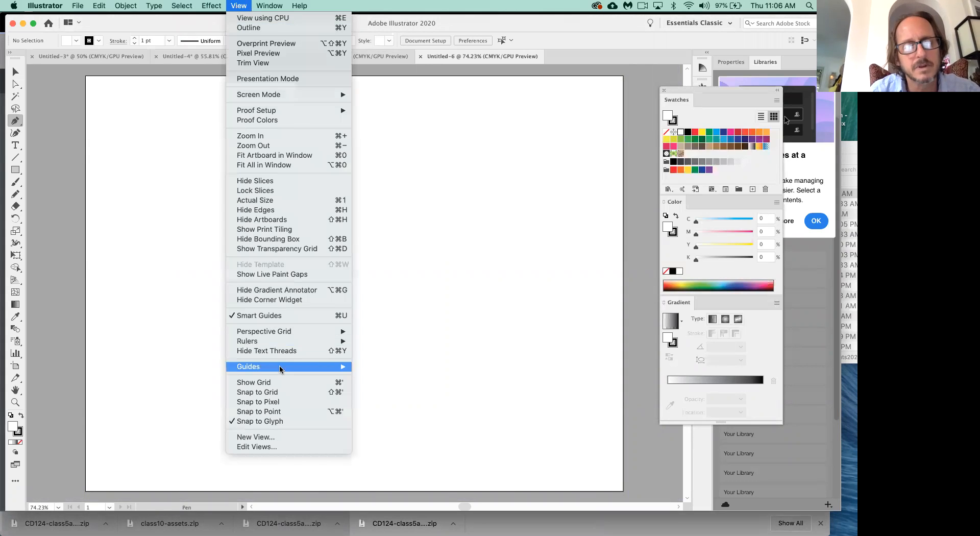
{"action": "left_click", "coordinate": [282, 386]}
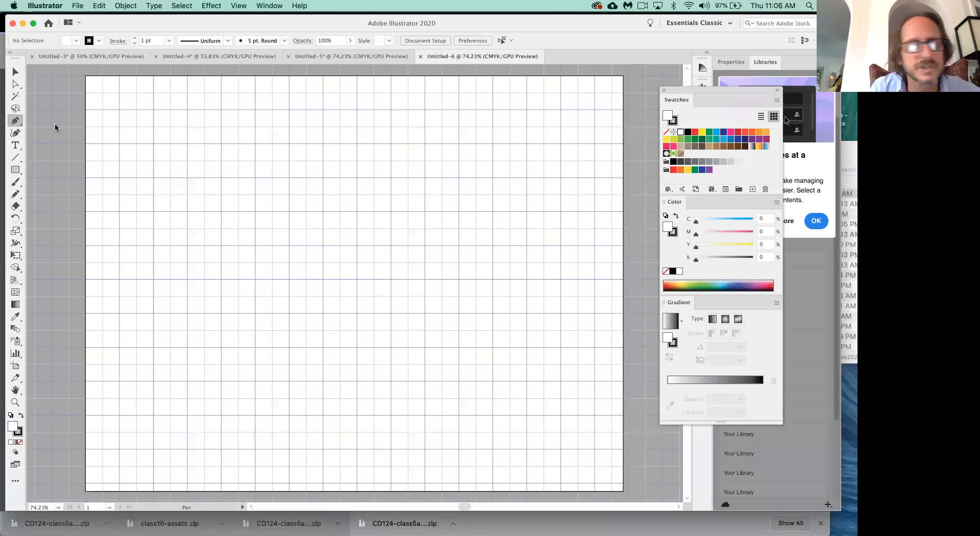
Step: Get the Pen tool ready for open outlines by setting the fill to none
{"action": "left_click", "coordinate": [16, 84]}
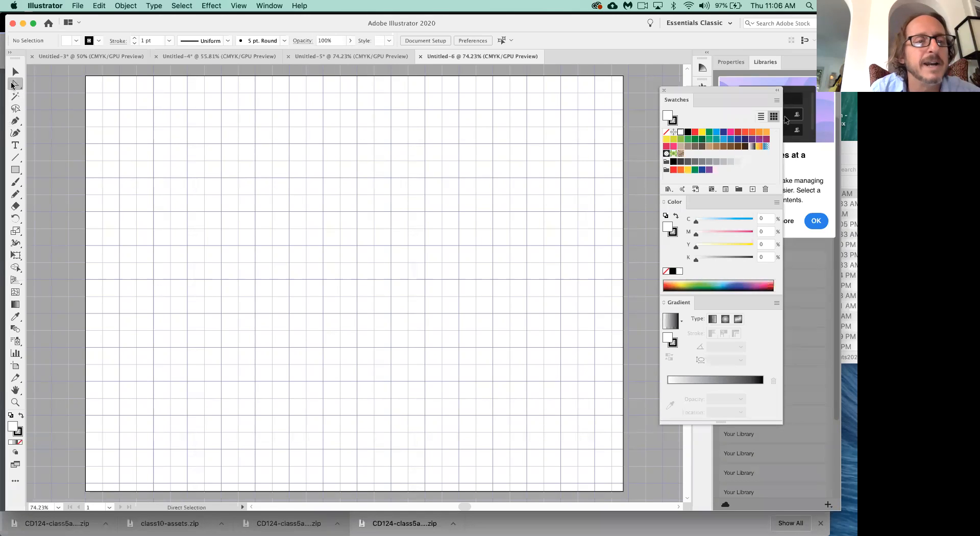
{"action": "left_click", "coordinate": [16, 121]}
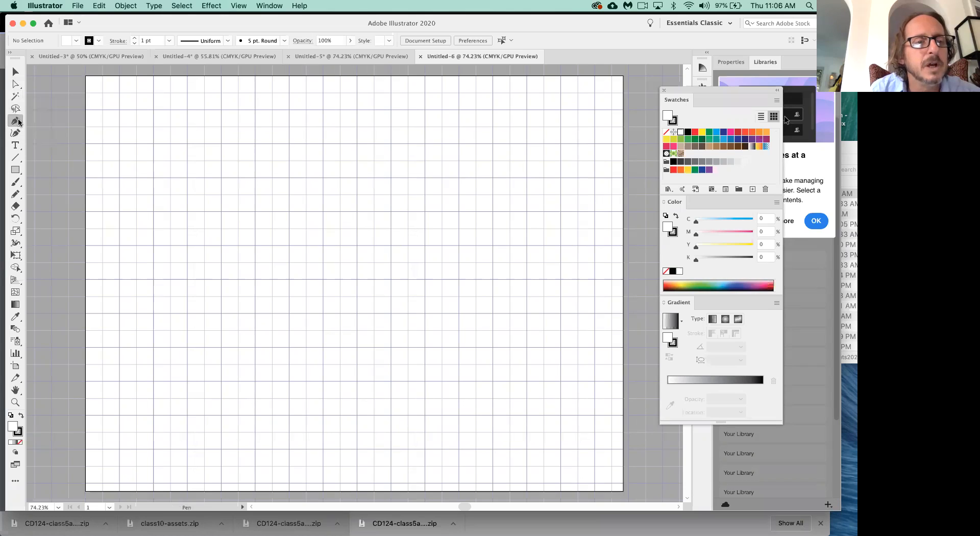
{"action": "left_click", "coordinate": [21, 443]}
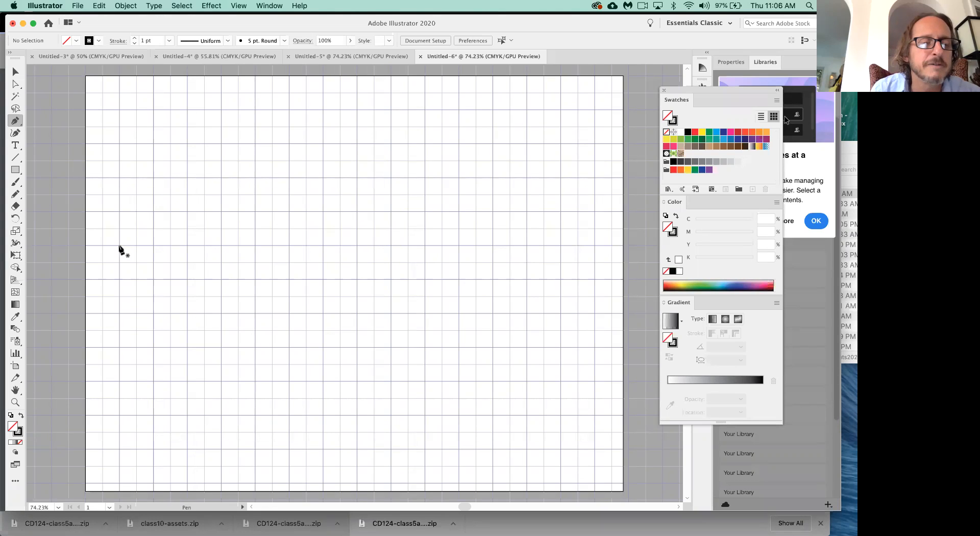
Step: Draw an arch about 1.05 in wide with the Pen tool and swing its end point's outgoing handle upward to form a cusp
{"action": "left_click_drag", "start_coordinate": [119, 235], "coordinate": [120, 193]}
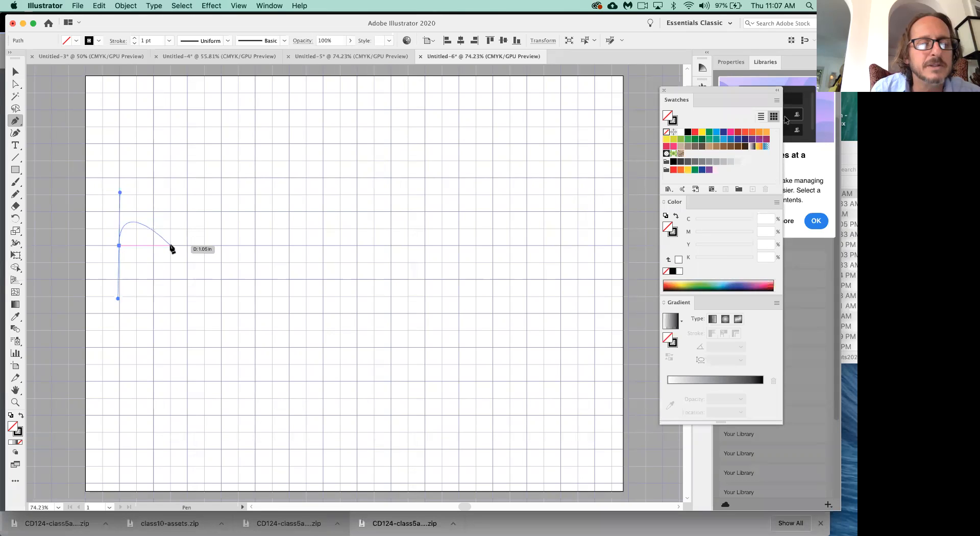
{"action": "left_click_drag", "start_coordinate": [171, 245], "coordinate": [171, 299]}
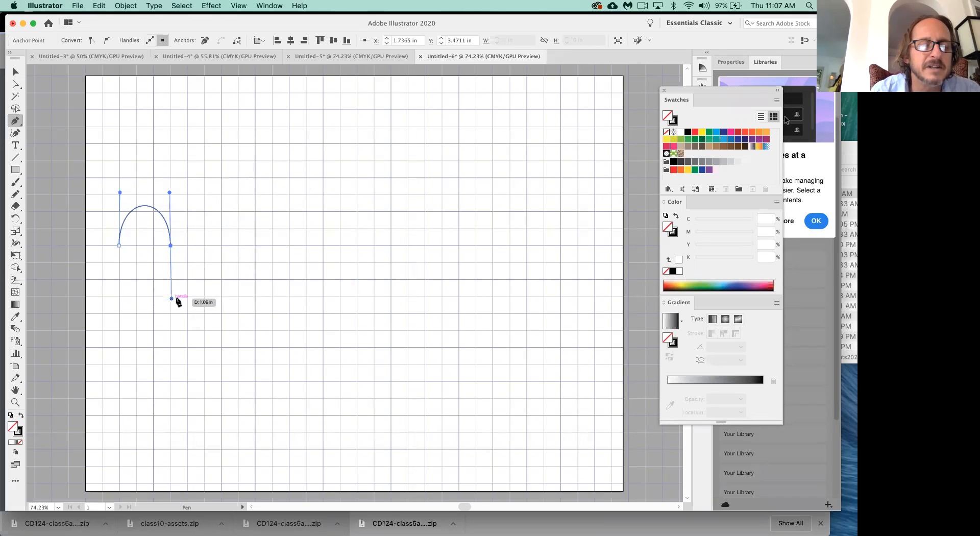
{"action": "key", "text": "alt"}
{"action": "left_click_drag", "start_coordinate": [172, 299], "coordinate": [175, 193]}
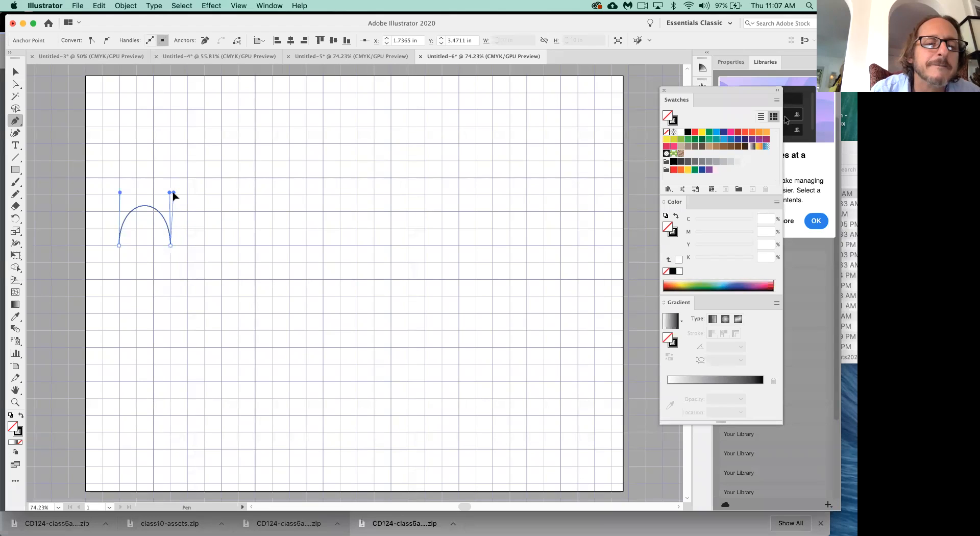
{"action": "left_click_drag", "start_coordinate": [174, 196], "coordinate": [174, 196]}
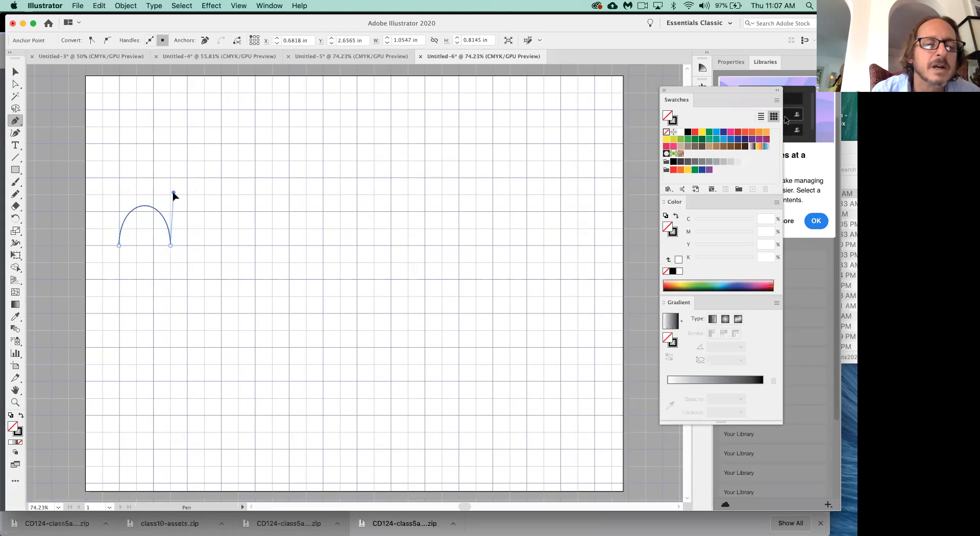
{"action": "left_click_drag", "start_coordinate": [173, 194], "coordinate": [174, 194]}
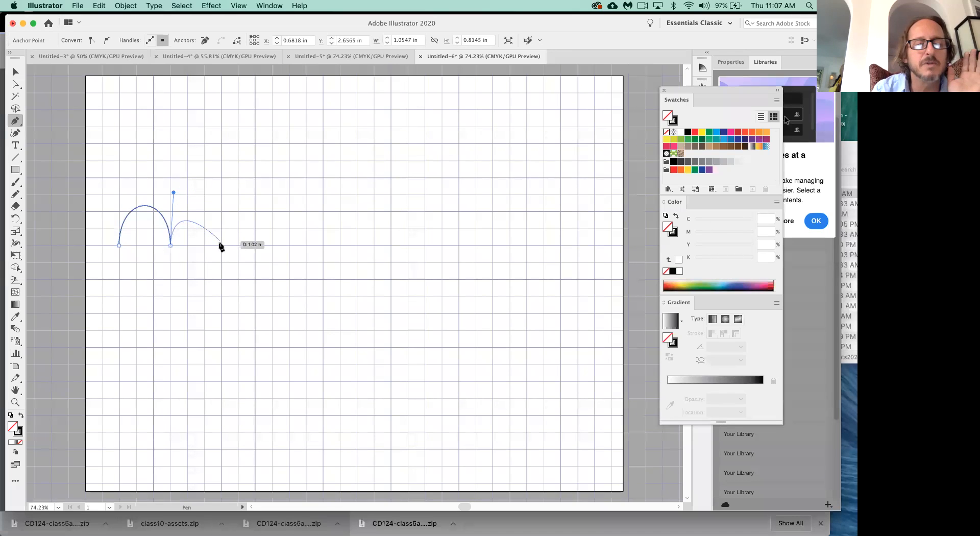
Step: Continue the path with three more equal arches along the same grid line, turning each outgoing handle upward at the joints
{"action": "left_click_drag", "start_coordinate": [220, 246], "coordinate": [224, 300]}
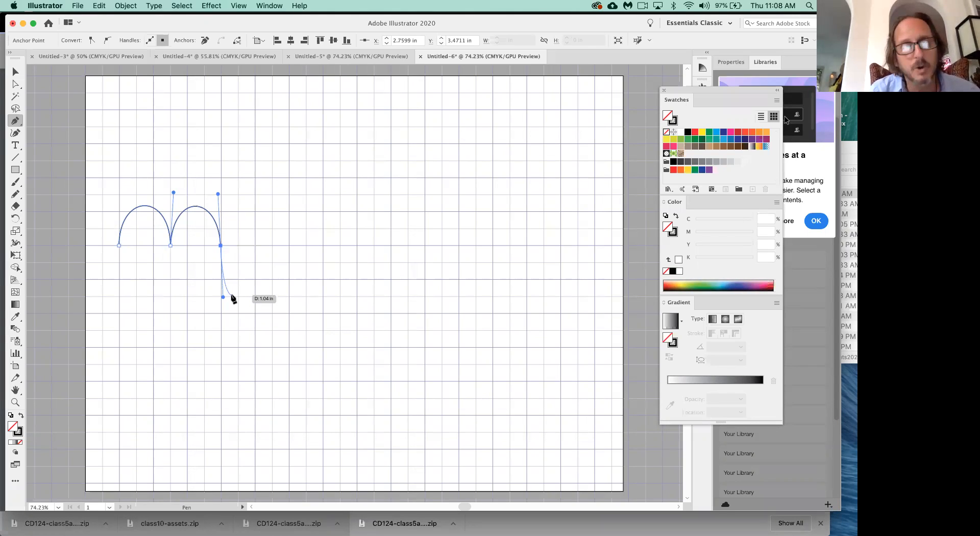
{"action": "left_click_drag", "start_coordinate": [223, 297], "coordinate": [227, 196]}
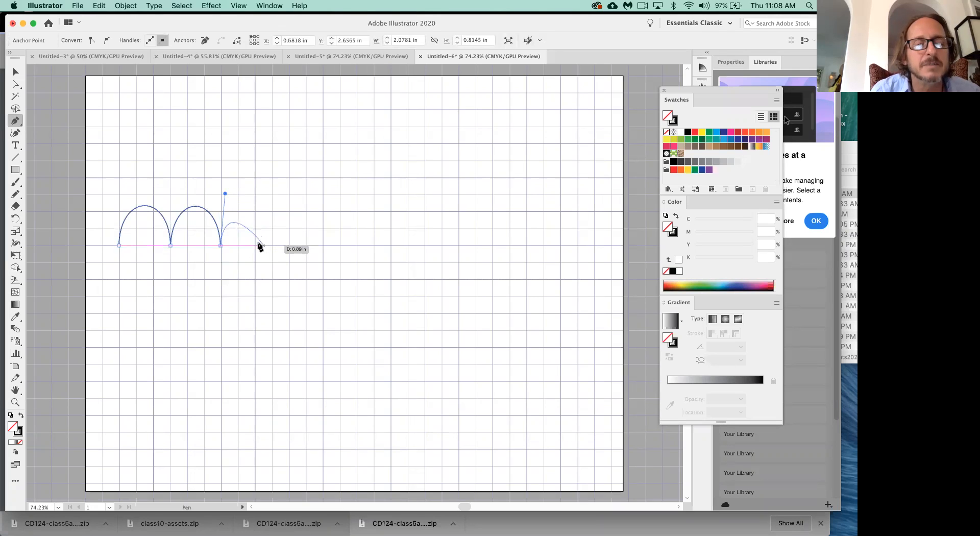
{"action": "left_click_drag", "start_coordinate": [274, 246], "coordinate": [280, 299]}
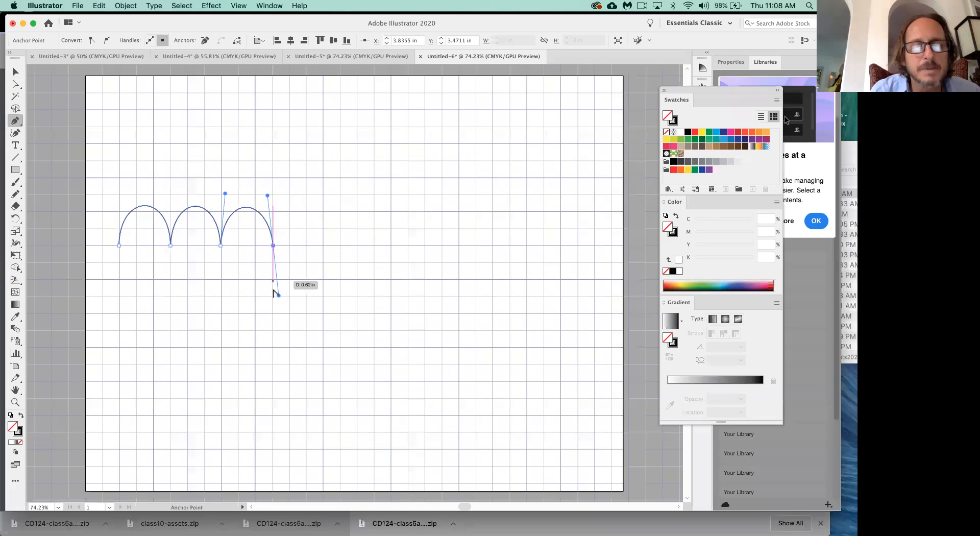
{"action": "left_click_drag", "start_coordinate": [273, 245], "coordinate": [286, 200]}
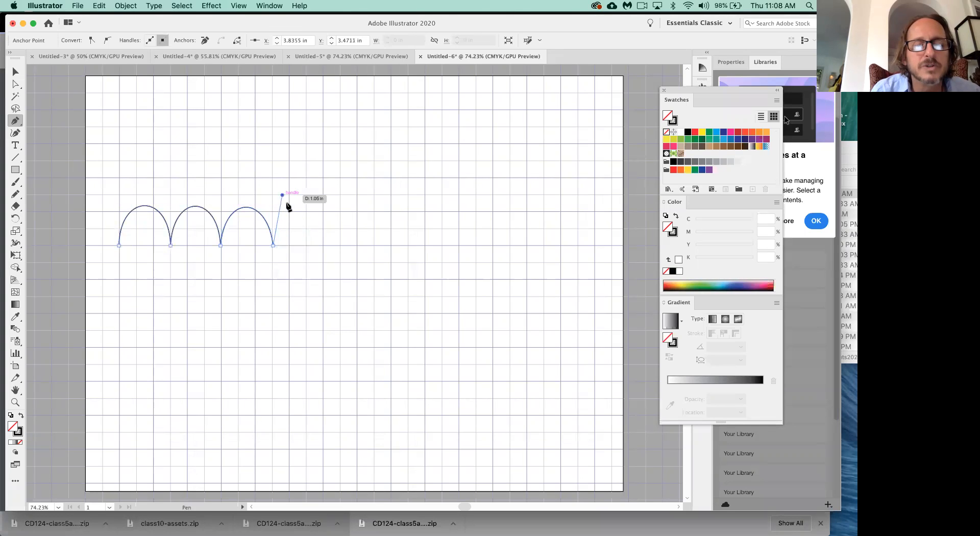
{"action": "left_click_drag", "start_coordinate": [324, 246], "coordinate": [335, 196]}
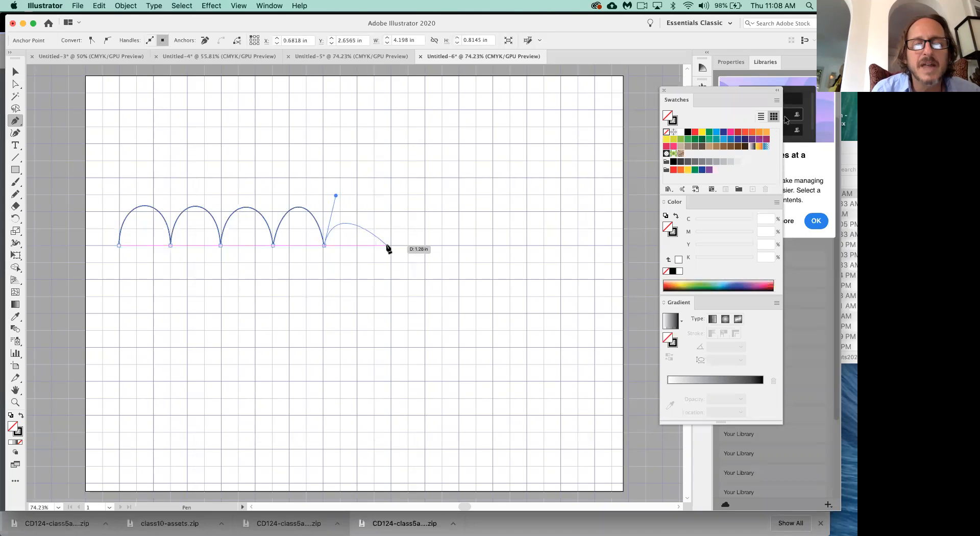
Step: Extend the path with a fifth arch, a smooth downward trough, and two more arches joined by a cusp
{"action": "left_click_drag", "start_coordinate": [372, 246], "coordinate": [381, 287]}
{"action": "left_click_drag", "start_coordinate": [433, 245], "coordinate": [442, 207]}
{"action": "left_click_drag", "start_coordinate": [493, 246], "coordinate": [506, 289]}
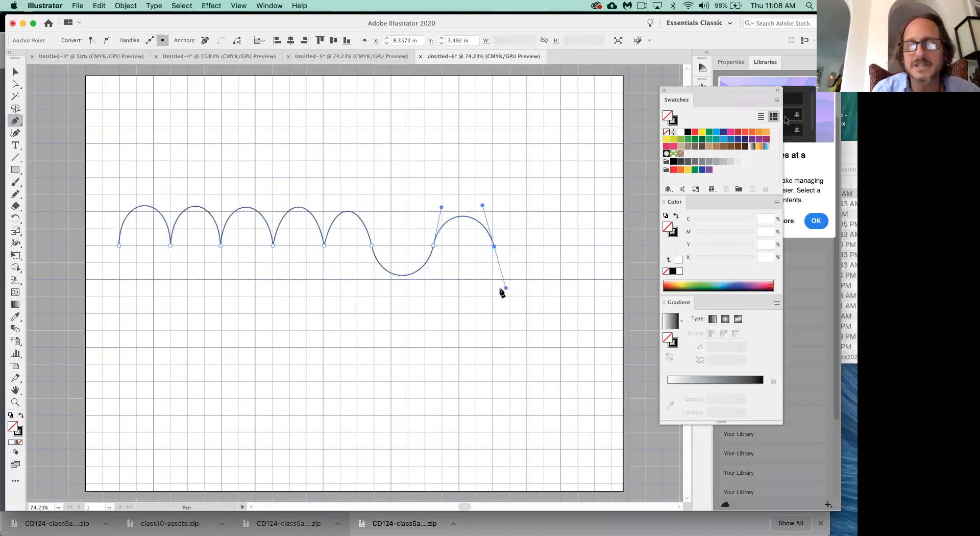
{"action": "left_click_drag", "start_coordinate": [506, 288], "coordinate": [512, 208]}
{"action": "left_click_drag", "start_coordinate": [500, 208], "coordinate": [505, 207]}
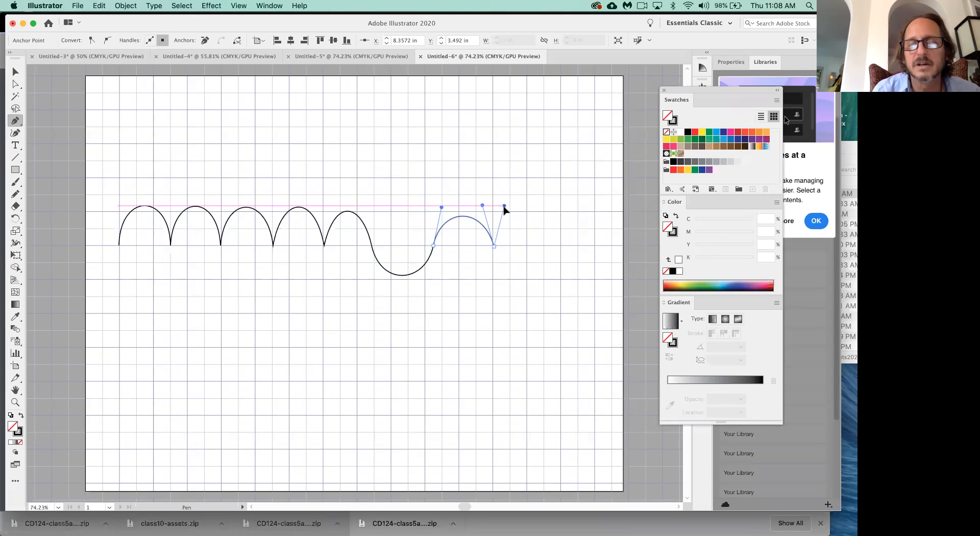
{"action": "left_click_drag", "start_coordinate": [555, 244], "coordinate": [566, 284]}
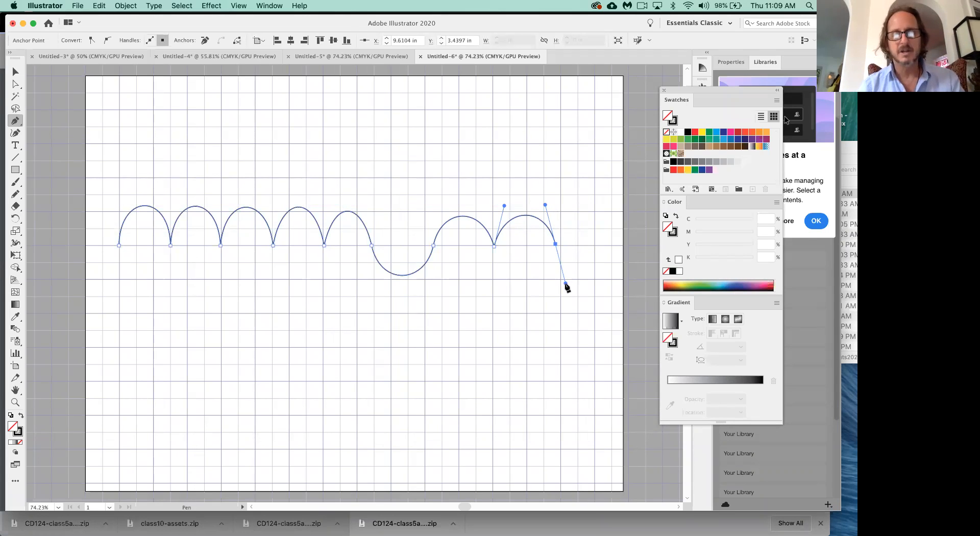
Step: End the scalloped practice path and delete it from the artboard
{"action": "key", "text": "Escape"}
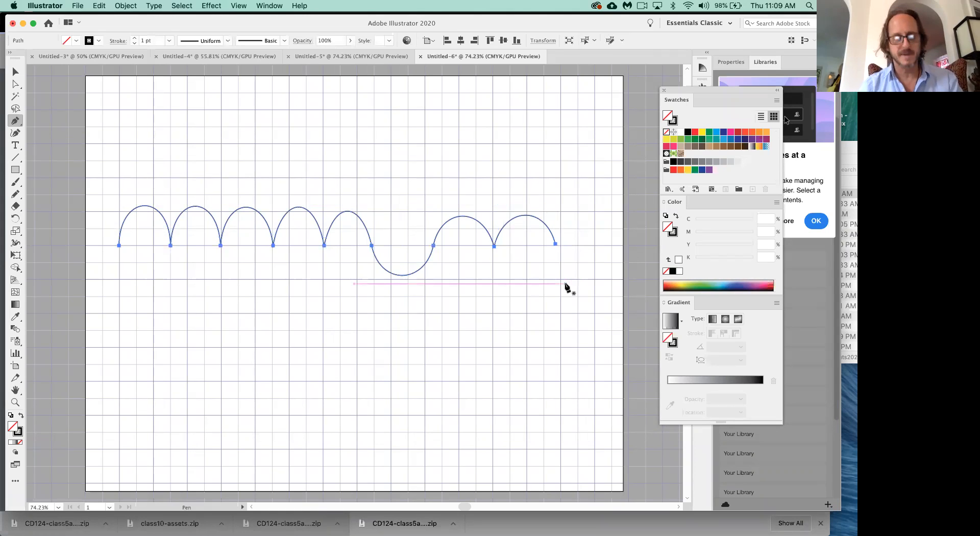
{"action": "key", "text": "BackSpace"}
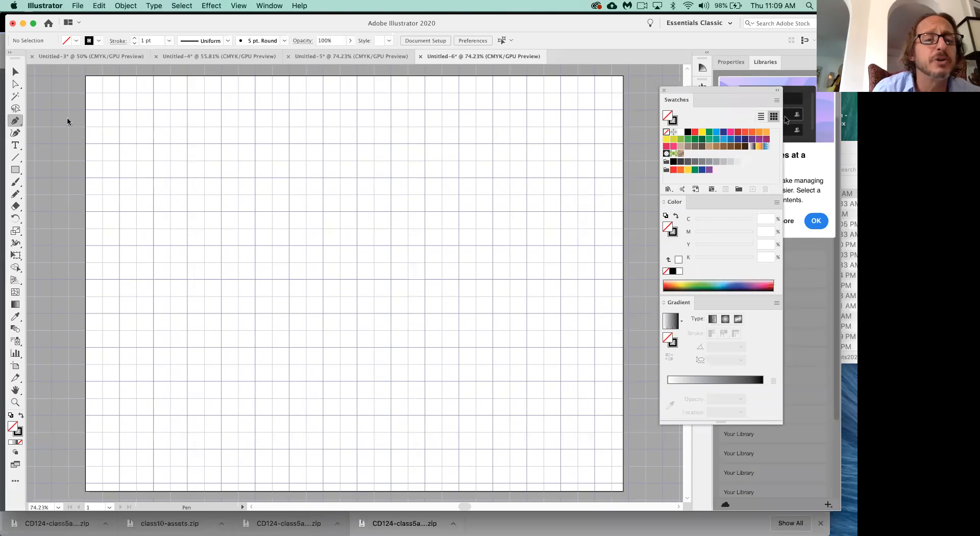
Step: Draw a new arch about 2.2 in wide and remove the outgoing handle from its end point
{"action": "left_click_drag", "start_coordinate": [138, 278], "coordinate": [155, 204]}
{"action": "left_click_drag", "start_coordinate": [249, 279], "coordinate": [265, 346]}
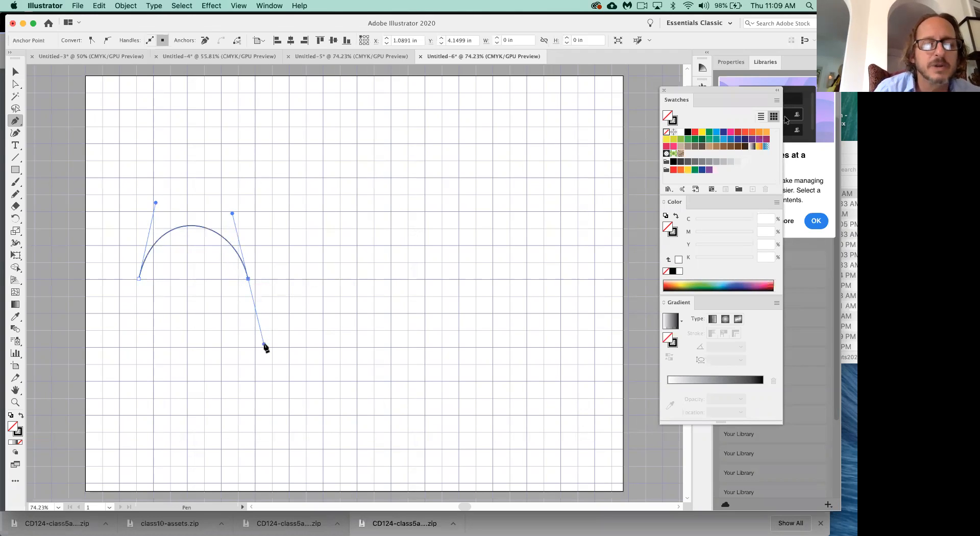
{"action": "left_click", "coordinate": [249, 279]}
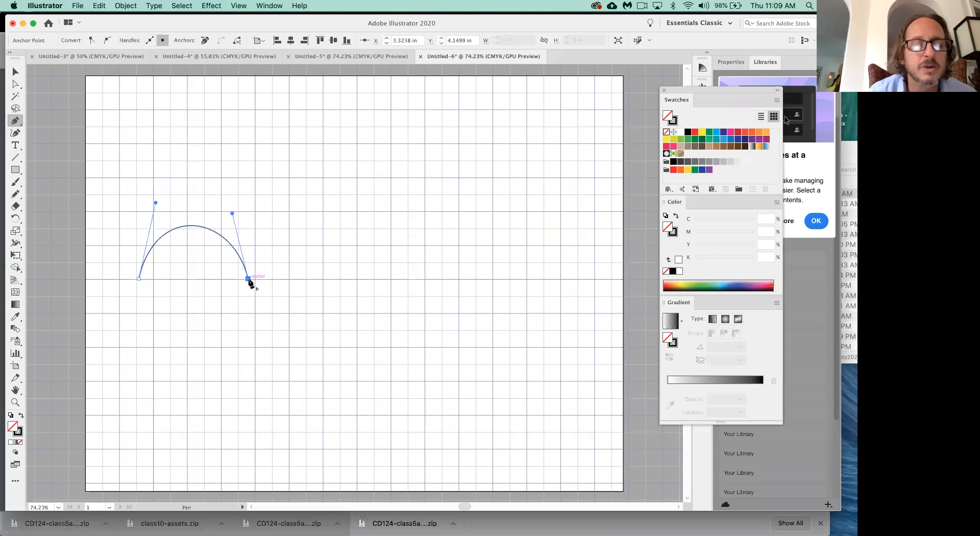
{"action": "left_click_drag", "start_coordinate": [355, 279], "coordinate": [378, 371]}
{"action": "left_click_drag", "start_coordinate": [443, 276], "coordinate": [446, 282]}
{"action": "left_click_drag", "start_coordinate": [458, 327], "coordinate": [465, 412]}
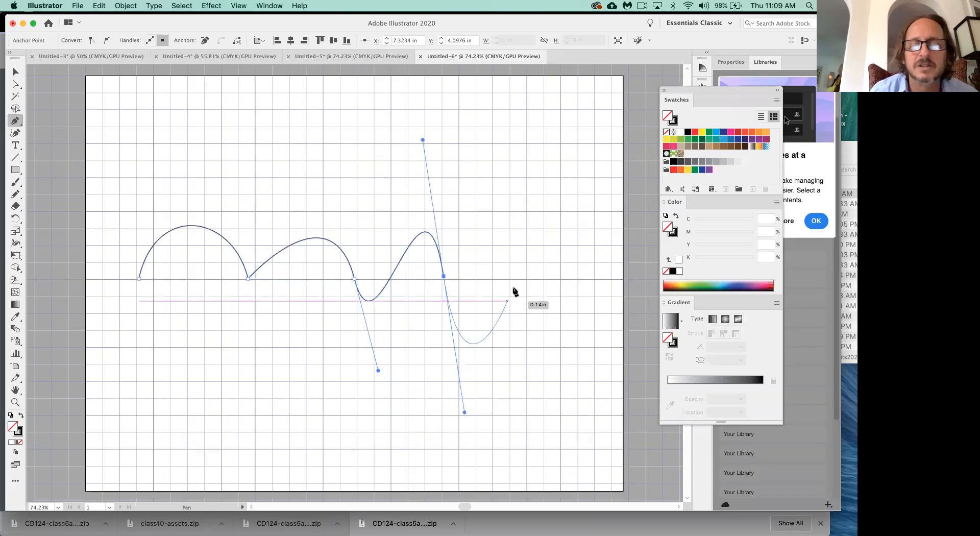
{"action": "key", "text": "super+z"}
{"action": "key", "text": "super+z"}
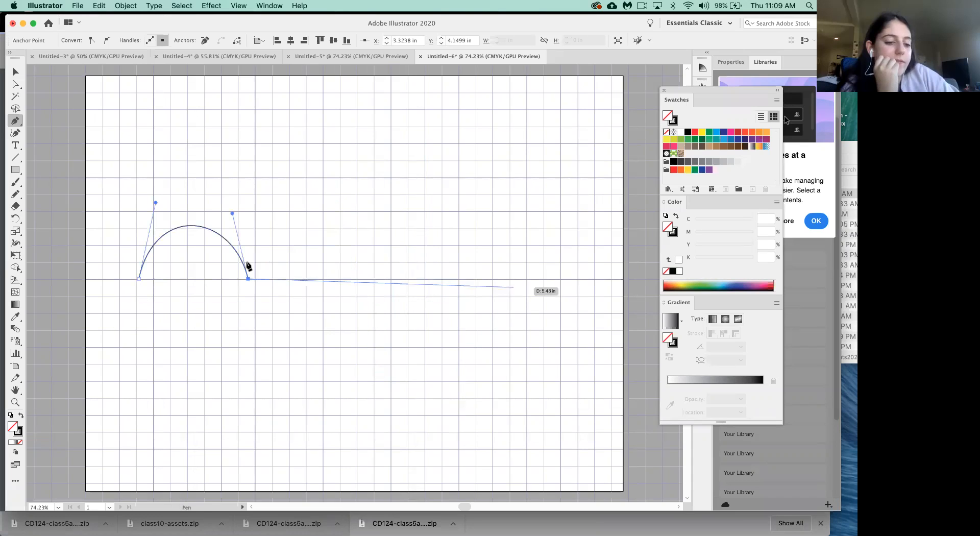
Step: Add a second arch about 2 in wide from the corner point on the same baseline, end the path, and select it
{"action": "left_click_drag", "start_coordinate": [349, 279], "coordinate": [369, 373]}
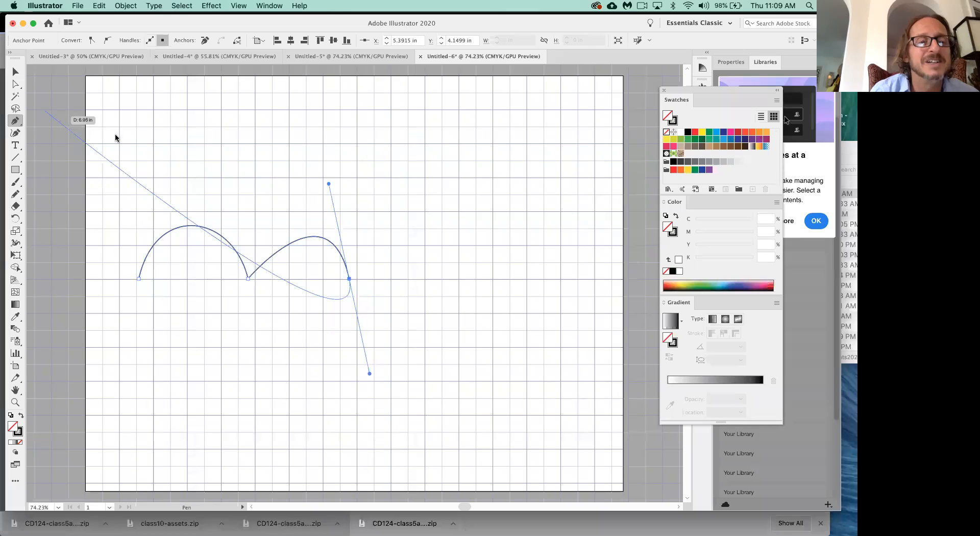
{"action": "key", "text": "super"}
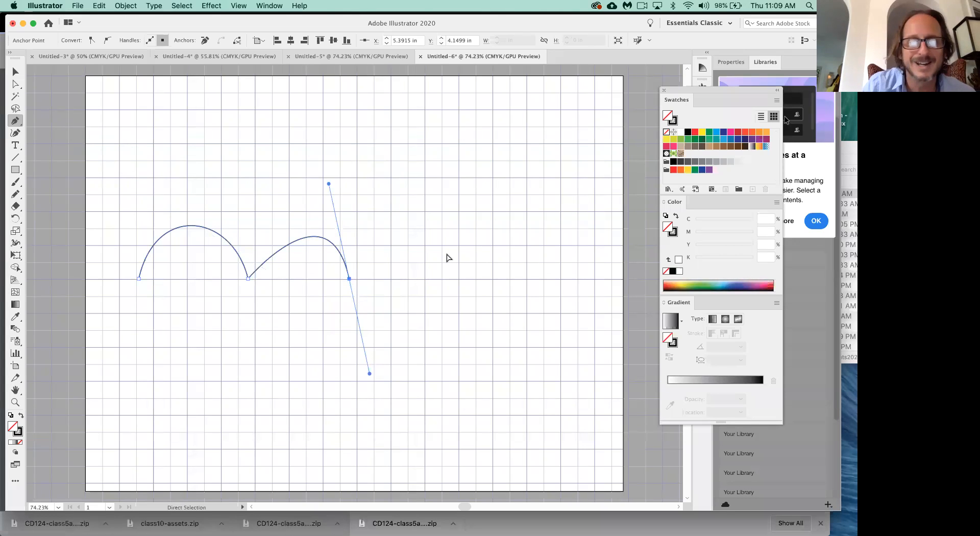
{"action": "key", "text": "super"}
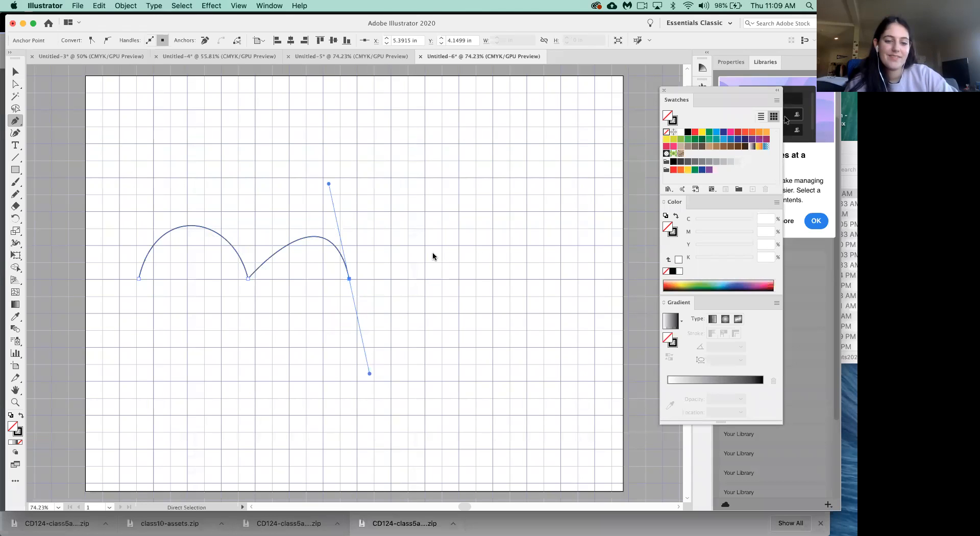
{"action": "left_click", "coordinate": [431, 256], "text": "super"}
{"action": "key", "text": "super+a"}
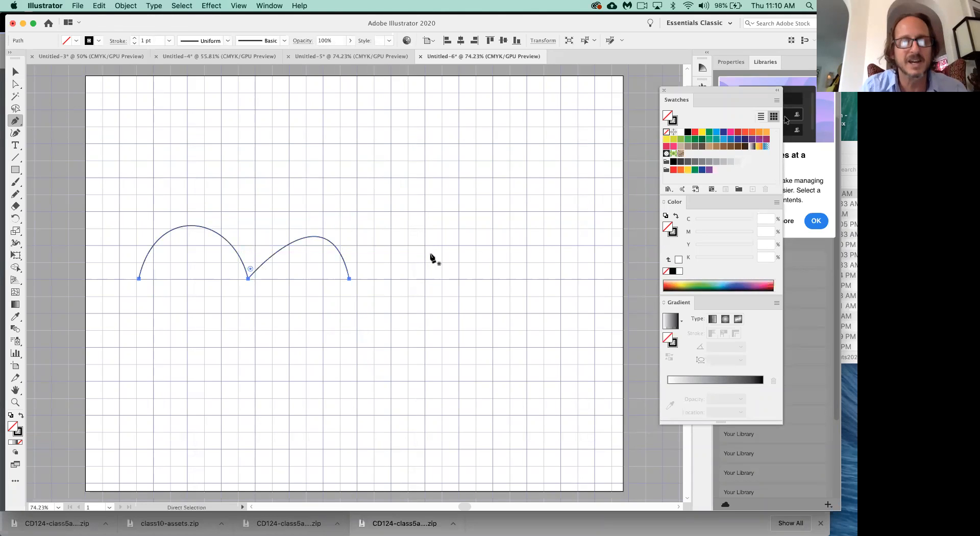
Step: Delete the two-arch path and draw a new arch about 1.4 in wide, redirecting its end point's outgoing handle upward
{"action": "key", "text": "Delete"}
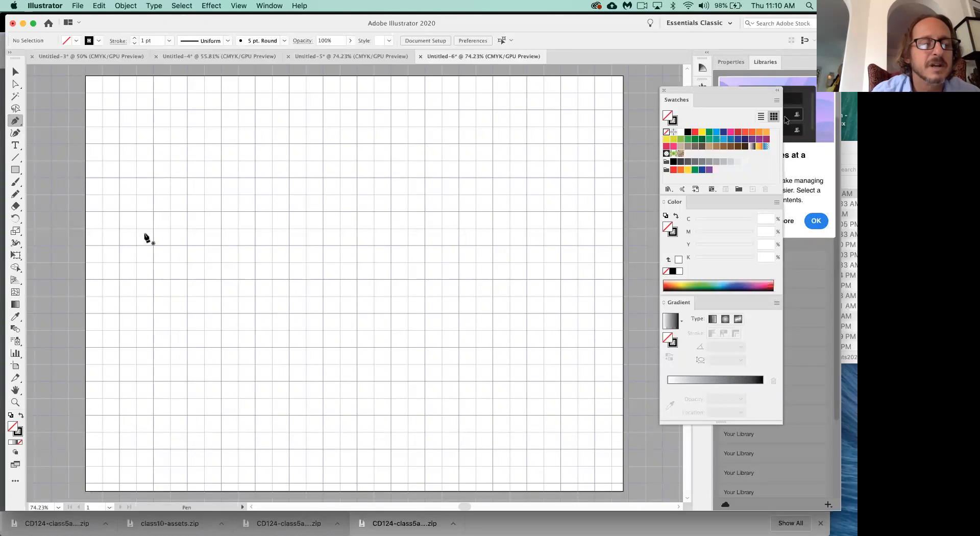
{"action": "left_click_drag", "start_coordinate": [153, 245], "coordinate": [153, 180]}
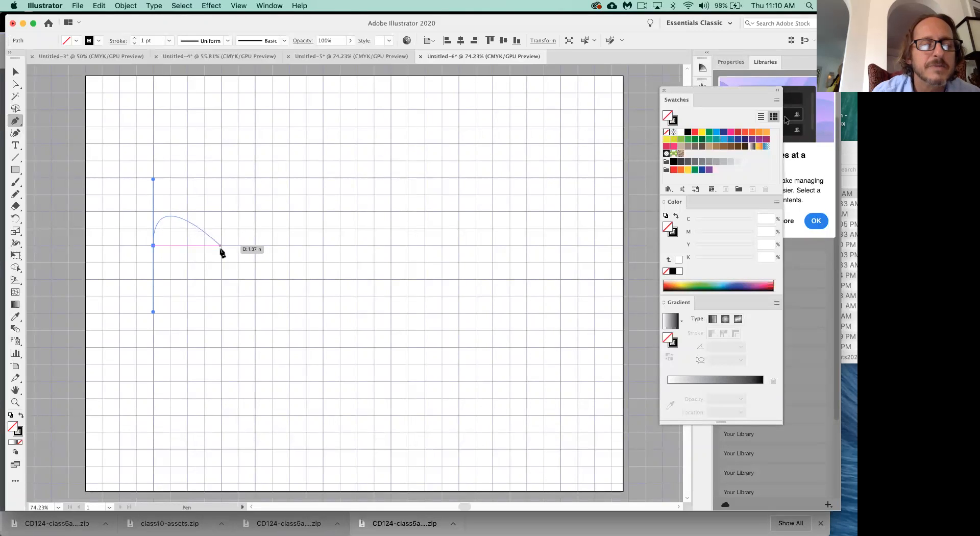
{"action": "left_click_drag", "start_coordinate": [221, 245], "coordinate": [221, 309]}
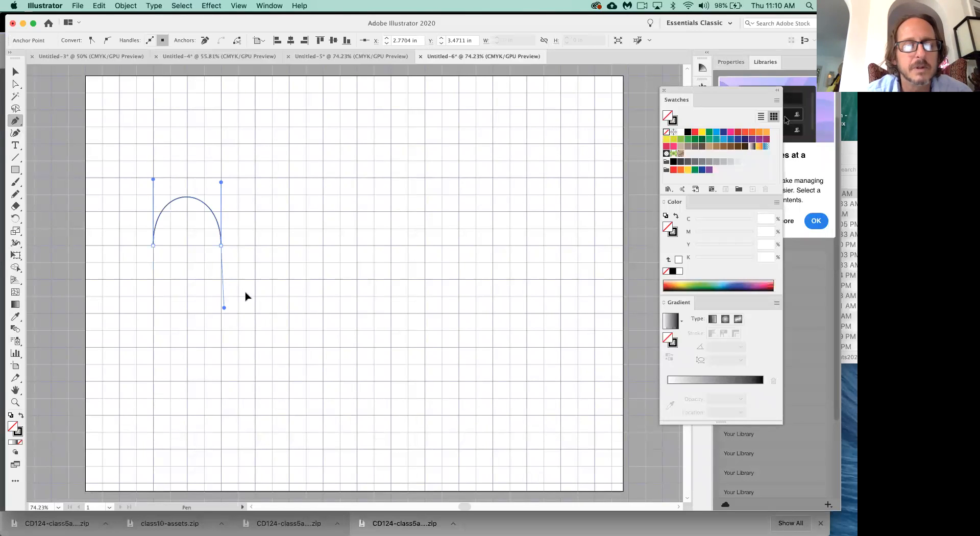
{"action": "left_click_drag", "start_coordinate": [221, 245], "coordinate": [227, 182]}
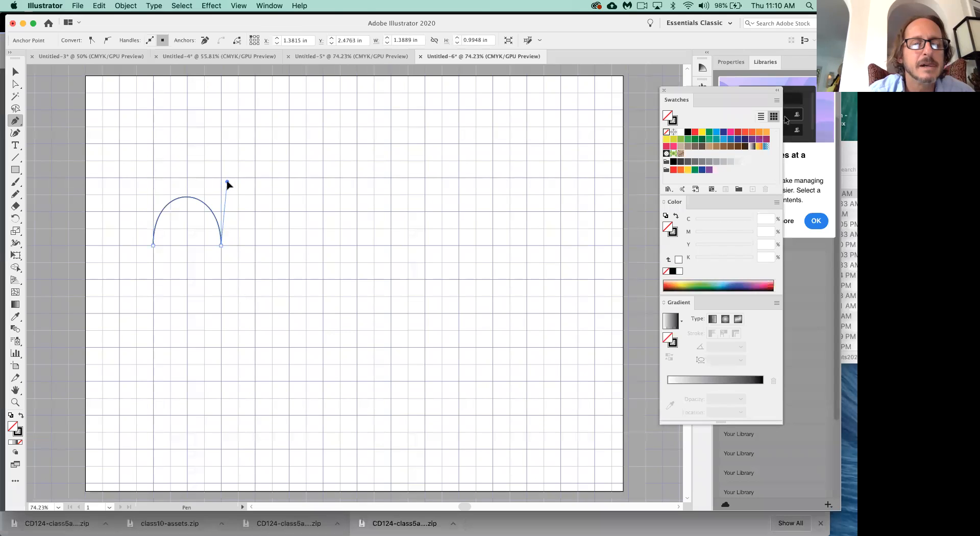
Step: Extend the path along the baseline with two arches about 1.4 and 1.3 in wide, redirecting each end point's outgoing handle upward
{"action": "left_click", "coordinate": [290, 246]}
{"action": "left_click_drag", "start_coordinate": [290, 254], "coordinate": [298, 313]}
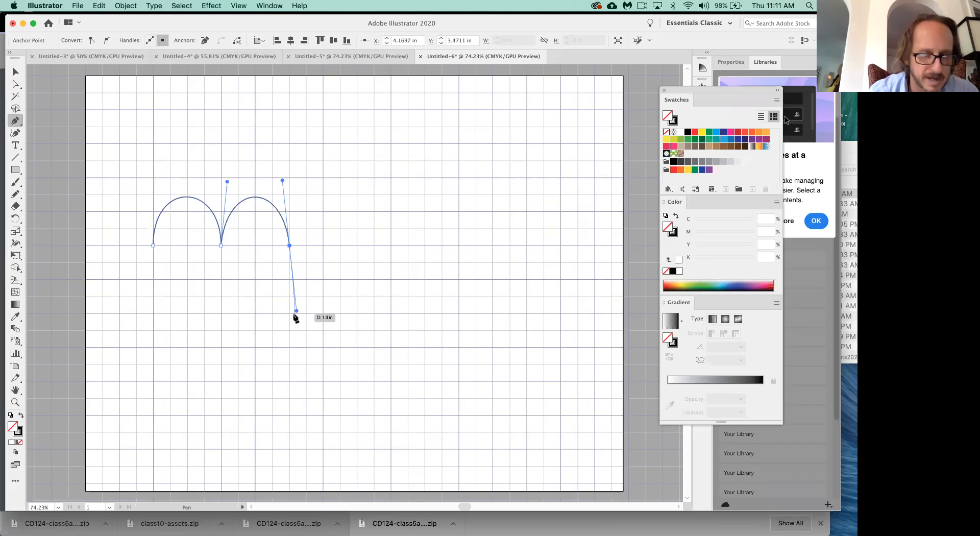
{"action": "left_click_drag", "start_coordinate": [297, 311], "coordinate": [300, 185]}
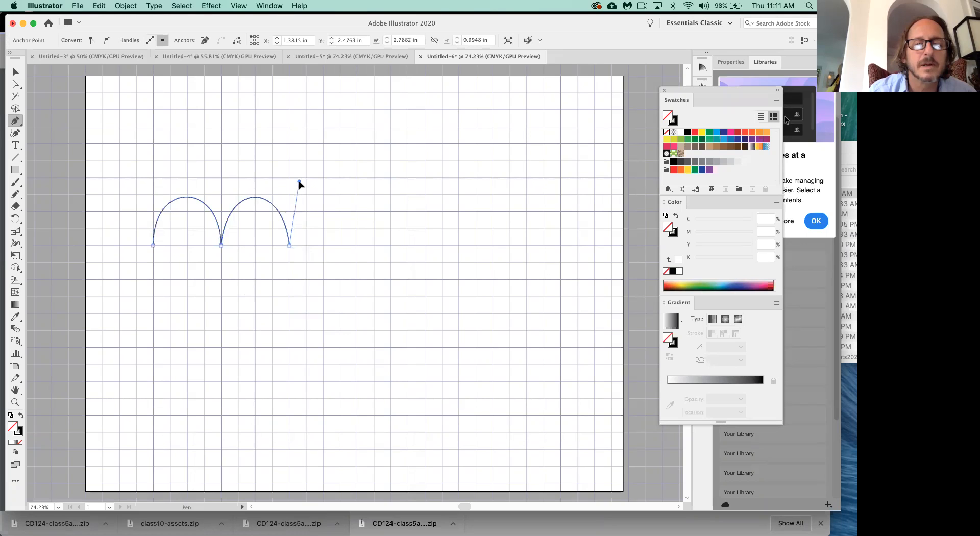
{"action": "left_click_drag", "start_coordinate": [355, 246], "coordinate": [368, 311]}
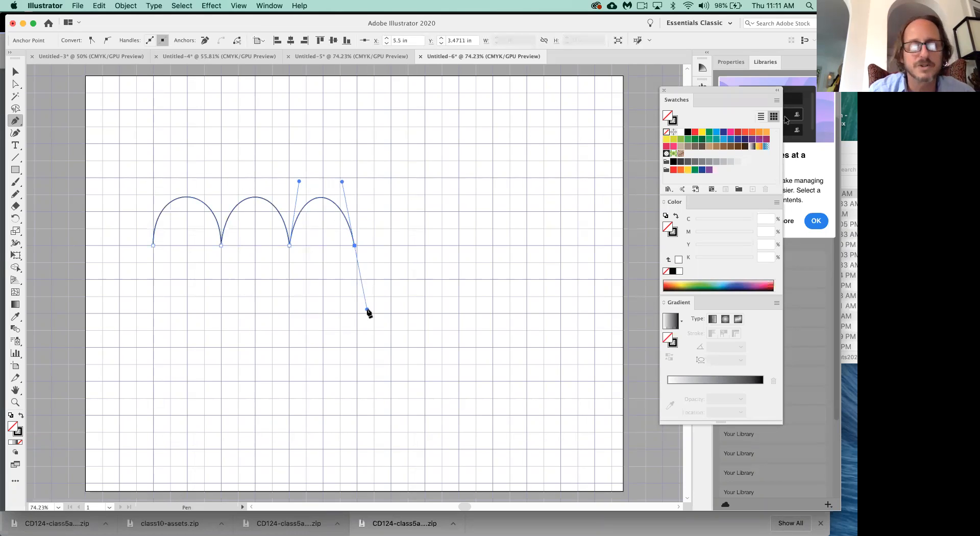
{"action": "key", "text": "alt"}
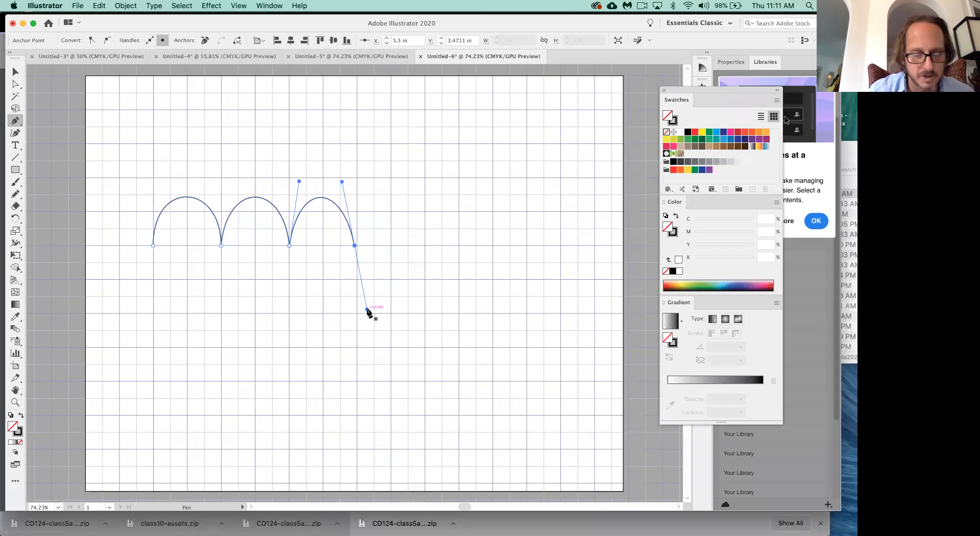
{"action": "left_click_drag", "start_coordinate": [367, 310], "coordinate": [368, 182]}
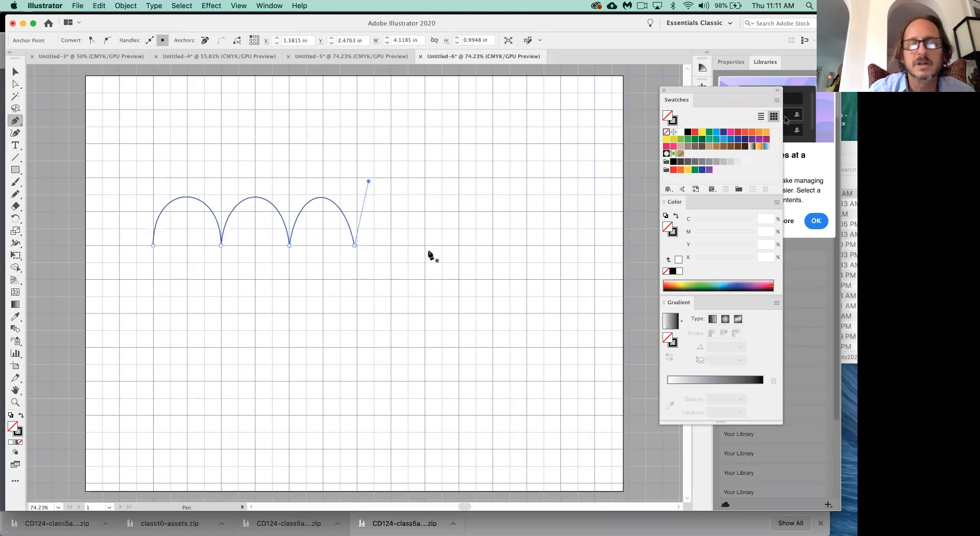
Step: Pull a fresh upward handle from the third arch's end point, add a fourth arch about 1.1 in wide, and end the path
{"action": "left_click", "coordinate": [413, 246], "text": "super"}
{"action": "key", "text": "super+a"}
{"action": "left_click", "coordinate": [354, 245]}
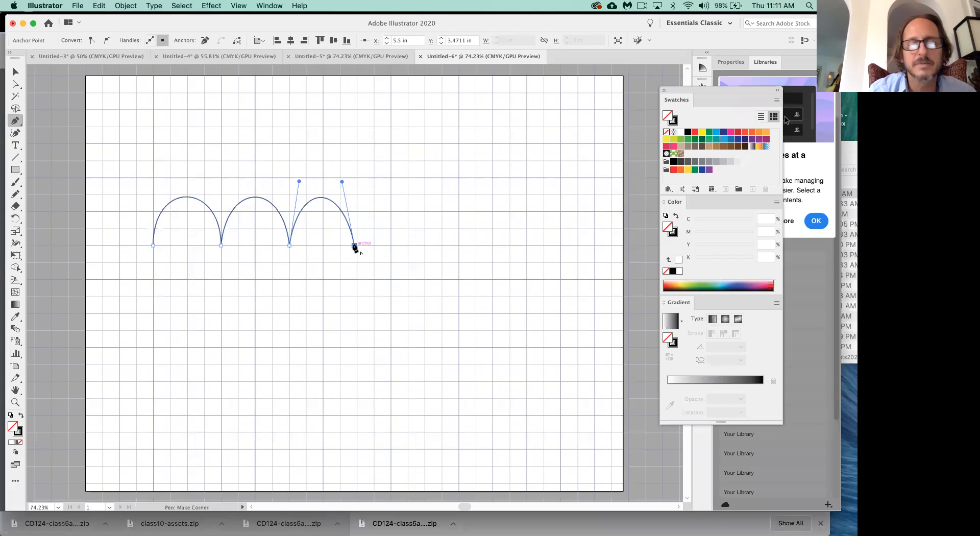
{"action": "mouse_move", "coordinate": [354, 246]}
{"action": "left_mouse_down"}
{"action": "mouse_move", "coordinate": [361, 190]}
{"action": "mouse_move", "coordinate": [375, 183]}
{"action": "left_mouse_up"}
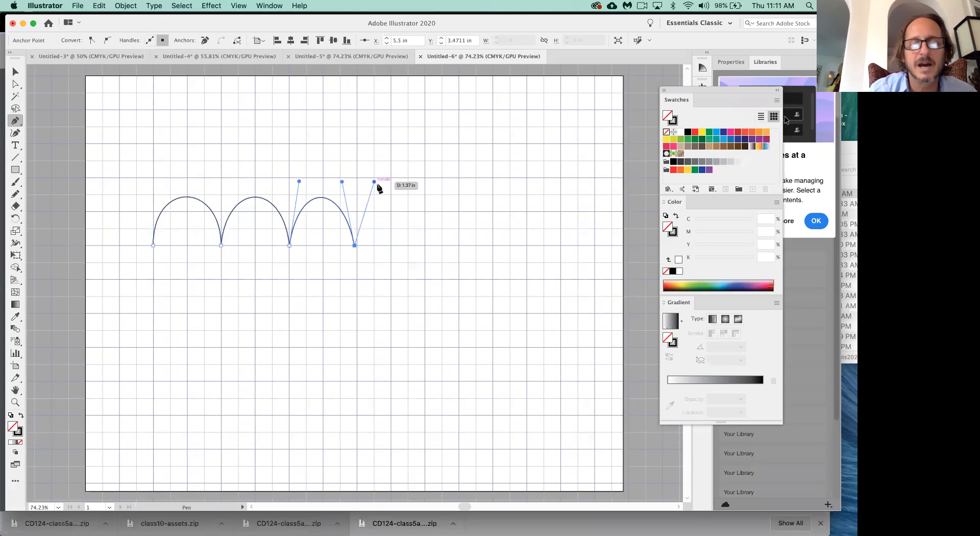
{"action": "mouse_move", "coordinate": [408, 243]}
{"action": "left_mouse_down"}
{"action": "mouse_move", "coordinate": [407, 267]}
{"action": "mouse_move", "coordinate": [431, 289]}
{"action": "mouse_move", "coordinate": [426, 307]}
{"action": "left_mouse_up"}
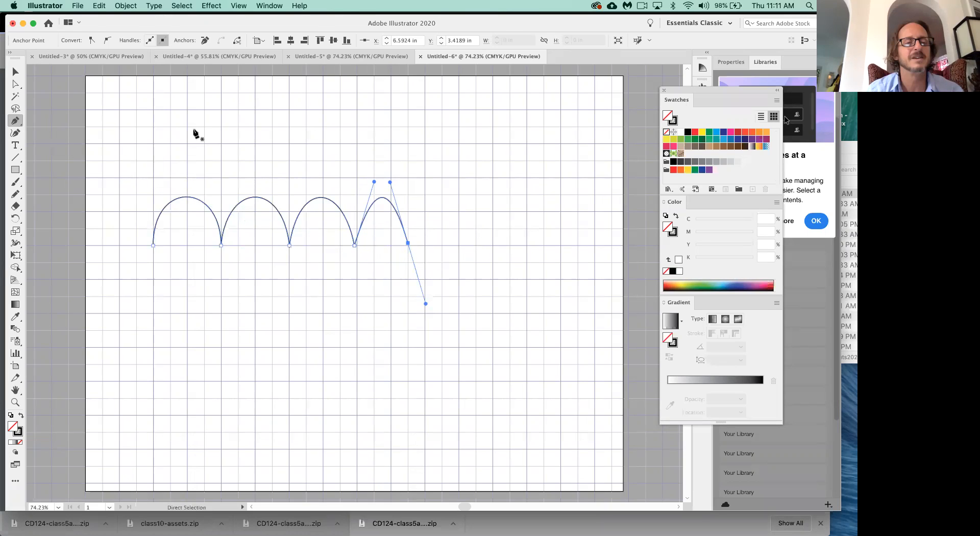
{"action": "key", "text": "Escape"}
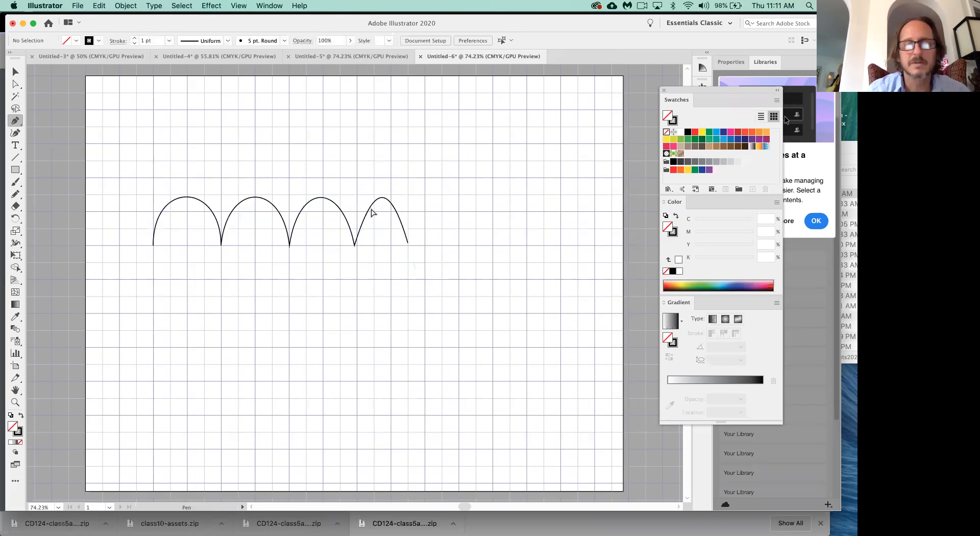
Step: Move the fourth arch's end point about 0.3 in right onto the baseline and slightly shorten the arch's starting handle
{"action": "left_click_drag", "start_coordinate": [408, 243], "coordinate": [423, 245]}
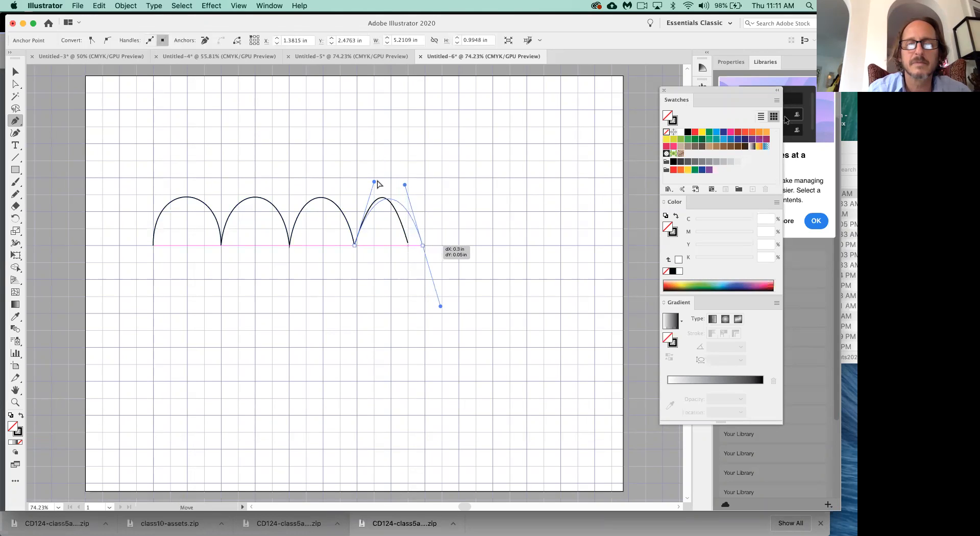
{"action": "left_click_drag", "start_coordinate": [370, 185], "coordinate": [370, 185]}
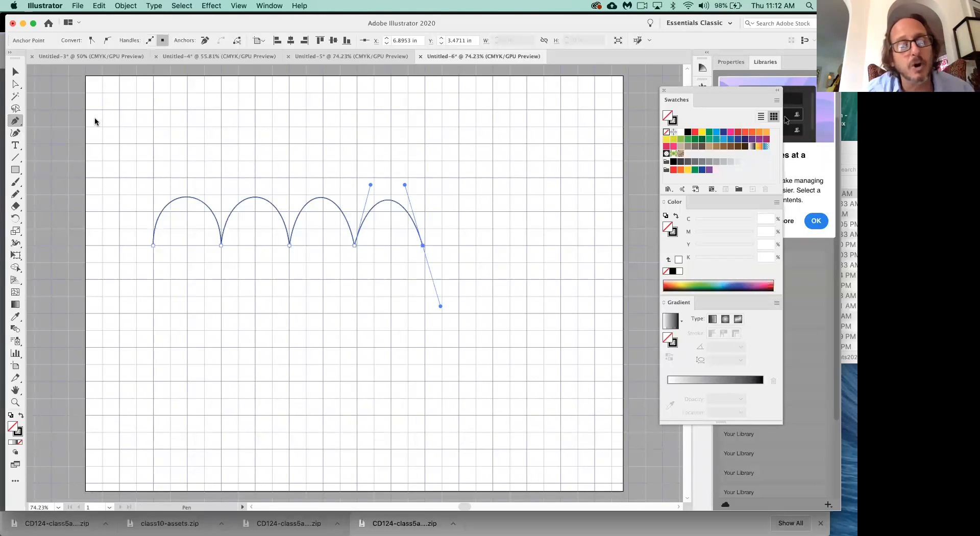
Step: Deselect the four-arch path and hide the grid, keeping the Pen tool active
{"action": "left_click", "coordinate": [15, 120]}
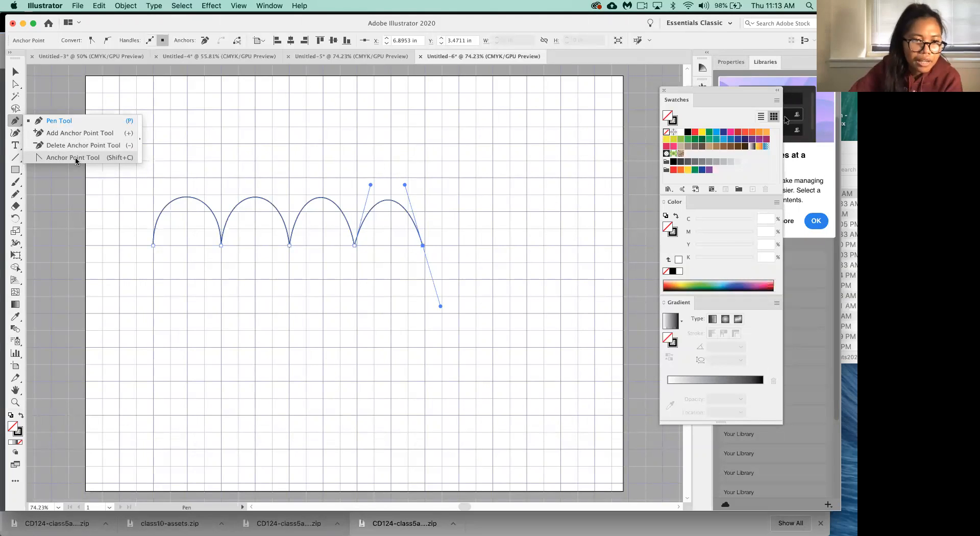
{"action": "left_click", "coordinate": [56, 119]}
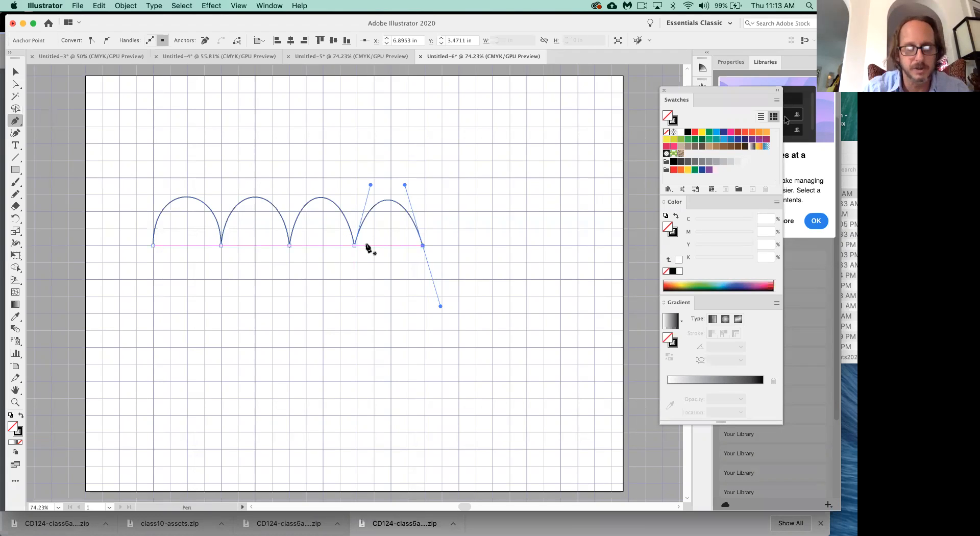
{"action": "key", "text": "super"}
{"action": "key", "text": "super"}
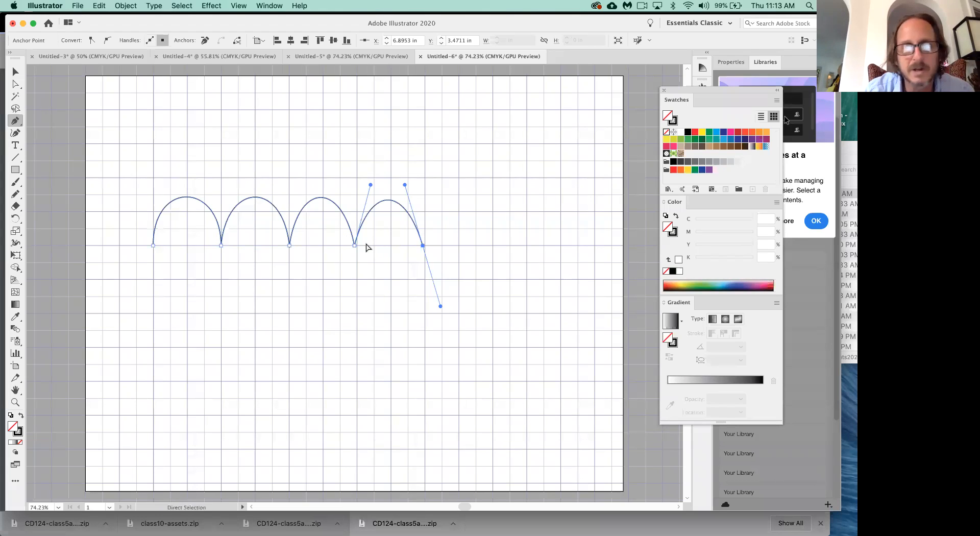
{"action": "left_click", "coordinate": [379, 295], "text": "super"}
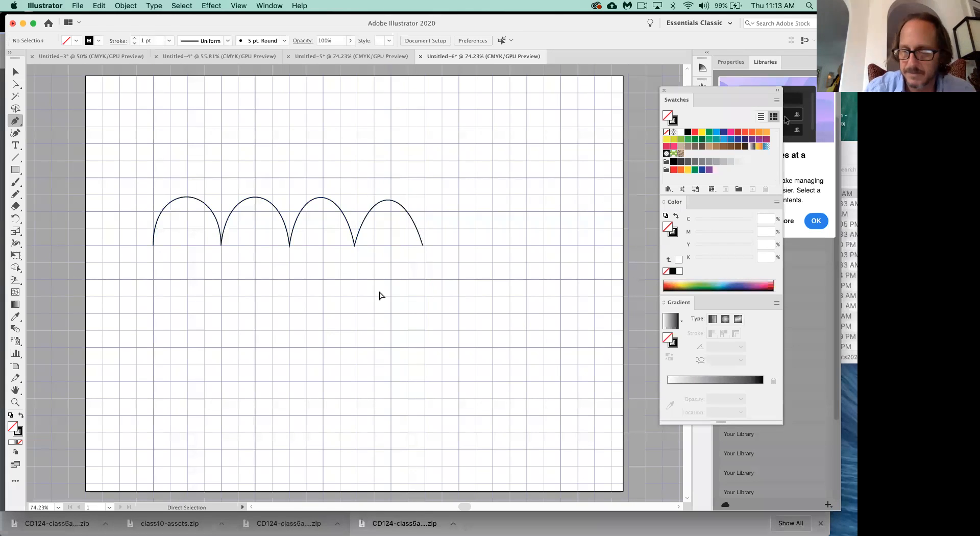
{"action": "key", "text": "super+apostrophe"}
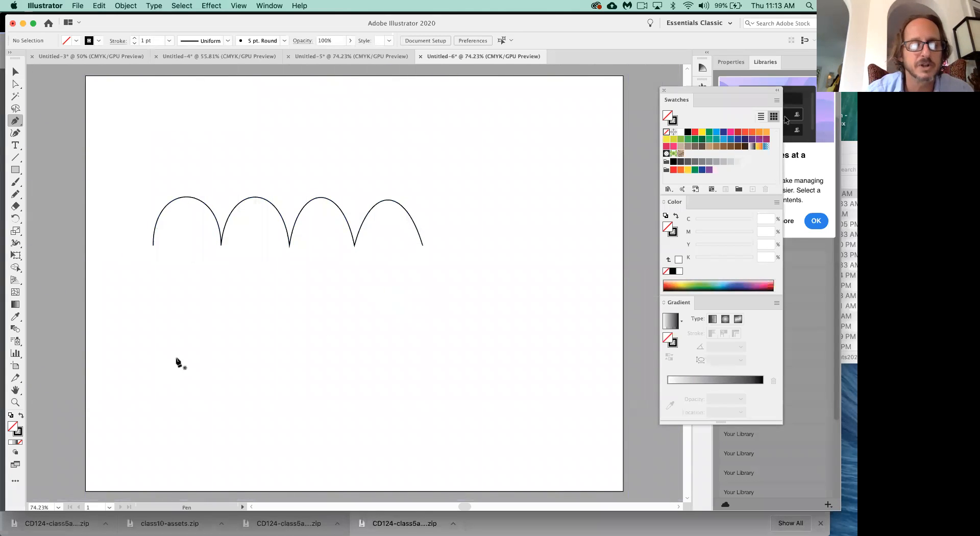
Step: Below the scalloped row, start a cloud outline with three arches about 1.6 in wide, joined by cusps with upward handles
{"action": "left_click_drag", "start_coordinate": [161, 345], "coordinate": [164, 275]}
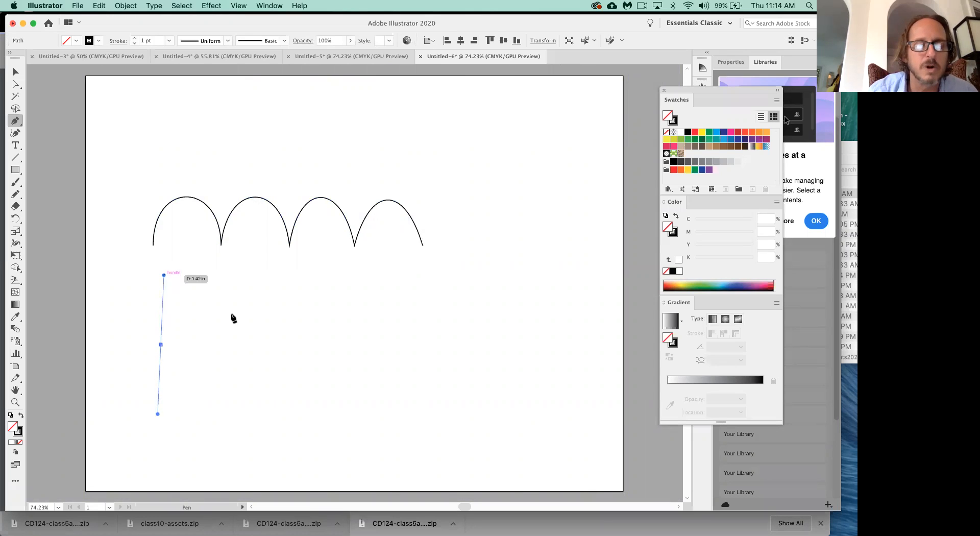
{"action": "left_click_drag", "start_coordinate": [241, 344], "coordinate": [249, 416]}
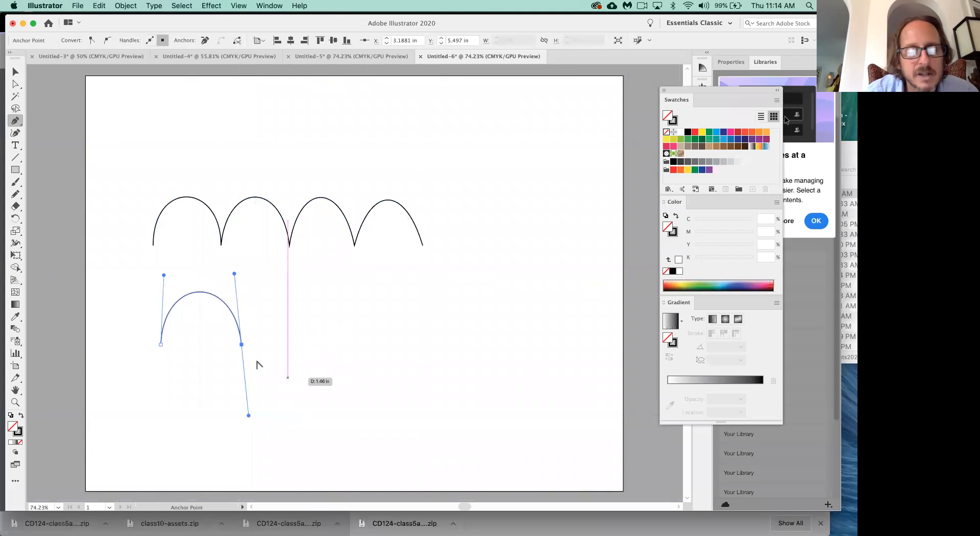
{"action": "left_click", "coordinate": [241, 345]}
{"action": "left_click_drag", "start_coordinate": [242, 345], "coordinate": [252, 269]}
{"action": "left_click_drag", "start_coordinate": [322, 345], "coordinate": [336, 418]}
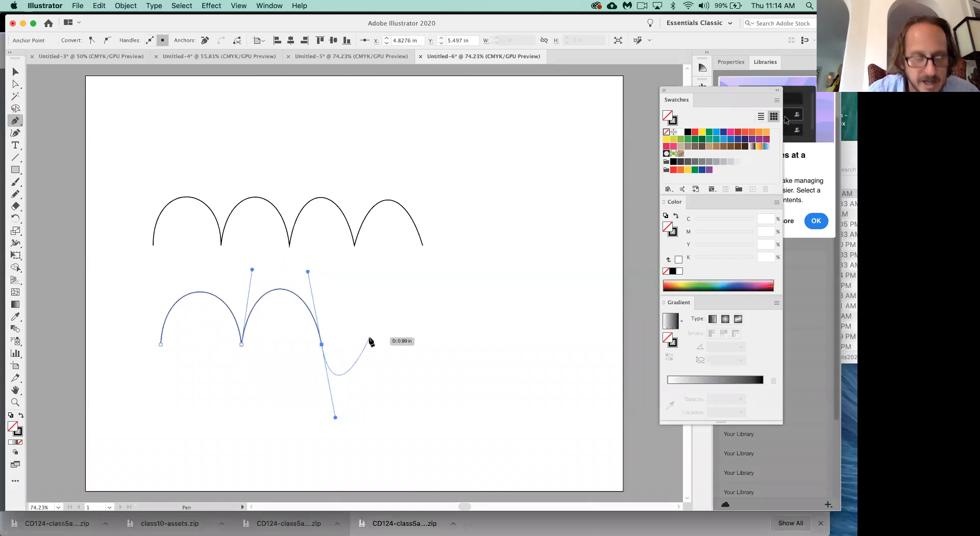
{"action": "left_click", "coordinate": [321, 345]}
{"action": "left_click_drag", "start_coordinate": [329, 307], "coordinate": [340, 272]}
{"action": "left_click_drag", "start_coordinate": [399, 344], "coordinate": [413, 405]}
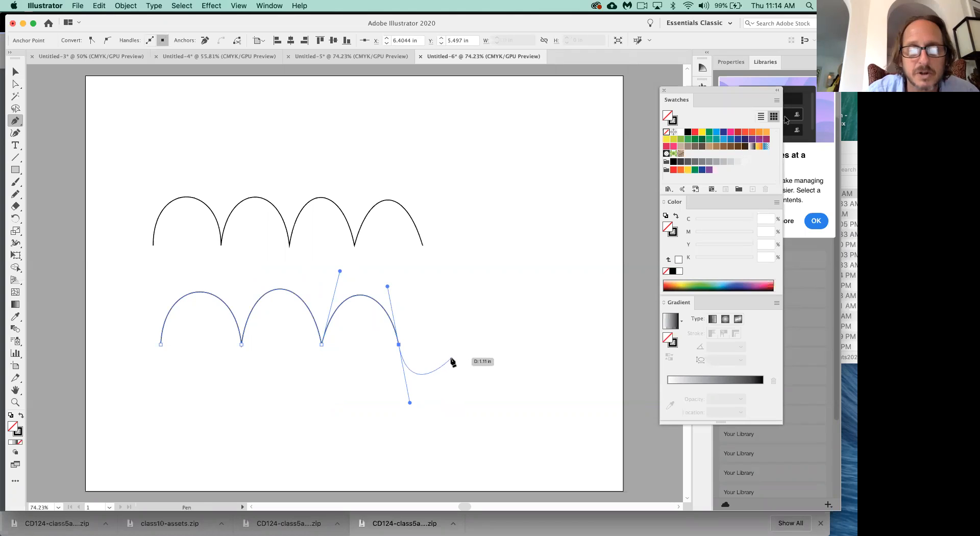
Step: Convert the third arch's end point to a cusp and add a rightward bulge about 1.7 in tall down the cloud's right side
{"action": "left_click", "coordinate": [398, 345]}
{"action": "left_click_drag", "start_coordinate": [399, 345], "coordinate": [469, 352]}
{"action": "left_click_drag", "start_coordinate": [418, 430], "coordinate": [364, 433]}
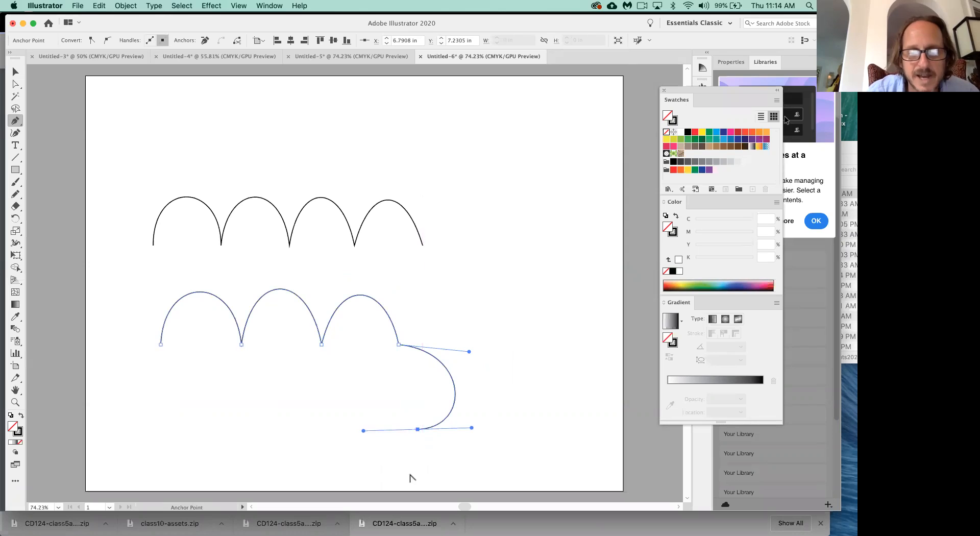
Step: Draw three downward scallops about 1.9, 1.6 and 1.7 in wide leftward along the cloud's underside and remove the last point's outgoing handle
{"action": "left_click_drag", "start_coordinate": [418, 430], "coordinate": [403, 471]}
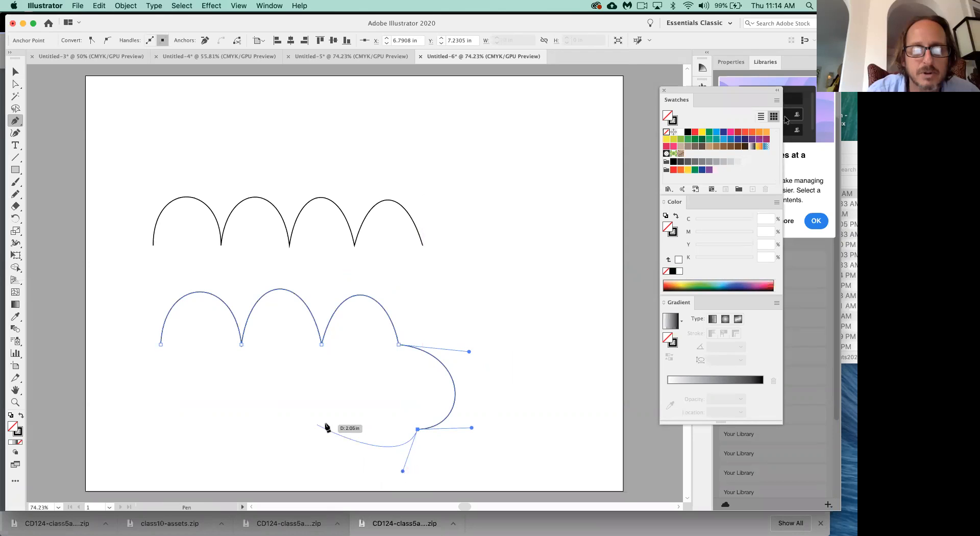
{"action": "left_click_drag", "start_coordinate": [326, 425], "coordinate": [321, 367]}
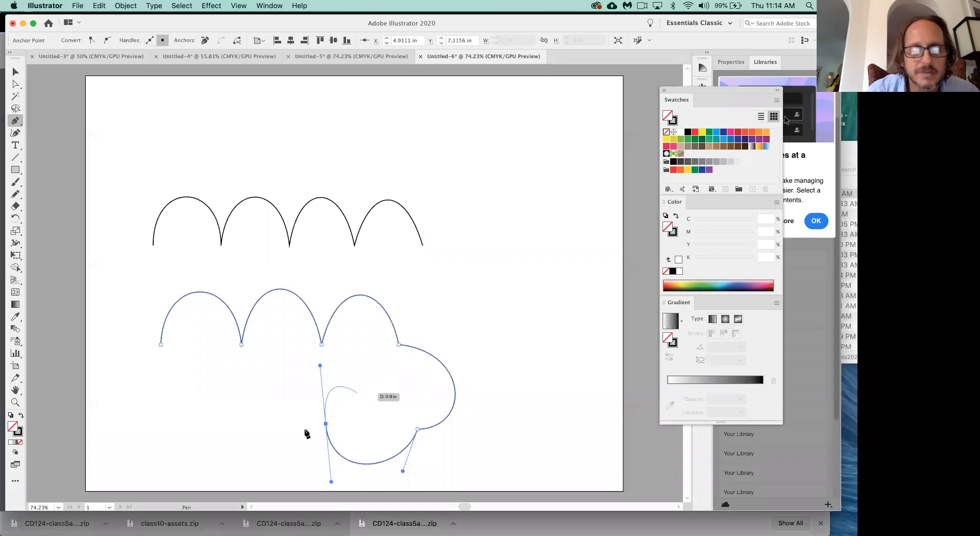
{"action": "left_click_drag", "start_coordinate": [327, 424], "coordinate": [324, 481]}
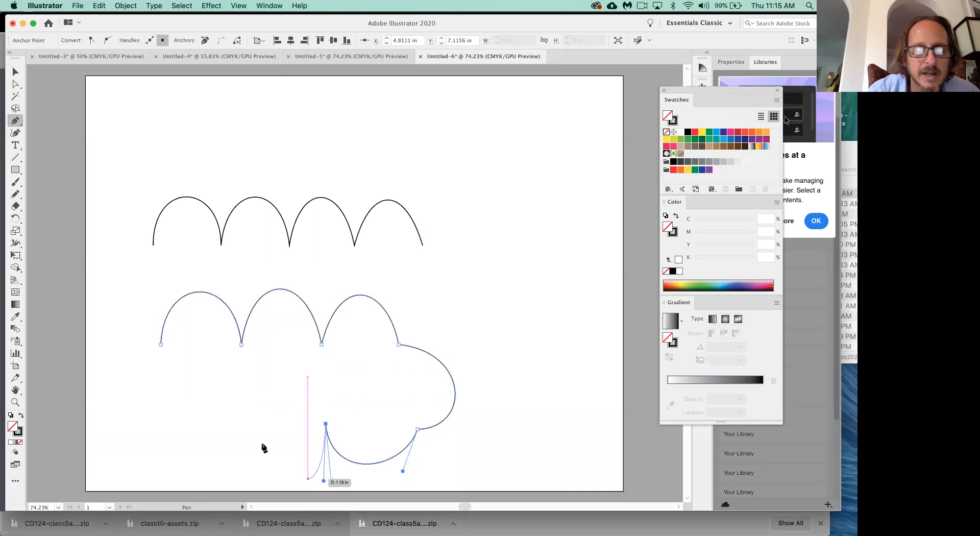
{"action": "left_click_drag", "start_coordinate": [246, 422], "coordinate": [243, 358]}
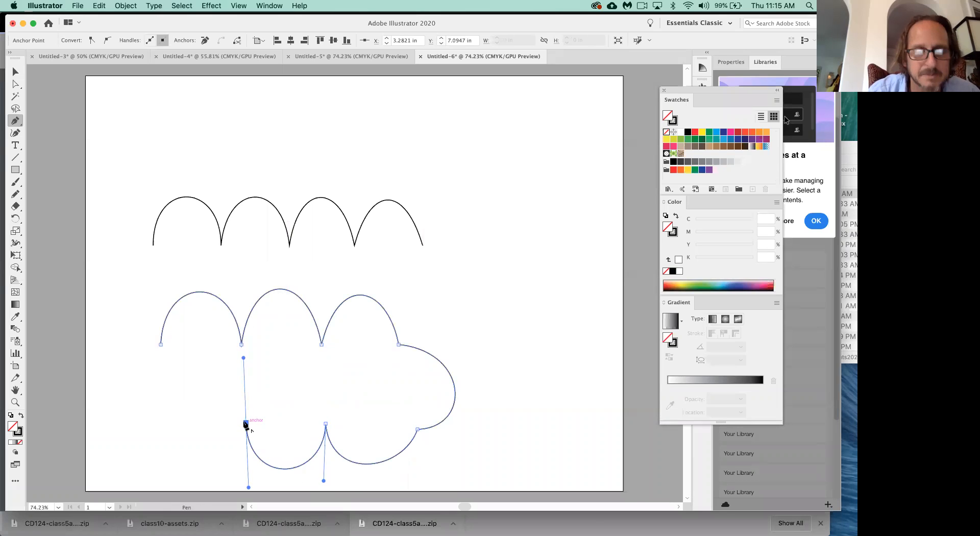
{"action": "left_click_drag", "start_coordinate": [246, 424], "coordinate": [243, 483]}
{"action": "left_click_drag", "start_coordinate": [161, 422], "coordinate": [159, 364]}
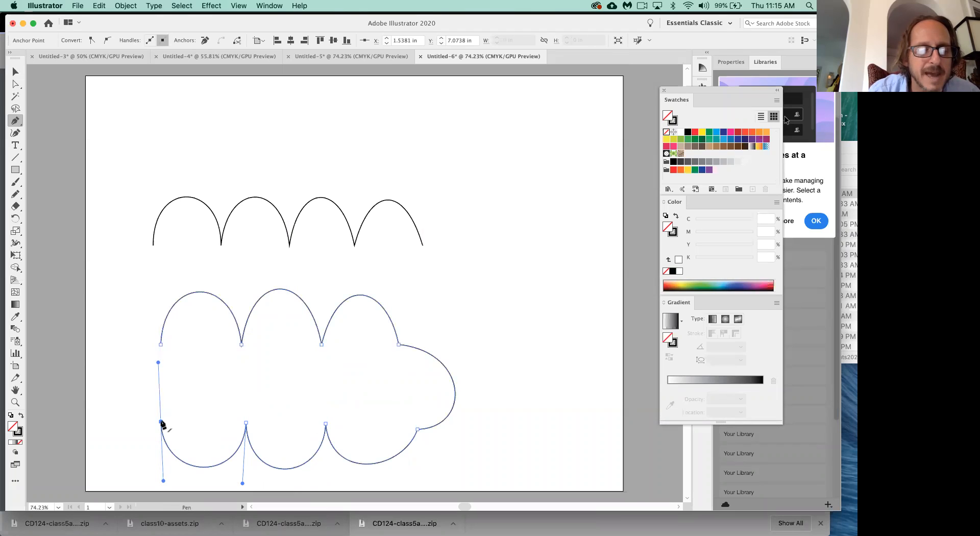
{"action": "left_click", "coordinate": [160, 422]}
{"action": "left_click_drag", "start_coordinate": [161, 423], "coordinate": [108, 416]}
{"action": "left_click", "coordinate": [116, 358]}
{"action": "left_click", "coordinate": [214, 385]}
{"action": "key", "text": "super+z"}
{"action": "key", "text": "super+z"}
{"action": "key", "text": "super+z"}
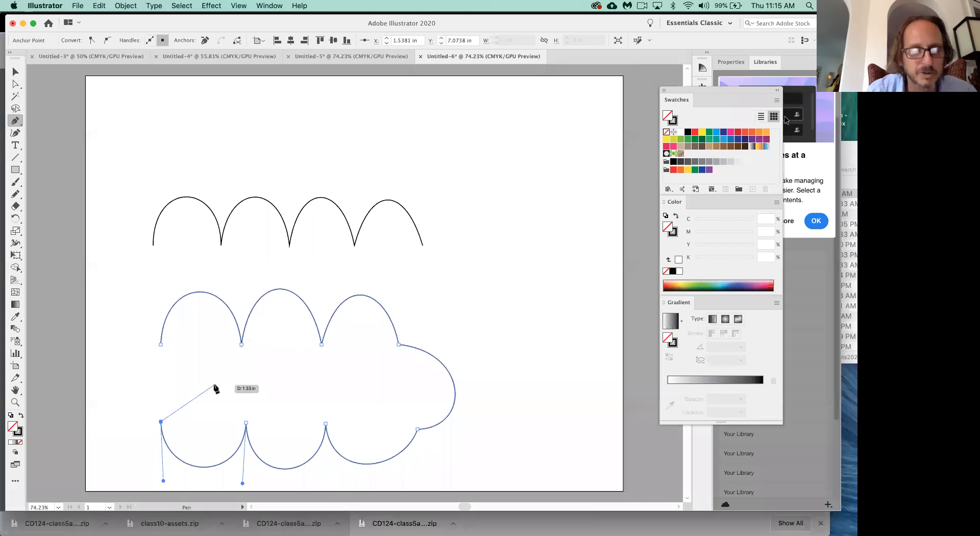
Step: Close the cloud outline with a leftward bulge about 1.6 in tall from the last corner to the starting anchor, and deselect it
{"action": "left_click_drag", "start_coordinate": [161, 423], "coordinate": [104, 421]}
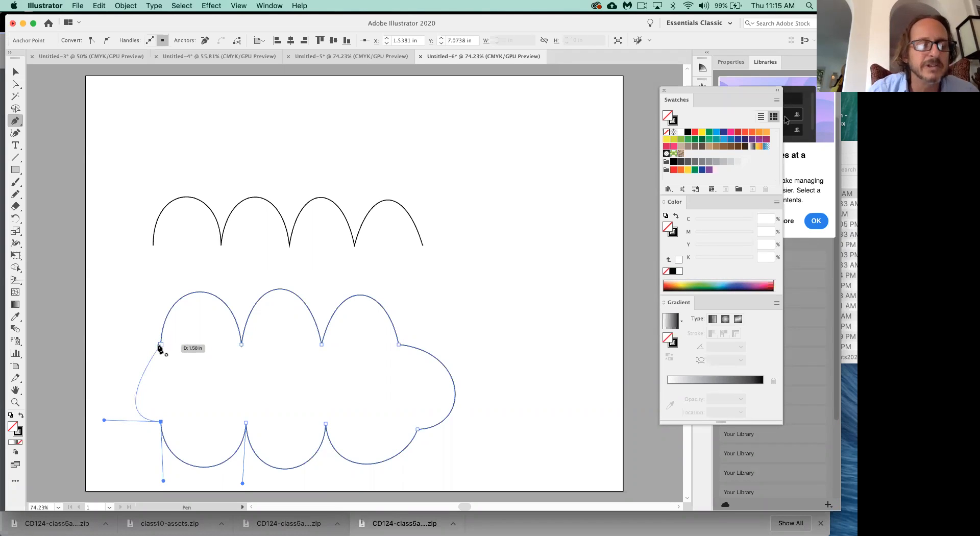
{"action": "left_click_drag", "start_coordinate": [159, 347], "coordinate": [220, 351]}
{"action": "key", "text": "super+z"}
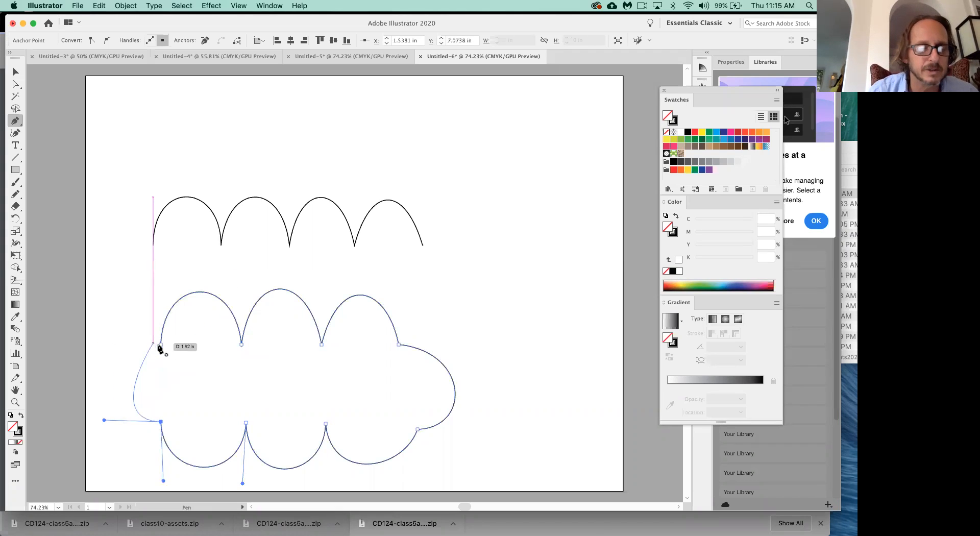
{"action": "left_click_drag", "start_coordinate": [160, 345], "coordinate": [227, 347]}
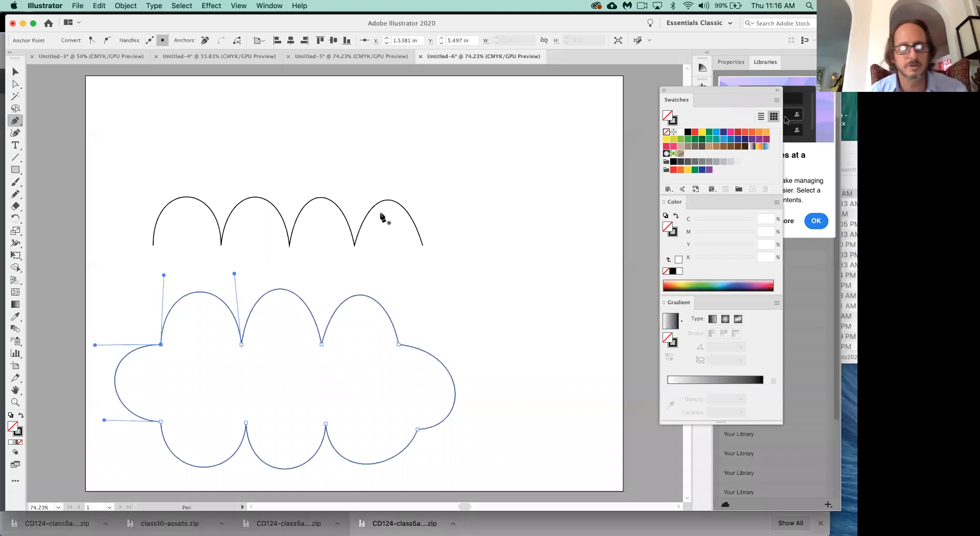
{"action": "left_click", "coordinate": [470, 212], "text": "super"}
{"action": "key", "text": "super+a"}
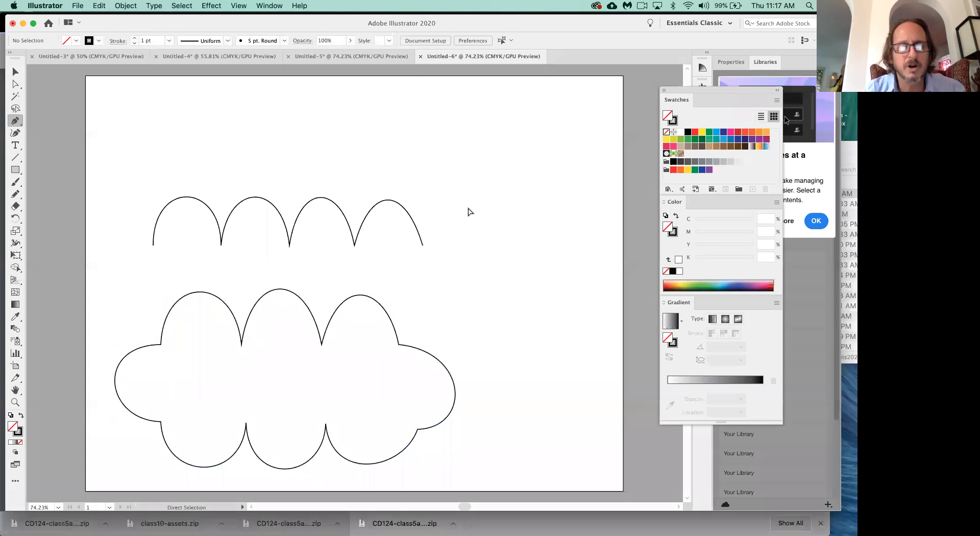
Step: Delete the scalloped row and the cloud outline to clear the artboard
{"action": "key", "text": "Delete"}
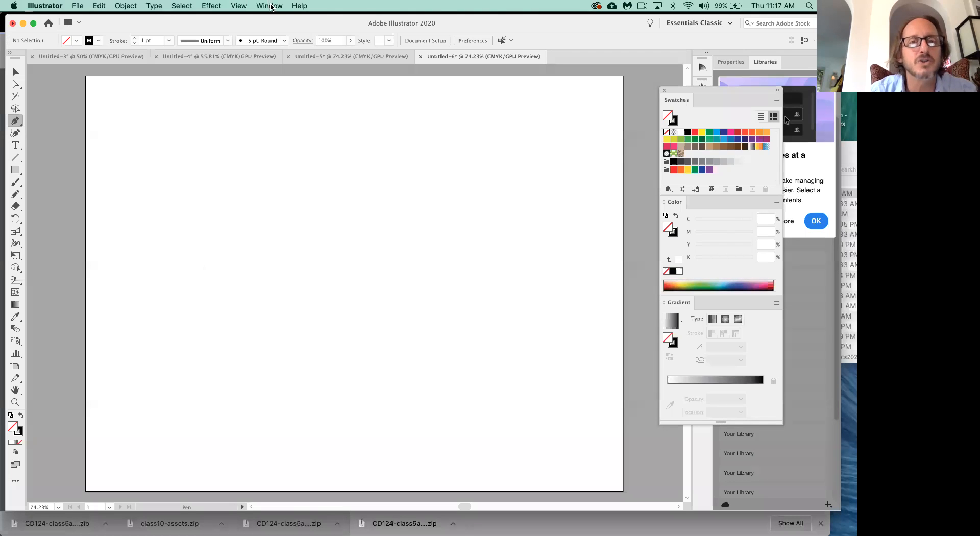
Step: Show the document grid and hide it again
{"action": "left_click", "coordinate": [245, 6]}
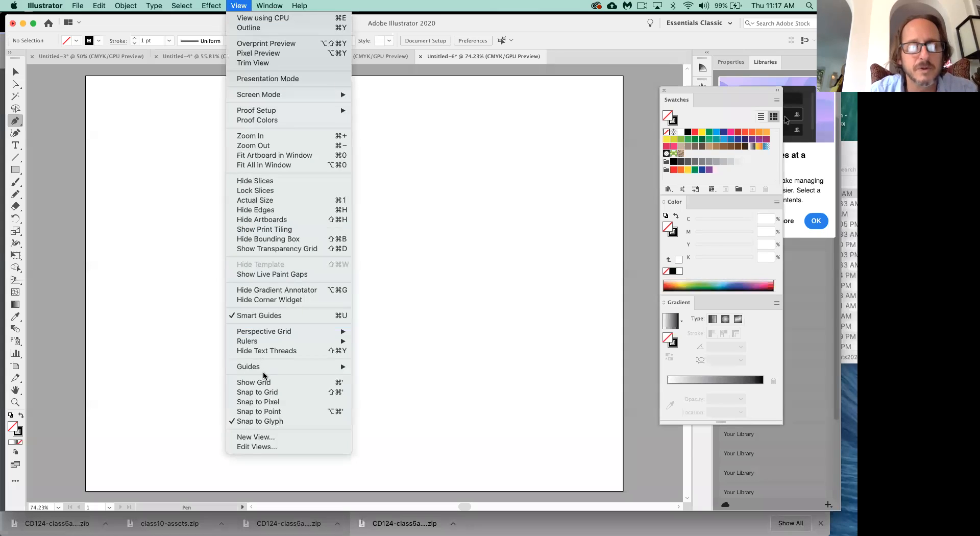
{"action": "left_click", "coordinate": [263, 384]}
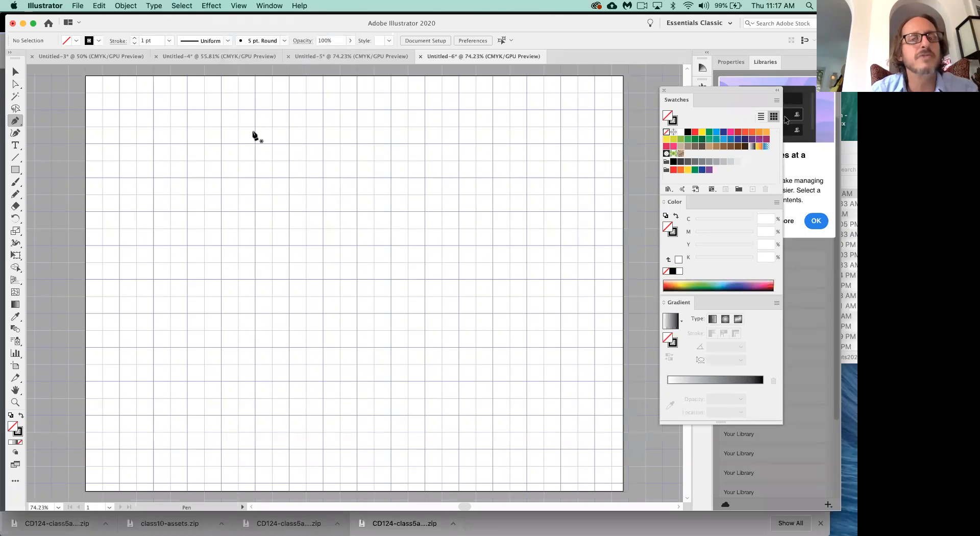
{"action": "left_click", "coordinate": [238, 5]}
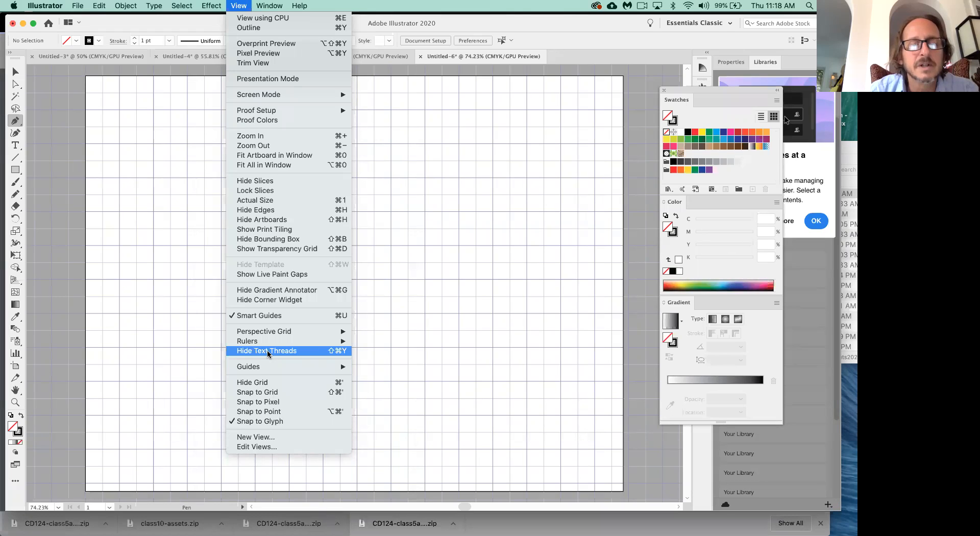
{"action": "left_click", "coordinate": [268, 387]}
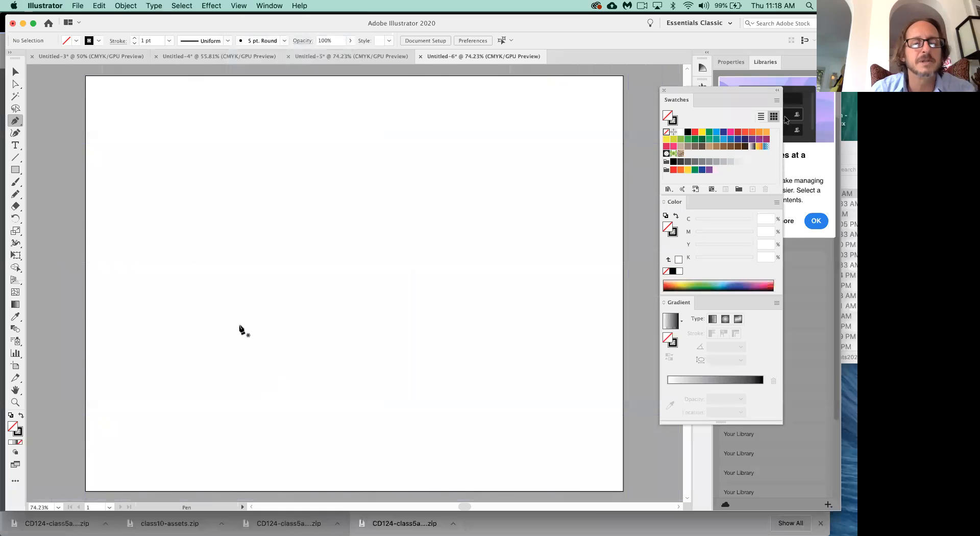
Step: With the Pen tool, draw an arch about 1.2 in wide and convert its end point to a cusp with an upward handle
{"action": "left_click_drag", "start_coordinate": [205, 252], "coordinate": [206, 178]}
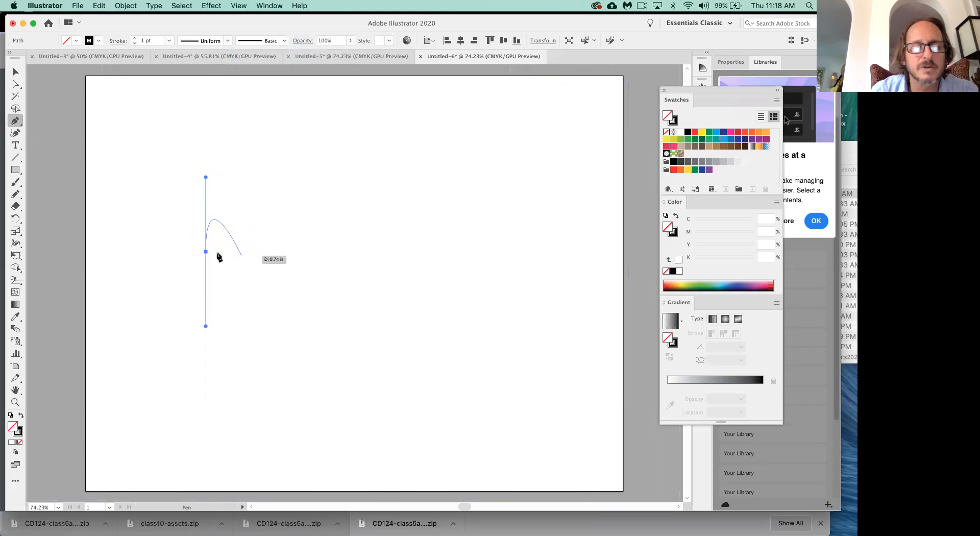
{"action": "left_click_drag", "start_coordinate": [266, 252], "coordinate": [269, 329]}
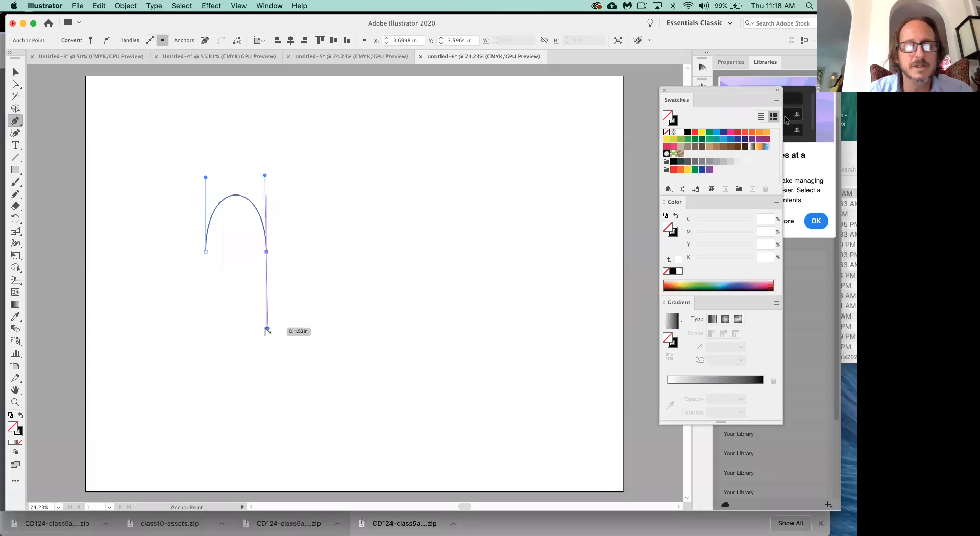
{"action": "left_click_drag", "start_coordinate": [267, 329], "coordinate": [316, 305]}
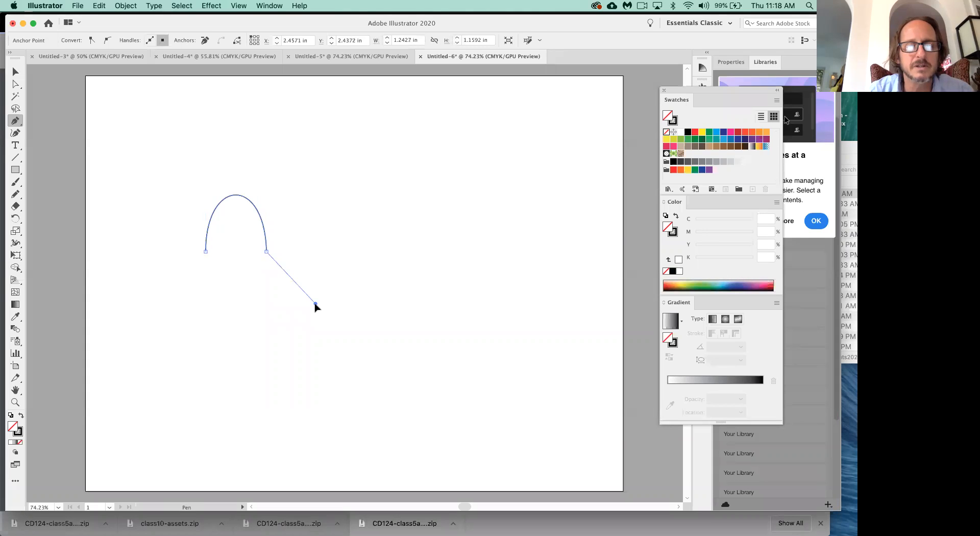
{"action": "left_click", "coordinate": [267, 253]}
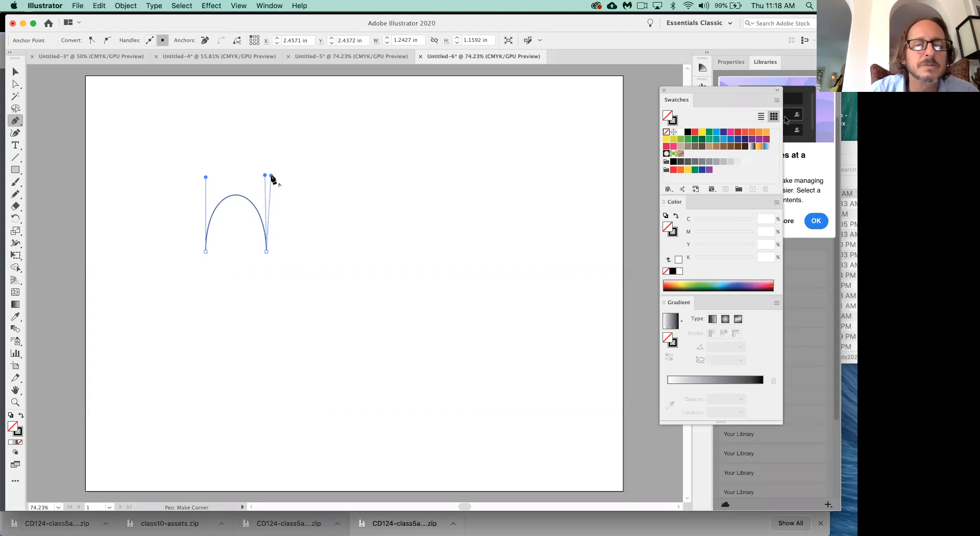
{"action": "left_click_drag", "start_coordinate": [266, 251], "coordinate": [271, 175]}
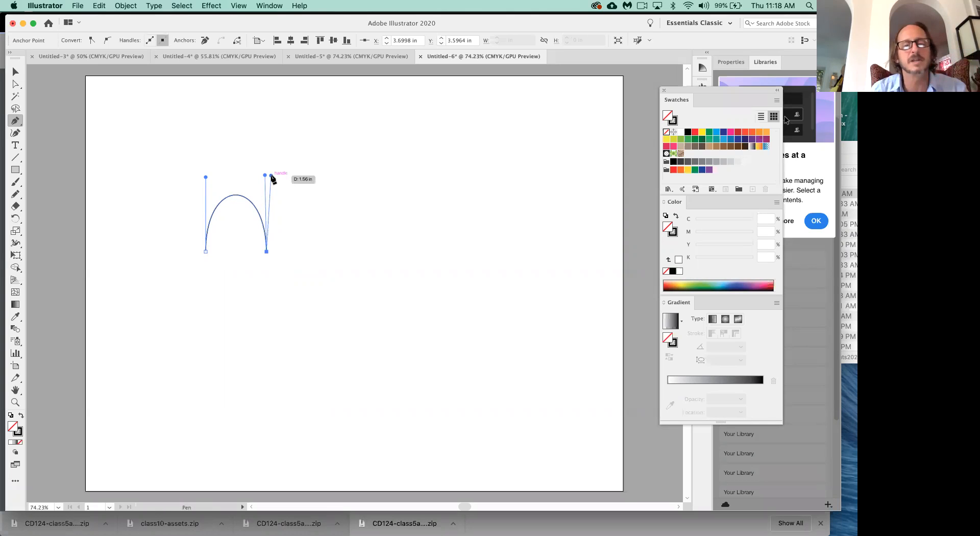
Step: Continue the path with two more arches about 1.4 and 1.3 in wide, joined by a cusp with an upward handle
{"action": "left_click_drag", "start_coordinate": [333, 251], "coordinate": [341, 326]}
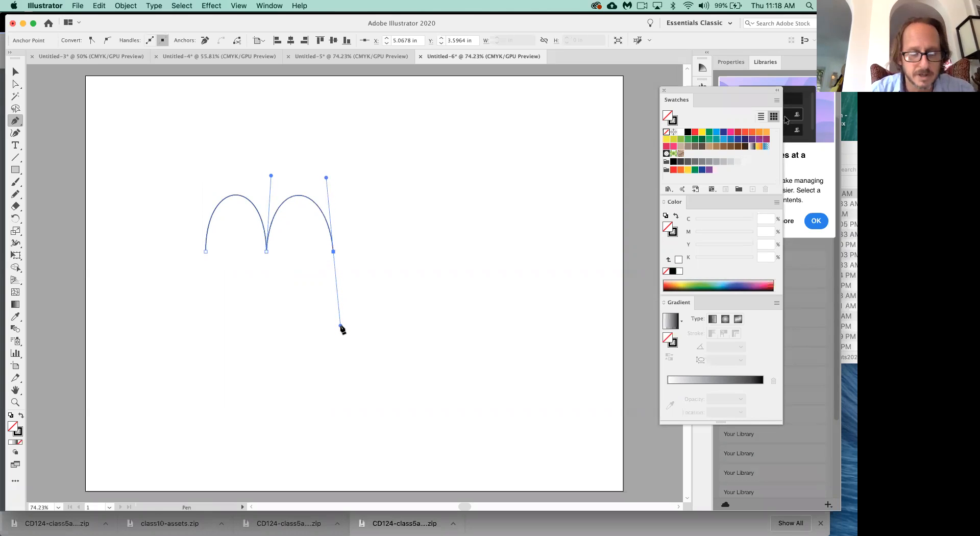
{"action": "key", "text": "alt"}
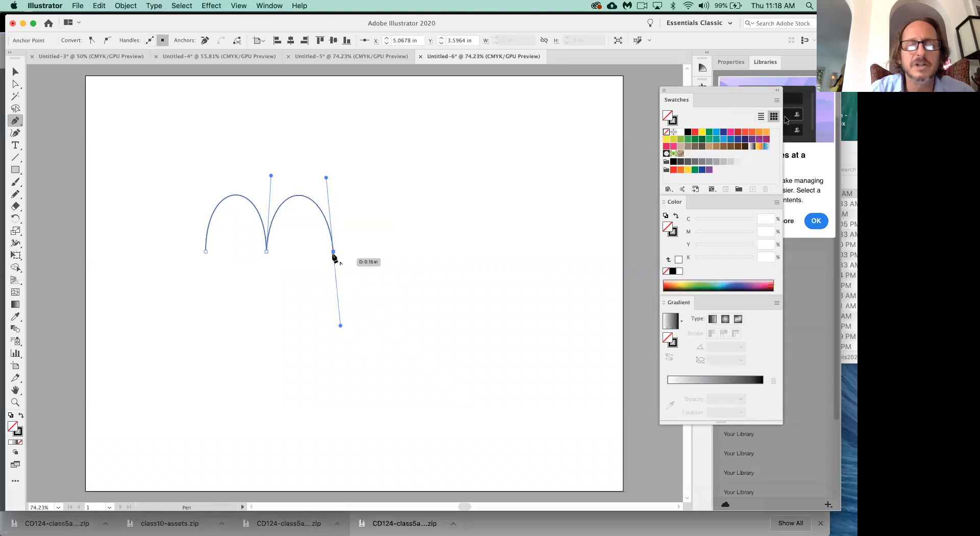
{"action": "left_click_drag", "start_coordinate": [334, 254], "coordinate": [341, 178]}
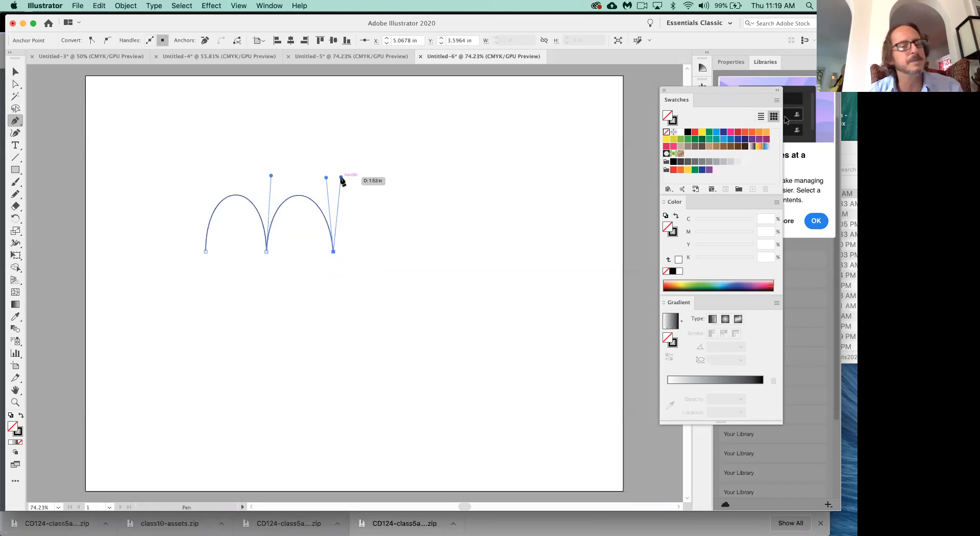
{"action": "left_click", "coordinate": [398, 259], "text": "super"}
{"action": "left_click_drag", "start_coordinate": [398, 251], "coordinate": [408, 326]}
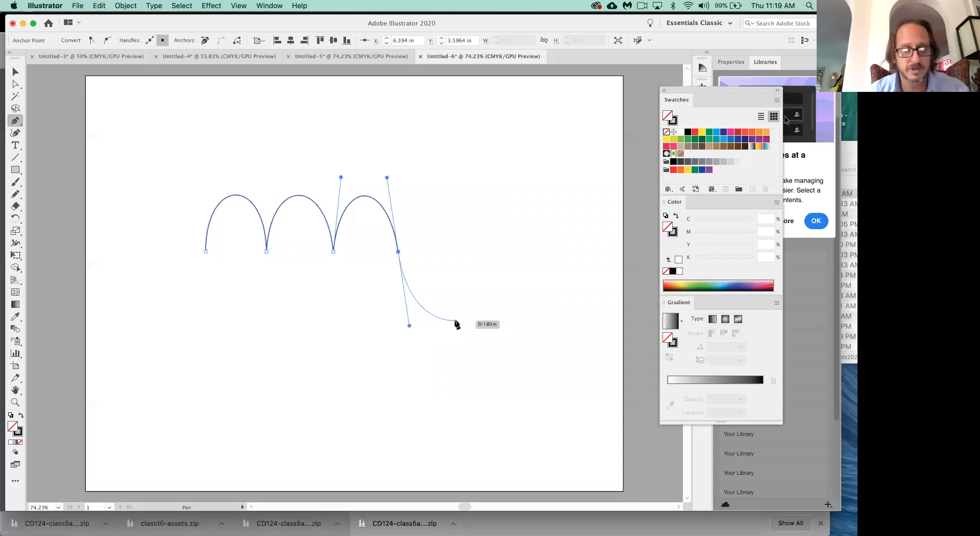
Step: Convert the third arch's end point to a cusp with a horizontal handle and add a rightward bulge about 1.6 in tall
{"action": "left_click", "coordinate": [398, 252]}
{"action": "left_click_drag", "start_coordinate": [454, 253], "coordinate": [455, 252]}
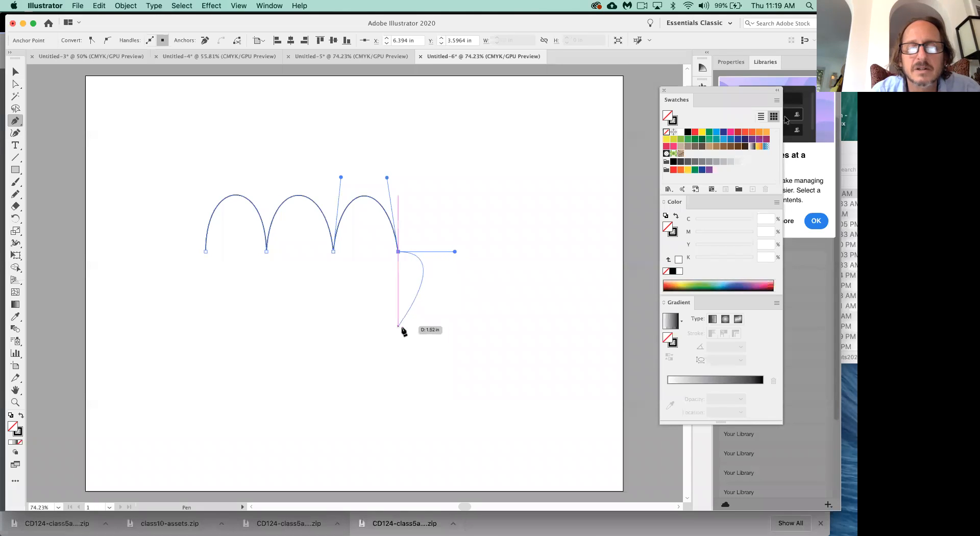
{"action": "left_click_drag", "start_coordinate": [399, 329], "coordinate": [319, 347]}
{"action": "mouse_move", "coordinate": [347, 386]}
{"action": "left_mouse_down"}
{"action": "mouse_move", "coordinate": [350, 283]}
{"action": "mouse_move", "coordinate": [372, 278]}
{"action": "mouse_move", "coordinate": [360, 334]}
{"action": "mouse_move", "coordinate": [343, 331]}
{"action": "left_mouse_up"}
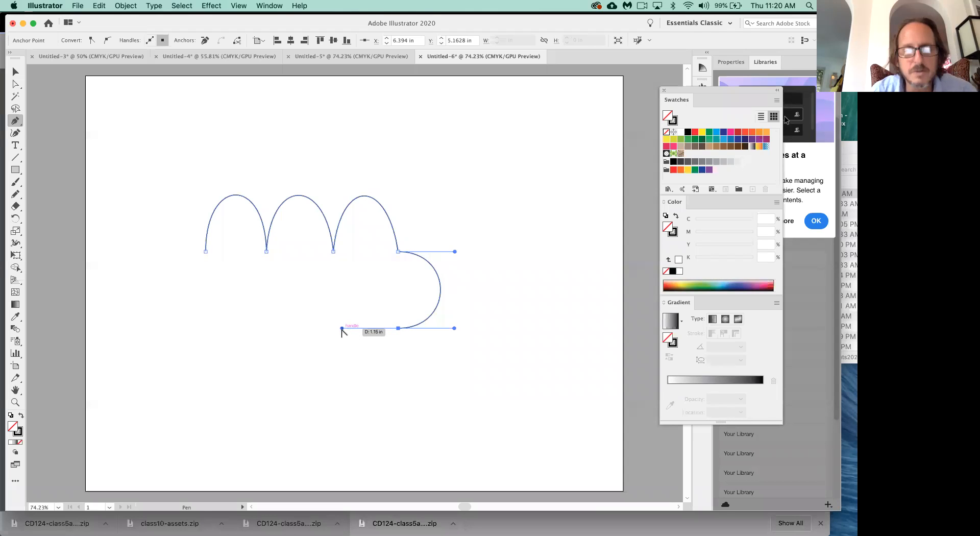
Step: Draw three downward scallops about 1.1, 1.5 and 1.2 in wide leftward along the cloud's underside, joined by cusps with downward handles
{"action": "left_click_drag", "start_coordinate": [342, 330], "coordinate": [402, 368]}
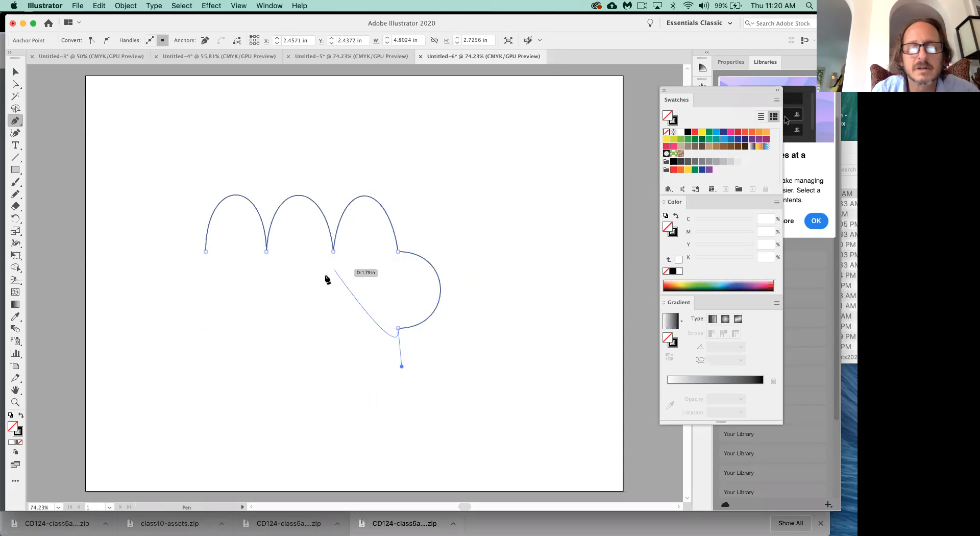
{"action": "left_click_drag", "start_coordinate": [342, 329], "coordinate": [339, 287]}
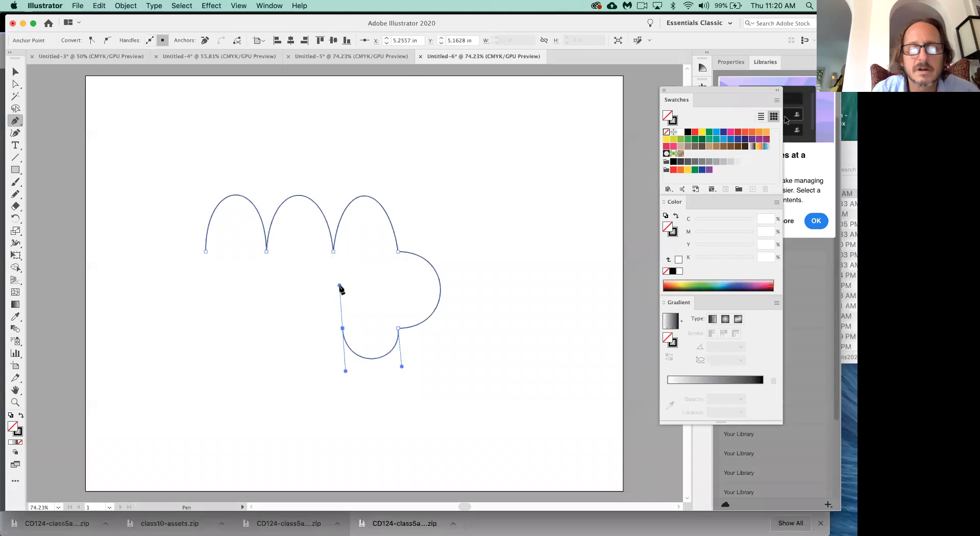
{"action": "left_click_drag", "start_coordinate": [343, 328], "coordinate": [340, 373]}
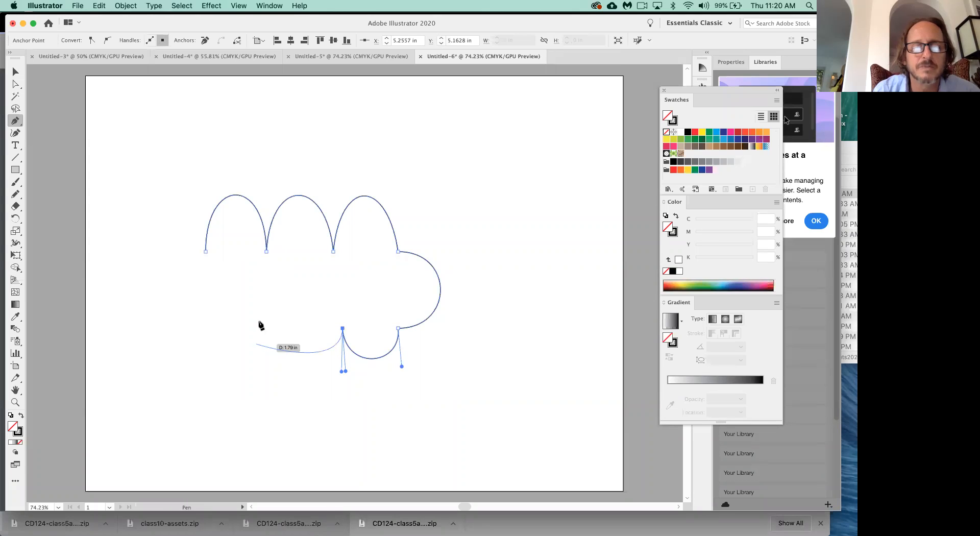
{"action": "left_click_drag", "start_coordinate": [269, 327], "coordinate": [267, 278]}
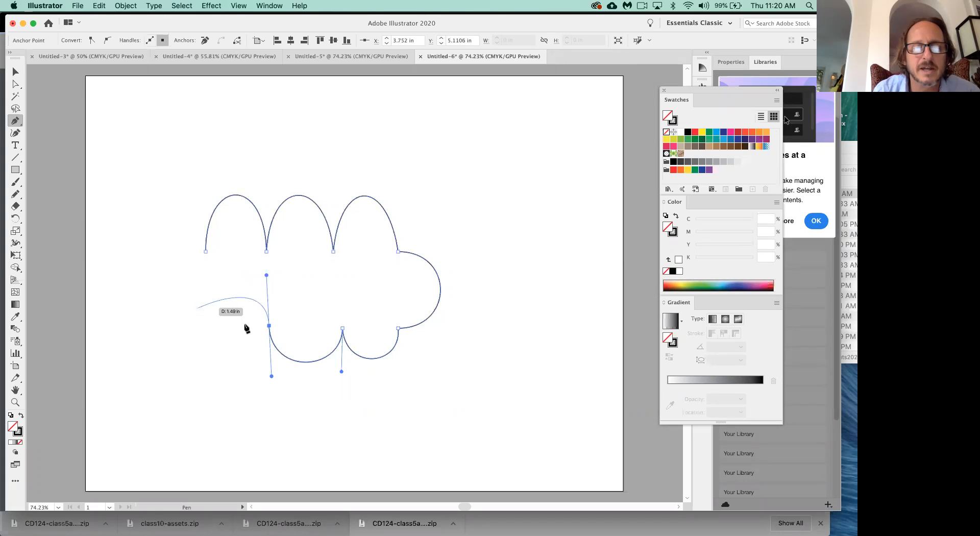
{"action": "left_click_drag", "start_coordinate": [206, 328], "coordinate": [195, 248]}
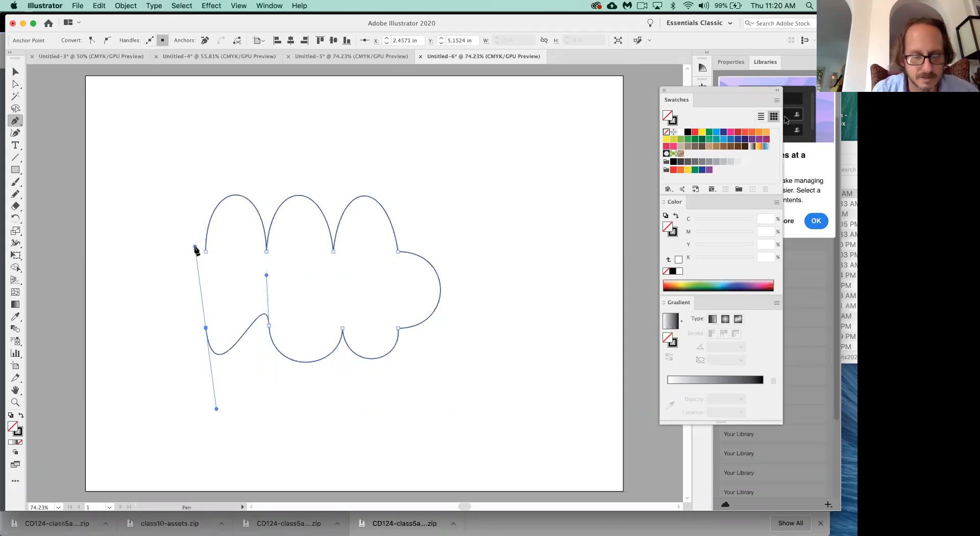
{"action": "key", "text": "super+z"}
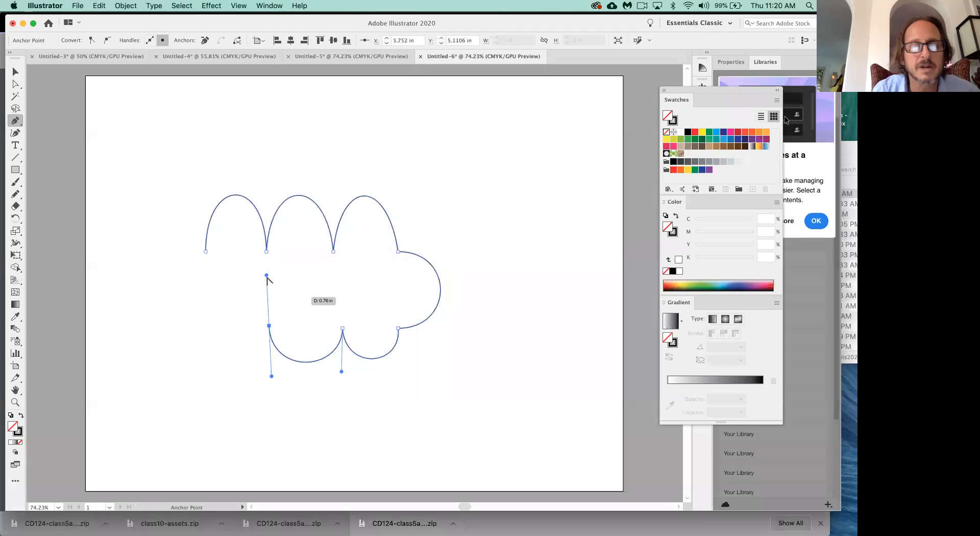
{"action": "left_click_drag", "start_coordinate": [269, 328], "coordinate": [266, 368]}
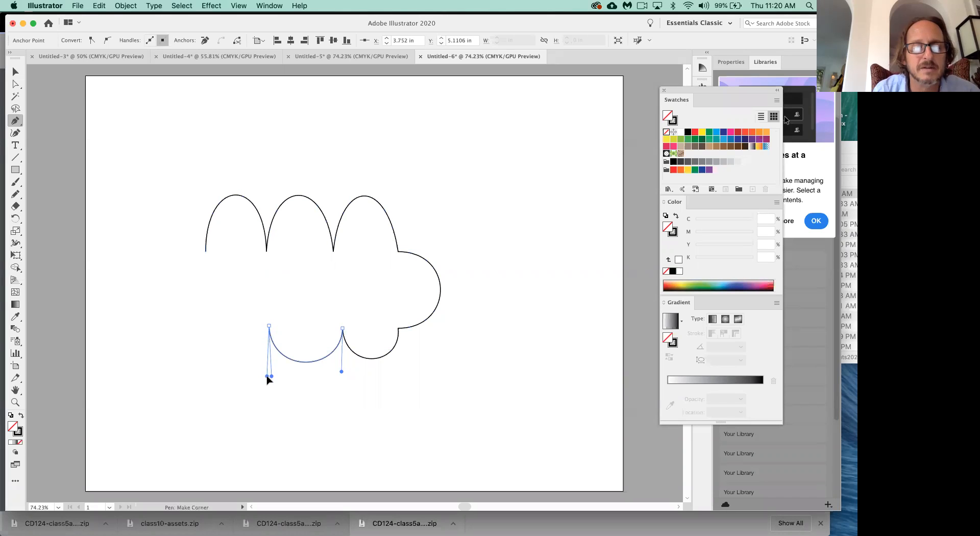
{"action": "left_click_drag", "start_coordinate": [209, 324], "coordinate": [208, 270]}
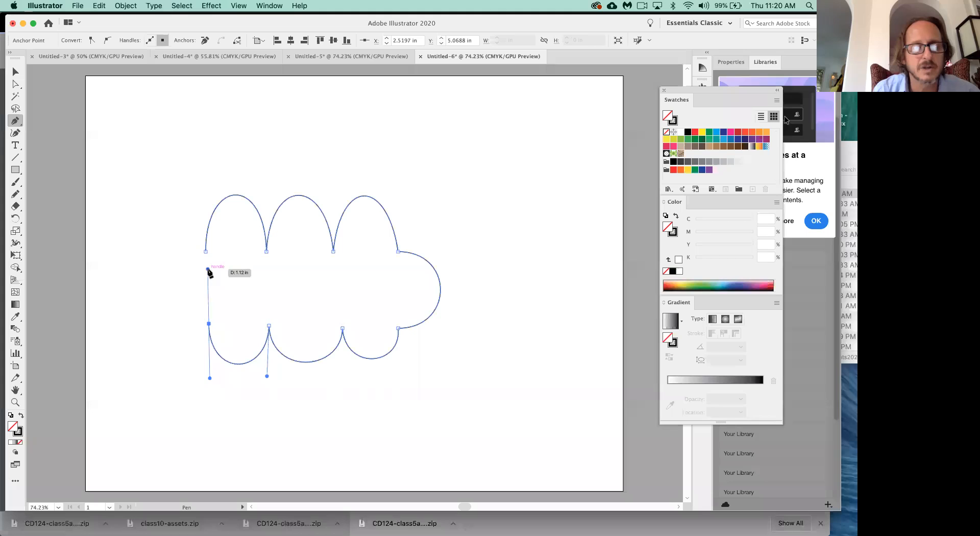
Step: Close the cloud with a leftward bulge about 1.5 in tall from the last corner to the starting anchor, keeping the first arch's shape
{"action": "left_click_drag", "start_coordinate": [209, 323], "coordinate": [153, 322]}
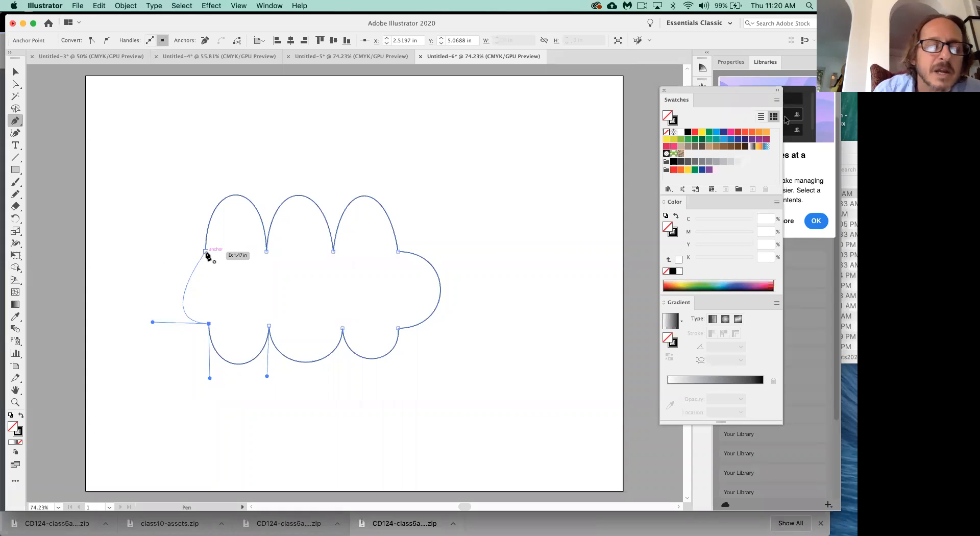
{"action": "left_click_drag", "start_coordinate": [206, 252], "coordinate": [253, 262]}
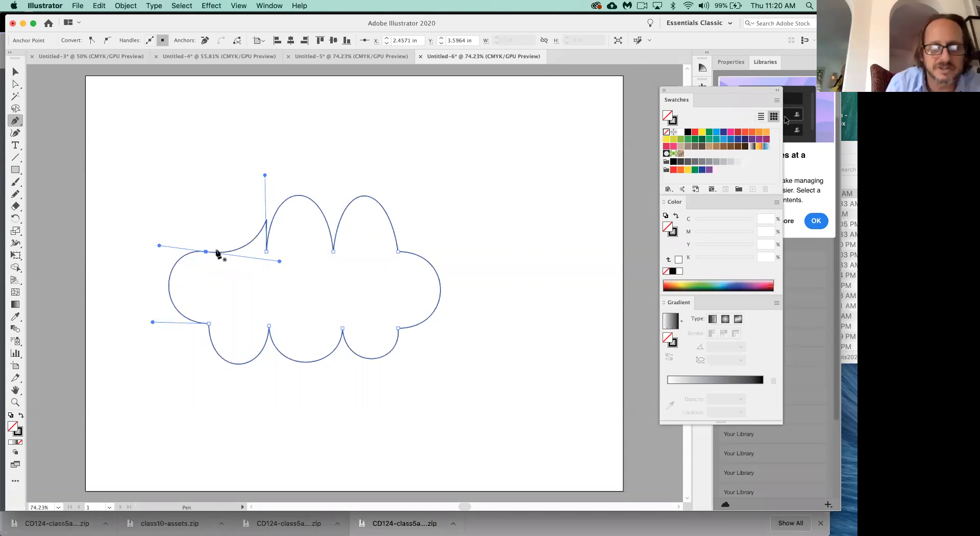
{"action": "key", "text": "super+z"}
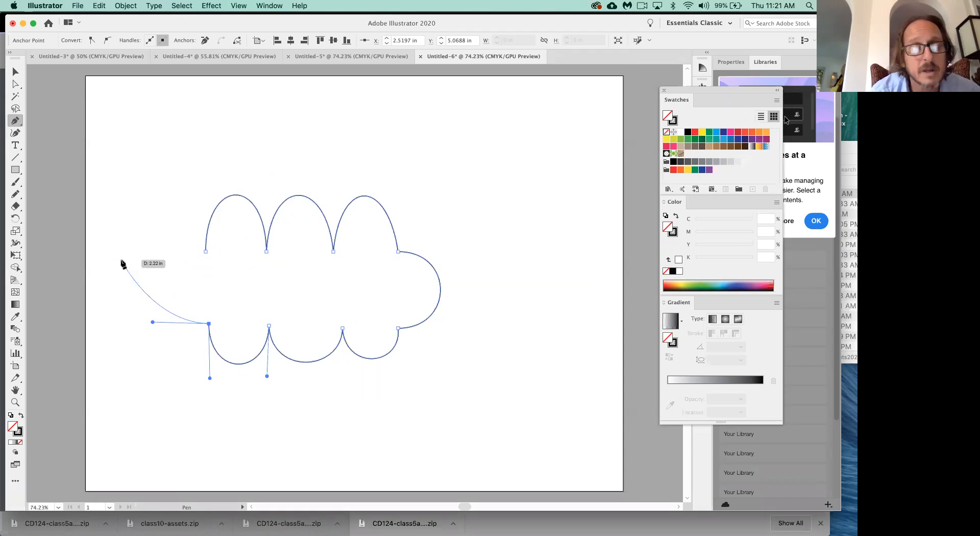
{"action": "left_click_drag", "start_coordinate": [205, 251], "coordinate": [263, 255]}
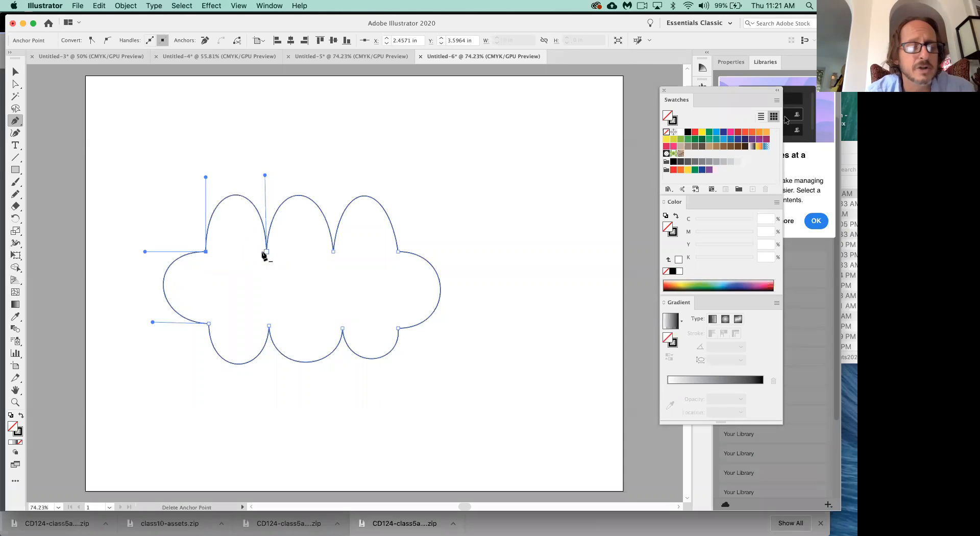
Step: Pull the cloud's top middle arch about 0.4 in higher and its bottom middle scallop about 0.3 in lower
{"action": "left_click", "coordinate": [303, 181]}
{"action": "left_click_drag", "start_coordinate": [300, 198], "coordinate": [302, 178]}
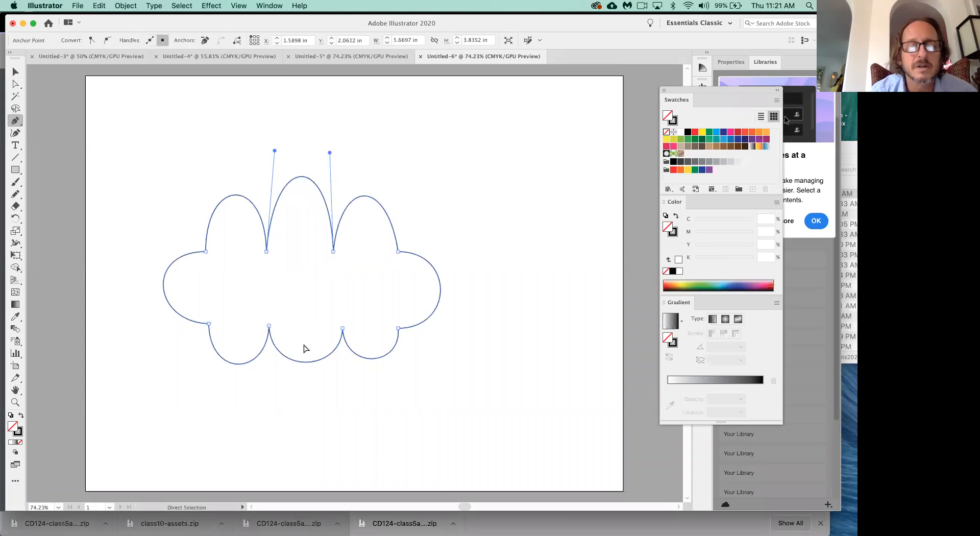
{"action": "left_click_drag", "start_coordinate": [304, 361], "coordinate": [305, 375]}
Step: Move the cloud's four outer corner anchors outward by about 0.2 to 0.4 in to widen the outline
{"action": "left_click_drag", "start_coordinate": [213, 331], "coordinate": [199, 328]}
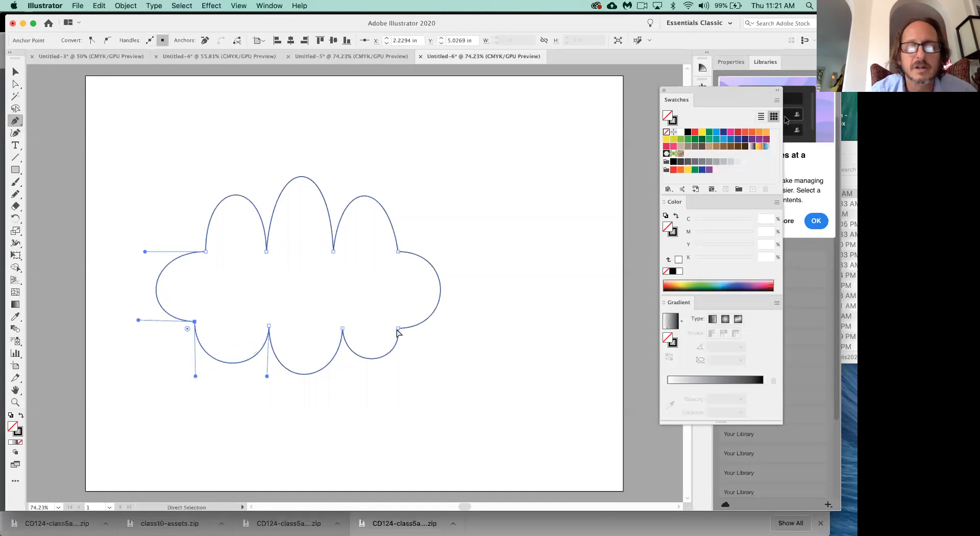
{"action": "left_click_drag", "start_coordinate": [398, 328], "coordinate": [417, 325]}
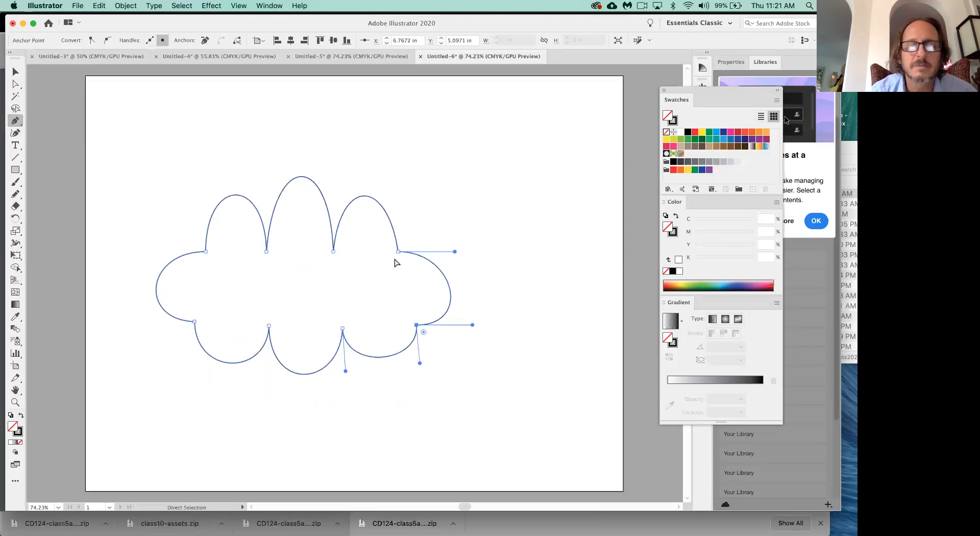
{"action": "left_click_drag", "start_coordinate": [399, 252], "coordinate": [411, 253]}
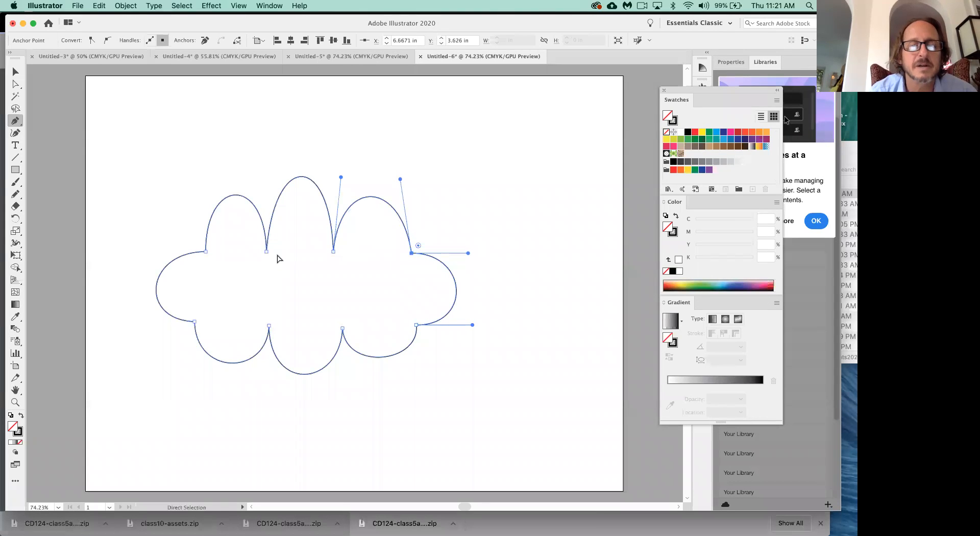
{"action": "left_click_drag", "start_coordinate": [206, 252], "coordinate": [196, 254]}
Step: Widen the top middle arch to about 2 in by moving its two cusp anchors apart
{"action": "left_click_drag", "start_coordinate": [333, 252], "coordinate": [343, 253]}
{"action": "left_click_drag", "start_coordinate": [267, 252], "coordinate": [252, 250]}
{"action": "left_click_drag", "start_coordinate": [343, 252], "coordinate": [351, 252]}
Step: Lower the crown of the top middle arch slightly and pull both outer top arches down about 0.3 in
{"action": "left_click_drag", "start_coordinate": [309, 177], "coordinate": [308, 190]}
{"action": "left_click", "coordinate": [327, 153]}
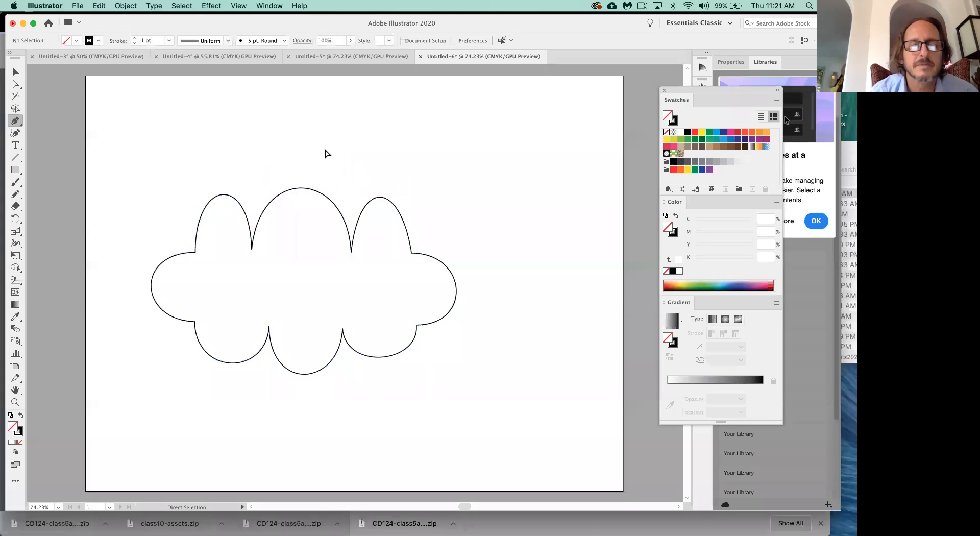
{"action": "left_click_drag", "start_coordinate": [222, 201], "coordinate": [226, 211]}
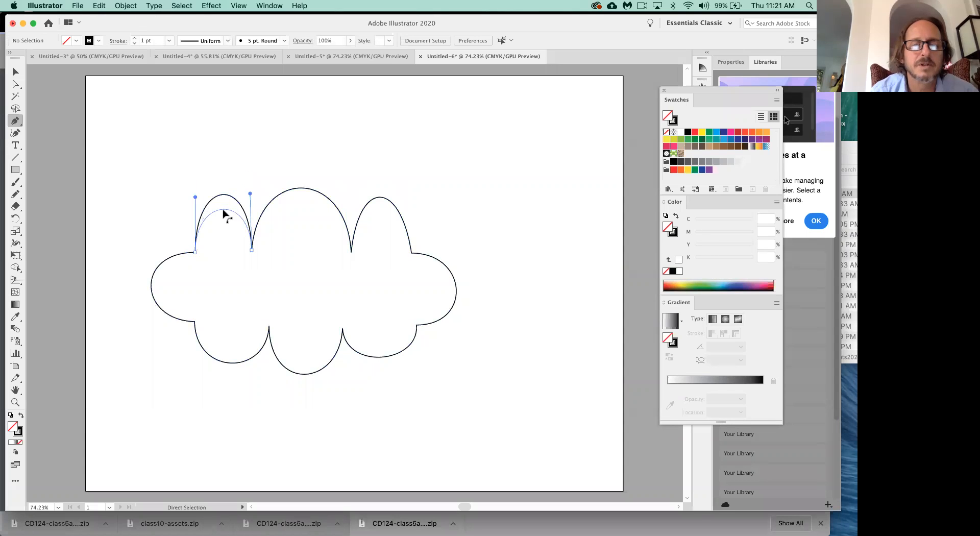
{"action": "mouse_move", "coordinate": [383, 200]}
{"action": "left_mouse_down"}
{"action": "mouse_move", "coordinate": [387, 214]}
{"action": "mouse_move", "coordinate": [378, 215]}
{"action": "left_mouse_up"}
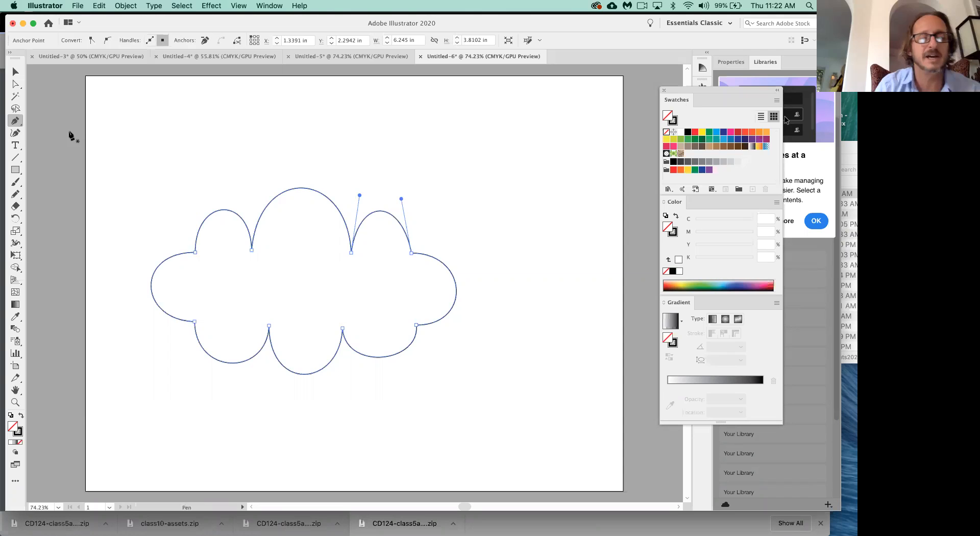
Step: Deselect the cloud's anchors, then select the whole cloud outline and delete it from the artboard
{"action": "left_click", "coordinate": [175, 167], "text": "super"}
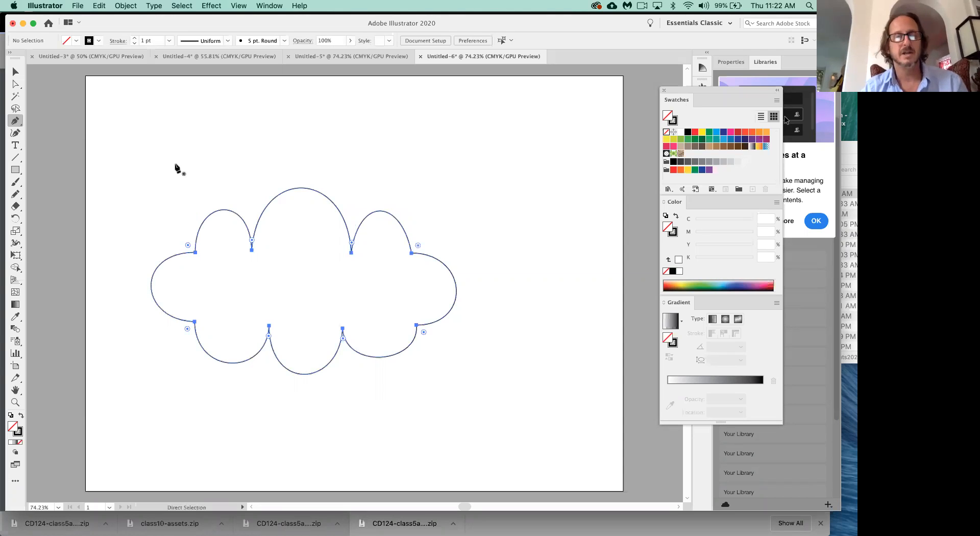
{"action": "left_click", "coordinate": [243, 208]}
{"action": "left_click", "coordinate": [381, 180]}
{"action": "left_click", "coordinate": [422, 308]}
{"action": "left_click", "coordinate": [252, 356]}
{"action": "left_click", "coordinate": [244, 209]}
{"action": "key", "text": "Delete"}
{"action": "key", "text": "Delete"}
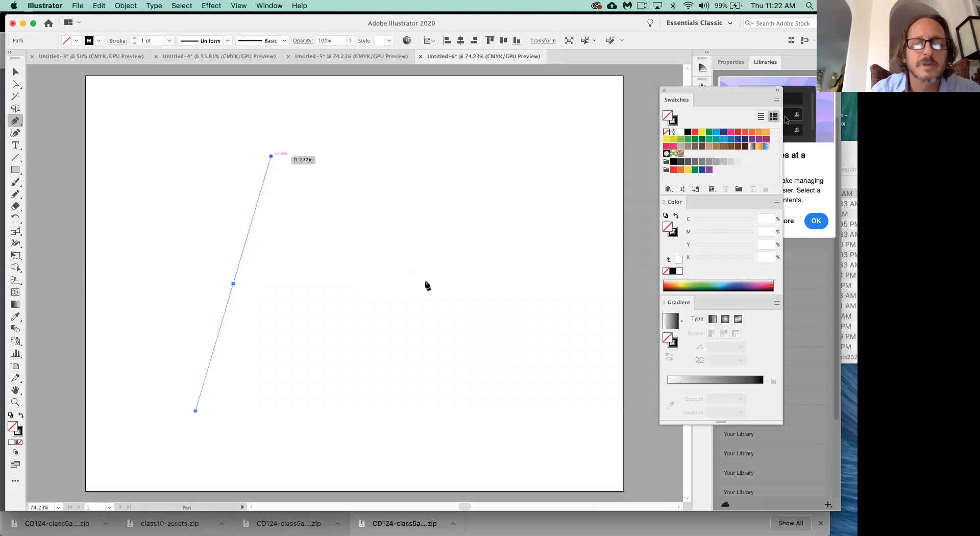
Step: Draw a closed kidney-shaped path through five curved anchors with the Pen tool, then undo its closing segment
{"action": "left_click_drag", "start_coordinate": [426, 283], "coordinate": [446, 336]}
{"action": "left_click_drag", "start_coordinate": [524, 288], "coordinate": [548, 246]}
{"action": "left_click_drag", "start_coordinate": [400, 137], "coordinate": [301, 127]}
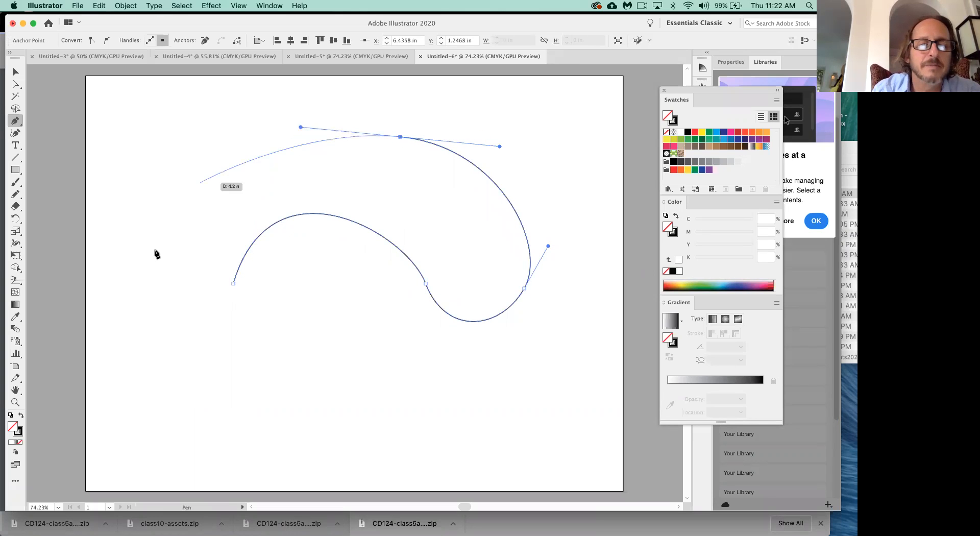
{"action": "left_click_drag", "start_coordinate": [156, 271], "coordinate": [160, 404]}
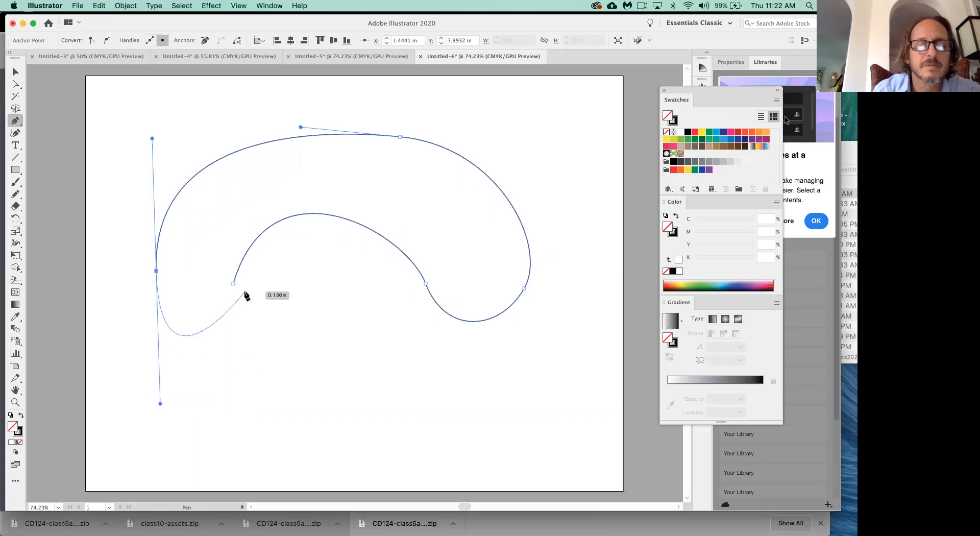
{"action": "mouse_move", "coordinate": [234, 284]}
{"action": "left_mouse_down"}
{"action": "mouse_move", "coordinate": [256, 251]}
{"action": "mouse_move", "coordinate": [248, 292]}
{"action": "mouse_move", "coordinate": [218, 292]}
{"action": "mouse_move", "coordinate": [234, 286]}
{"action": "left_mouse_up"}
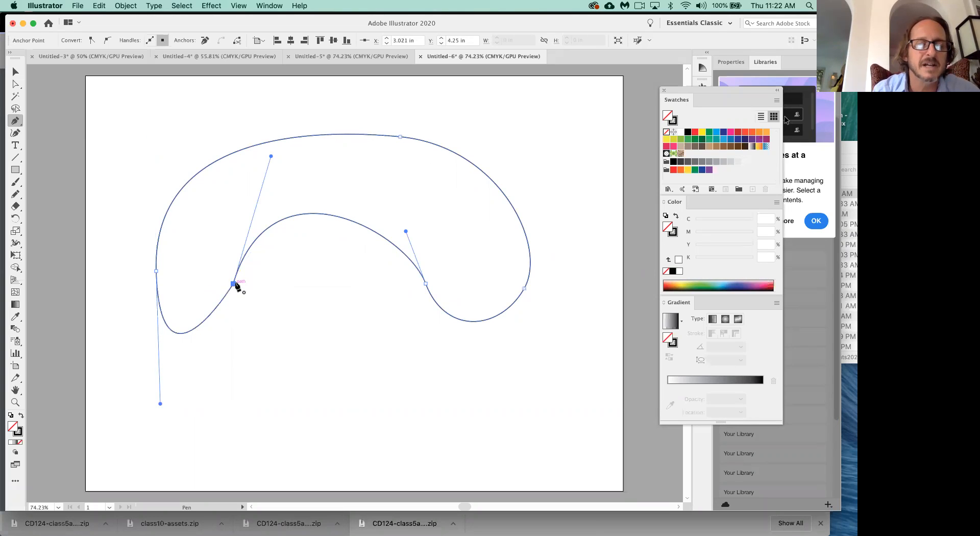
{"action": "key", "text": "super+z"}
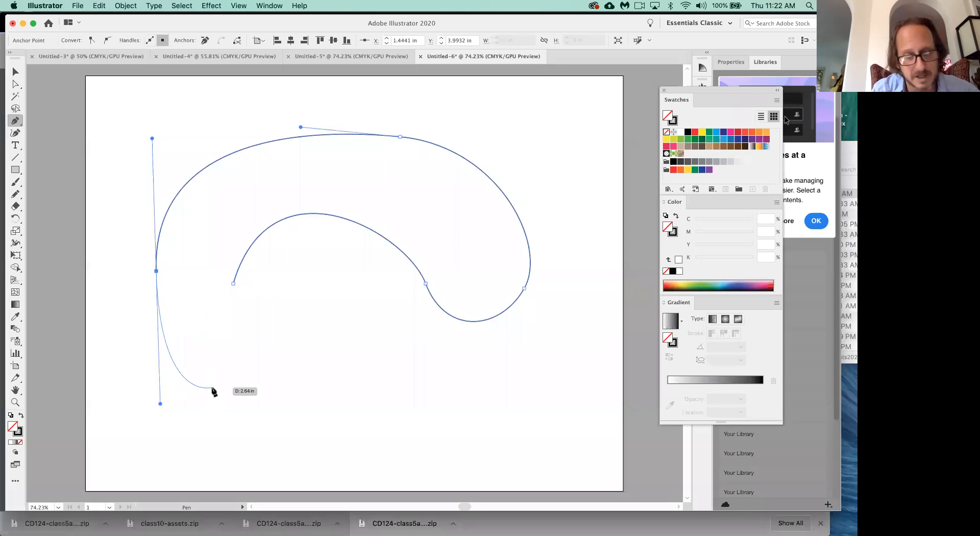
Step: Close the kidney-shaped path at its first anchor by pulling an independent closing handle, then delete the whole path
{"action": "key", "text": "alt"}
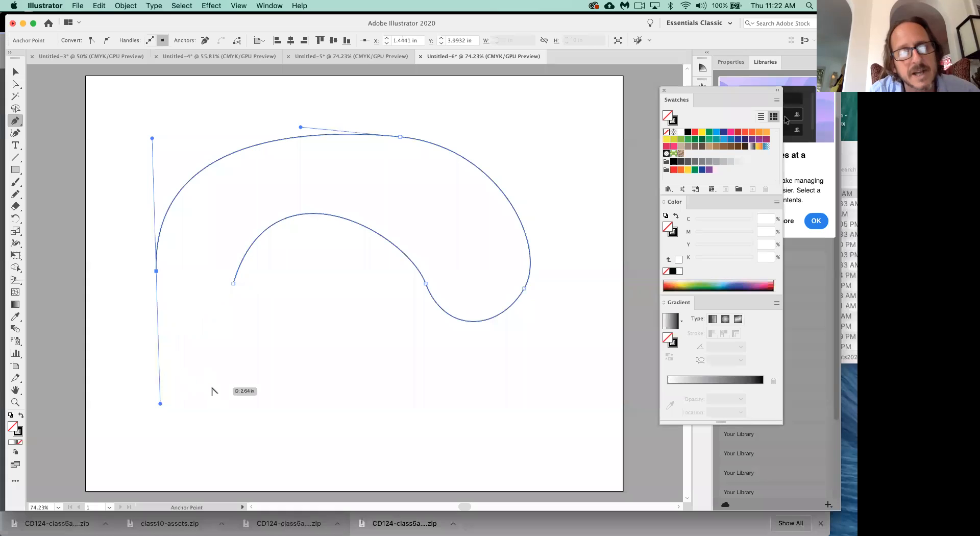
{"action": "left_click_drag", "start_coordinate": [233, 283], "coordinate": [242, 259]}
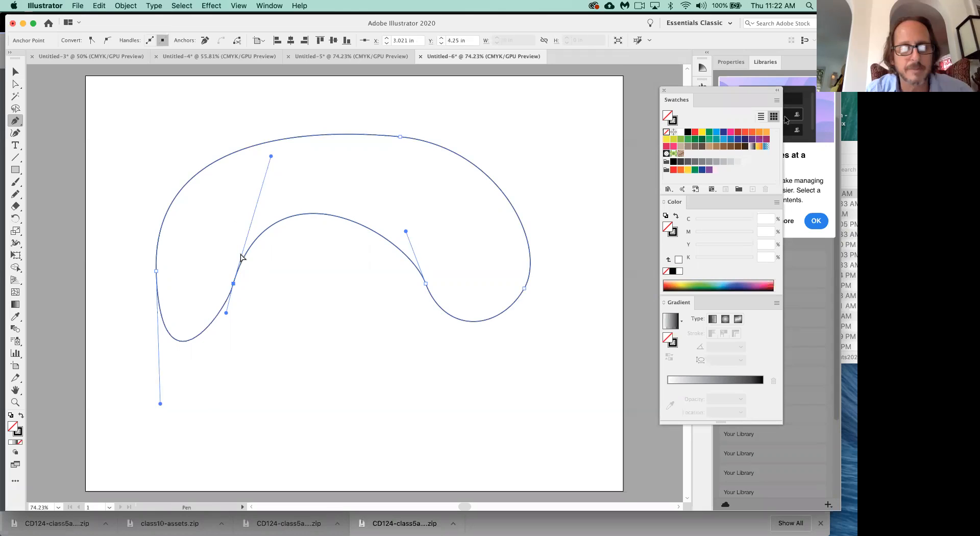
{"action": "key", "text": "super+a"}
{"action": "key", "text": "Delete"}
Step: Draw a closed oval of two smooth anchors with the Pen tool, about 5.1 in wide and 4.3 in high
{"action": "left_click_drag", "start_coordinate": [240, 253], "coordinate": [259, 186]}
{"action": "left_click_drag", "start_coordinate": [482, 250], "coordinate": [525, 403]}
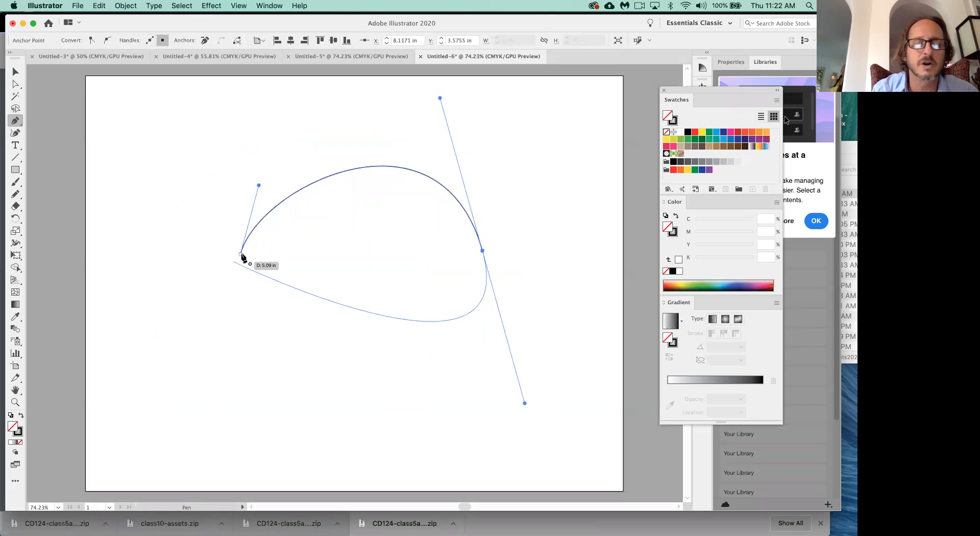
{"action": "left_click_drag", "start_coordinate": [240, 254], "coordinate": [300, 233]}
{"action": "key", "text": "super+z"}
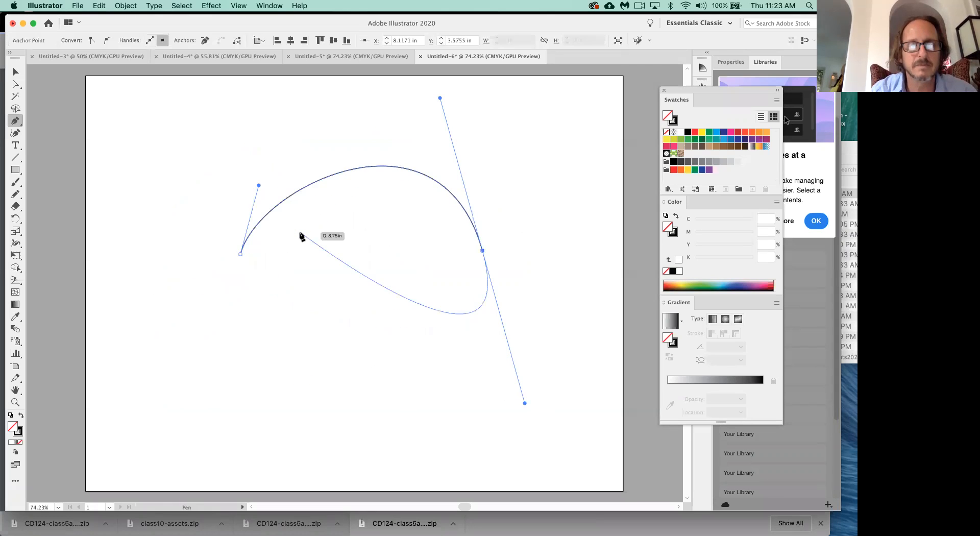
{"action": "left_click_drag", "start_coordinate": [241, 254], "coordinate": [241, 265]}
{"action": "left_click_drag", "start_coordinate": [240, 233], "coordinate": [294, 127]}
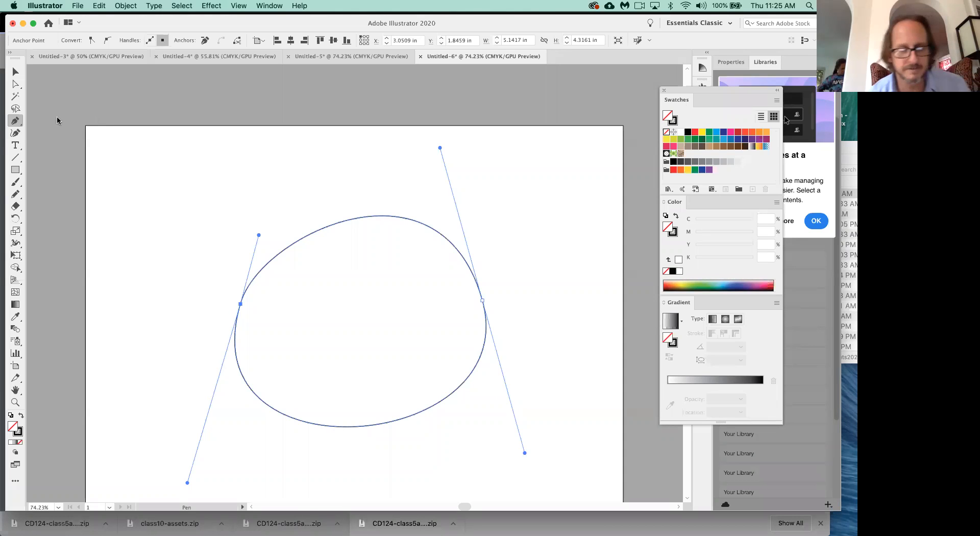
Step: Switch to Chrome and look over the class agenda in the Class 5 handout PDF
{"action": "key", "text": "super+Tab"}
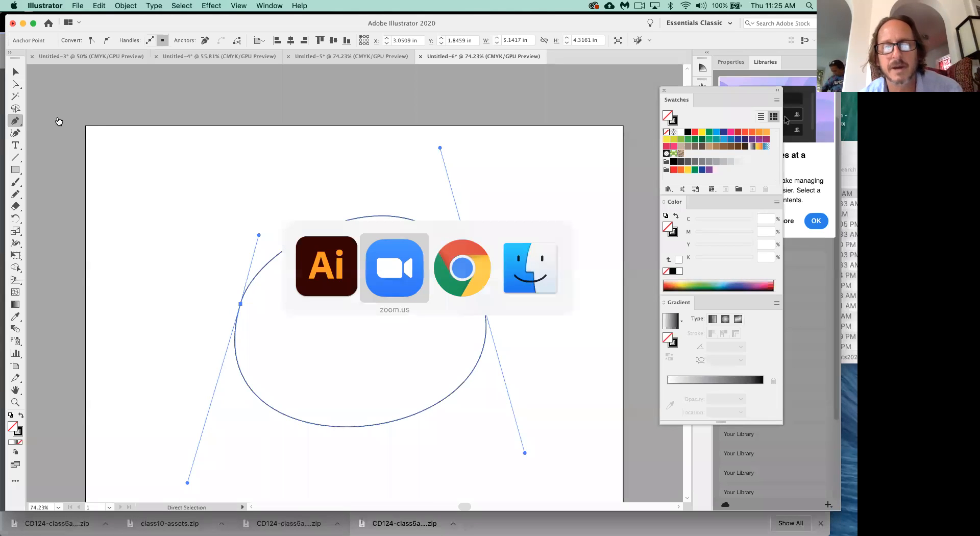
{"action": "key", "text": "super+Tab"}
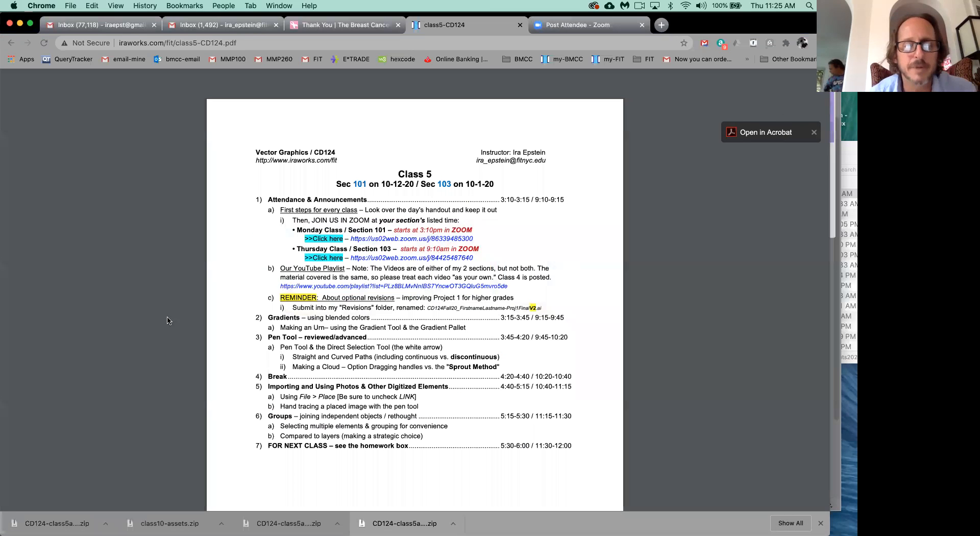
{"action": "scroll", "coordinate": [289, 388], "scroll_direction": "down", "scroll_amount": 3}
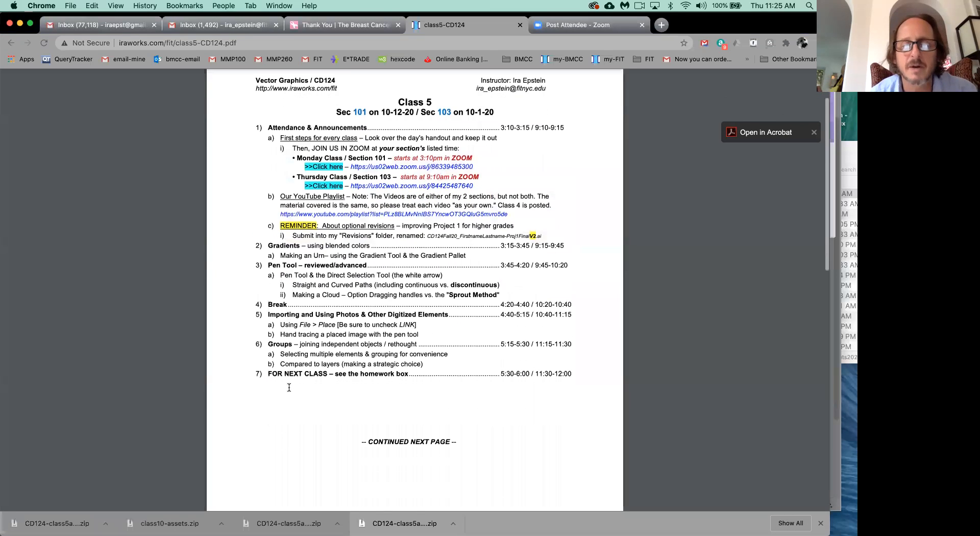
{"action": "scroll", "coordinate": [289, 388], "scroll_direction": "down", "scroll_amount": 1}
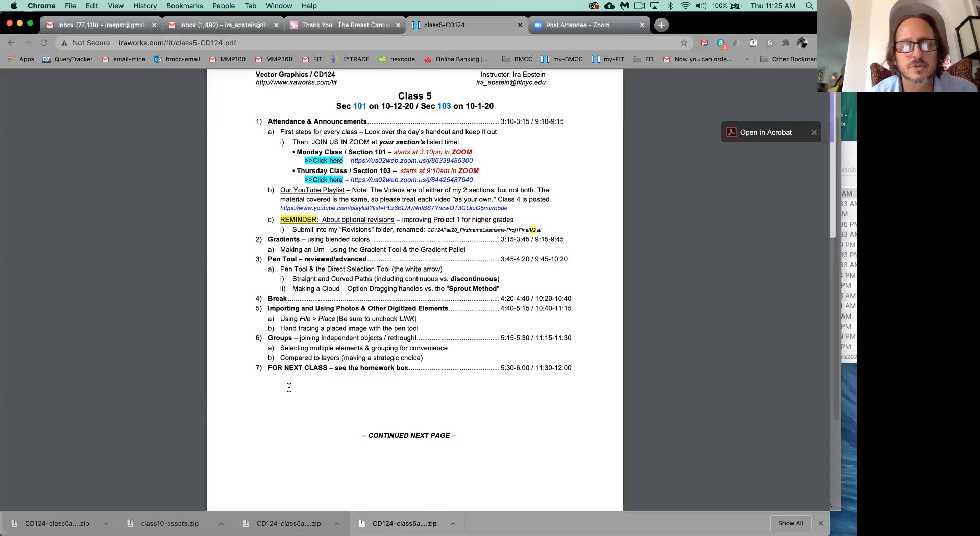
{"action": "scroll", "coordinate": [289, 388], "scroll_direction": "down", "scroll_amount": 10}
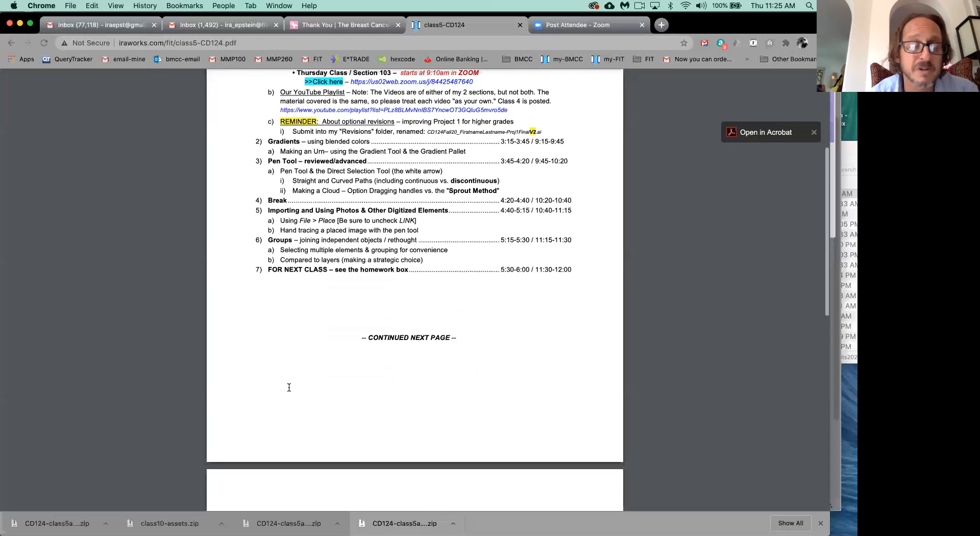
{"action": "scroll", "coordinate": [289, 388], "scroll_direction": "up", "scroll_amount": 5}
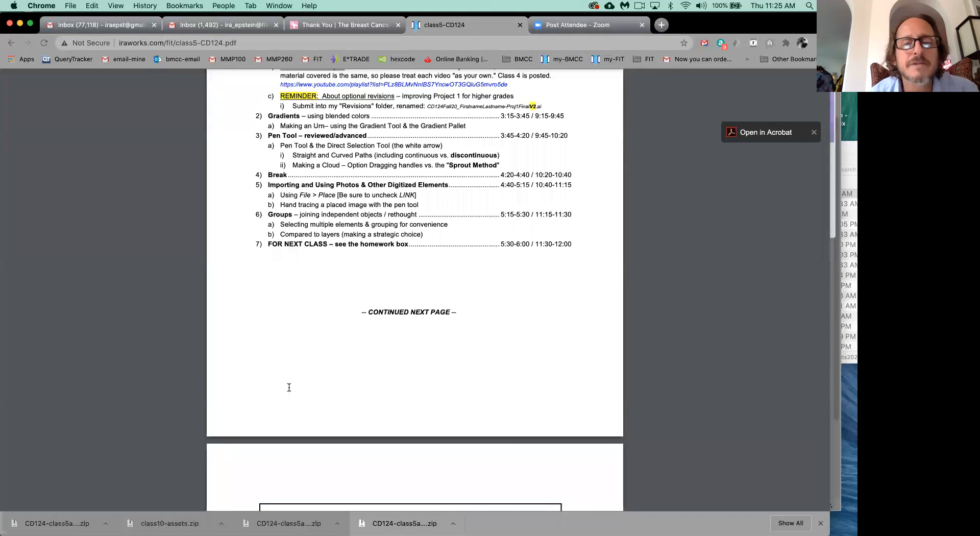
{"action": "scroll", "coordinate": [289, 387], "scroll_direction": "up", "scroll_amount": 3}
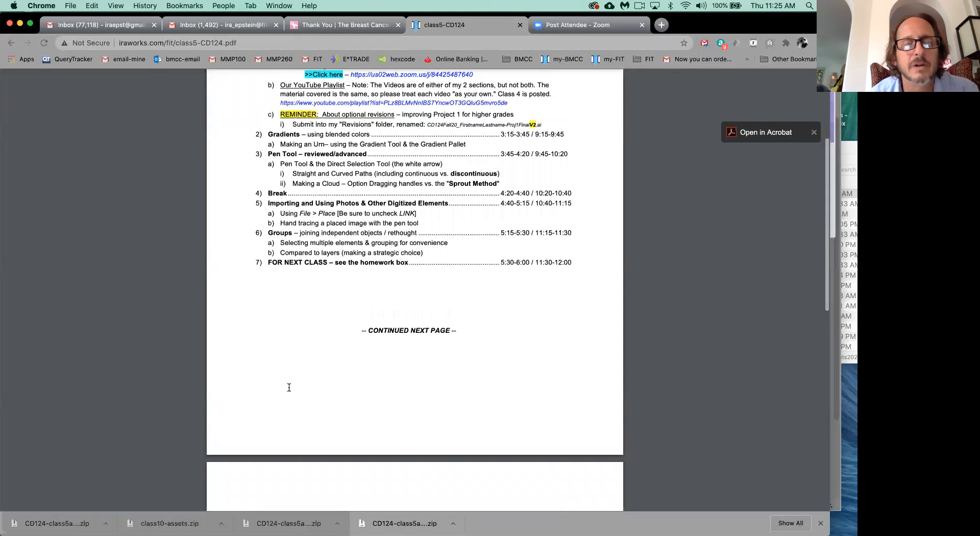
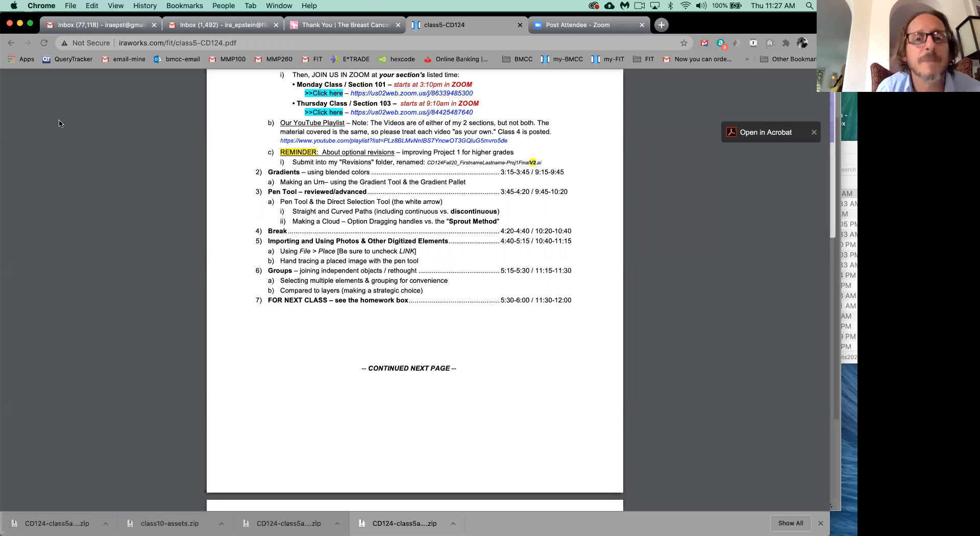
Step: Return to the course site, download the "Class 5 - ASSETS/sea_shape" archive and unpack it in the Downloads folder
{"action": "left_click", "coordinate": [12, 43]}
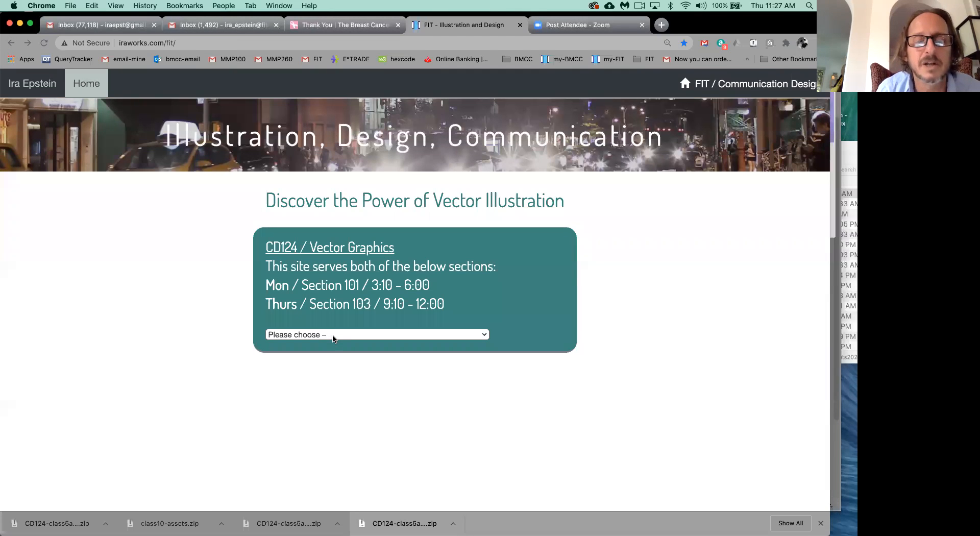
{"action": "left_click", "coordinate": [333, 337]}
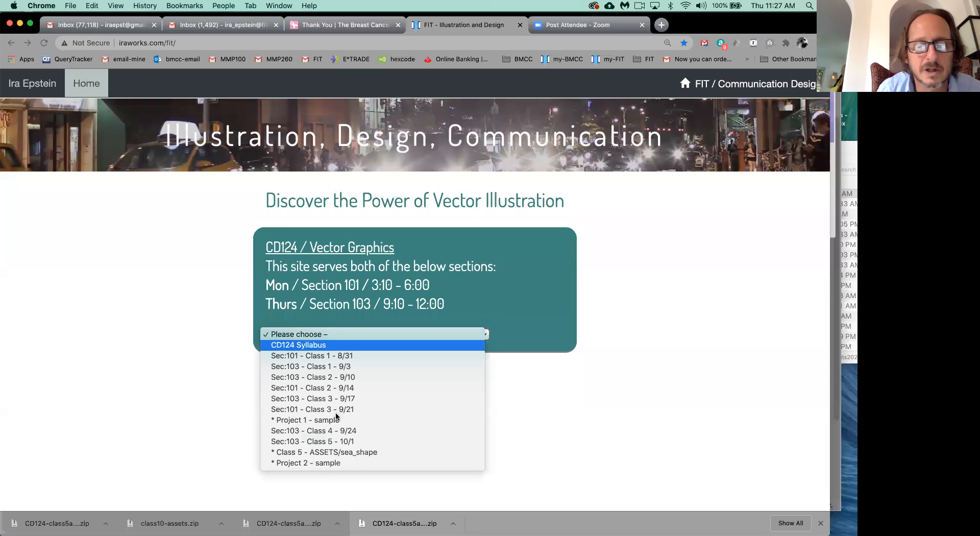
{"action": "left_click", "coordinate": [333, 453]}
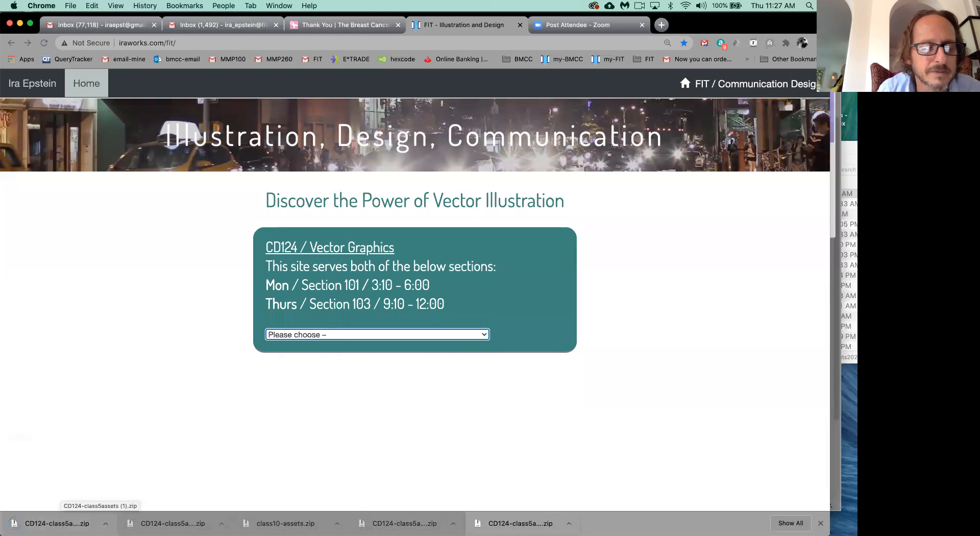
{"action": "left_click", "coordinate": [57, 523]}
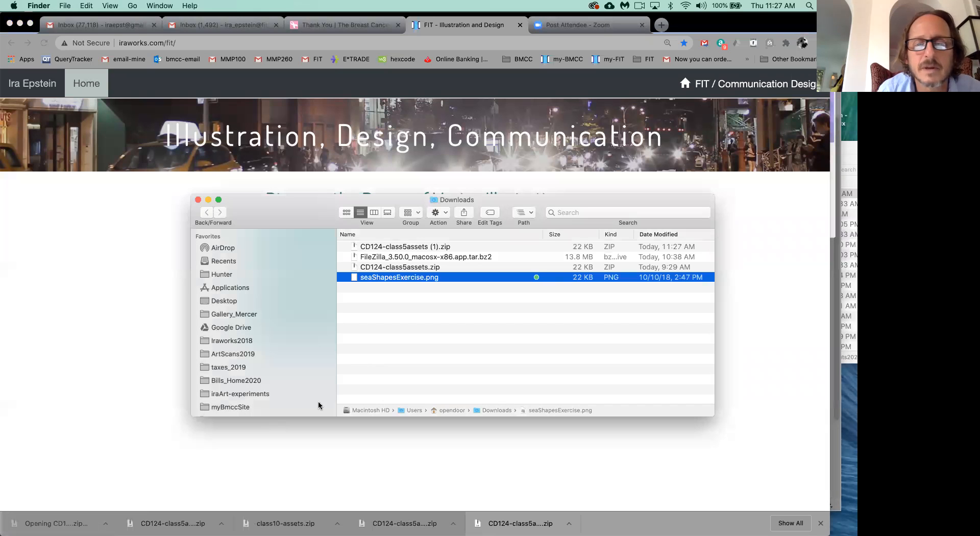
Step: Extract CD124-class5assets.zip in the Downloads folder and check the commands available for the archive
{"action": "left_click", "coordinate": [435, 269]}
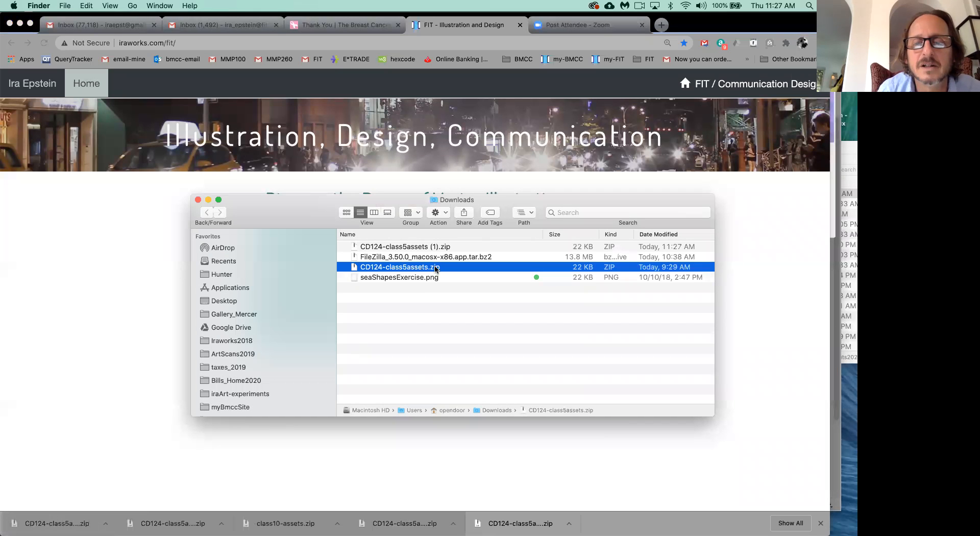
{"action": "double_click", "coordinate": [352, 267]}
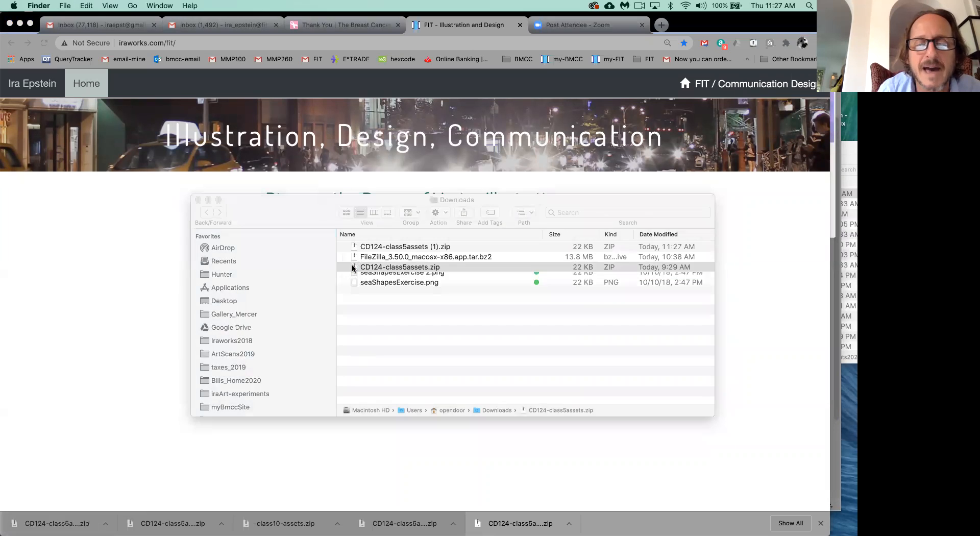
{"action": "left_click", "coordinate": [360, 267]}
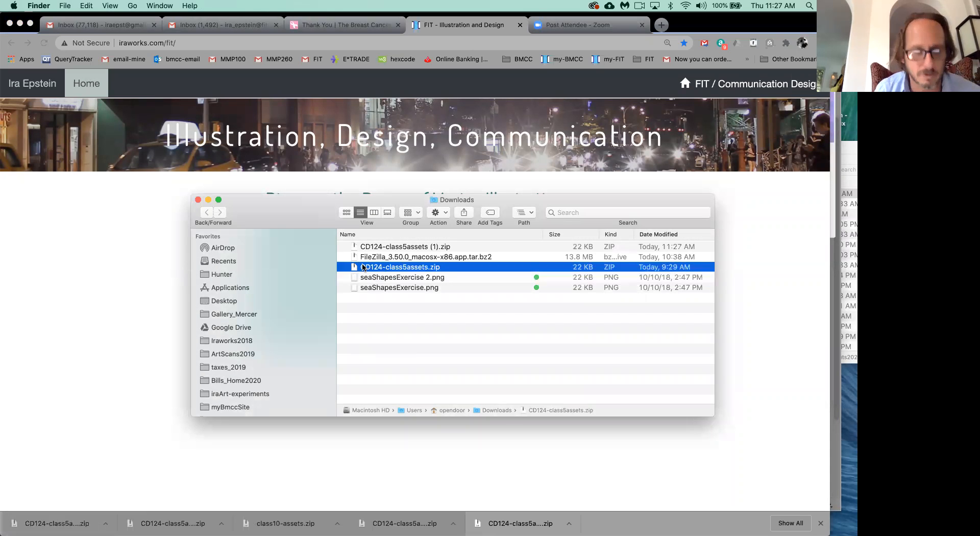
{"action": "right_click", "coordinate": [363, 267]}
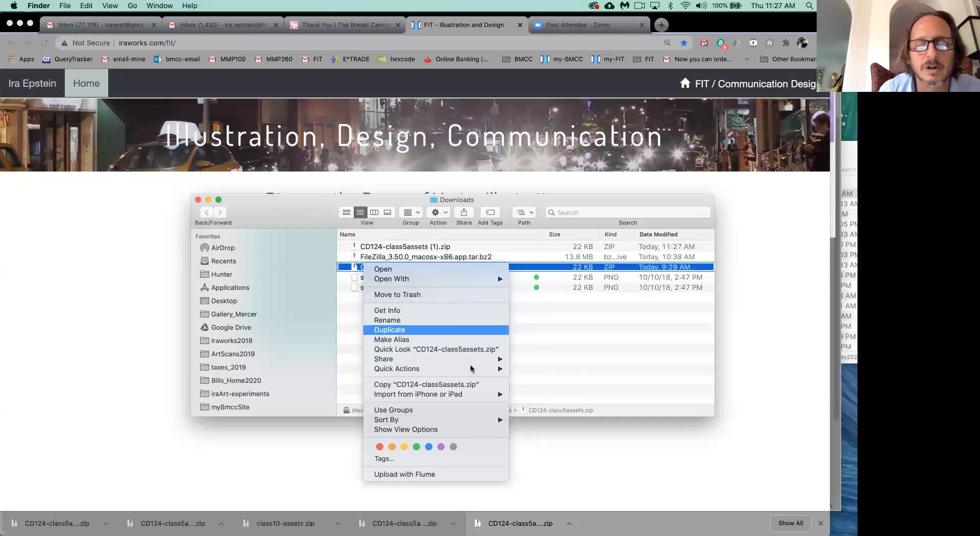
{"action": "left_click", "coordinate": [540, 337]}
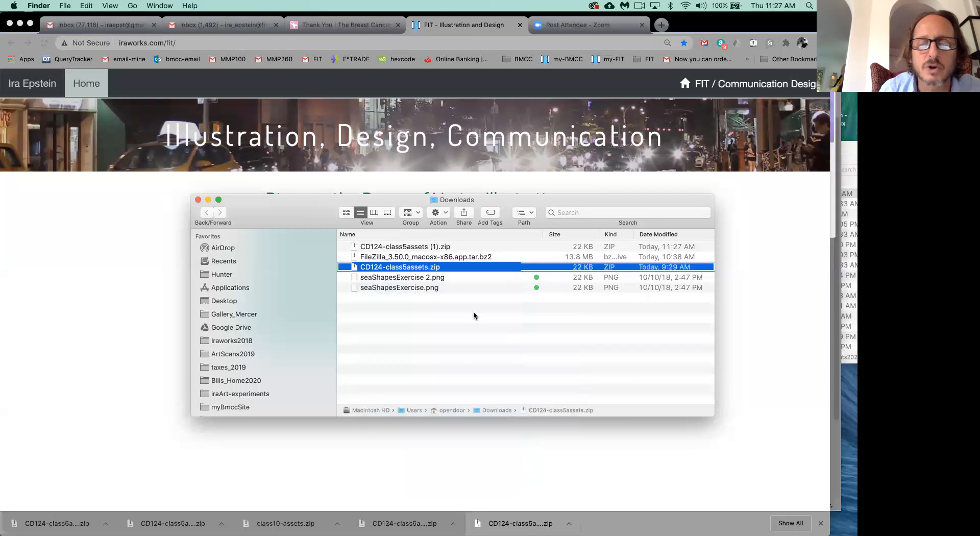
Step: Select seaShapesExercise.png in Downloads, then locate and select the copy of it on the Desktop
{"action": "left_click", "coordinate": [413, 289]}
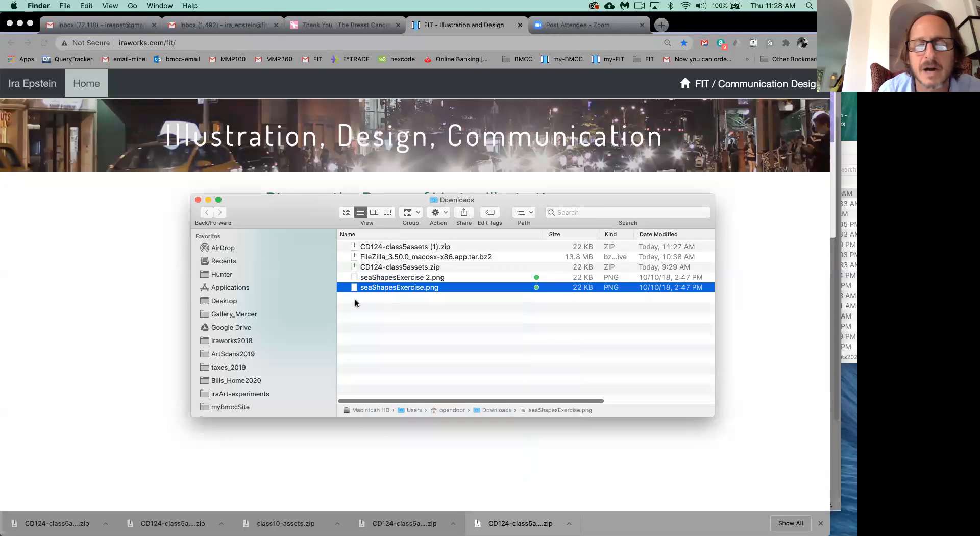
{"action": "left_click", "coordinate": [224, 301]}
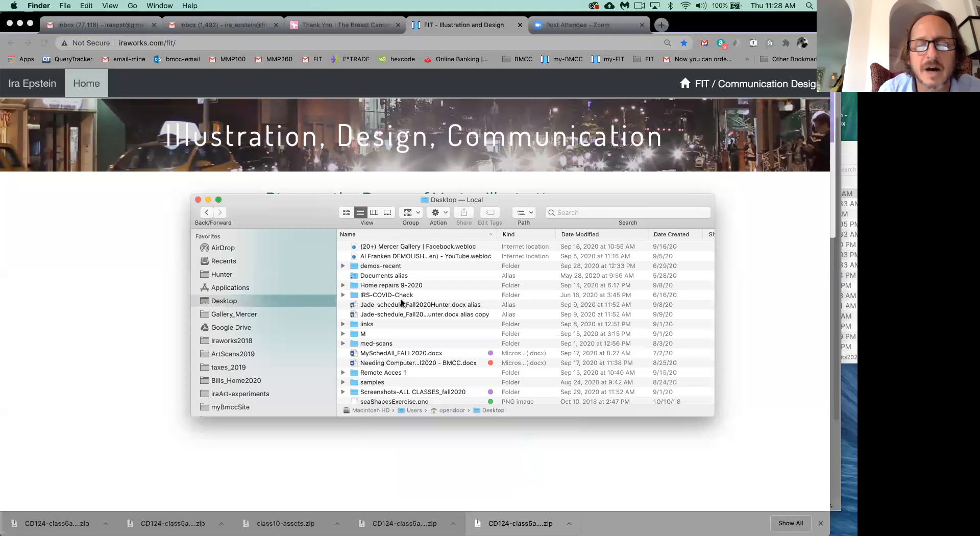
{"action": "scroll", "coordinate": [399, 305], "scroll_direction": "down", "scroll_amount": 5}
{"action": "scroll", "coordinate": [399, 305], "scroll_direction": "down", "scroll_amount": 2}
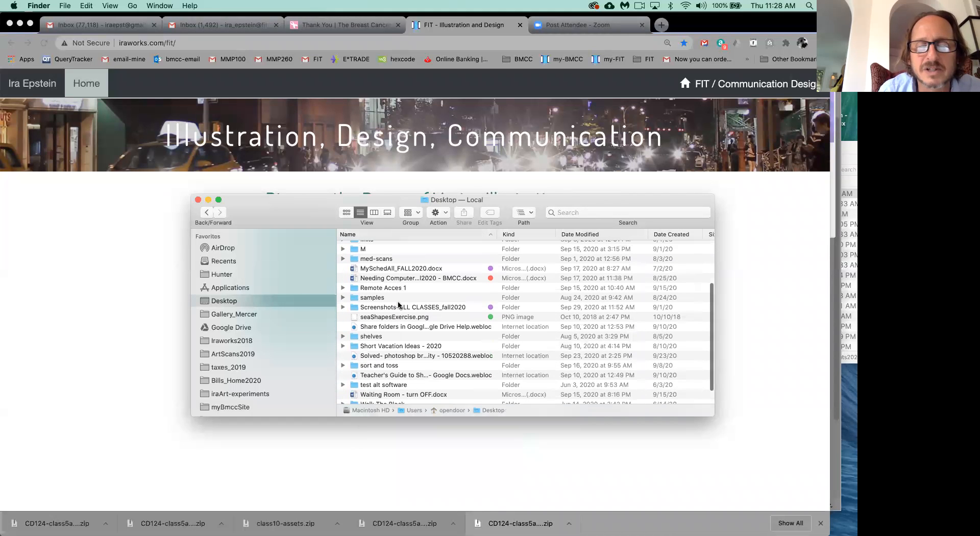
{"action": "left_click", "coordinate": [392, 320]}
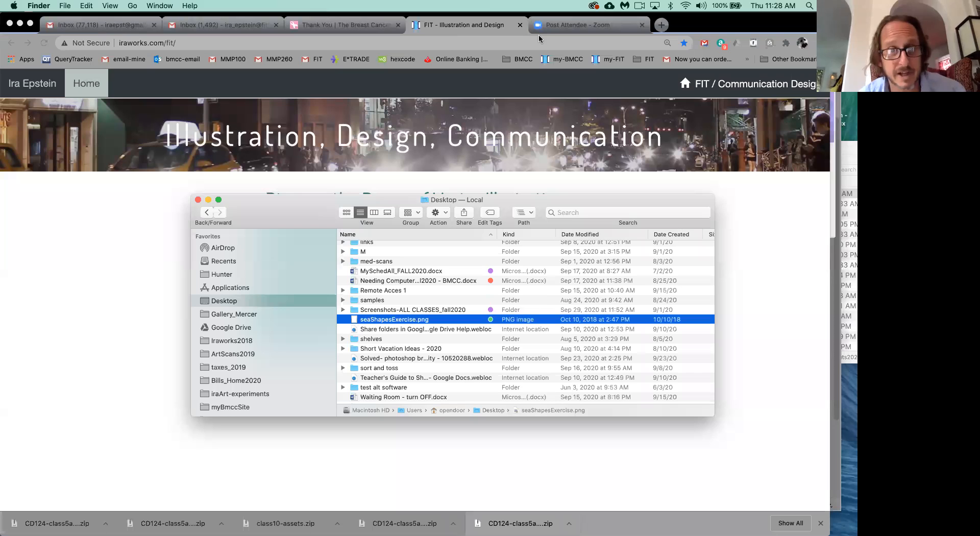
Step: Switch to Illustrator and create a new Letter document in portrait orientation, 8.5 x 11 in
{"action": "key", "text": "super+Tab"}
{"action": "key", "text": "super+Tab"}
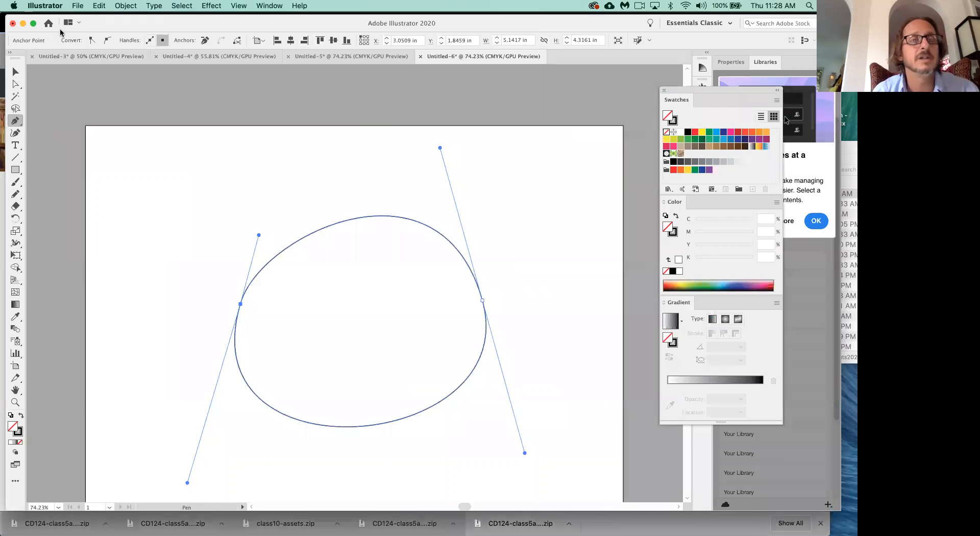
{"action": "left_click", "coordinate": [77, 7]}
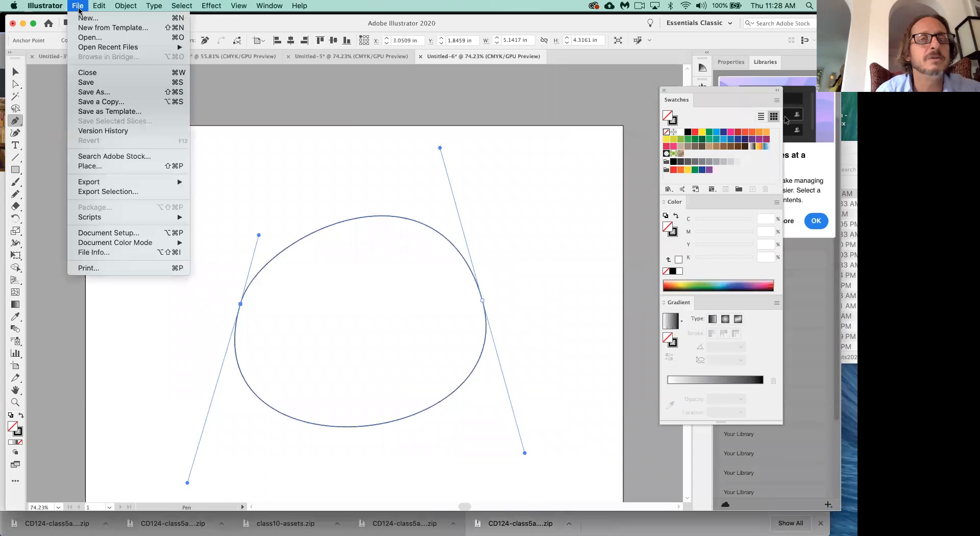
{"action": "left_click", "coordinate": [87, 20]}
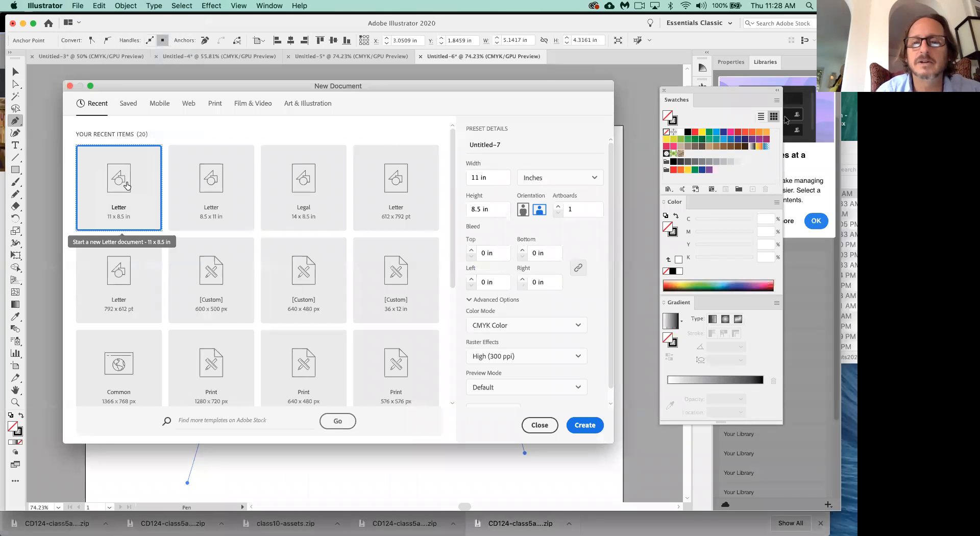
{"action": "left_click", "coordinate": [523, 210]}
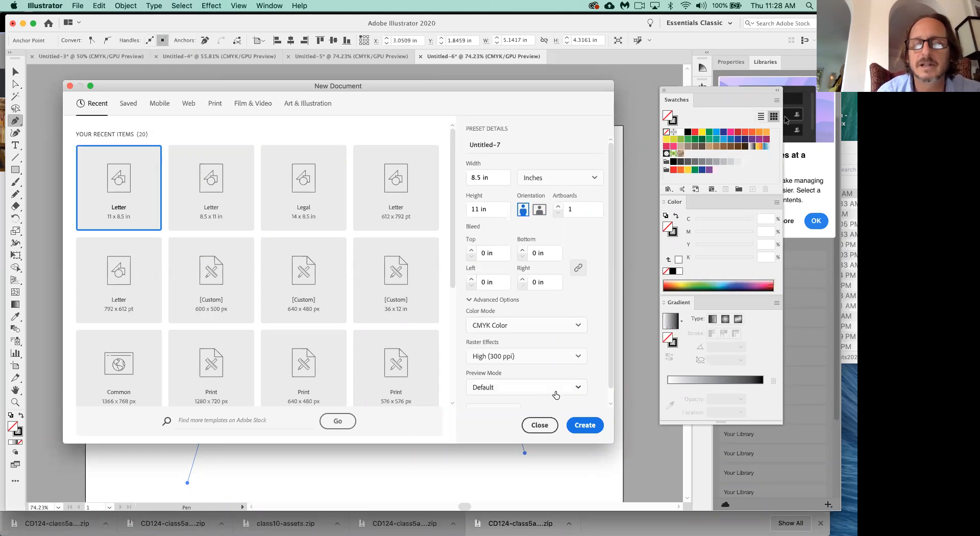
{"action": "left_click", "coordinate": [587, 423]}
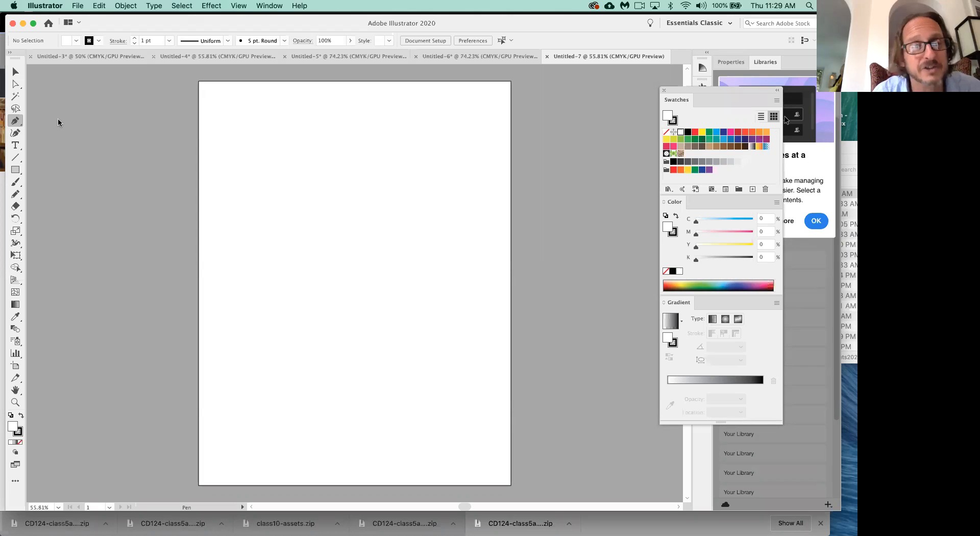
Step: Place seaShapesExercise.png from the Desktop unlinked at full size, starting near the artboard's upper-left corner
{"action": "left_click", "coordinate": [77, 5]}
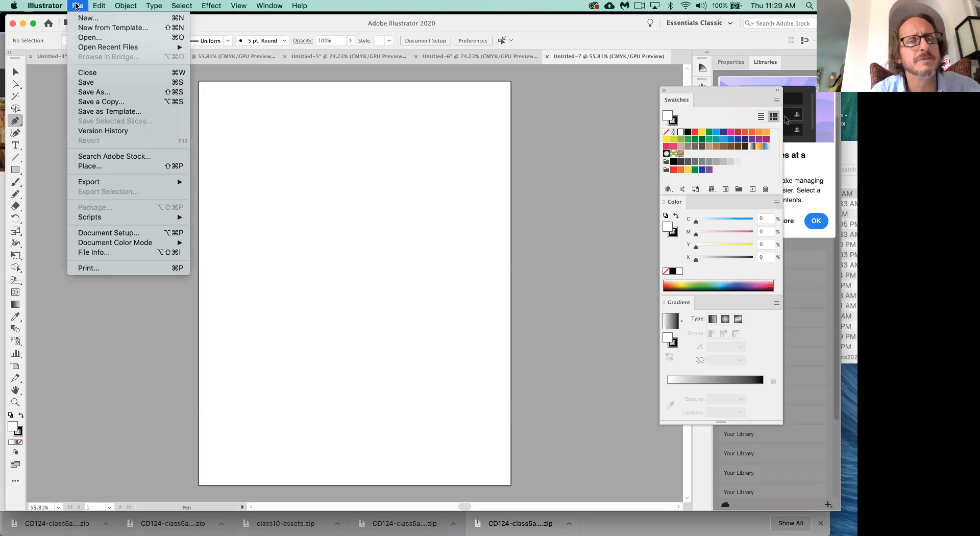
{"action": "left_click", "coordinate": [100, 166]}
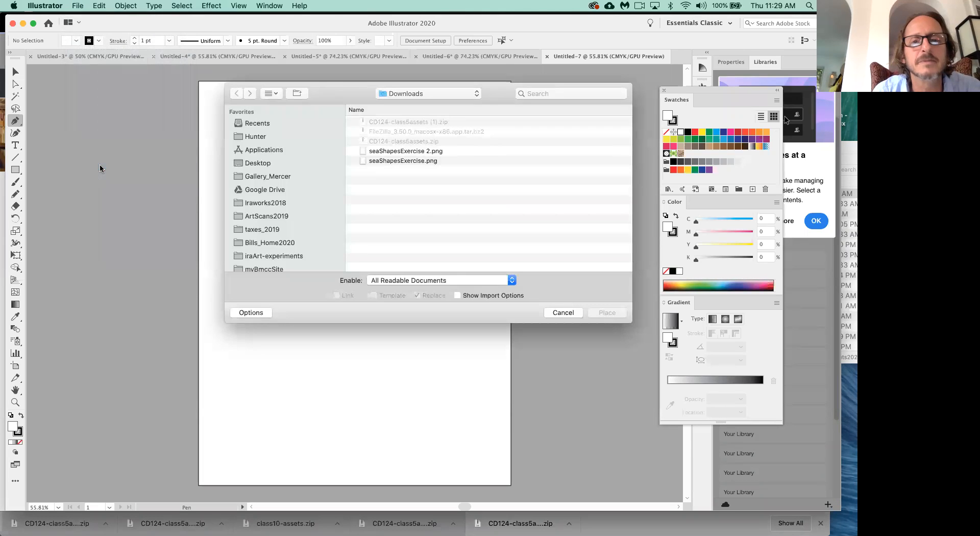
{"action": "left_click_drag", "start_coordinate": [492, 99], "coordinate": [457, 154]}
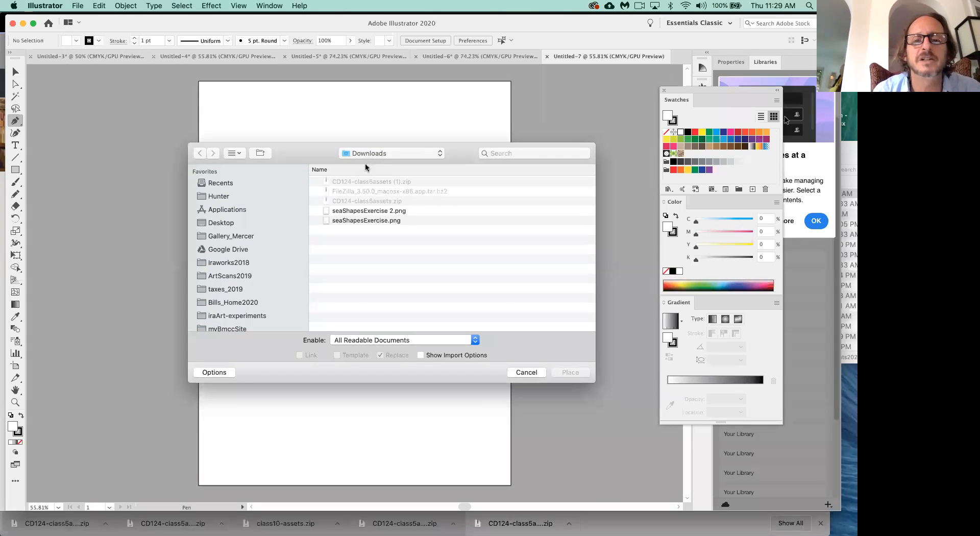
{"action": "left_click", "coordinate": [383, 221]}
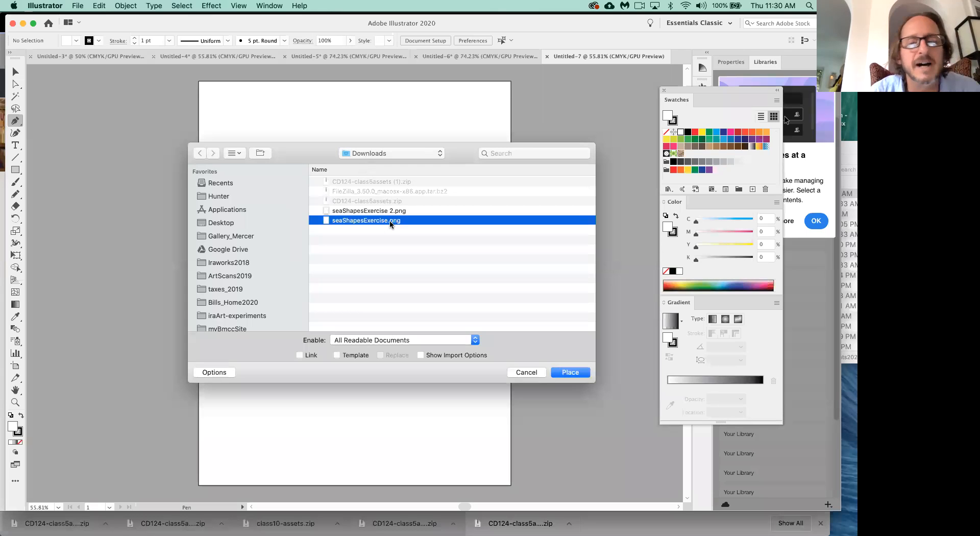
{"action": "left_click", "coordinate": [218, 223]}
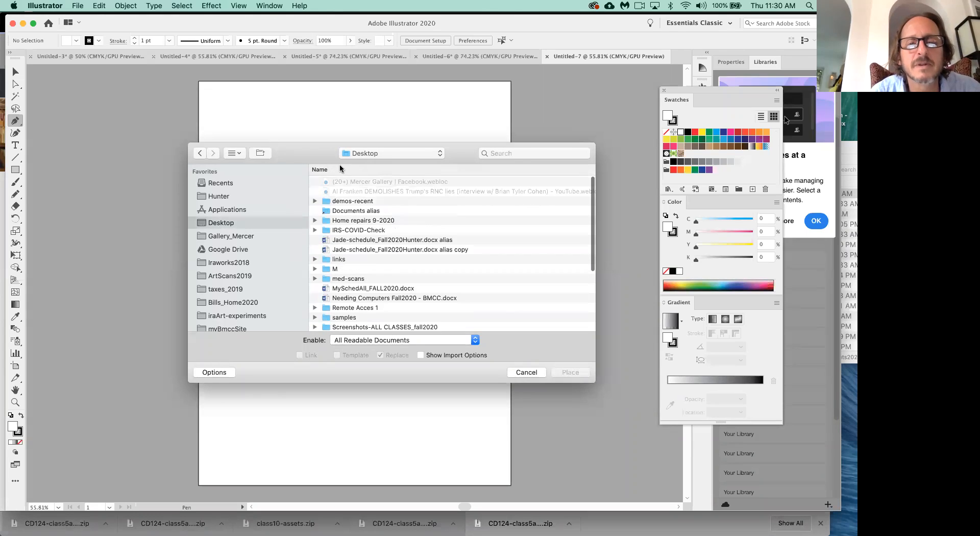
{"action": "scroll", "coordinate": [363, 259], "scroll_direction": "down", "scroll_amount": 3}
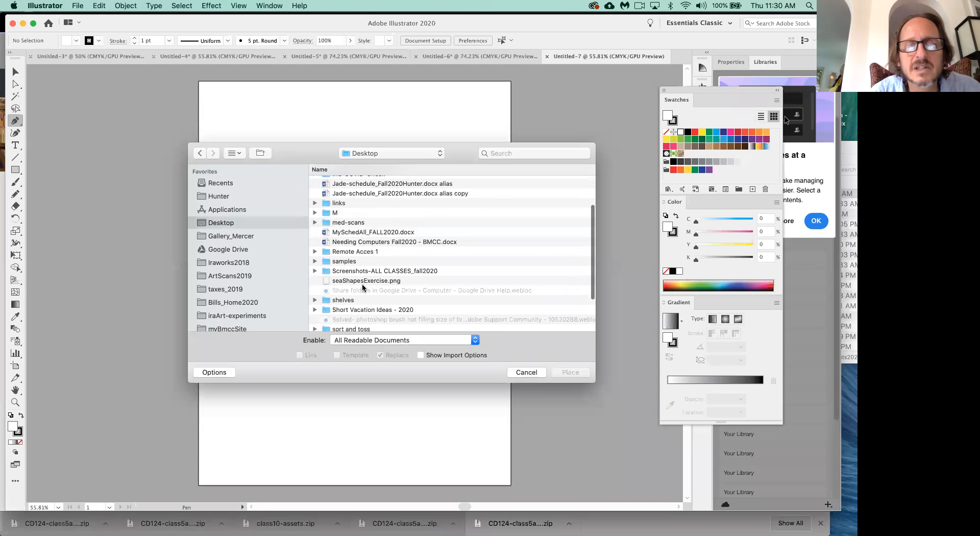
{"action": "left_click", "coordinate": [363, 281]}
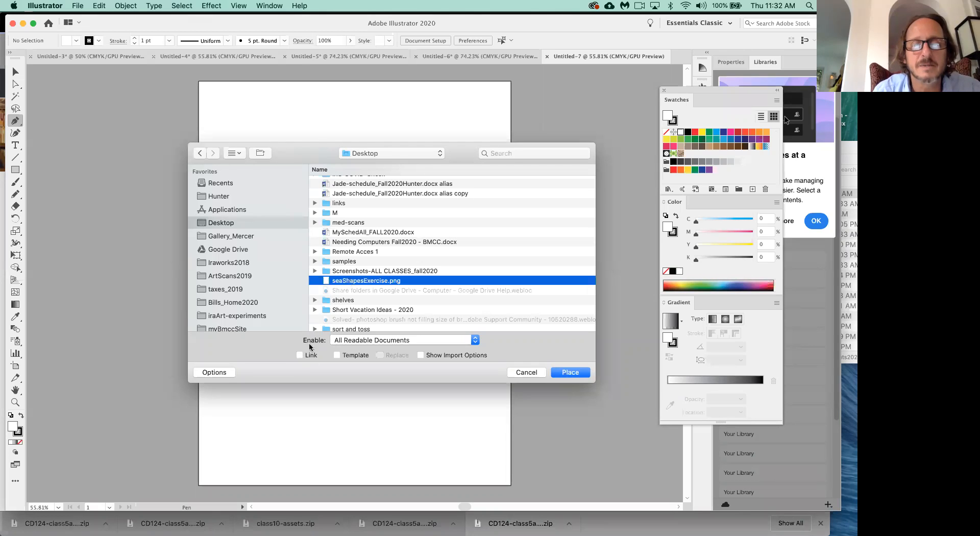
{"action": "left_click", "coordinate": [581, 374]}
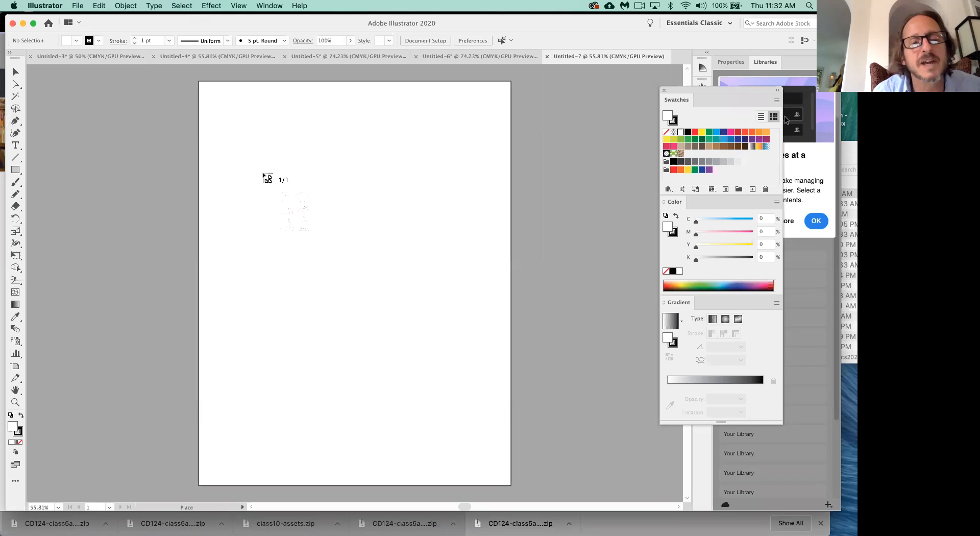
{"action": "left_click", "coordinate": [204, 87]}
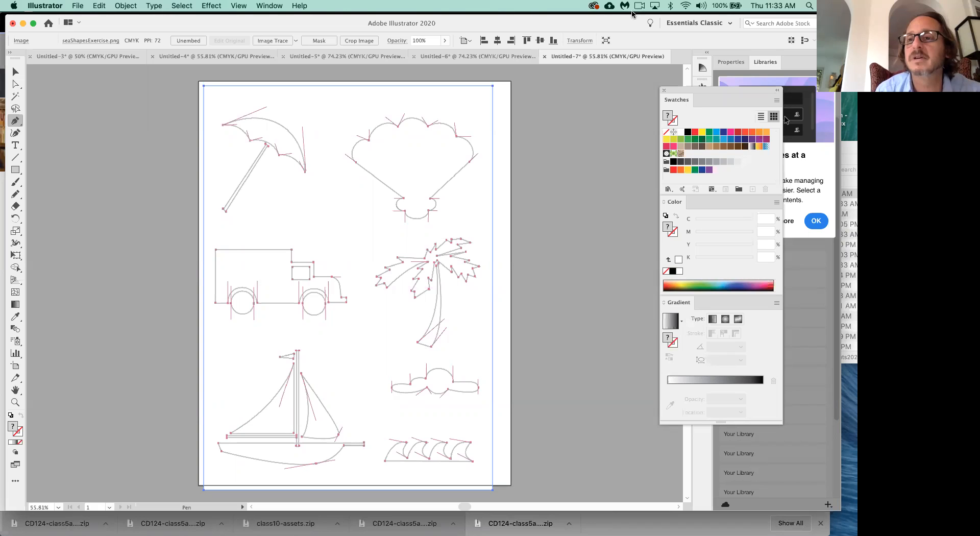
Step: Show the Layers panel and lock Layer 1, which holds the placed image
{"action": "left_click", "coordinate": [275, 6]}
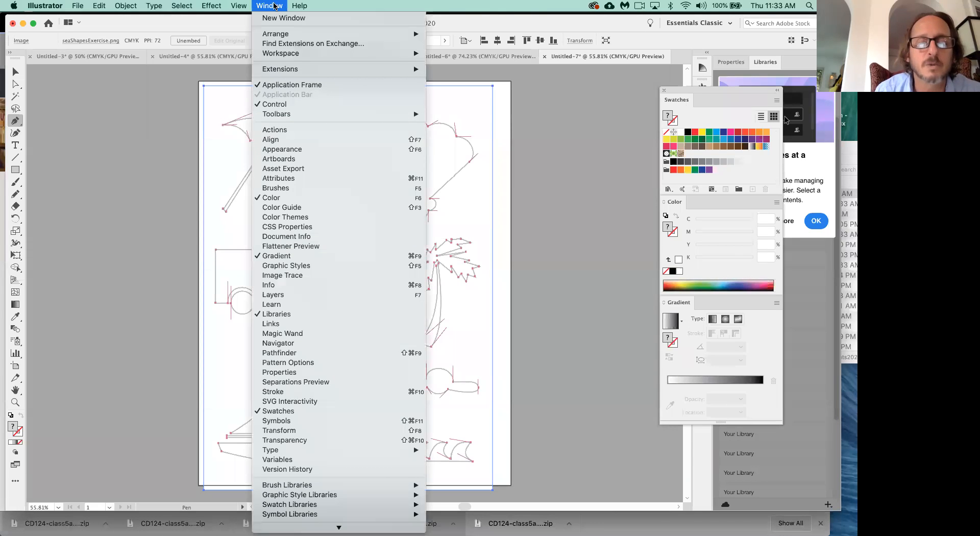
{"action": "left_click", "coordinate": [299, 296]}
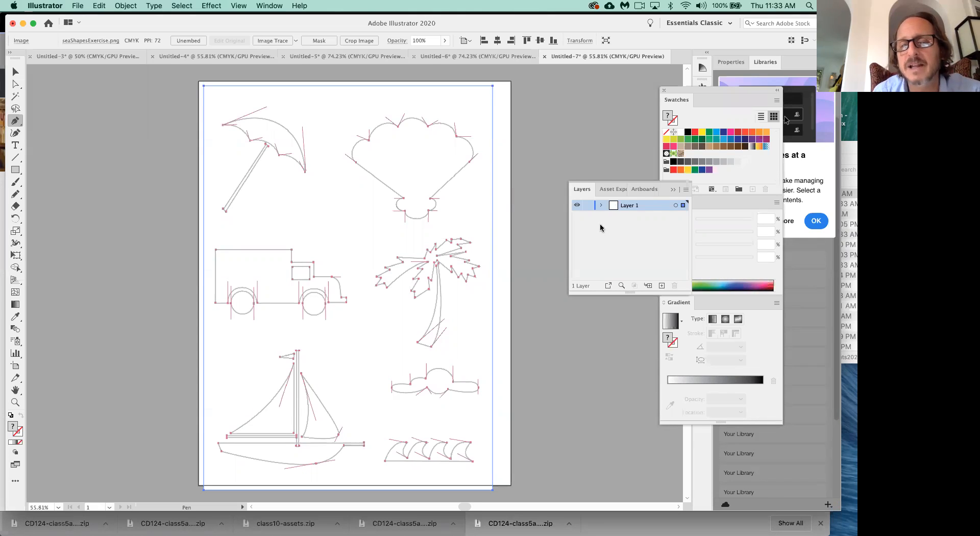
{"action": "left_click", "coordinate": [587, 207]}
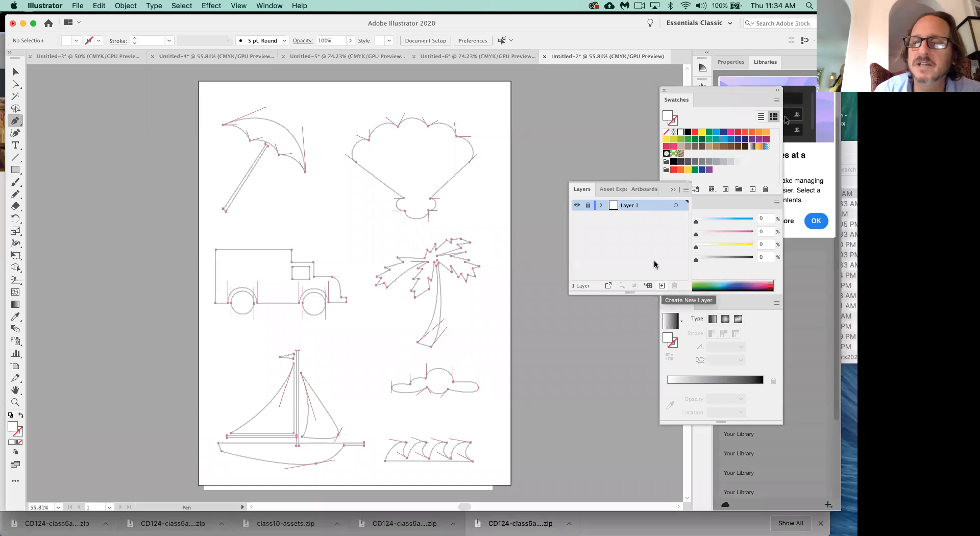
Step: Detach the Layers panel beside the artboard and add a new layer above the locked image layer
{"action": "left_click_drag", "start_coordinate": [582, 189], "coordinate": [490, 134]}
{"action": "left_click", "coordinate": [674, 190]}
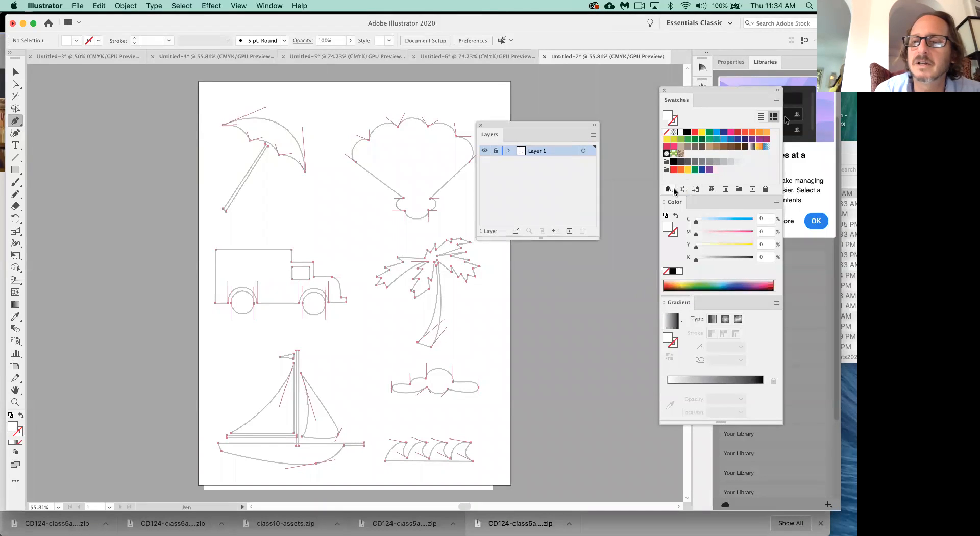
{"action": "left_click", "coordinate": [570, 231]}
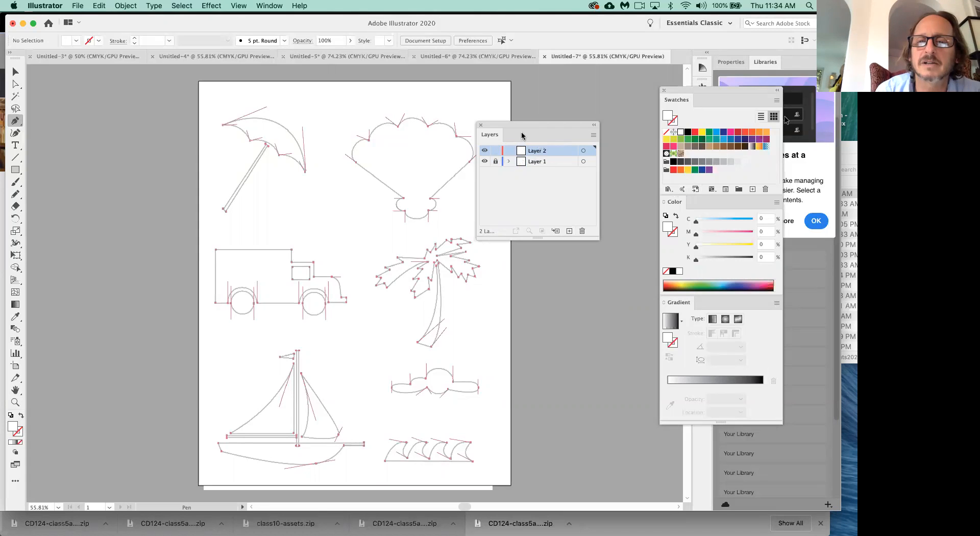
{"action": "left_click_drag", "start_coordinate": [519, 126], "coordinate": [578, 141]}
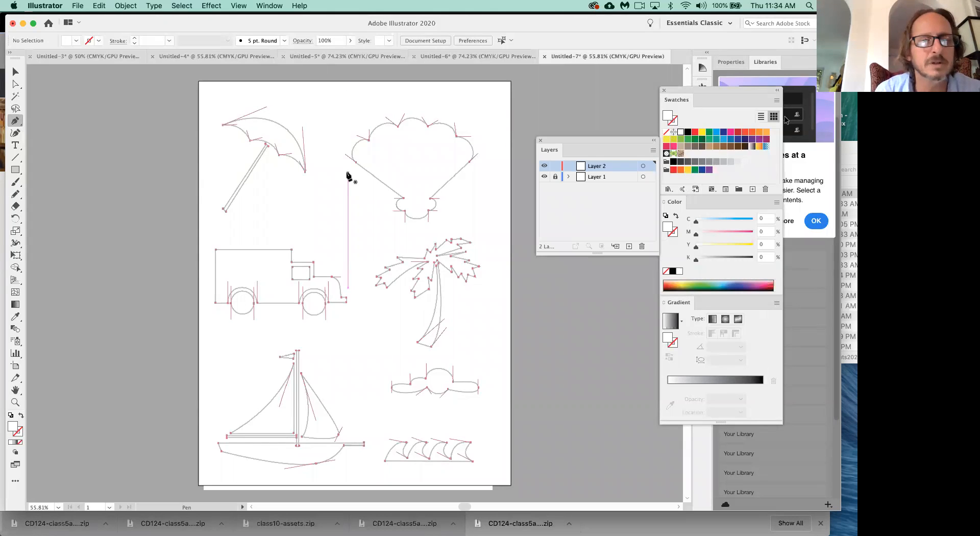
Step: Magnify the page to 100% and bring the umbrella drawing into view
{"action": "left_click", "coordinate": [272, 6]}
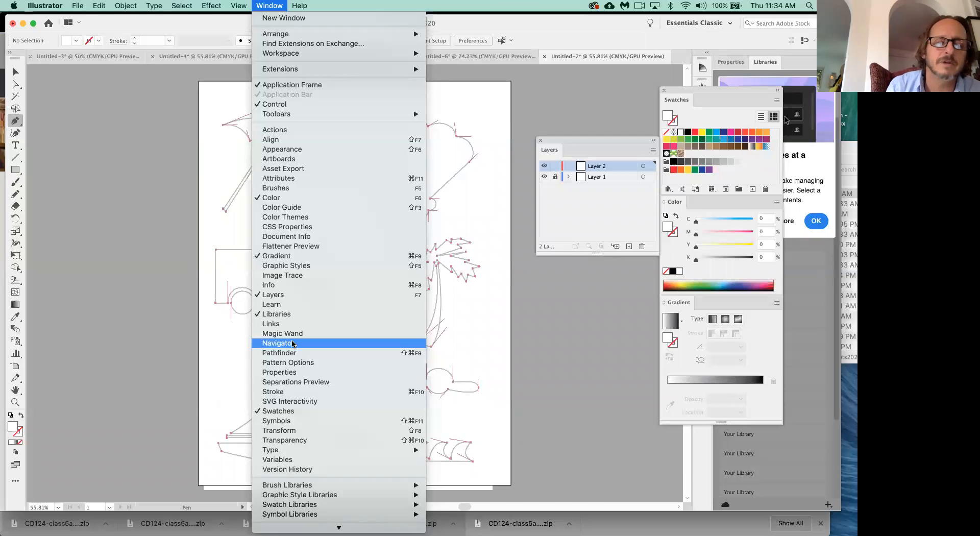
{"action": "left_click", "coordinate": [191, 346]}
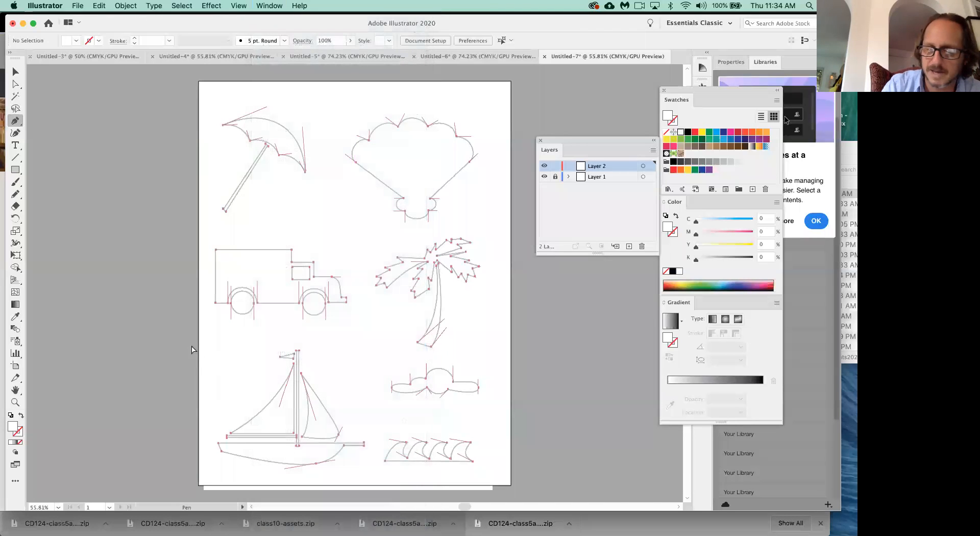
{"action": "key", "text": "super+equal"}
{"action": "key", "text": "super+equal"}
{"action": "key", "text": "super+equal"}
{"action": "key", "text": "super+minus"}
{"action": "key", "text": "super+minus"}
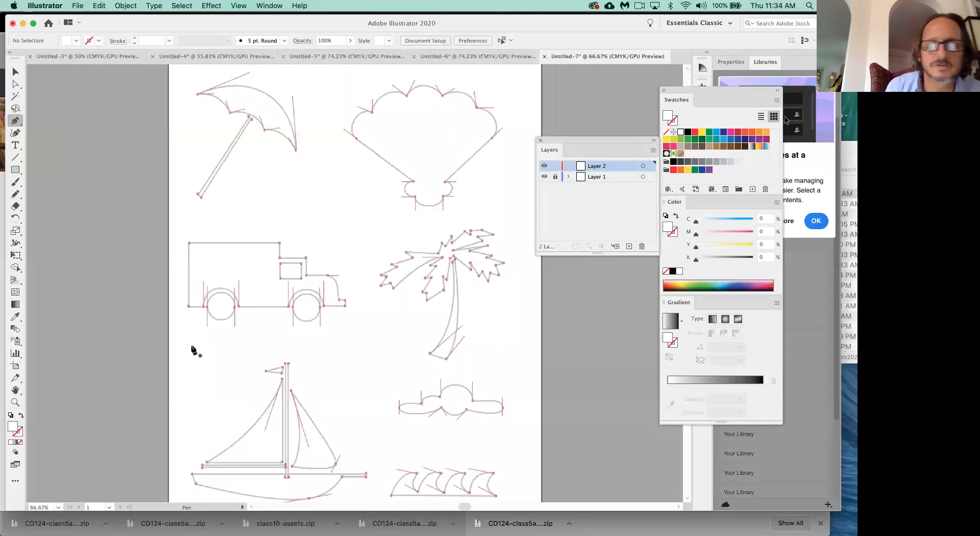
{"action": "key", "text": "super+equal"}
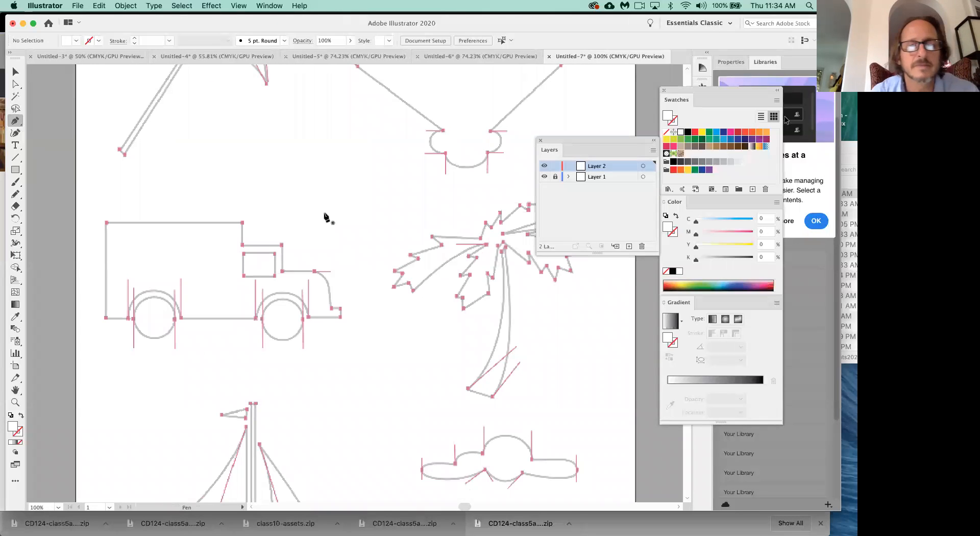
{"action": "key", "text": "space"}
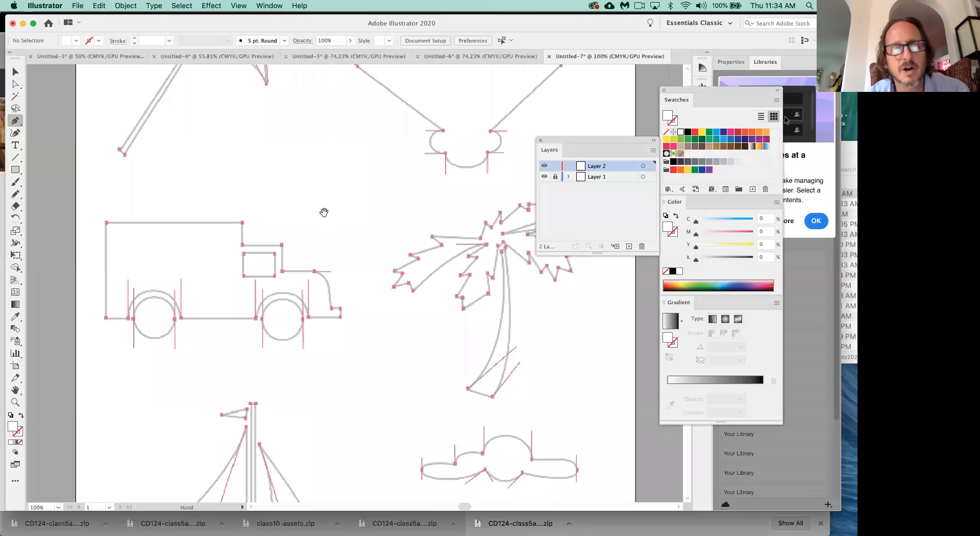
{"action": "left_click_drag", "start_coordinate": [382, 288], "coordinate": [381, 292]}
{"action": "scroll", "coordinate": [338, 229], "scroll_direction": "up", "scroll_amount": 5}
{"action": "scroll", "coordinate": [339, 229], "scroll_direction": "left", "scroll_amount": 3}
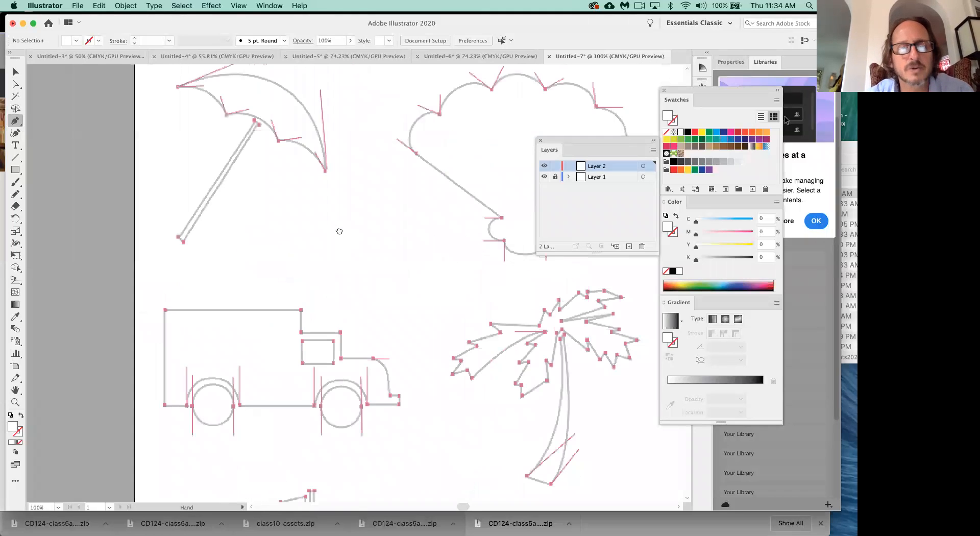
{"action": "scroll", "coordinate": [408, 350], "scroll_direction": "up", "scroll_amount": 8}
{"action": "scroll", "coordinate": [409, 350], "scroll_direction": "left", "scroll_amount": 5}
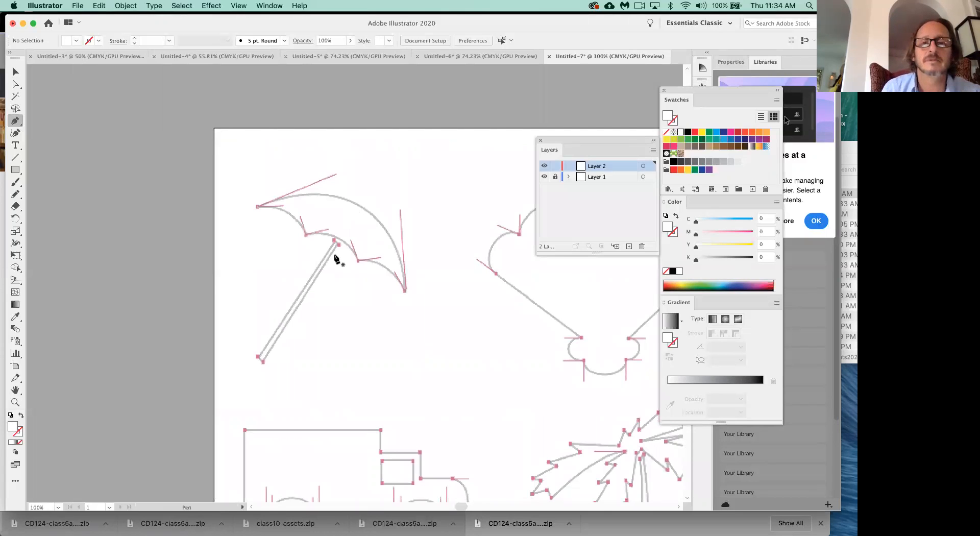
Step: Show the Navigator panel, enlarge the umbrella canopy to 200%, and move the panel clear of the canopy
{"action": "left_click", "coordinate": [279, 5]}
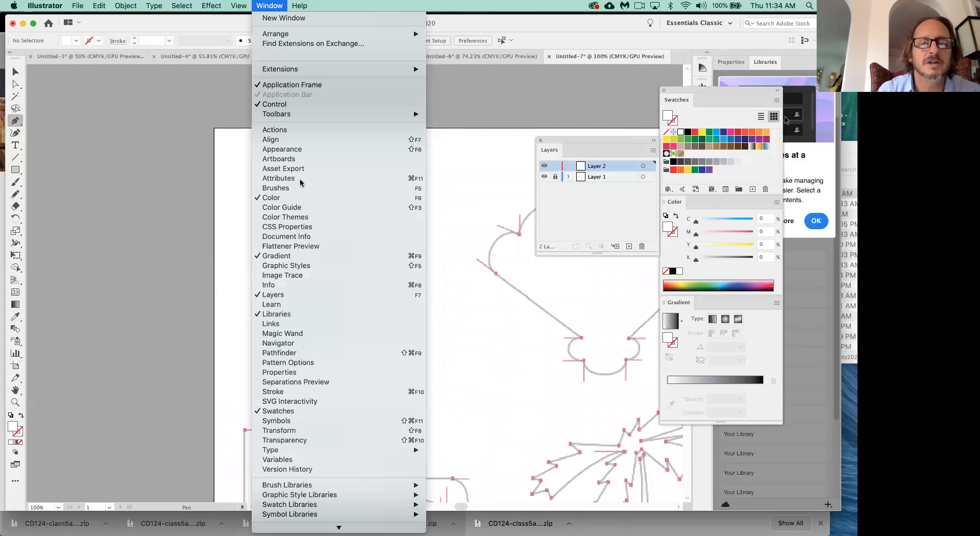
{"action": "left_click", "coordinate": [283, 344]}
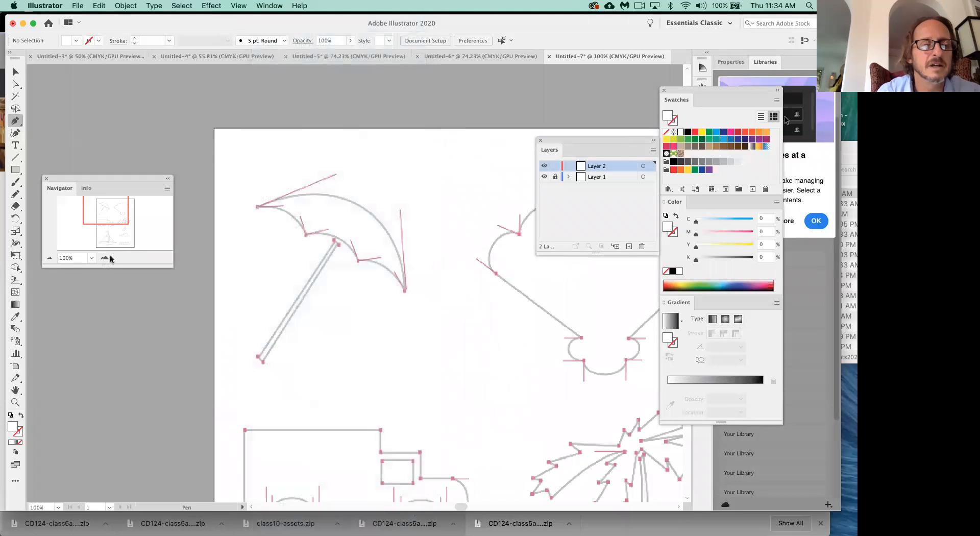
{"action": "left_click", "coordinate": [104, 258]}
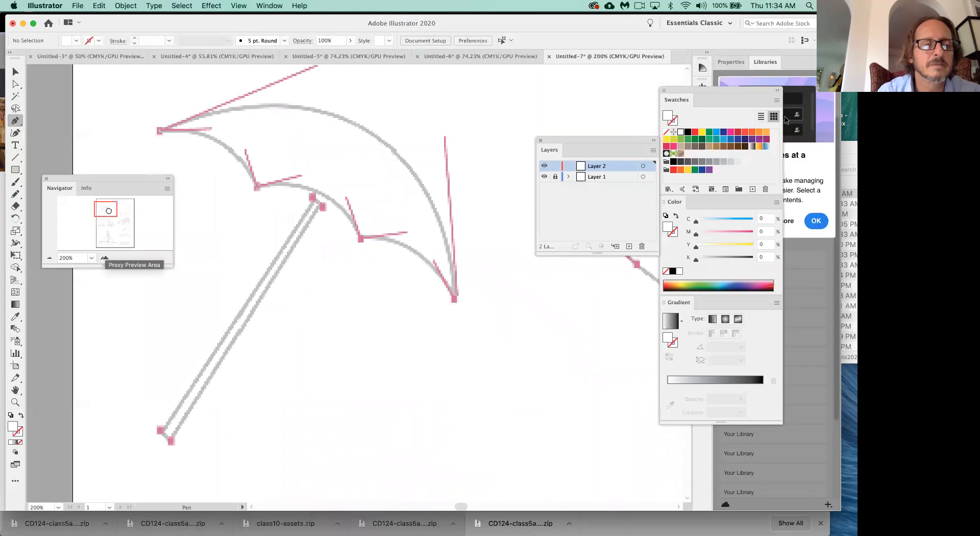
{"action": "left_click", "coordinate": [108, 210]}
{"action": "left_click_drag", "start_coordinate": [107, 210], "coordinate": [105, 208]}
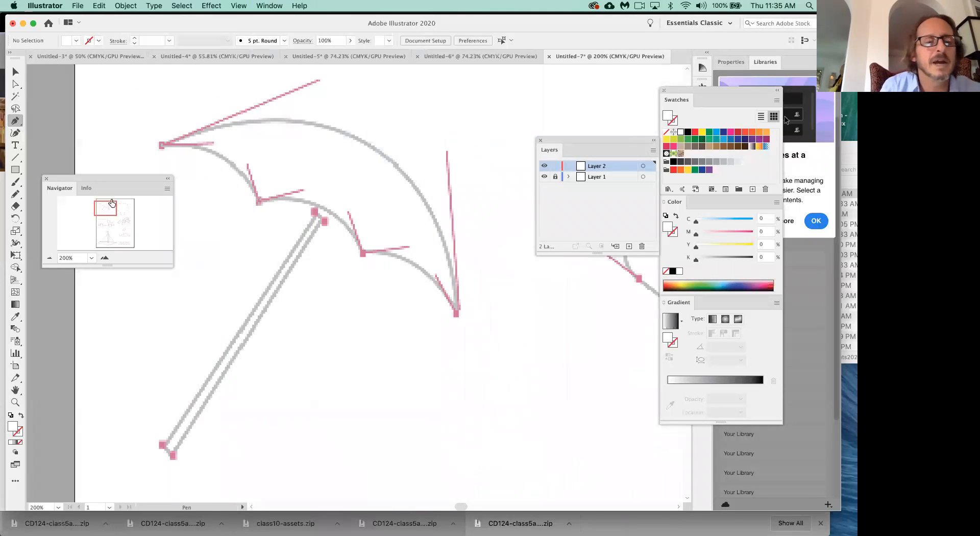
{"action": "key", "text": "space"}
{"action": "mouse_move", "coordinate": [242, 230]}
{"action": "left_mouse_down"}
{"action": "mouse_move", "coordinate": [261, 230]}
{"action": "mouse_move", "coordinate": [213, 229]}
{"action": "mouse_move", "coordinate": [251, 226]}
{"action": "left_mouse_up"}
{"action": "left_click_drag", "start_coordinate": [110, 208], "coordinate": [135, 335]}
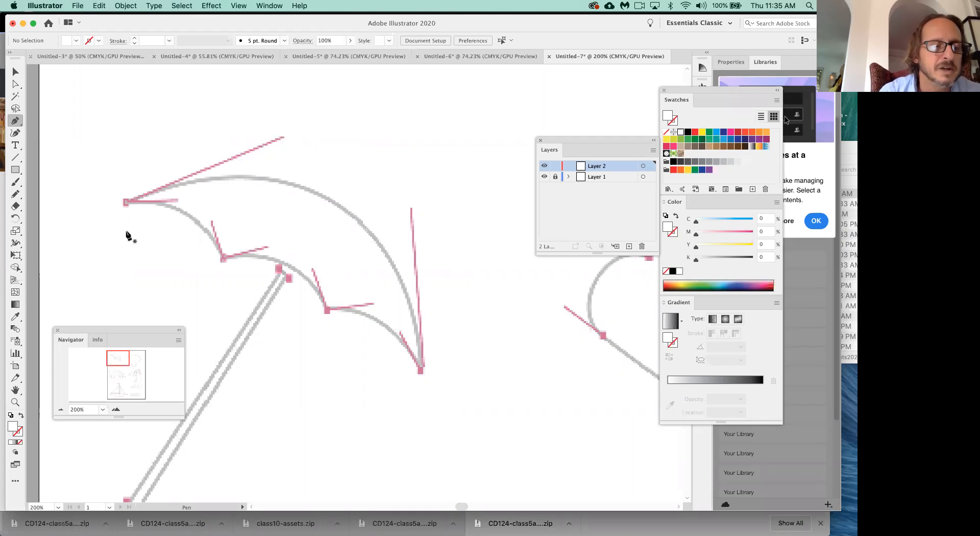
Step: Activate the Pen tool and set the fill to None for tracing
{"action": "left_click", "coordinate": [15, 84]}
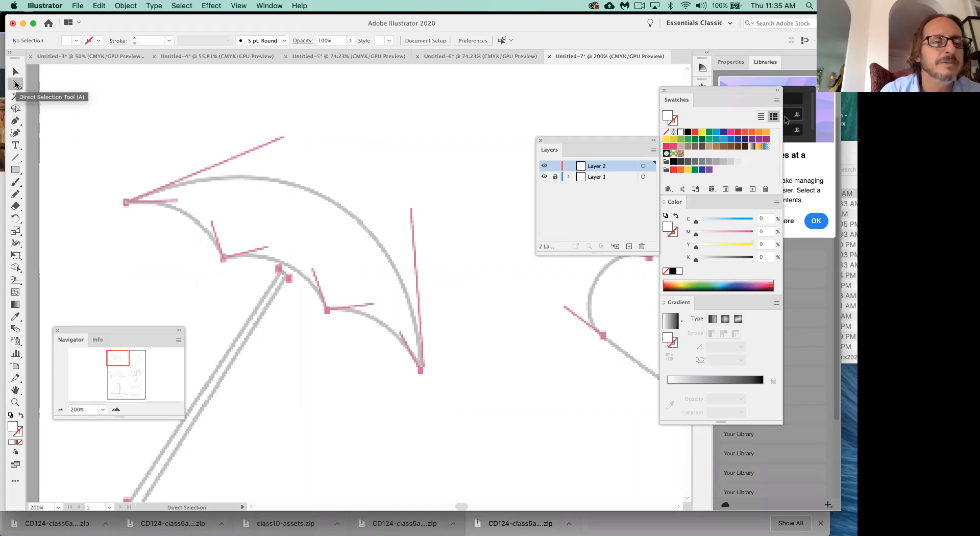
{"action": "left_click", "coordinate": [15, 120]}
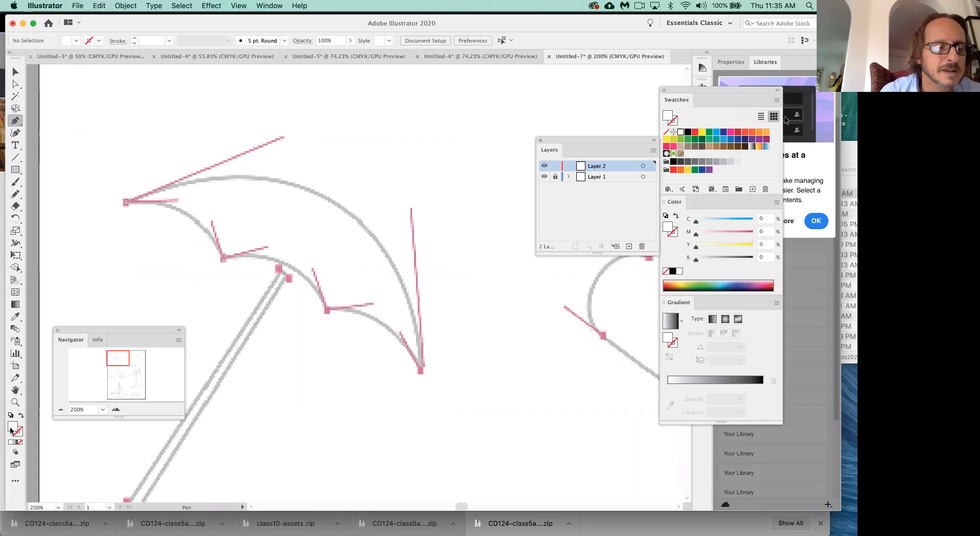
{"action": "left_click", "coordinate": [21, 442]}
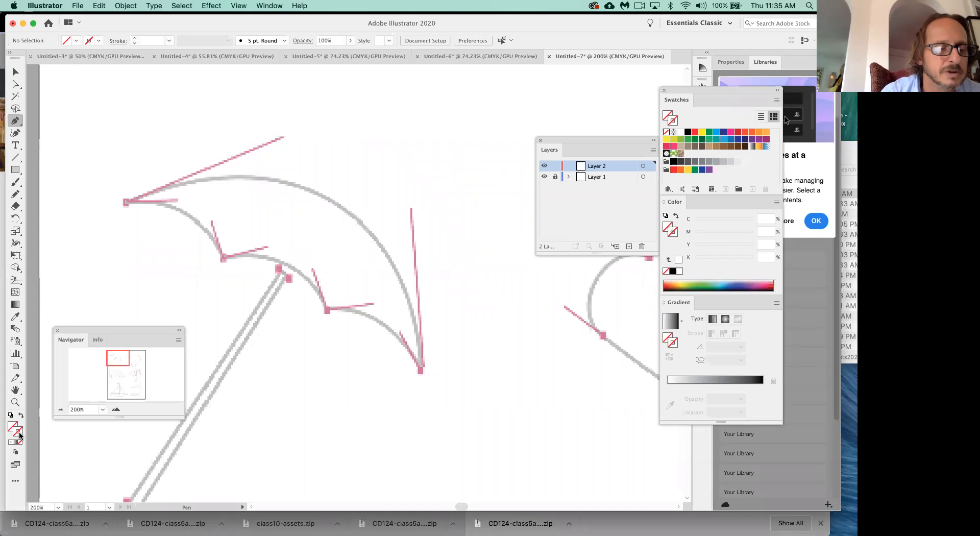
Step: Set the stroke color to black for tracing
{"action": "left_click", "coordinate": [687, 132]}
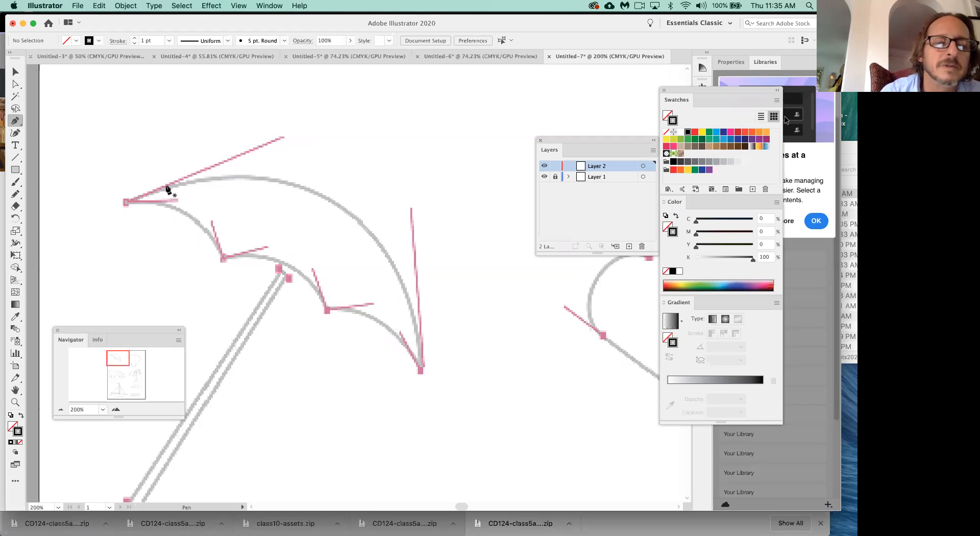
{"action": "left_click_drag", "start_coordinate": [125, 204], "coordinate": [284, 140]}
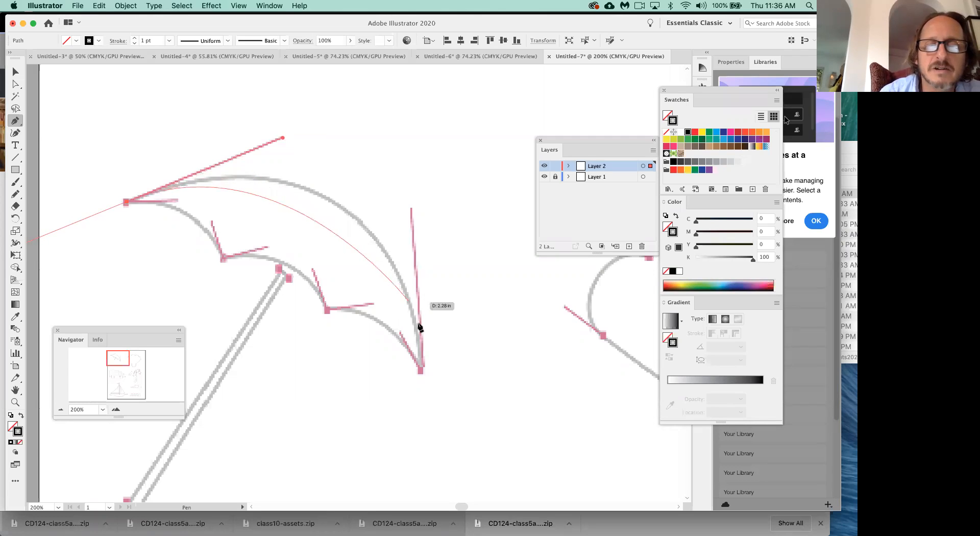
{"action": "left_click_drag", "start_coordinate": [421, 369], "coordinate": [429, 518]}
{"action": "left_click_drag", "start_coordinate": [436, 387], "coordinate": [506, 512]}
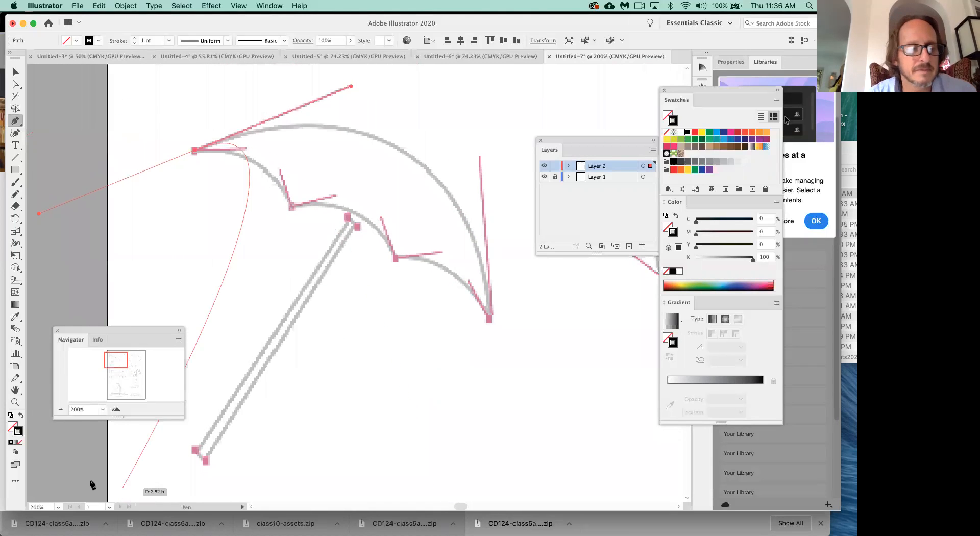
{"action": "left_click", "coordinate": [60, 410]}
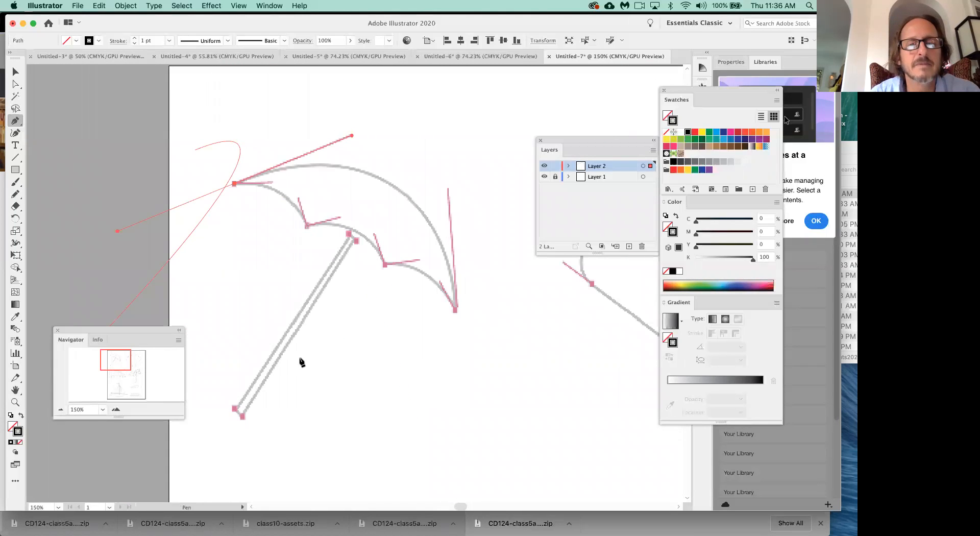
{"action": "left_click", "coordinate": [61, 409]}
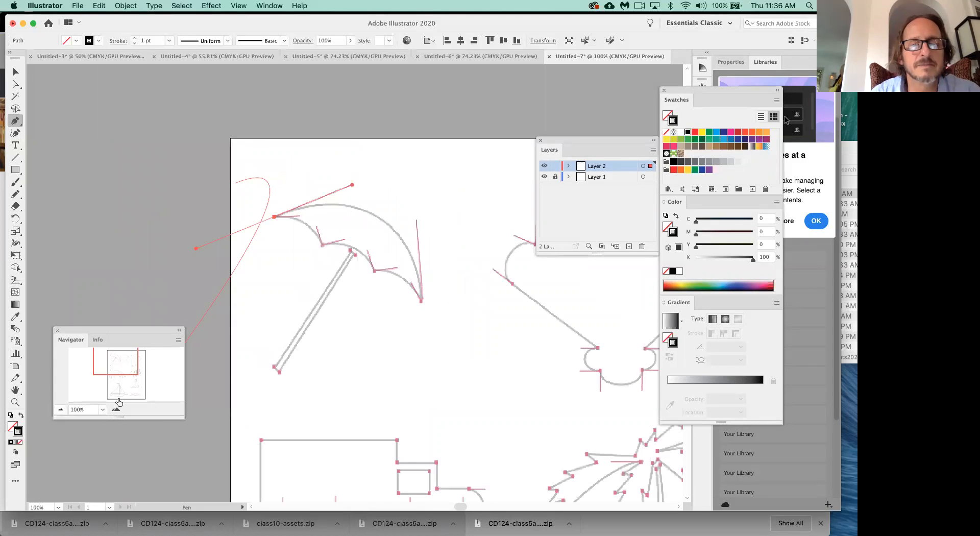
{"action": "key", "text": "Escape"}
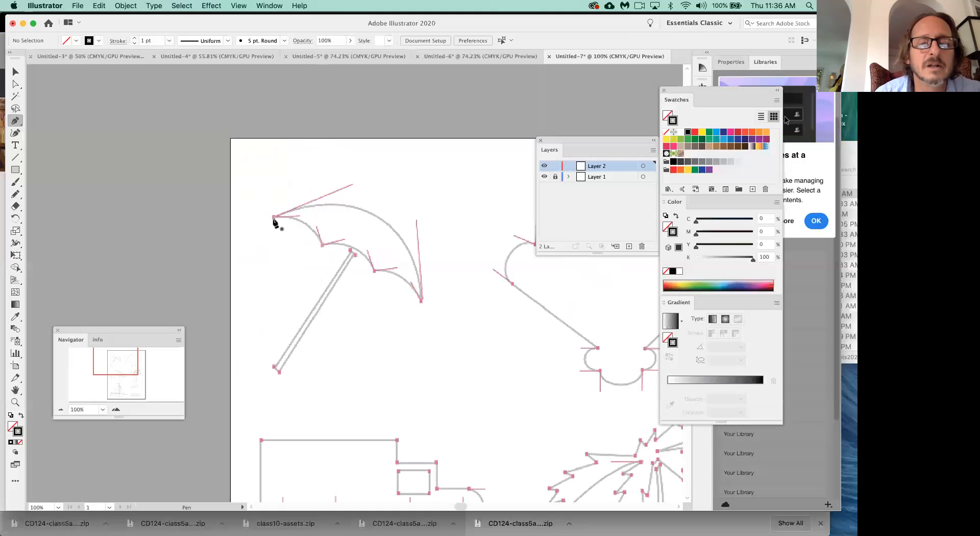
Step: Trace the umbrella canopy's upper arc between its two tips, bending the end handle back along the adjoining scallop's guide
{"action": "left_click_drag", "start_coordinate": [273, 217], "coordinate": [353, 187]}
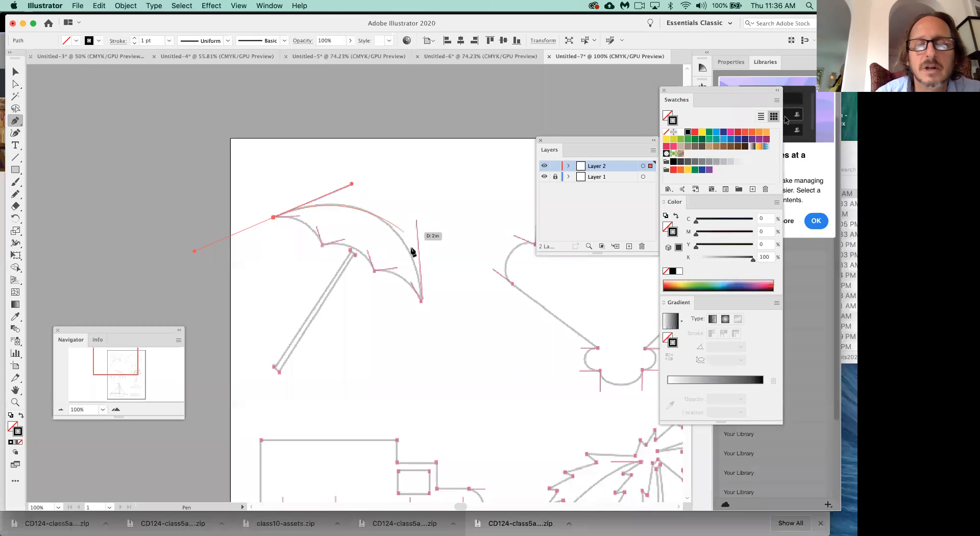
{"action": "left_click_drag", "start_coordinate": [421, 301], "coordinate": [427, 383]}
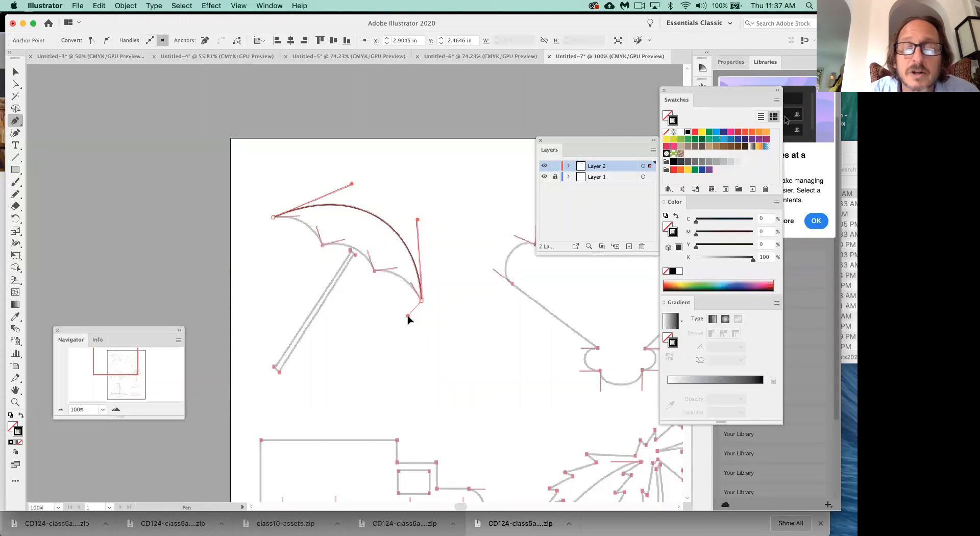
{"action": "mouse_move", "coordinate": [411, 284]}
{"action": "left_mouse_down"}
{"action": "mouse_move", "coordinate": [393, 285]}
{"action": "mouse_move", "coordinate": [433, 306]}
{"action": "mouse_move", "coordinate": [426, 383]}
{"action": "mouse_move", "coordinate": [410, 282]}
{"action": "left_mouse_up"}
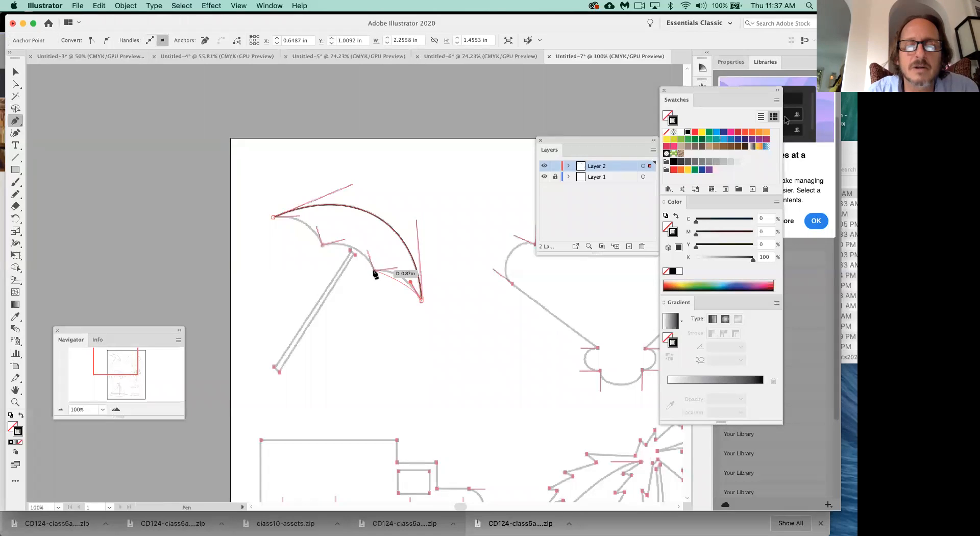
Step: Trace the three scallops along the canopy's underside with corner points between them and close the path at the starting tip
{"action": "left_click_drag", "start_coordinate": [374, 271], "coordinate": [352, 280]}
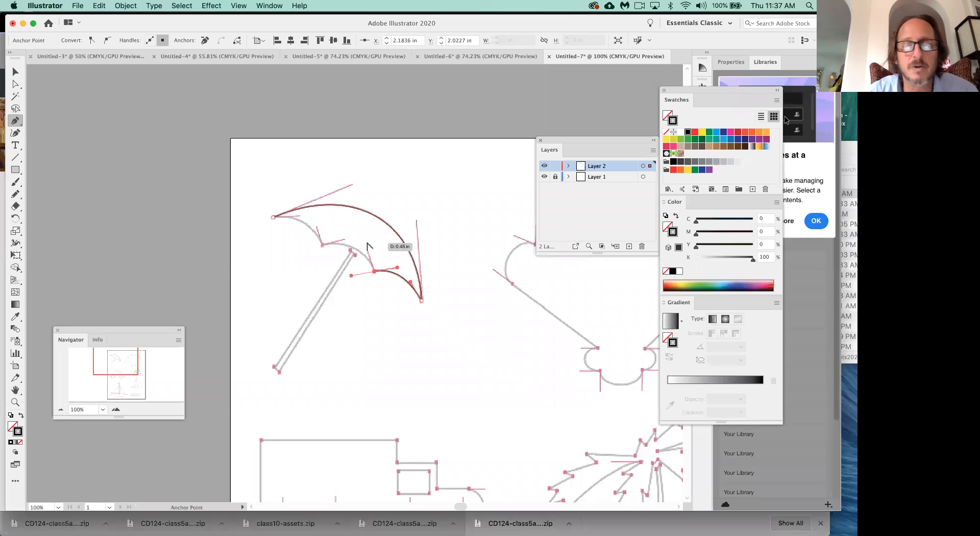
{"action": "left_click", "coordinate": [374, 272]}
{"action": "left_click_drag", "start_coordinate": [373, 270], "coordinate": [367, 250]}
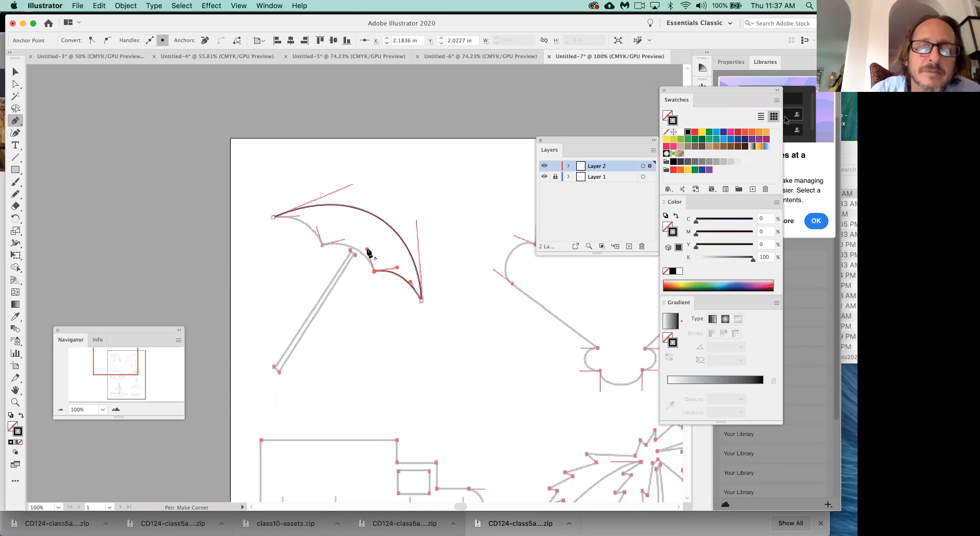
{"action": "left_click_drag", "start_coordinate": [323, 246], "coordinate": [301, 255]}
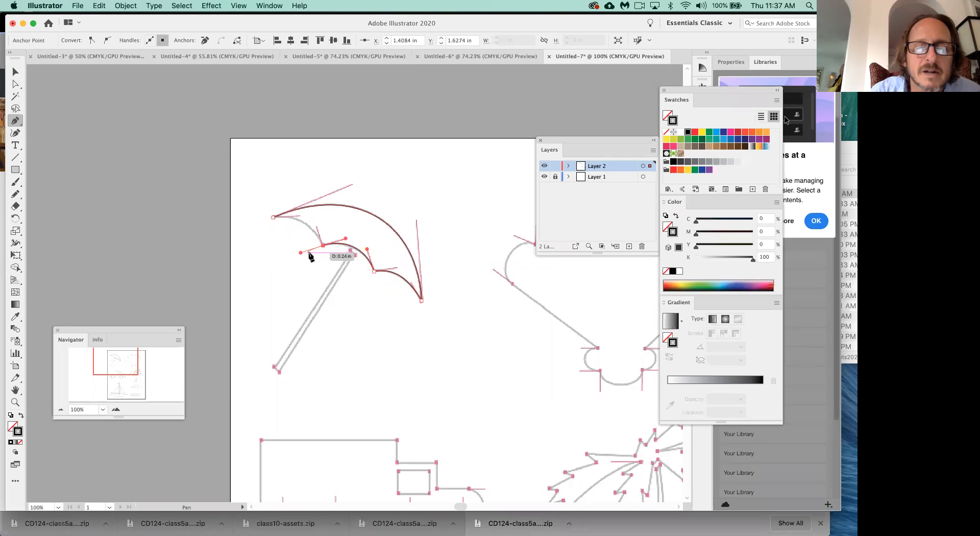
{"action": "left_click", "coordinate": [323, 245]}
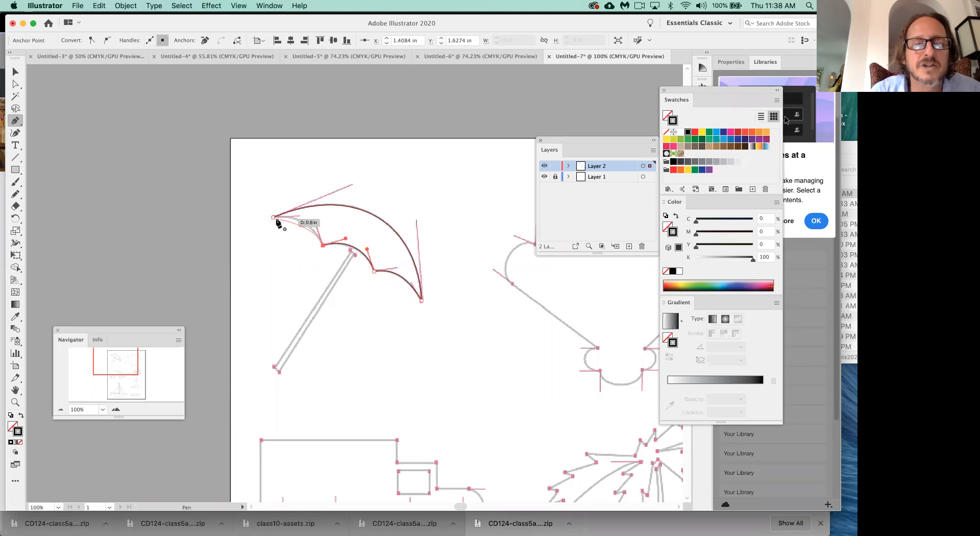
{"action": "left_click_drag", "start_coordinate": [274, 219], "coordinate": [248, 221]}
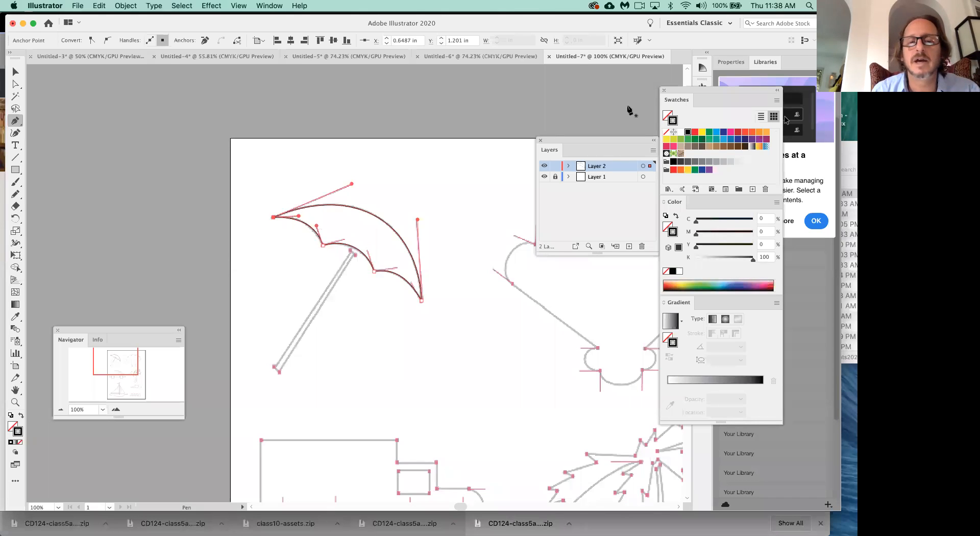
Step: Give the closed umbrella canopy a CMYK Yellow fill and a black stroke
{"action": "left_click", "coordinate": [702, 133]}
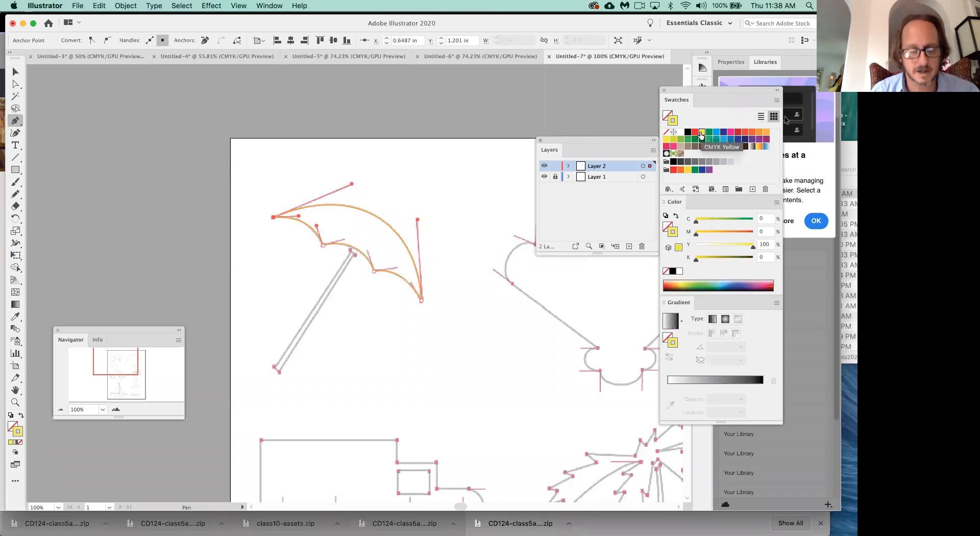
{"action": "key", "text": "d"}
{"action": "left_click", "coordinate": [702, 134]}
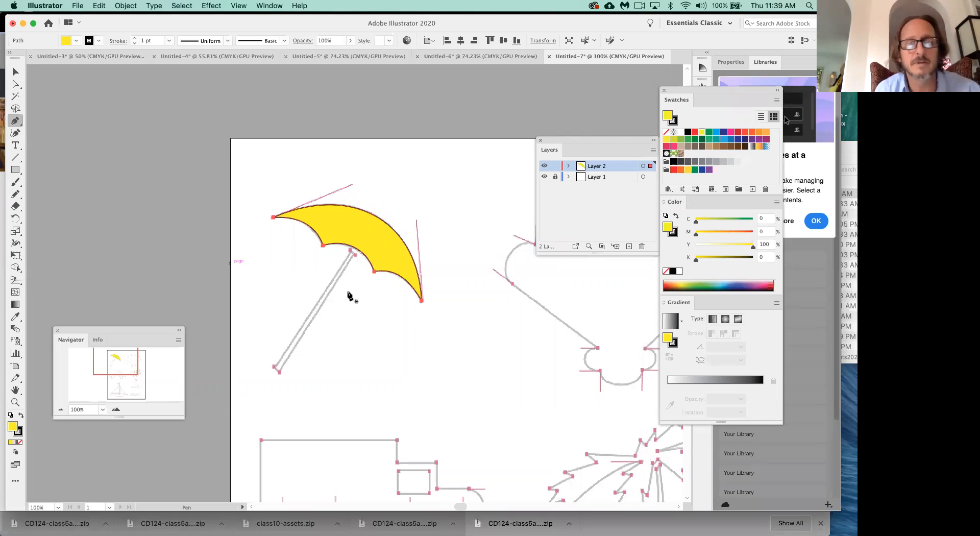
Step: Look over the truck, palm tree, sailboat, cloud and wave drawings, ending at the shell beside the umbrella
{"action": "key", "text": "space"}
{"action": "left_click_drag", "start_coordinate": [413, 339], "coordinate": [258, 242]}
{"action": "left_click_drag", "start_coordinate": [271, 192], "coordinate": [275, 135]}
{"action": "scroll", "coordinate": [275, 134], "scroll_direction": "down", "scroll_amount": 6}
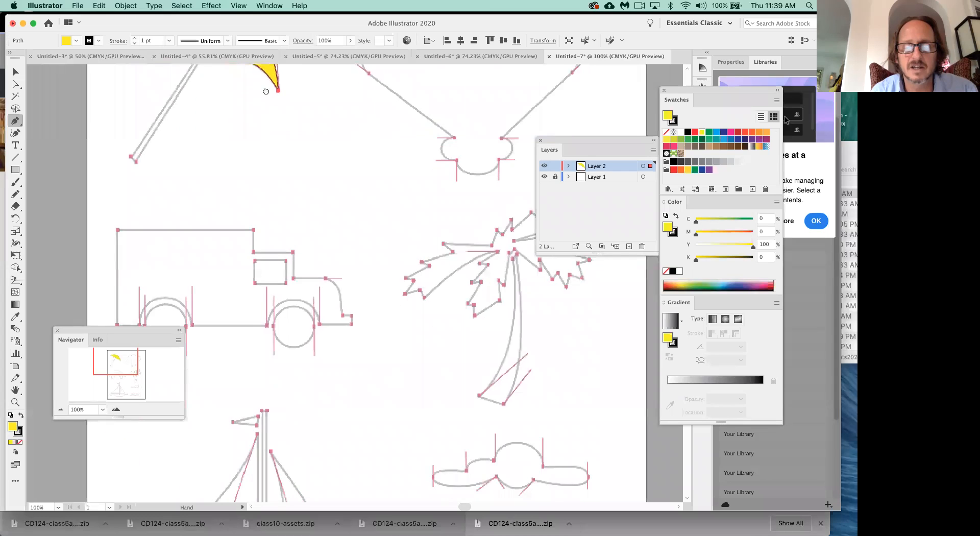
{"action": "left_click_drag", "start_coordinate": [258, 49], "coordinate": [300, 7]}
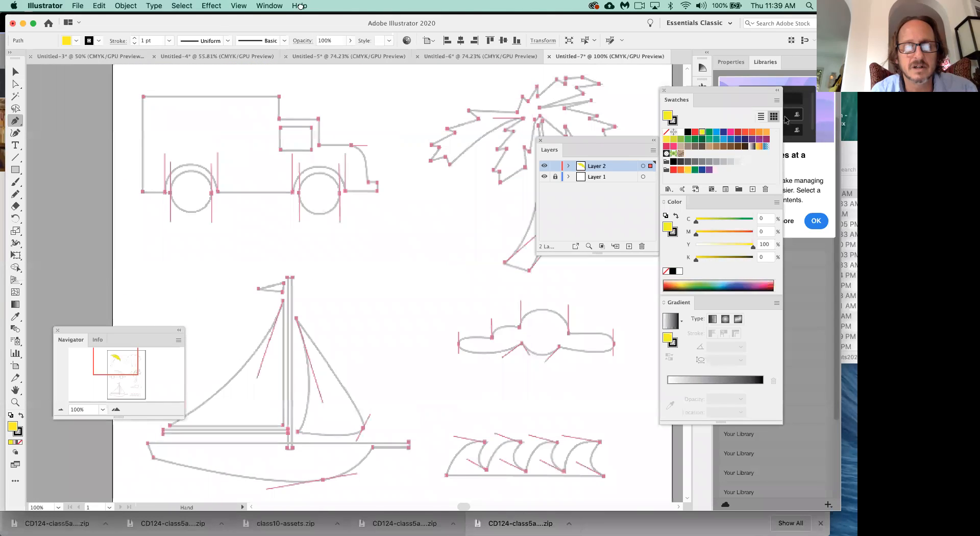
{"action": "scroll", "coordinate": [191, 108], "scroll_direction": "up", "scroll_amount": 5}
{"action": "scroll", "coordinate": [191, 108], "scroll_direction": "right", "scroll_amount": 5}
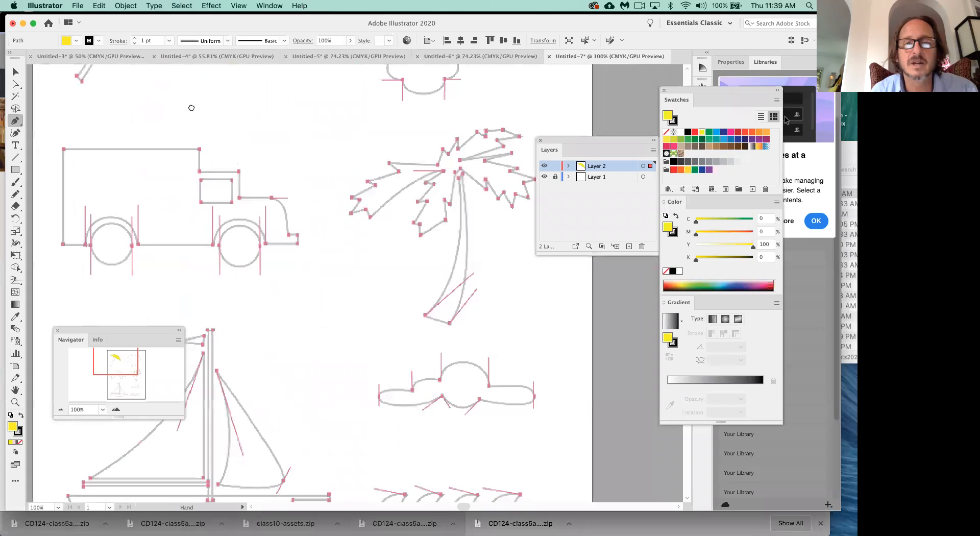
{"action": "scroll", "coordinate": [214, 166], "scroll_direction": "up", "scroll_amount": 7}
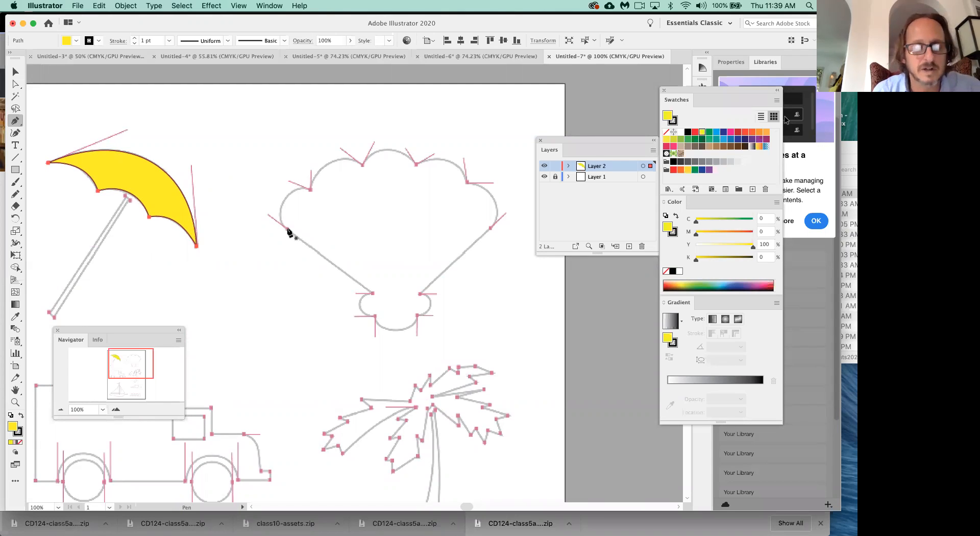
Step: Deselect the canopy and trace the shell's two left scallops, redirecting the handle at each corner to follow the guides
{"action": "left_click", "coordinate": [258, 246], "text": "super"}
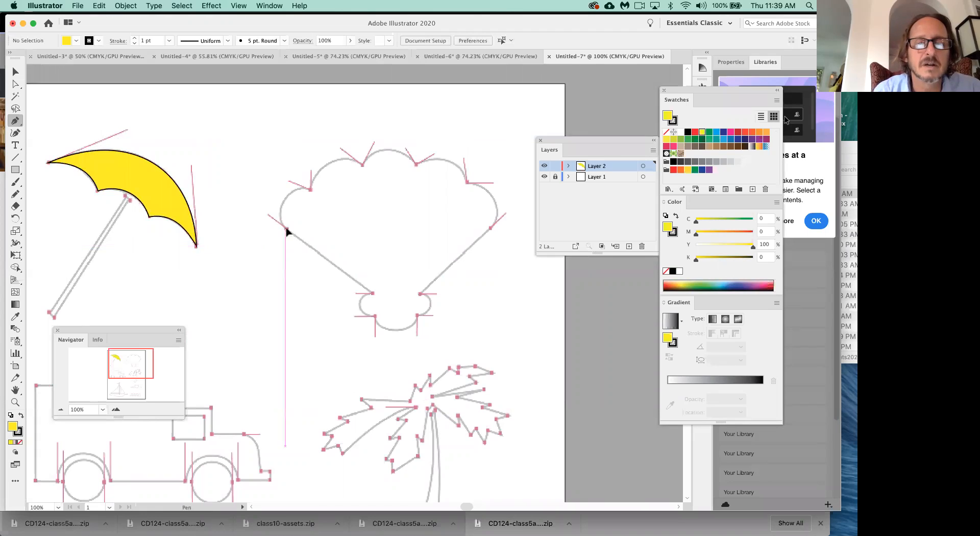
{"action": "left_click_drag", "start_coordinate": [267, 214], "coordinate": [267, 214]}
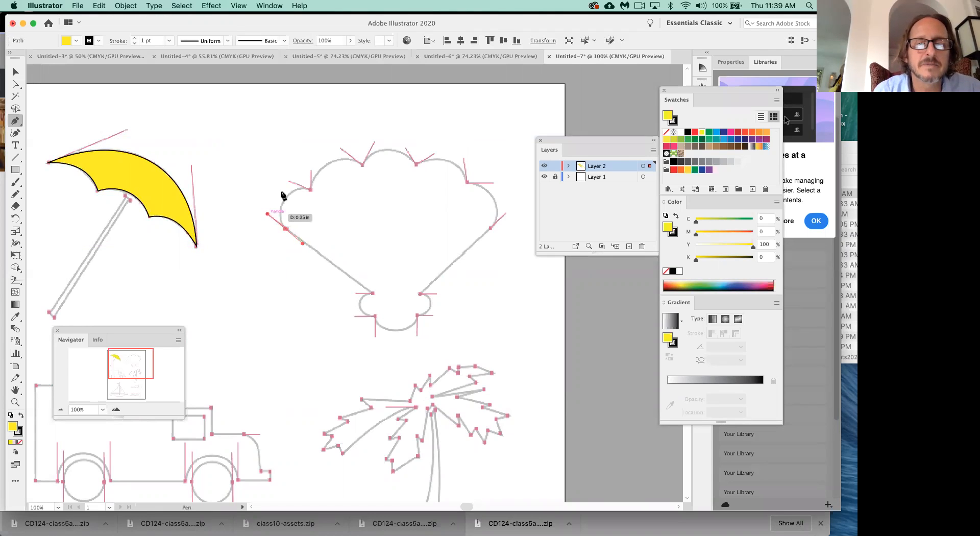
{"action": "left_click_drag", "start_coordinate": [310, 190], "coordinate": [327, 194]}
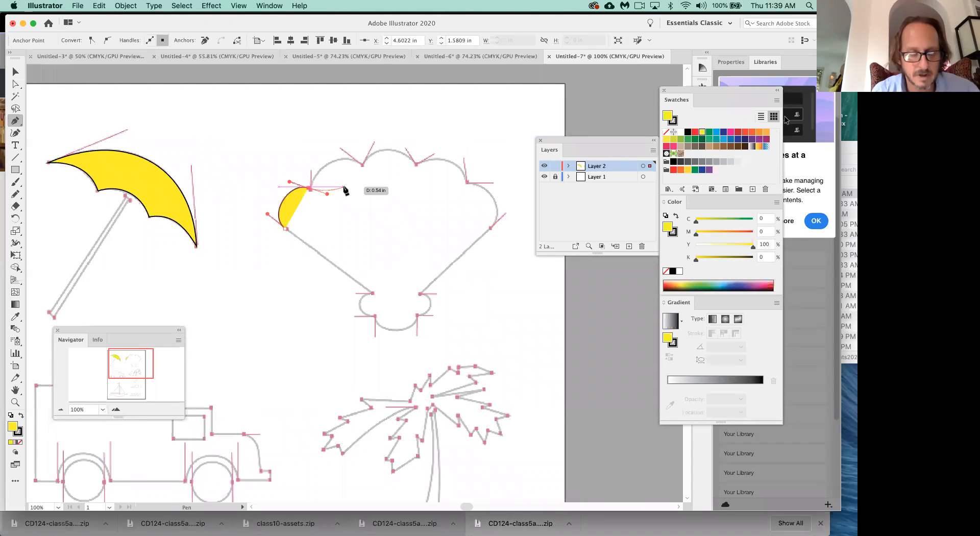
{"action": "left_click_drag", "start_coordinate": [310, 188], "coordinate": [311, 165]}
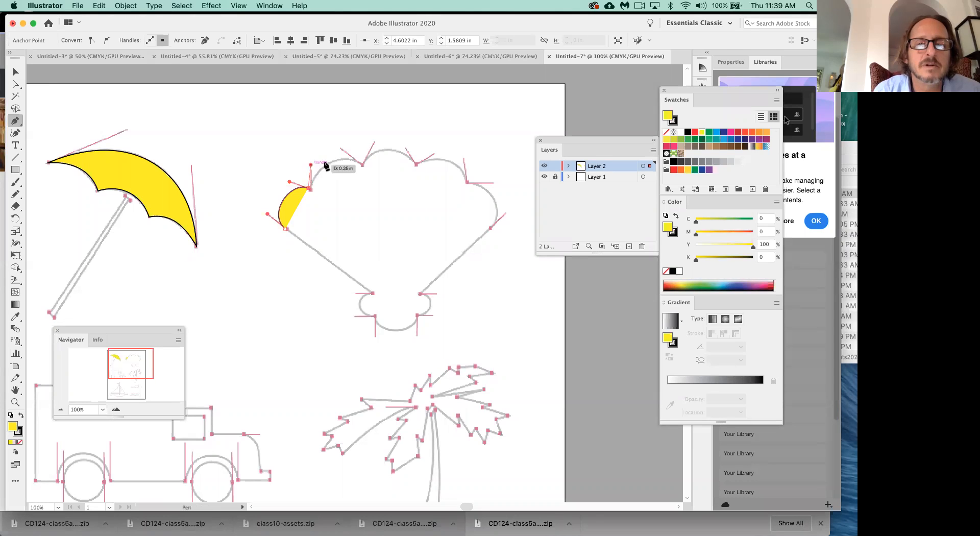
{"action": "left_click_drag", "start_coordinate": [372, 174], "coordinate": [384, 181]}
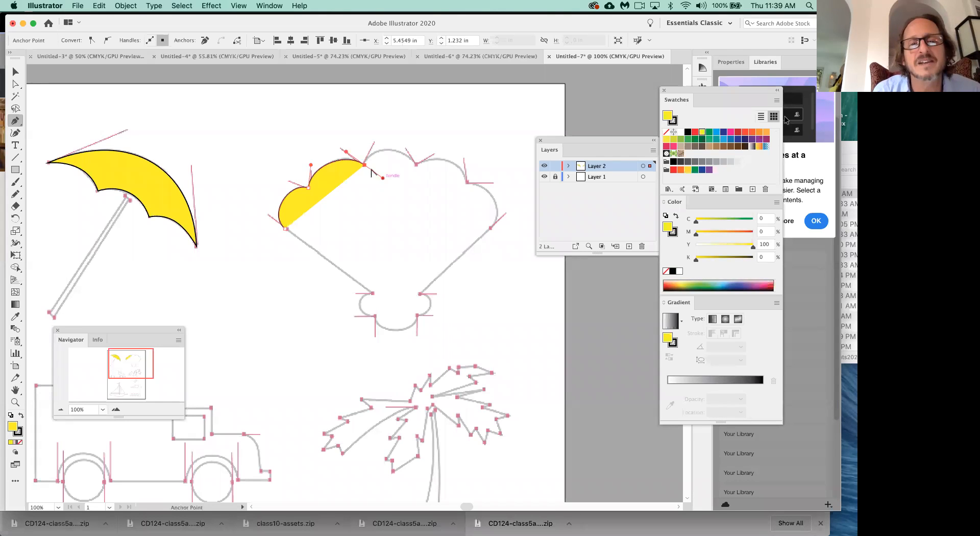
{"action": "left_click_drag", "start_coordinate": [364, 165], "coordinate": [373, 142]}
Step: Continue the shell path over the top middle scallop and the two right scallops down to the right end of the fan
{"action": "left_click", "coordinate": [416, 162]}
{"action": "left_click_drag", "start_coordinate": [416, 170], "coordinate": [424, 180]}
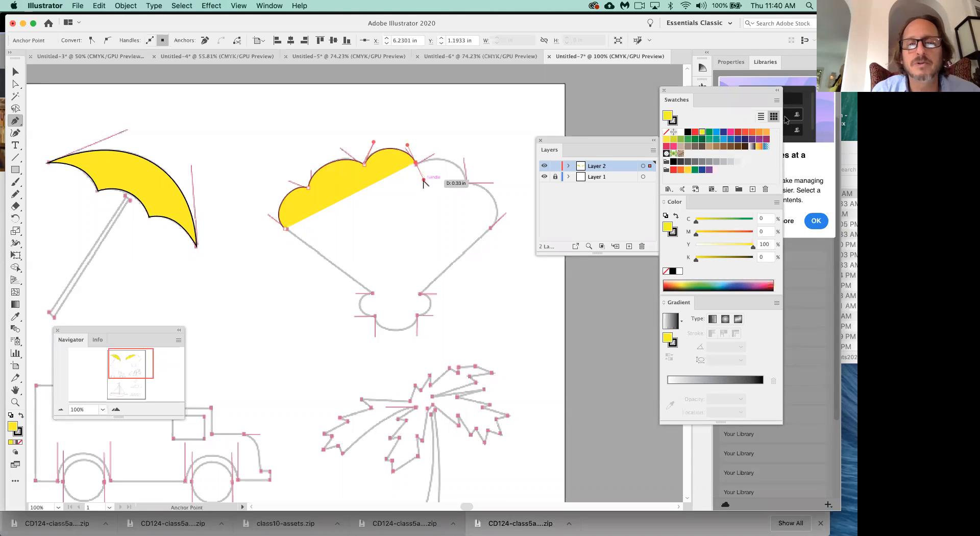
{"action": "left_click_drag", "start_coordinate": [416, 164], "coordinate": [435, 154]}
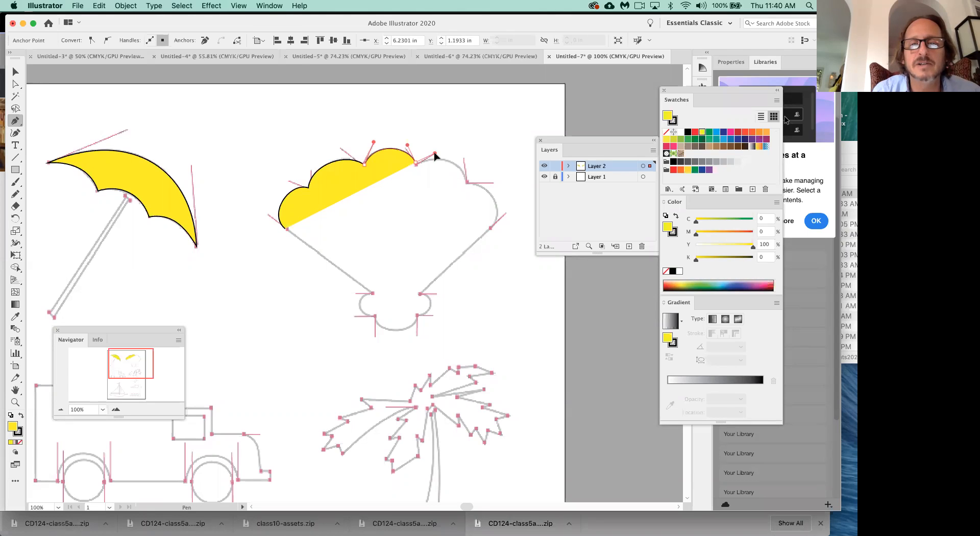
{"action": "left_click_drag", "start_coordinate": [467, 182], "coordinate": [493, 182]}
{"action": "left_click_drag", "start_coordinate": [491, 229], "coordinate": [473, 247]}
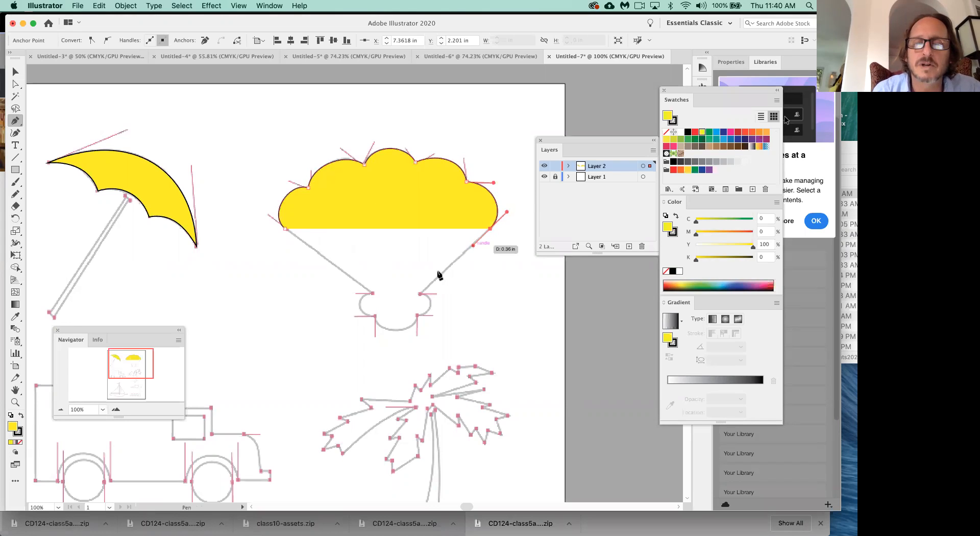
Step: Trace the shell's straight right edge and the small right lobe of its base, turning the end handle straight down
{"action": "left_click", "coordinate": [419, 293]}
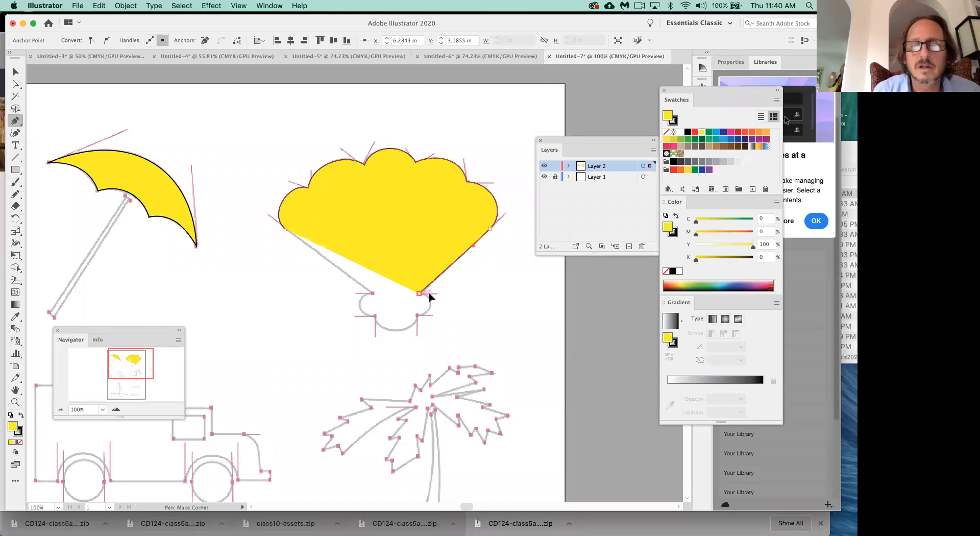
{"action": "left_click", "coordinate": [418, 314]}
{"action": "left_click_drag", "start_coordinate": [405, 318], "coordinate": [400, 315]}
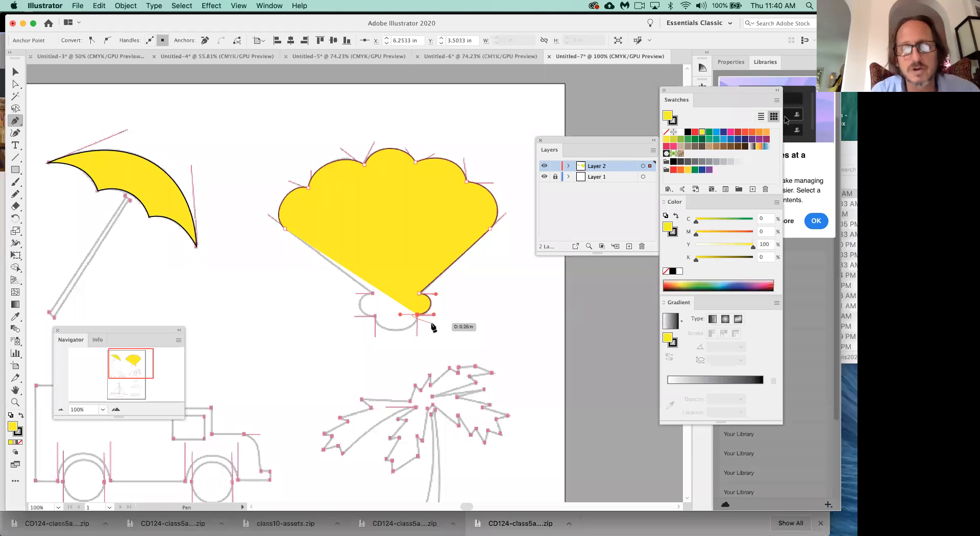
{"action": "left_click_drag", "start_coordinate": [417, 314], "coordinate": [418, 337]}
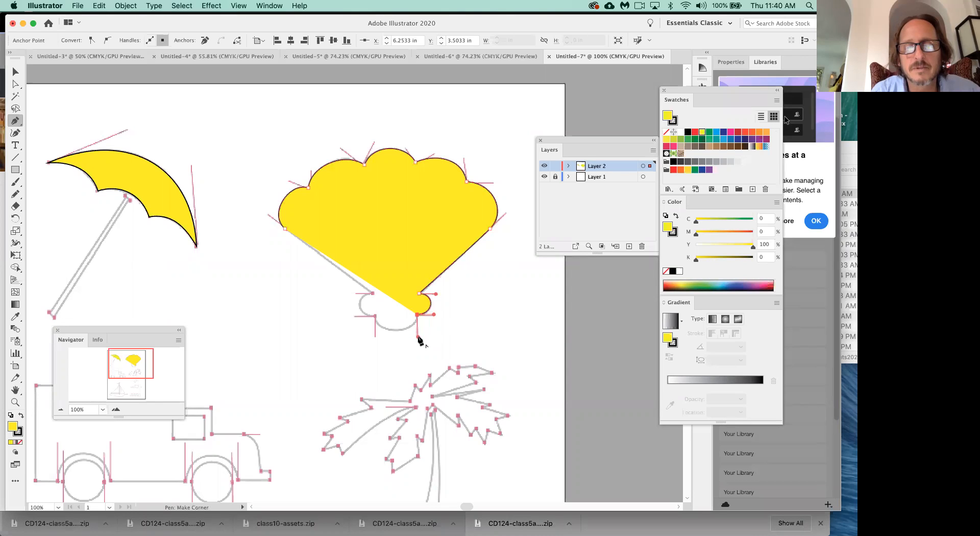
Step: Trace the bottom and left lobes of the shell's base, setting the path's fill to None to reveal the guide
{"action": "left_click", "coordinate": [375, 317]}
{"action": "mouse_move", "coordinate": [375, 308]}
{"action": "left_mouse_down"}
{"action": "mouse_move", "coordinate": [375, 298]}
{"action": "mouse_move", "coordinate": [376, 317]}
{"action": "mouse_move", "coordinate": [354, 319]}
{"action": "left_mouse_up"}
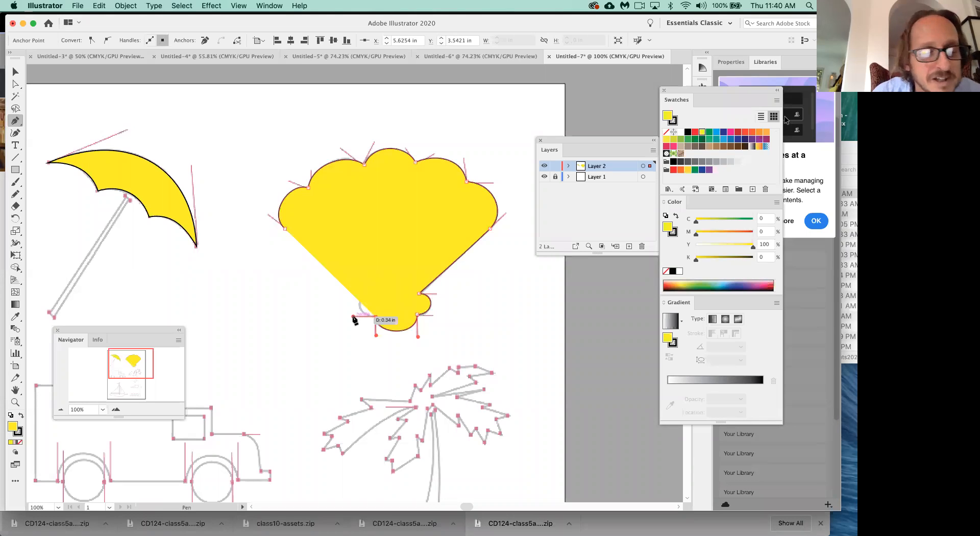
{"action": "left_click_drag", "start_coordinate": [354, 319], "coordinate": [354, 319]}
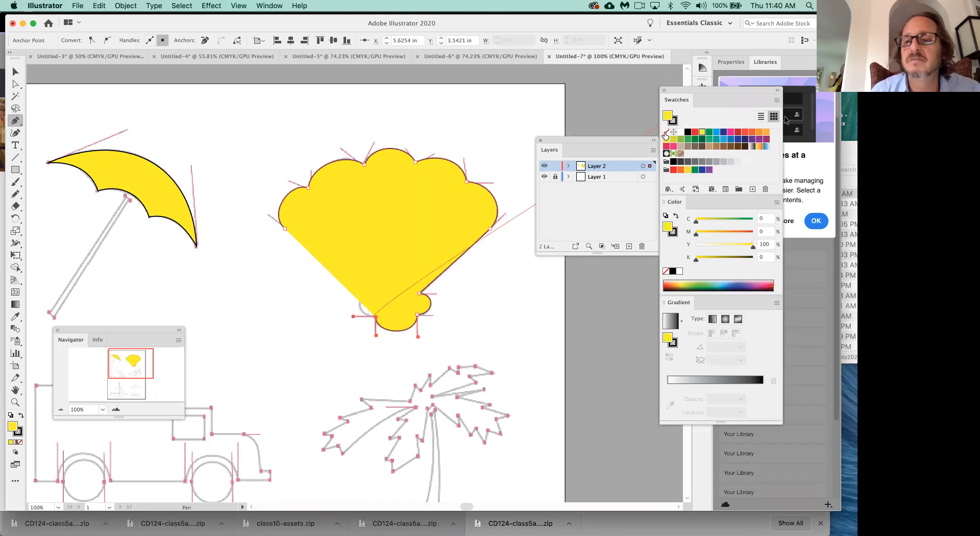
{"action": "left_click", "coordinate": [666, 133]}
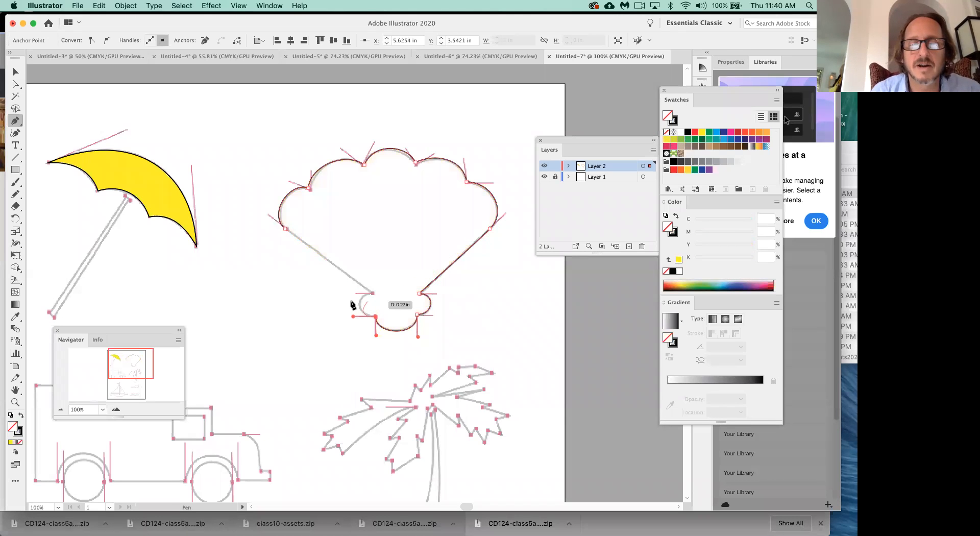
{"action": "left_click_drag", "start_coordinate": [372, 293], "coordinate": [389, 294]}
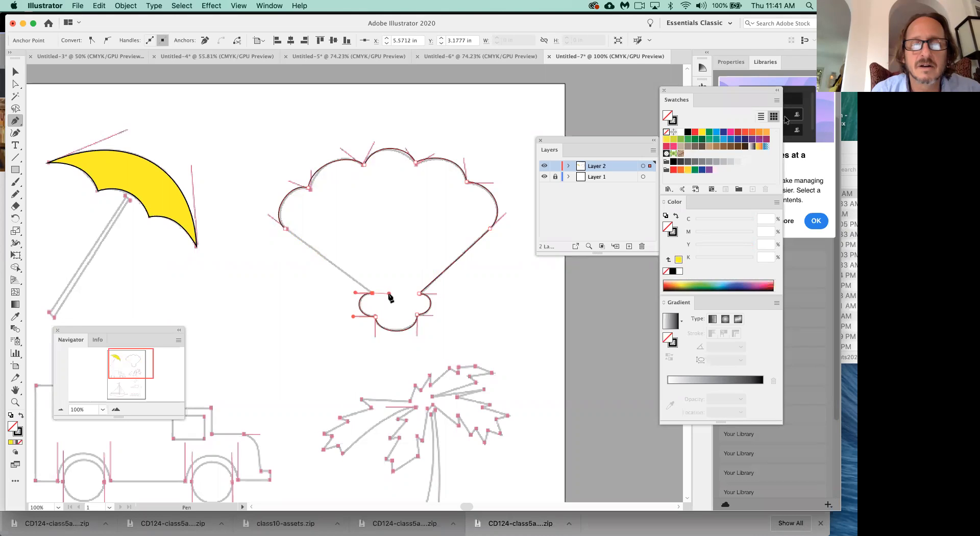
Step: Close the shell path with its straight left edge, fill the shape with the CMYK red swatch and deselect it
{"action": "mouse_move", "coordinate": [372, 293]}
{"action": "left_mouse_down"}
{"action": "mouse_move", "coordinate": [372, 274]}
{"action": "mouse_move", "coordinate": [358, 282]}
{"action": "left_mouse_up"}
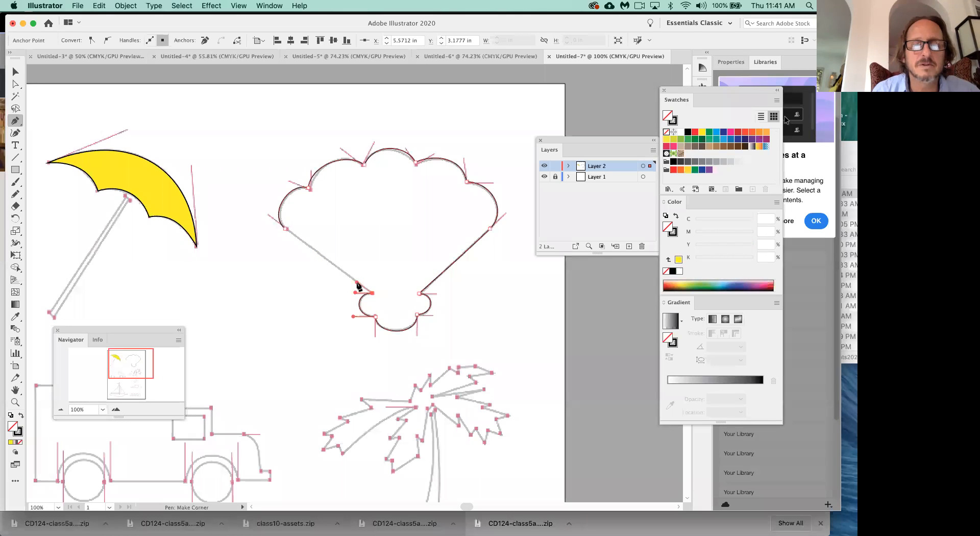
{"action": "left_click", "coordinate": [285, 229]}
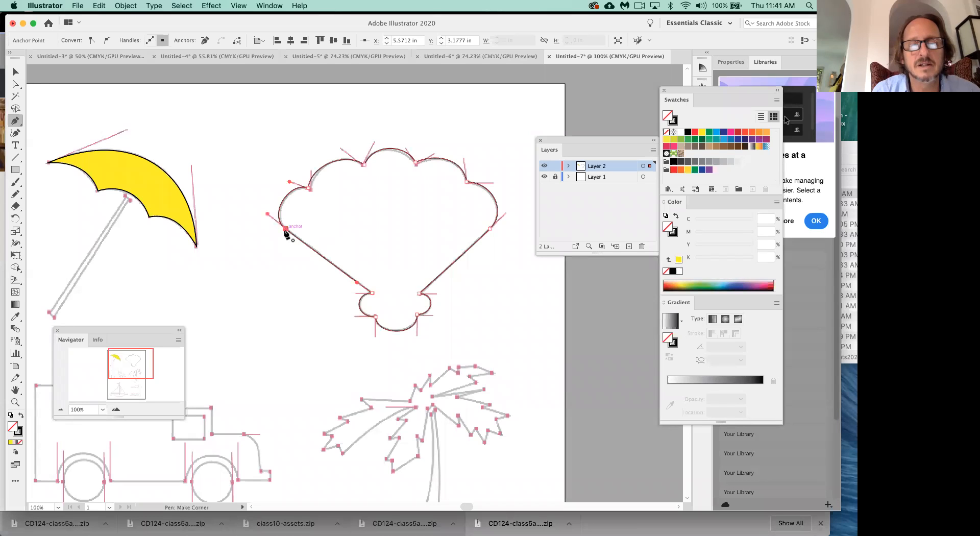
{"action": "left_click", "coordinate": [695, 132]}
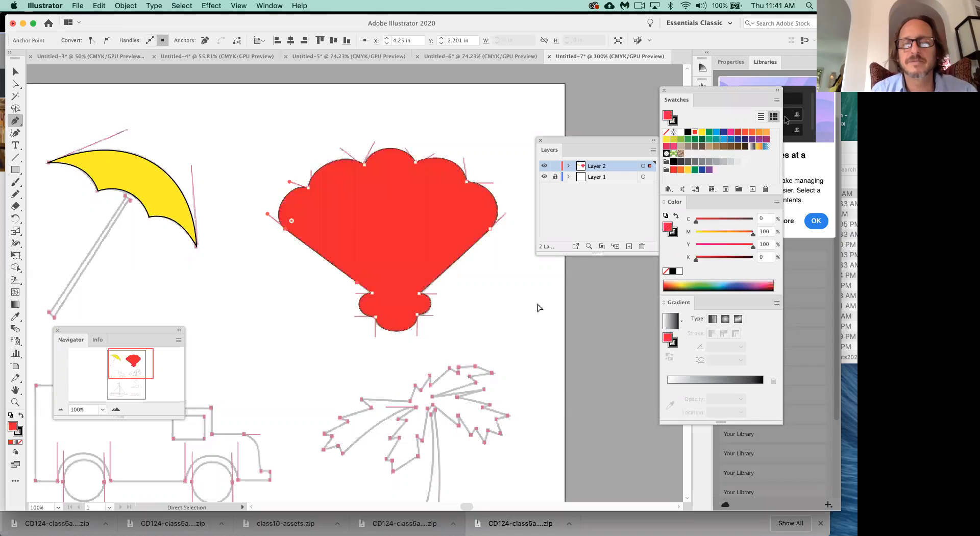
{"action": "left_click", "coordinate": [521, 313], "text": "super"}
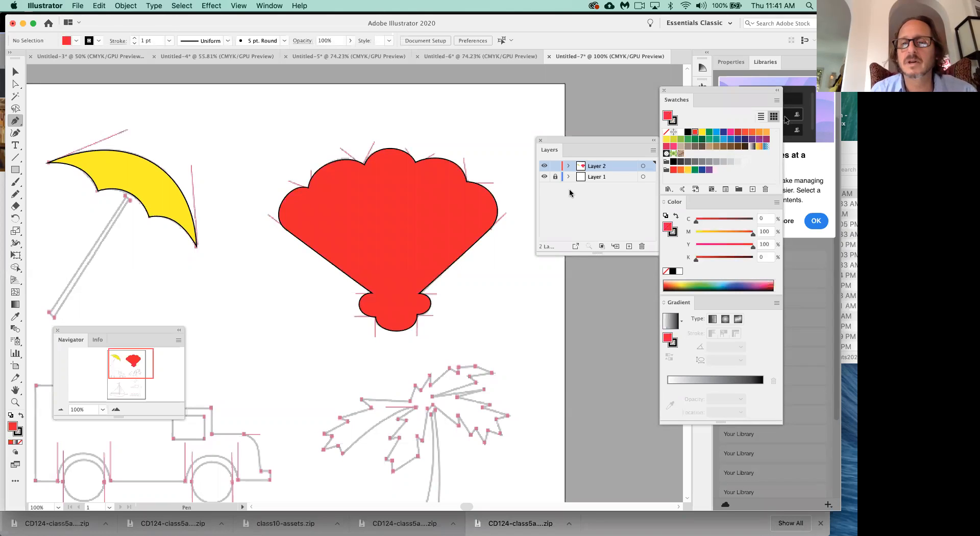
Step: Hide the locked Layer 1 template to view only the traced canopy and shell
{"action": "left_click", "coordinate": [543, 178]}
{"action": "left_click_drag", "start_coordinate": [324, 328], "coordinate": [372, 349]}
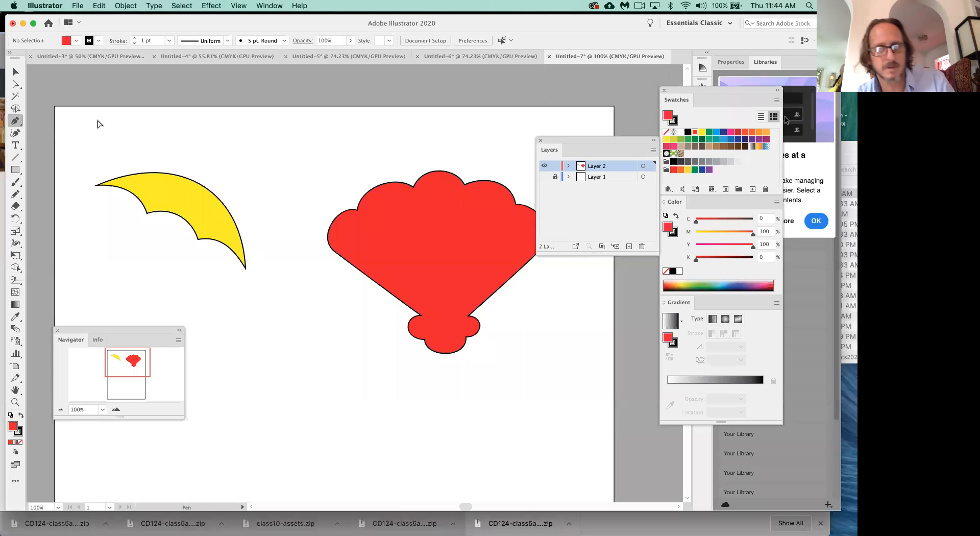
Step: Switch to Chrome and load iraworks.com/fit/ in a new tab
{"action": "key", "text": "super+Tab"}
{"action": "key", "text": "super+Tab"}
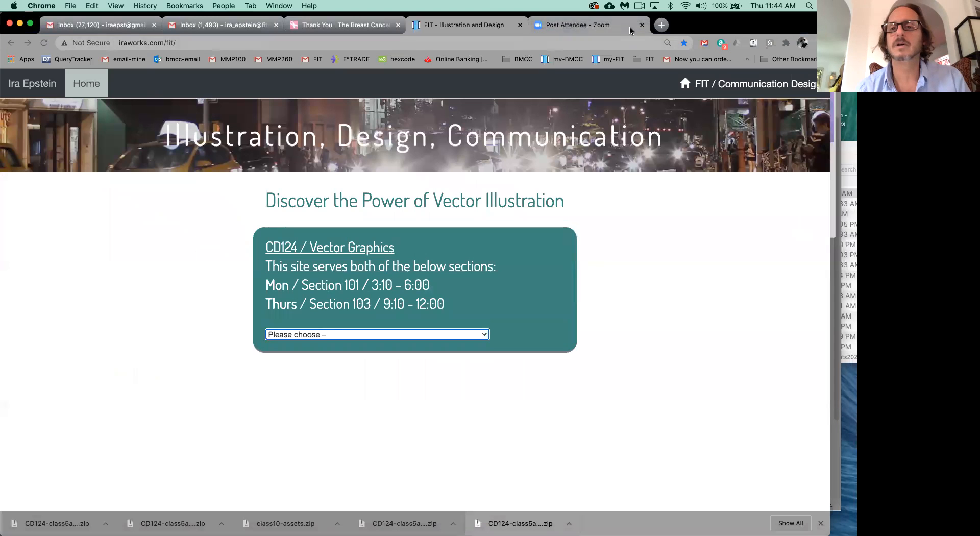
{"action": "left_click", "coordinate": [661, 25]}
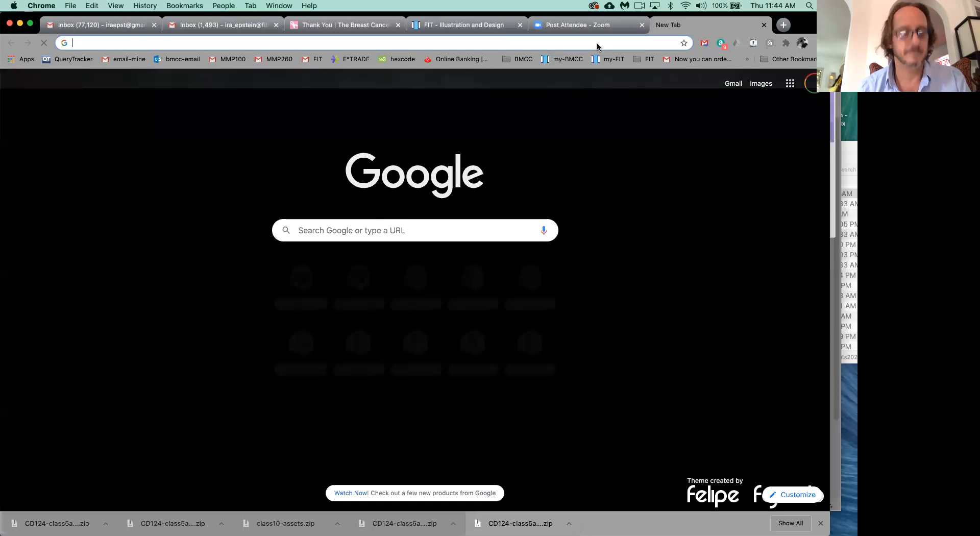
{"action": "left_click", "coordinate": [597, 45]}
{"action": "type", "text": "ira"}
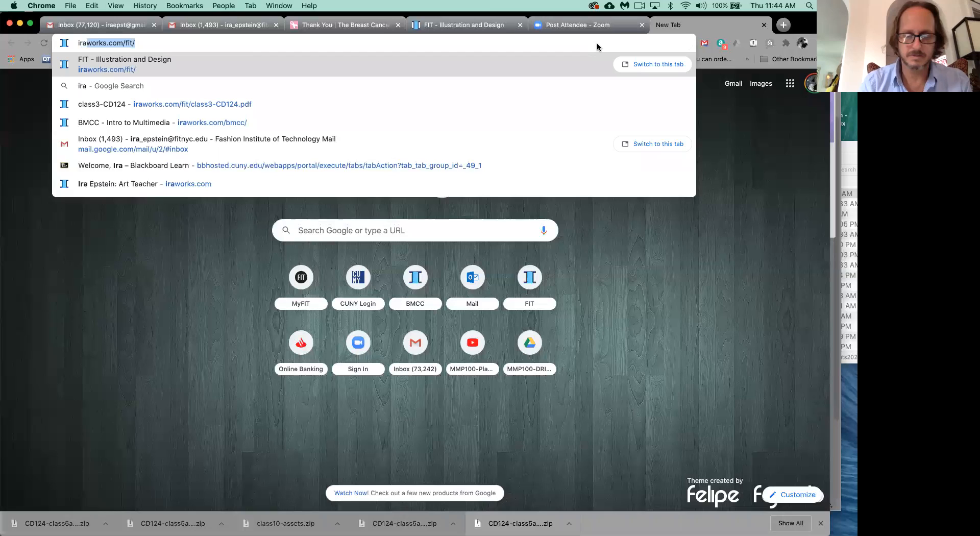
{"action": "type", "text": "works.com"}
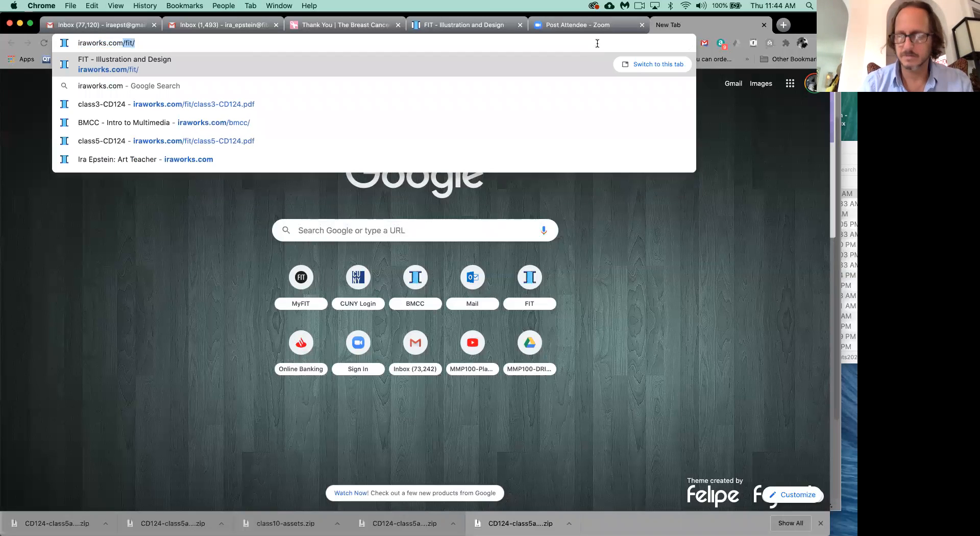
{"action": "key", "text": "Return"}
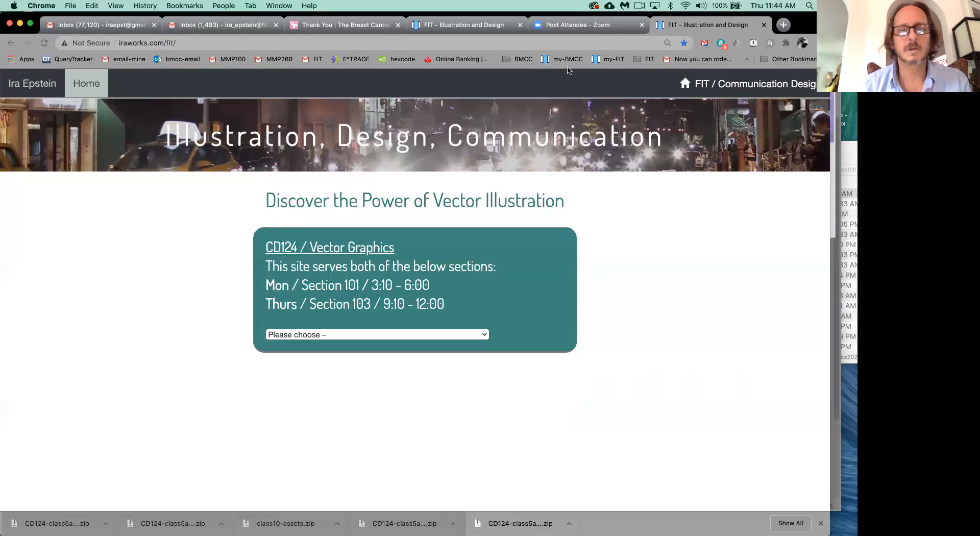
{"action": "double_click", "coordinate": [242, 42]}
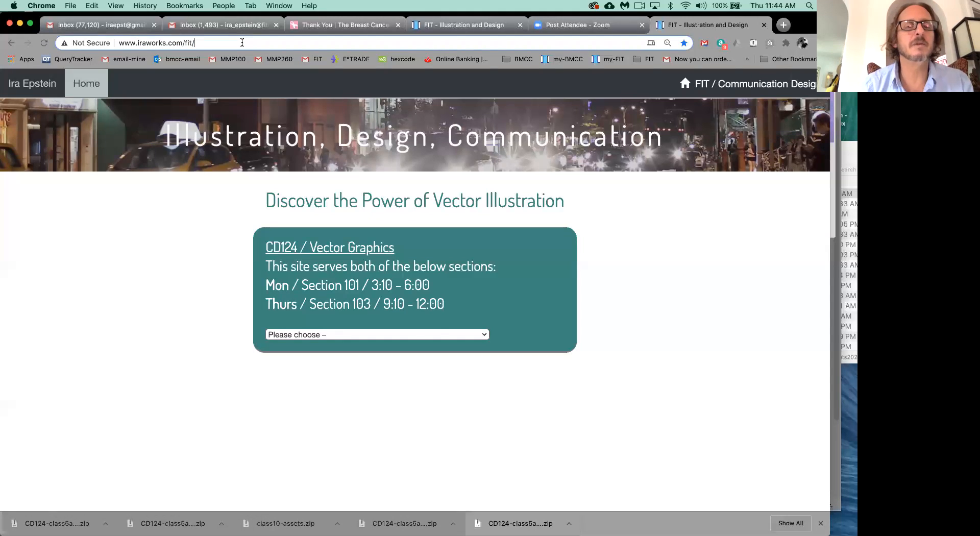
{"action": "key", "text": "BackSpace"}
{"action": "key", "text": "BackSpace"}
{"action": "key", "text": "BackSpace"}
{"action": "key", "text": "BackSpace"}
{"action": "key", "text": "Return"}
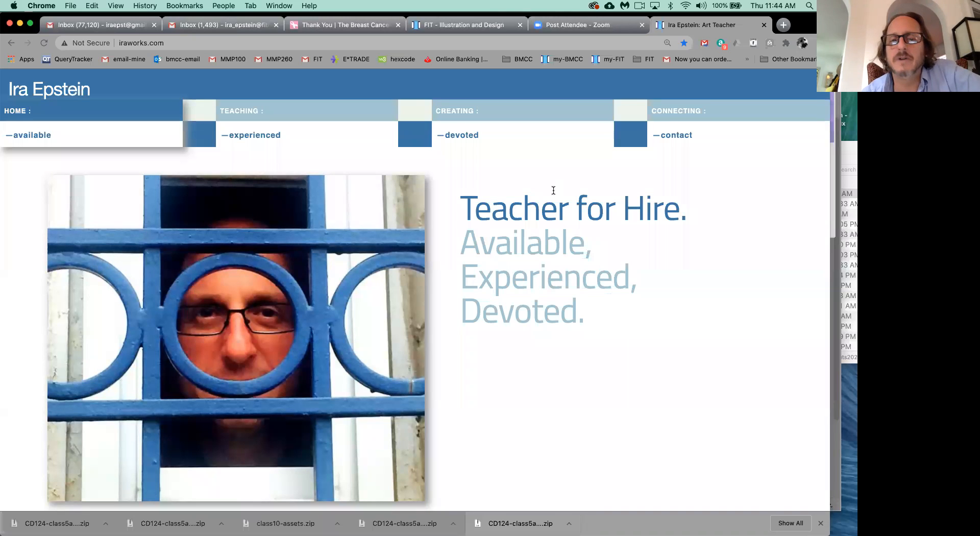
{"action": "left_click", "coordinate": [456, 113]}
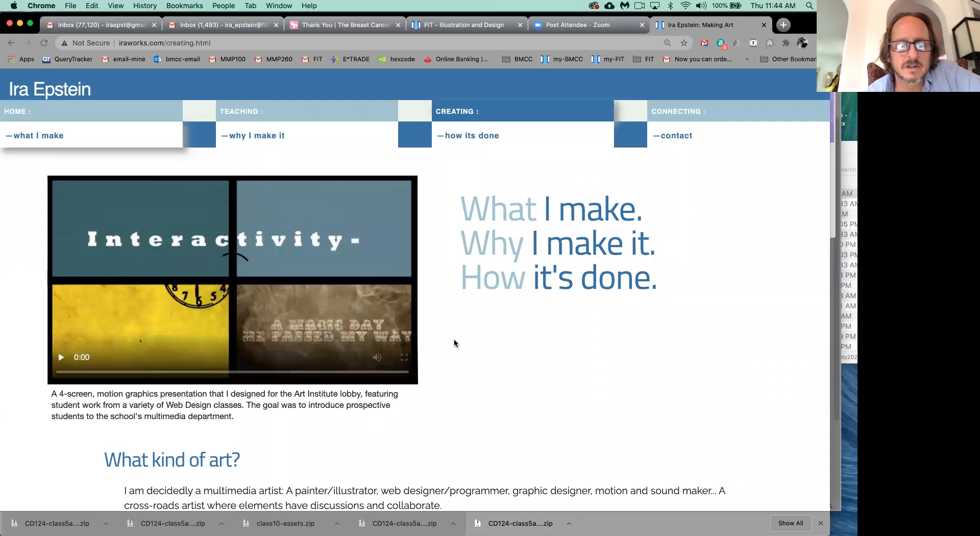
Step: Launch the art gallery from the Smoking Rhinos image, page through to the Art Institute of NYC site design, and close the viewer
{"action": "scroll", "coordinate": [454, 338], "scroll_direction": "down", "scroll_amount": 3}
{"action": "scroll", "coordinate": [454, 342], "scroll_direction": "down", "scroll_amount": 2}
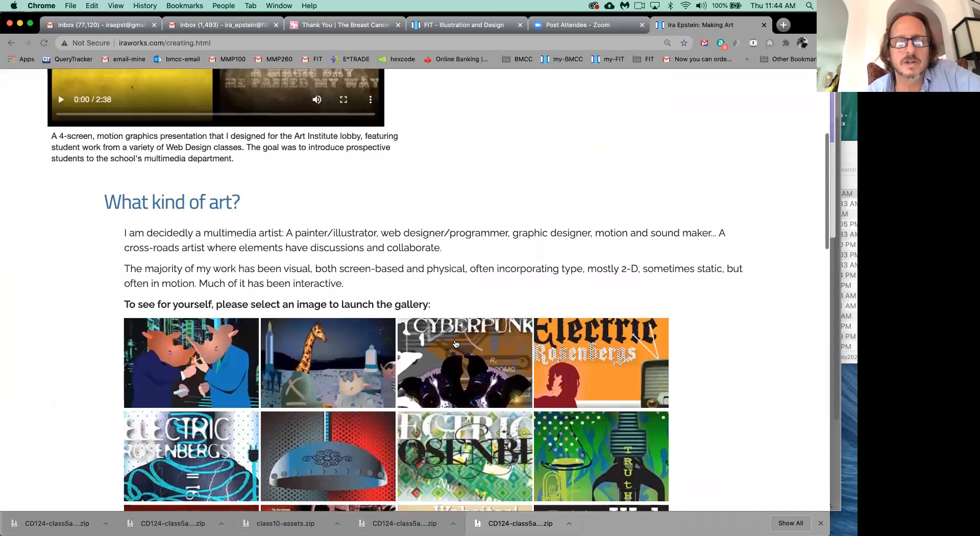
{"action": "scroll", "coordinate": [455, 344], "scroll_direction": "down", "scroll_amount": 2}
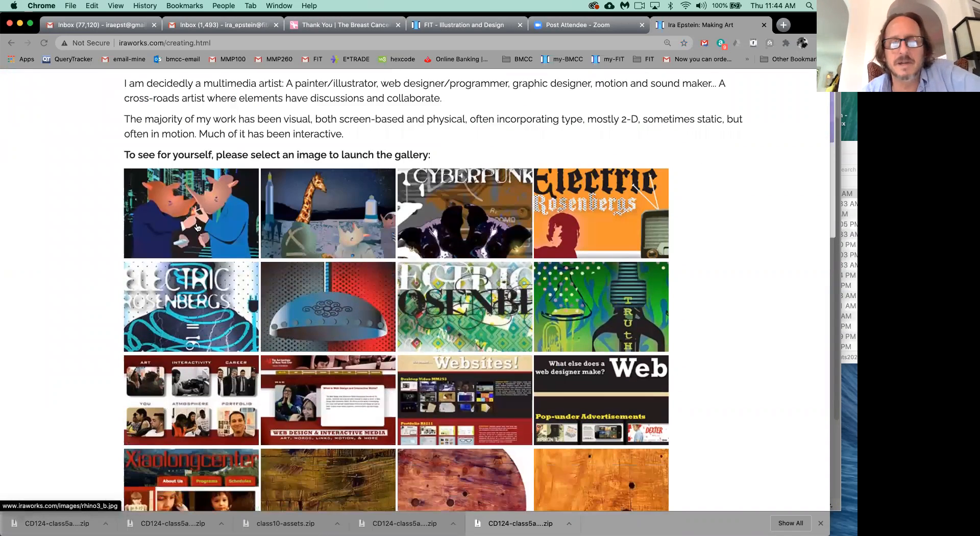
{"action": "left_click", "coordinate": [198, 226]}
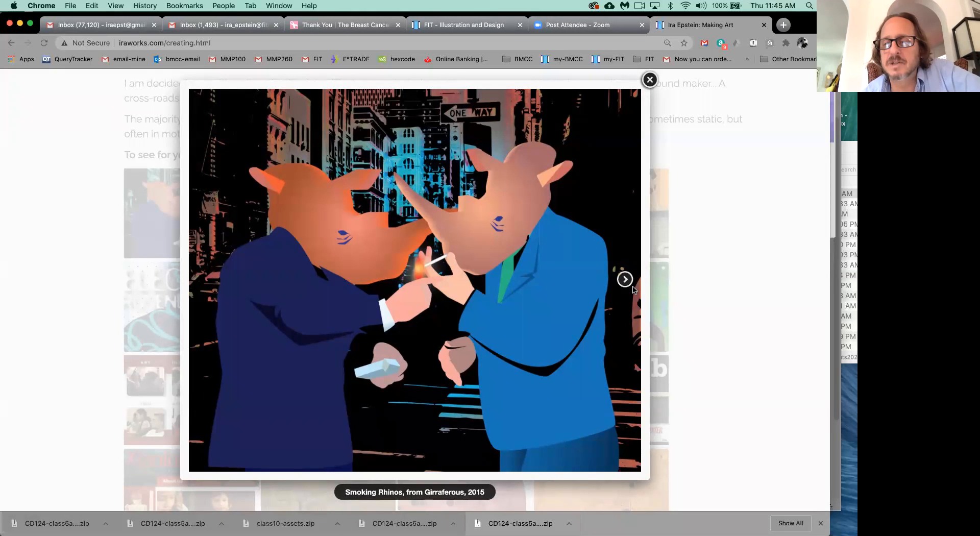
{"action": "left_click", "coordinate": [631, 286]}
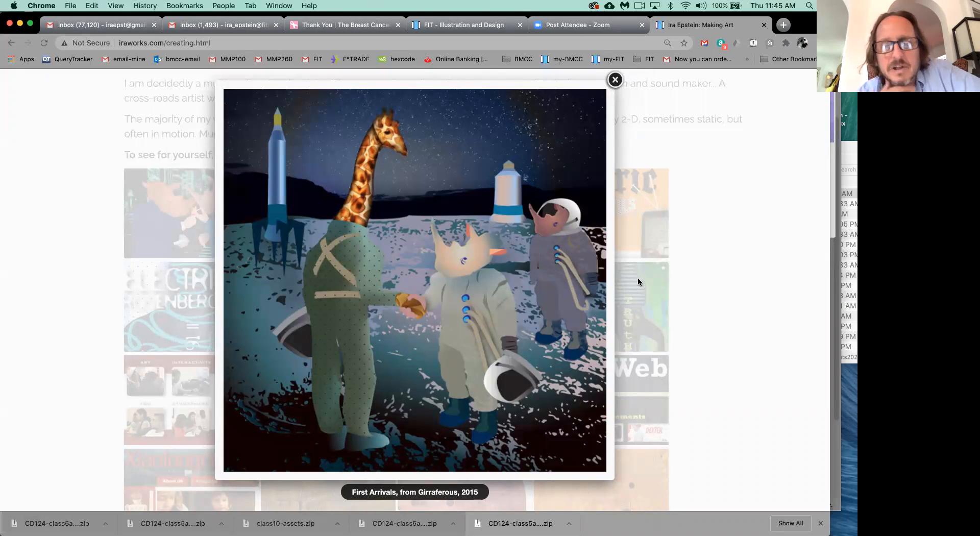
{"action": "mouse_move", "coordinate": [600, 278]}
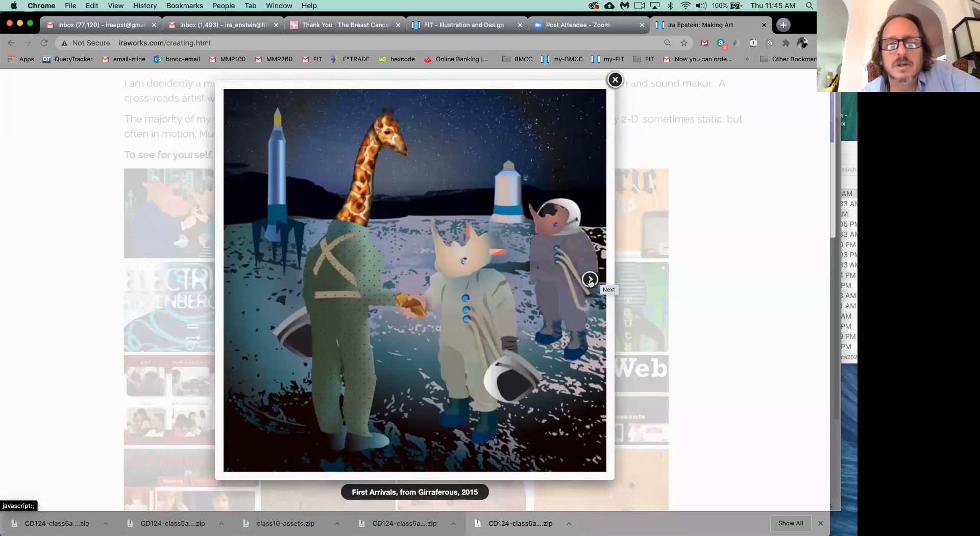
{"action": "left_click", "coordinate": [589, 279]}
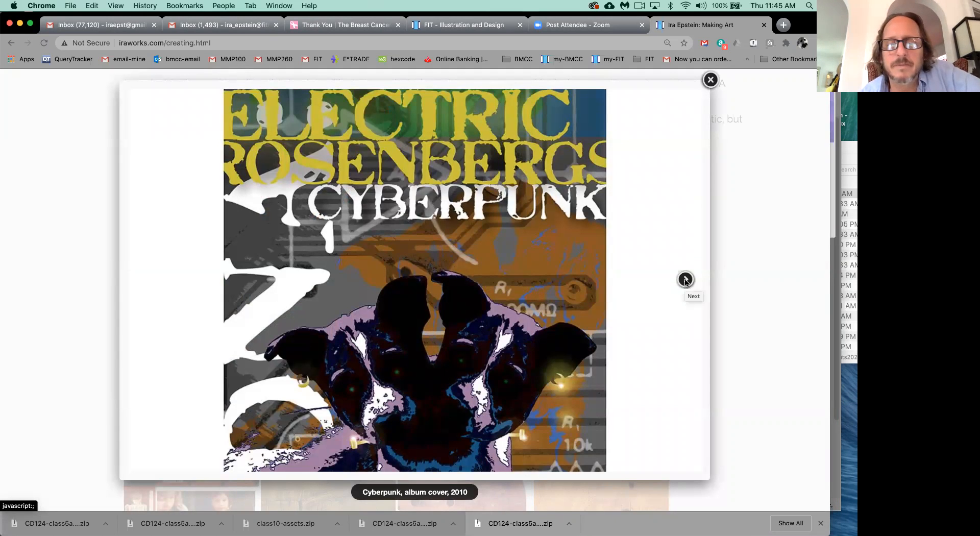
{"action": "left_click", "coordinate": [685, 281]}
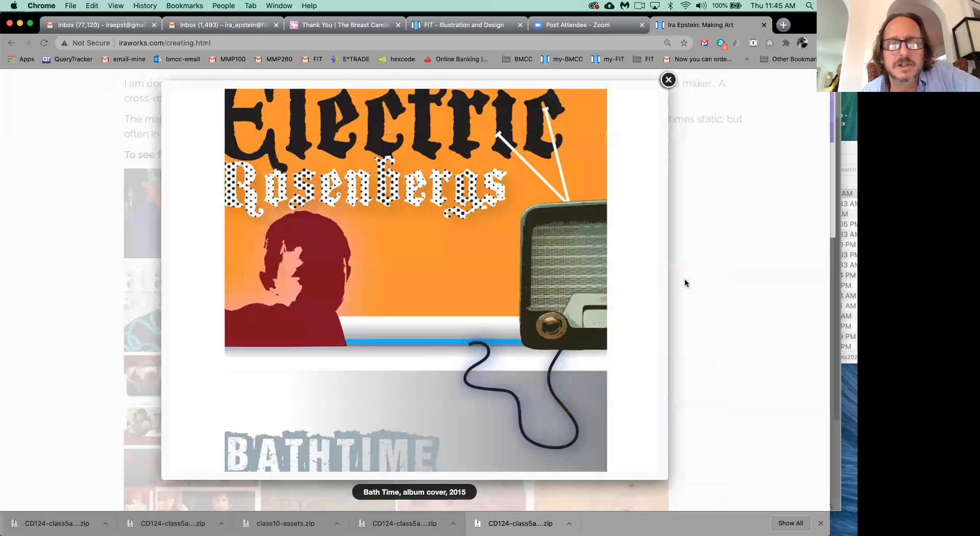
{"action": "left_click", "coordinate": [644, 280]}
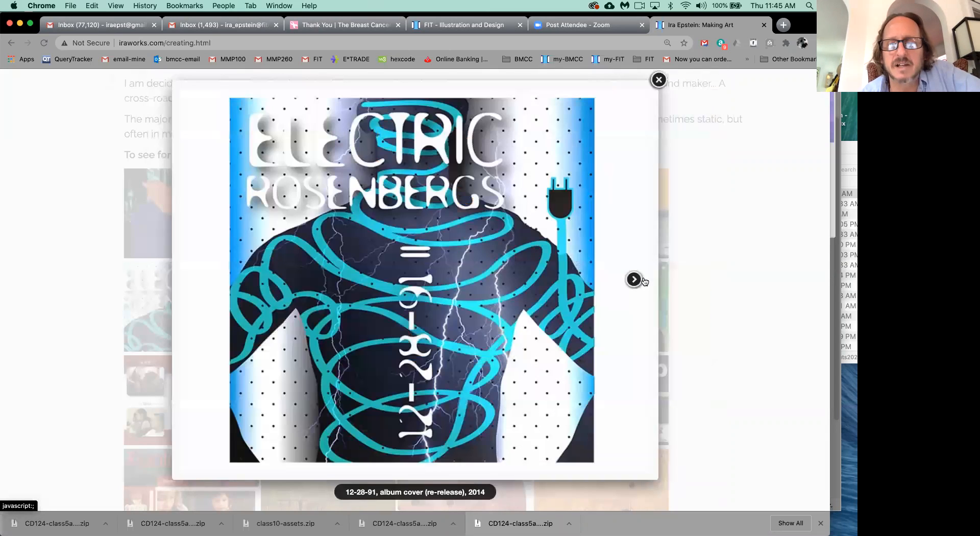
{"action": "left_click", "coordinate": [635, 279]}
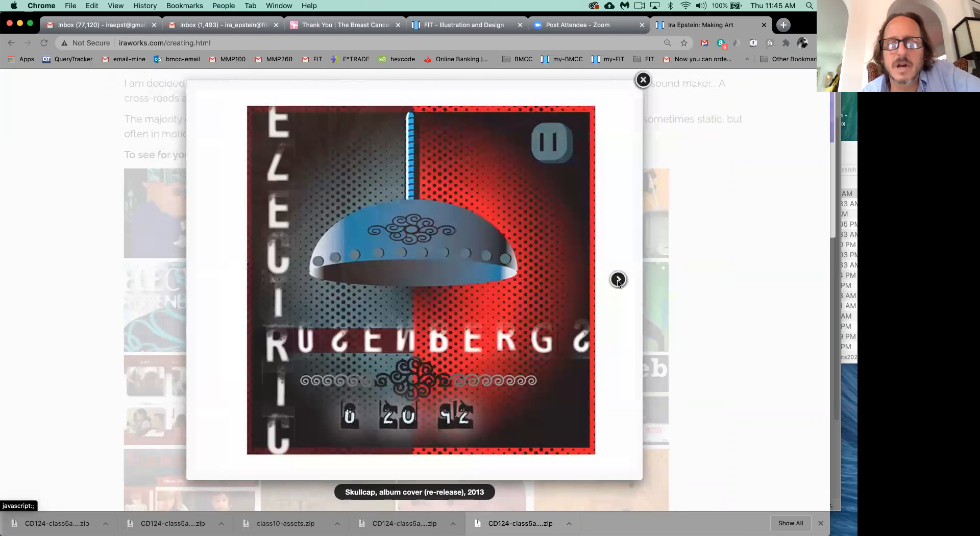
{"action": "left_click", "coordinate": [619, 284]}
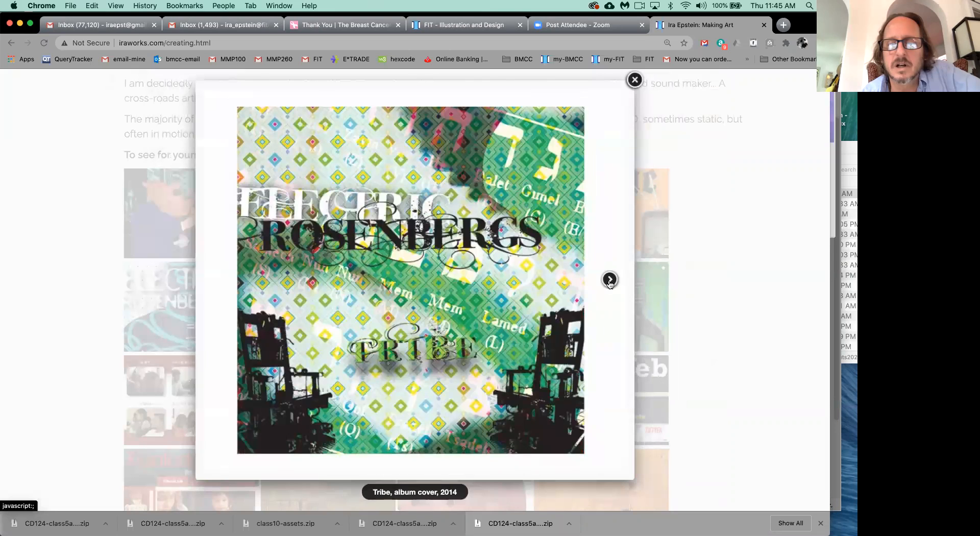
{"action": "left_click", "coordinate": [609, 280]}
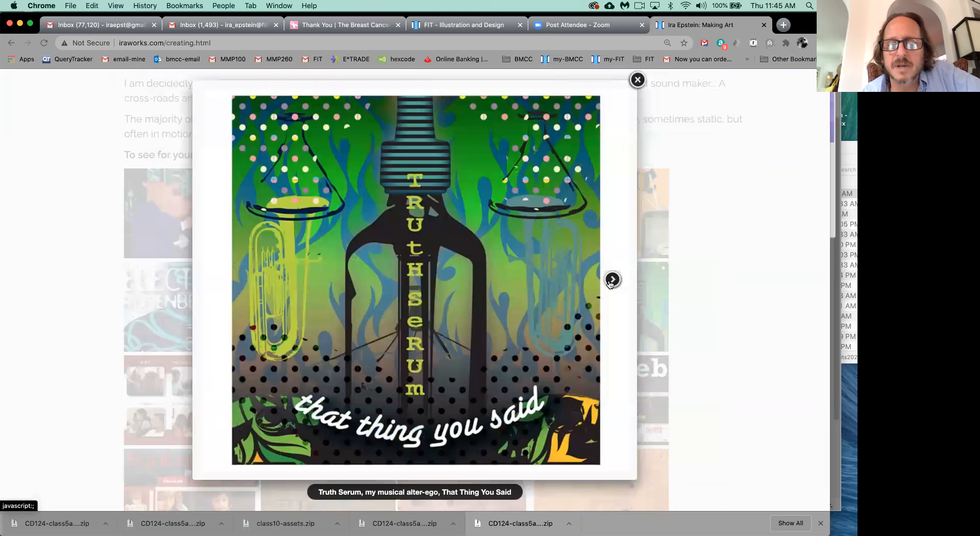
{"action": "left_click", "coordinate": [612, 280]}
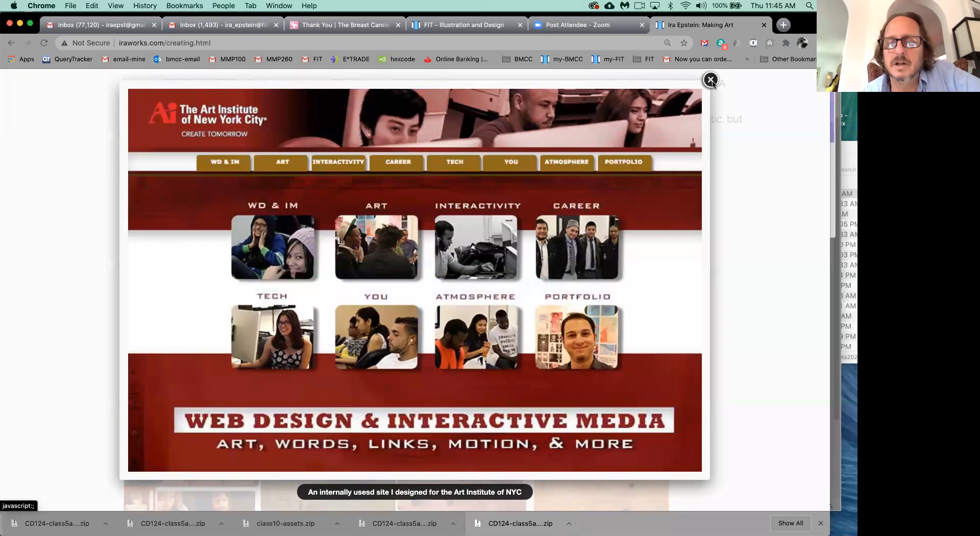
{"action": "left_click", "coordinate": [711, 81]}
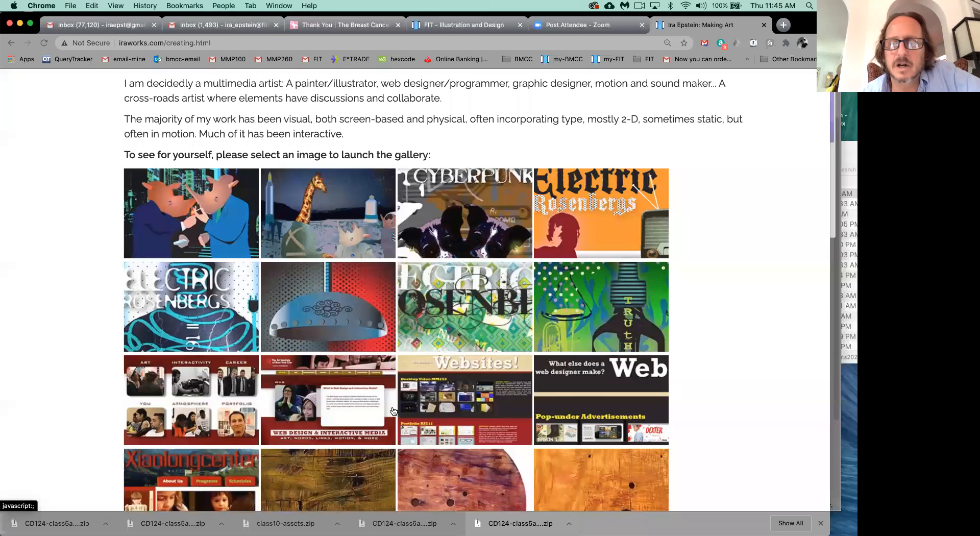
Step: View the two abstract Word Space Series pieces and the round Artery painting enlarged, closing each one
{"action": "scroll", "coordinate": [404, 406], "scroll_direction": "down", "scroll_amount": 3}
{"action": "scroll", "coordinate": [577, 350], "scroll_direction": "down", "scroll_amount": 5}
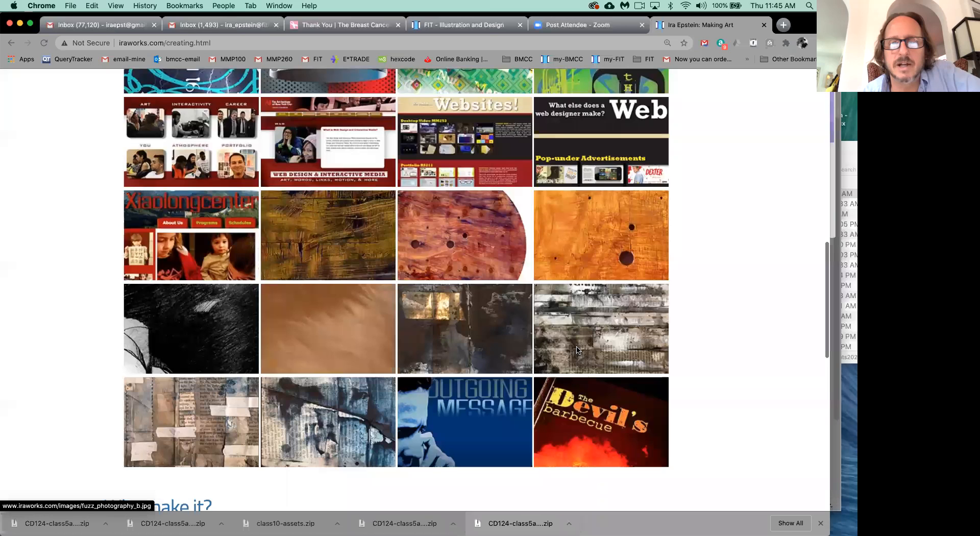
{"action": "left_click", "coordinate": [578, 350]}
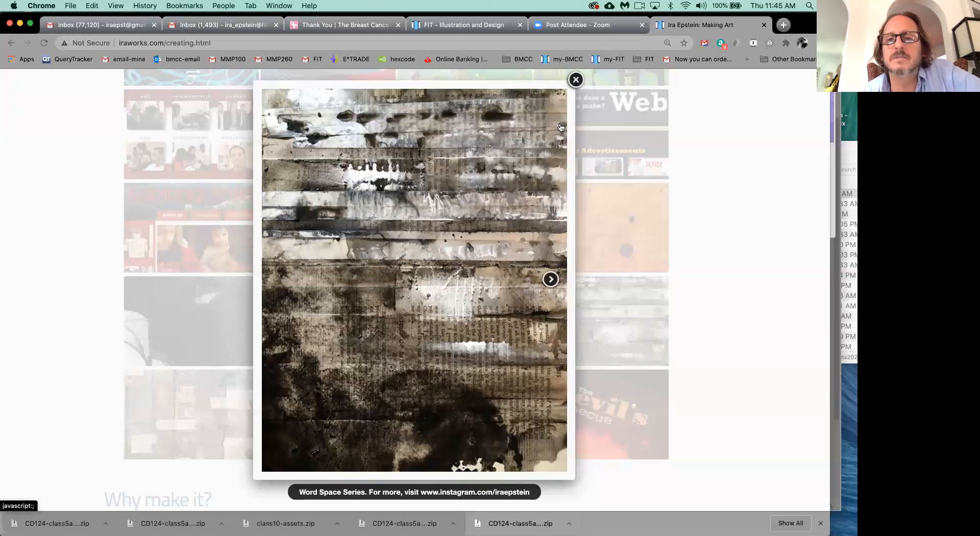
{"action": "left_click", "coordinate": [577, 80]}
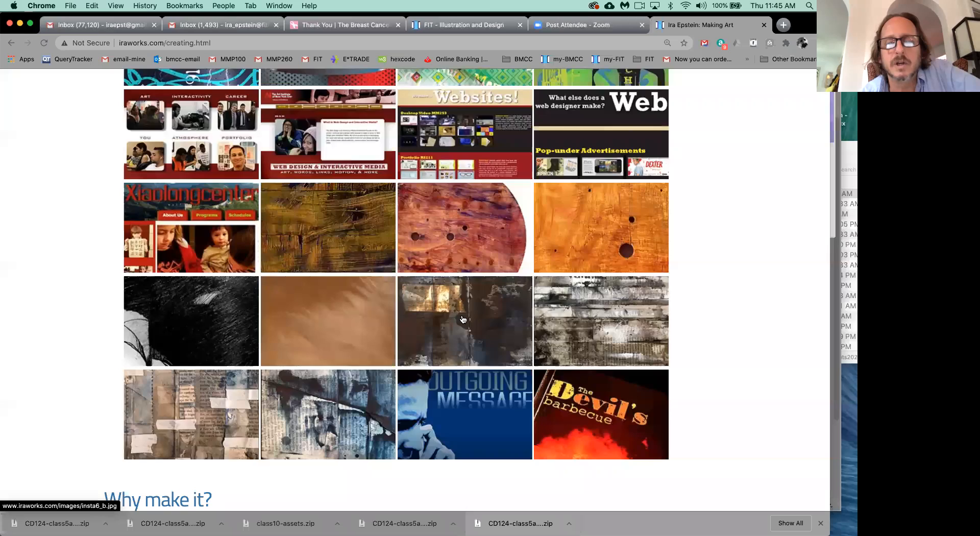
{"action": "left_click", "coordinate": [461, 315]}
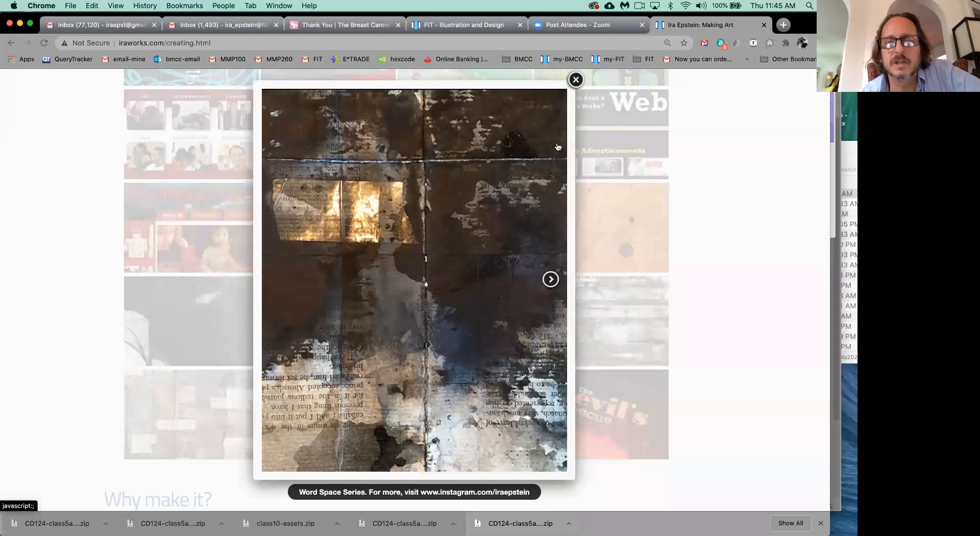
{"action": "left_click", "coordinate": [576, 79]}
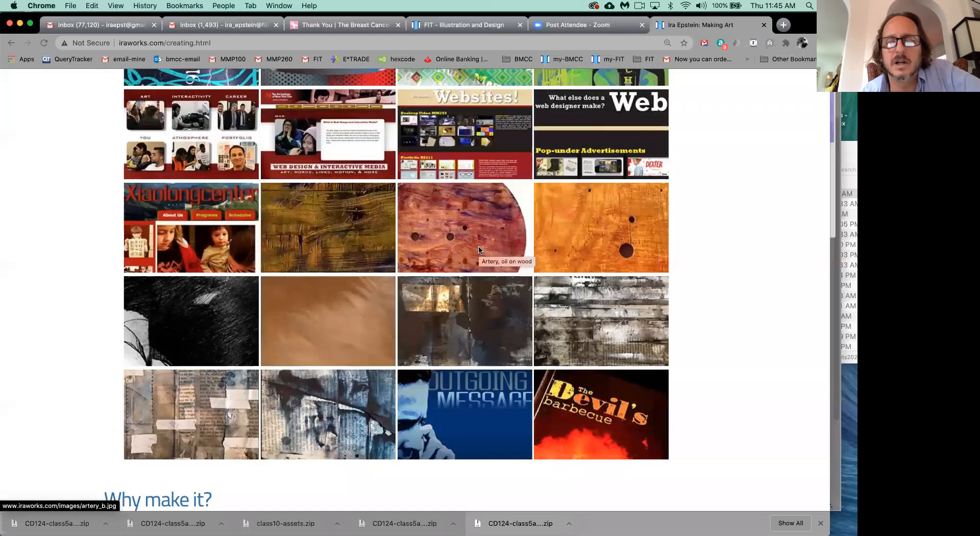
{"action": "left_click", "coordinate": [479, 250]}
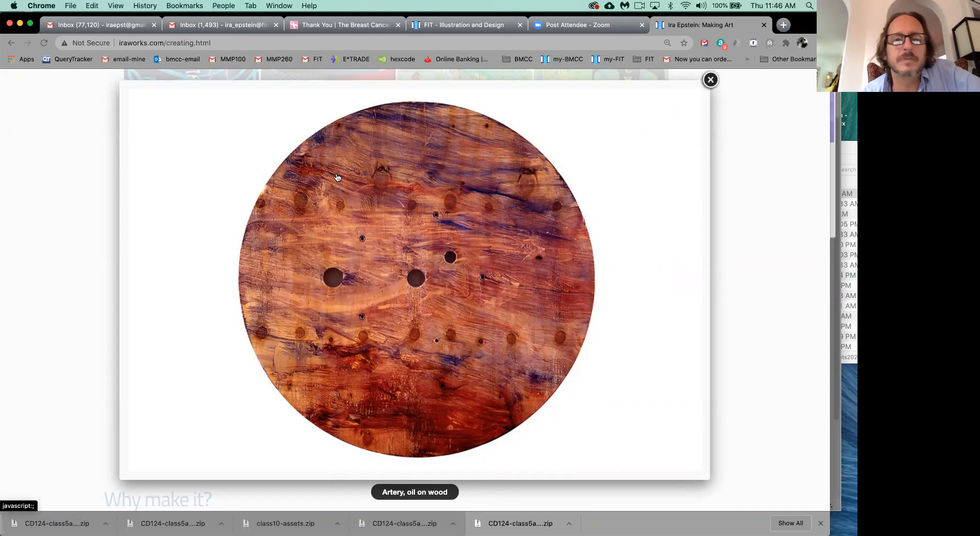
{"action": "key", "text": "Escape"}
Step: Open the Sec:103 - Class 5 - 10/1 notes from the FIT course page and read the Project 2 deadlines on page 2
{"action": "left_click", "coordinate": [447, 30]}
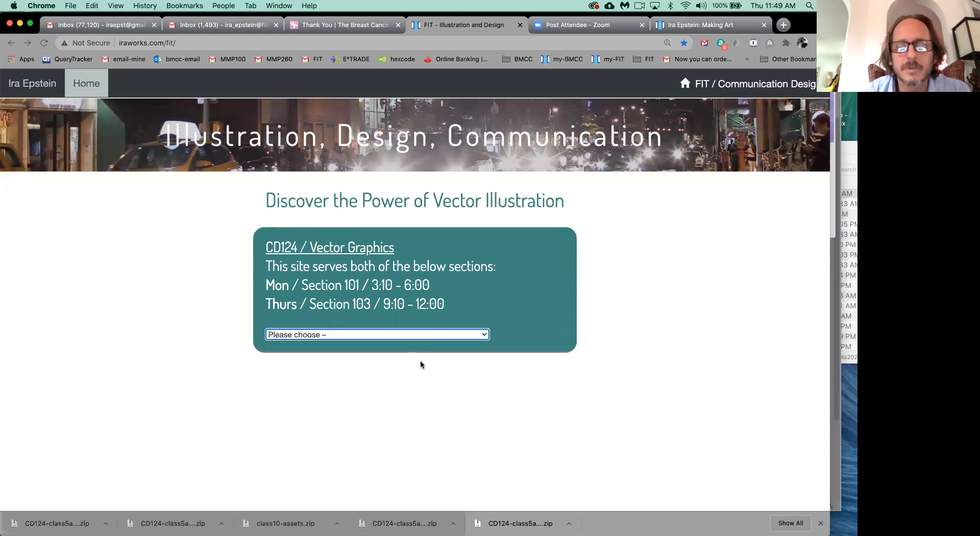
{"action": "left_click", "coordinate": [420, 335]}
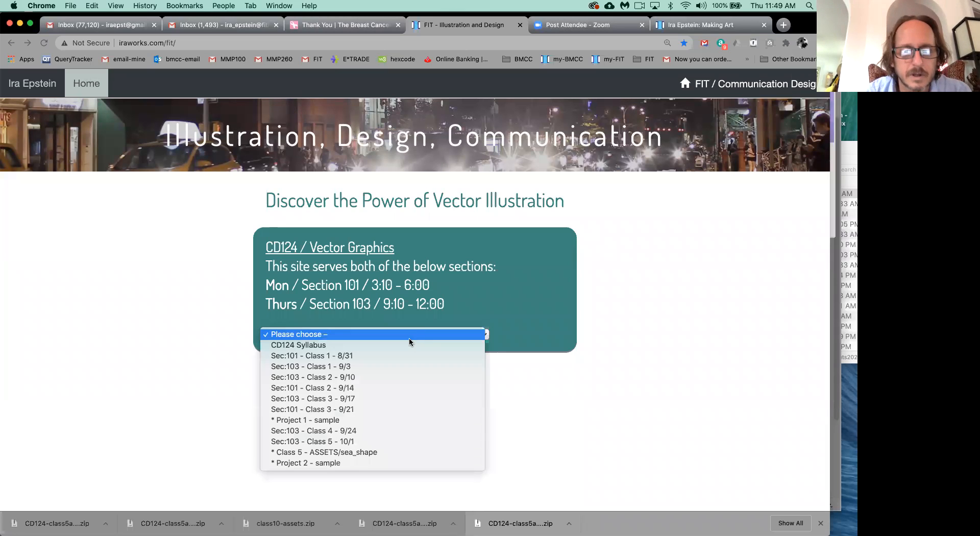
{"action": "left_click", "coordinate": [368, 442]}
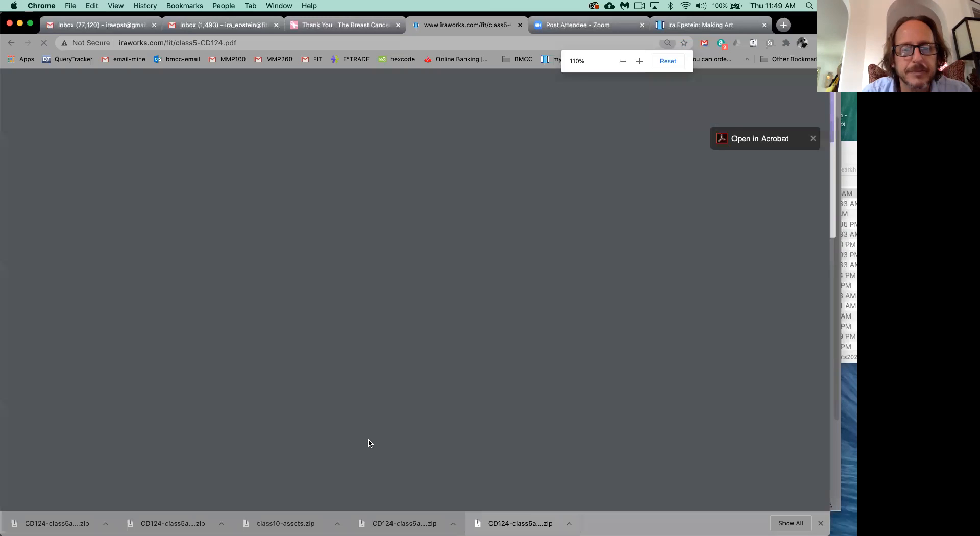
{"action": "scroll", "coordinate": [369, 443], "scroll_direction": "down", "scroll_amount": 10}
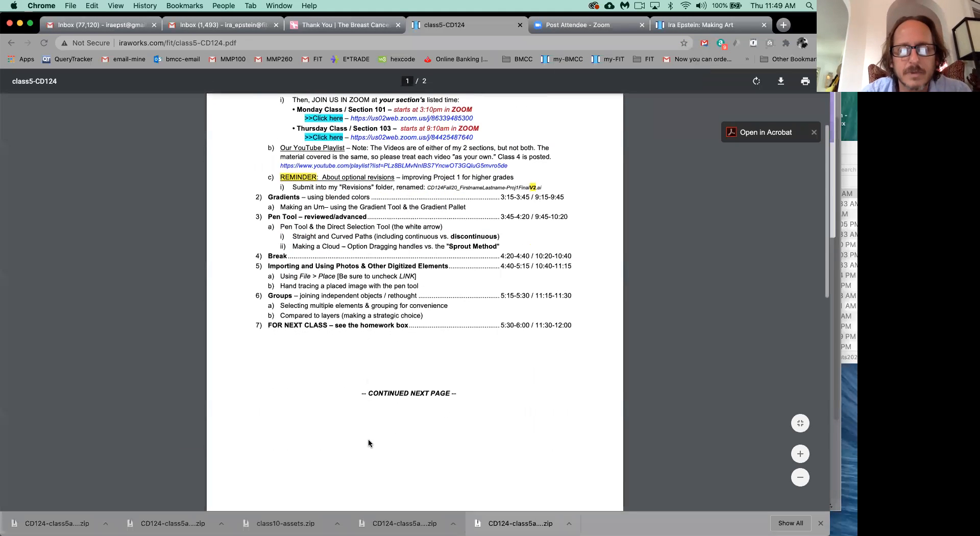
{"action": "scroll", "coordinate": [369, 443], "scroll_direction": "down", "scroll_amount": 5}
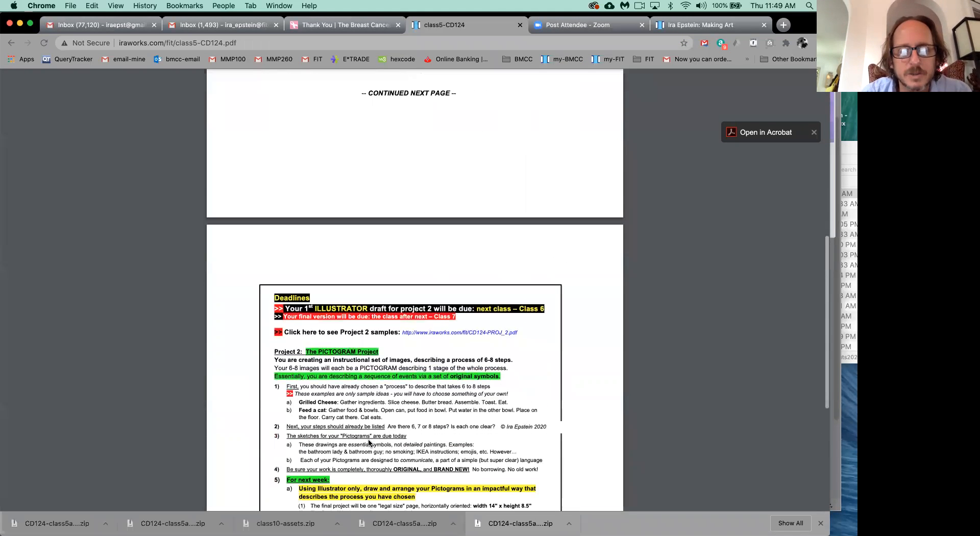
{"action": "scroll", "coordinate": [368, 443], "scroll_direction": "down", "scroll_amount": 1}
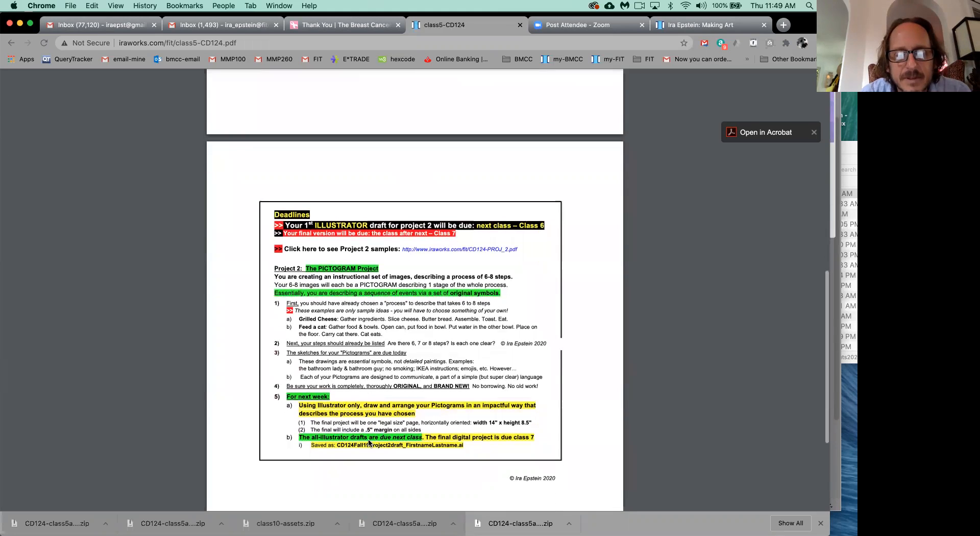